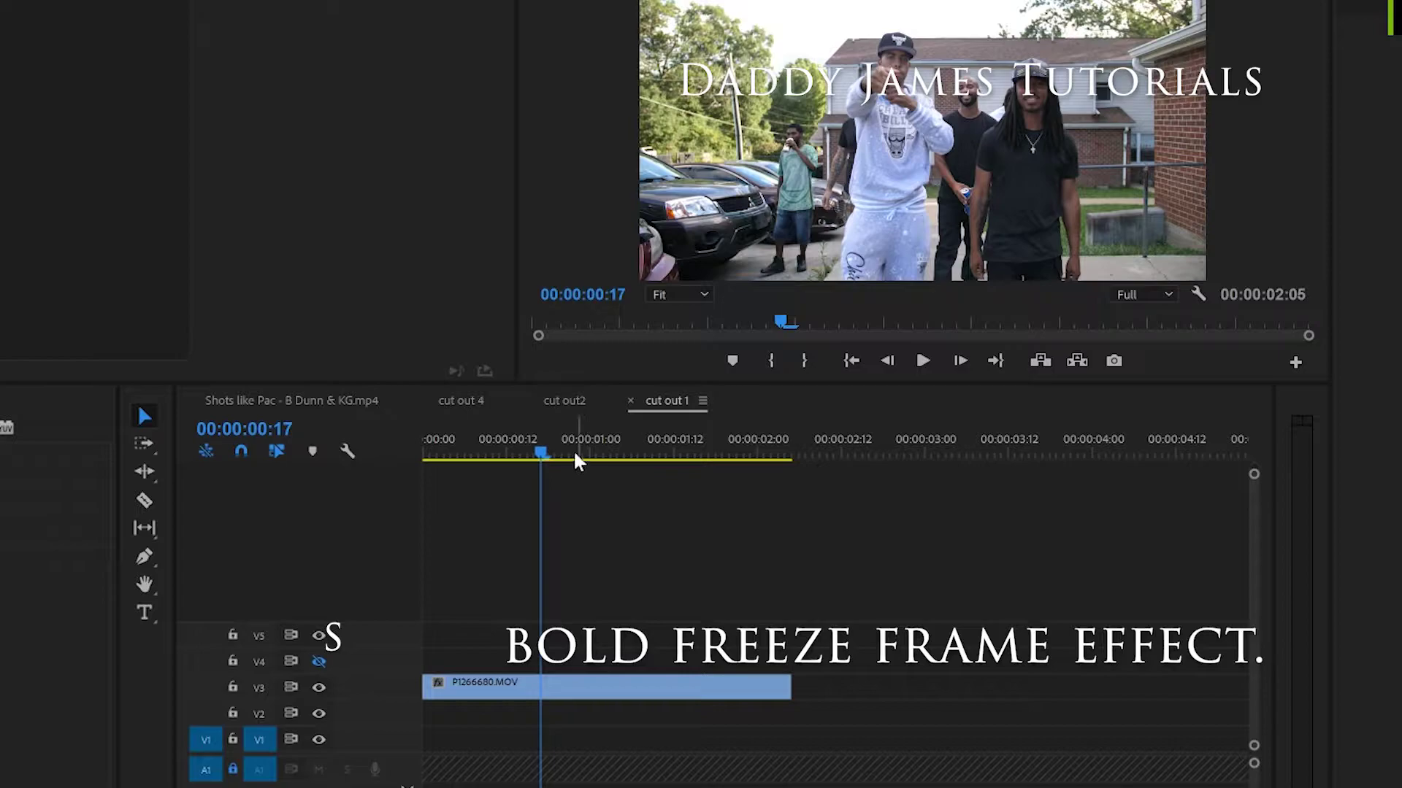
- Split the P1266680.MOV clip at 00;00;01;08, the moment chosen for the freeze frame
{"action": "mouse_move", "coordinate": [536, 453]}
{"action": "left_mouse_down"}
{"action": "mouse_move", "coordinate": [449, 462]}
{"action": "mouse_move", "coordinate": [533, 477]}
{"action": "left_mouse_up"}
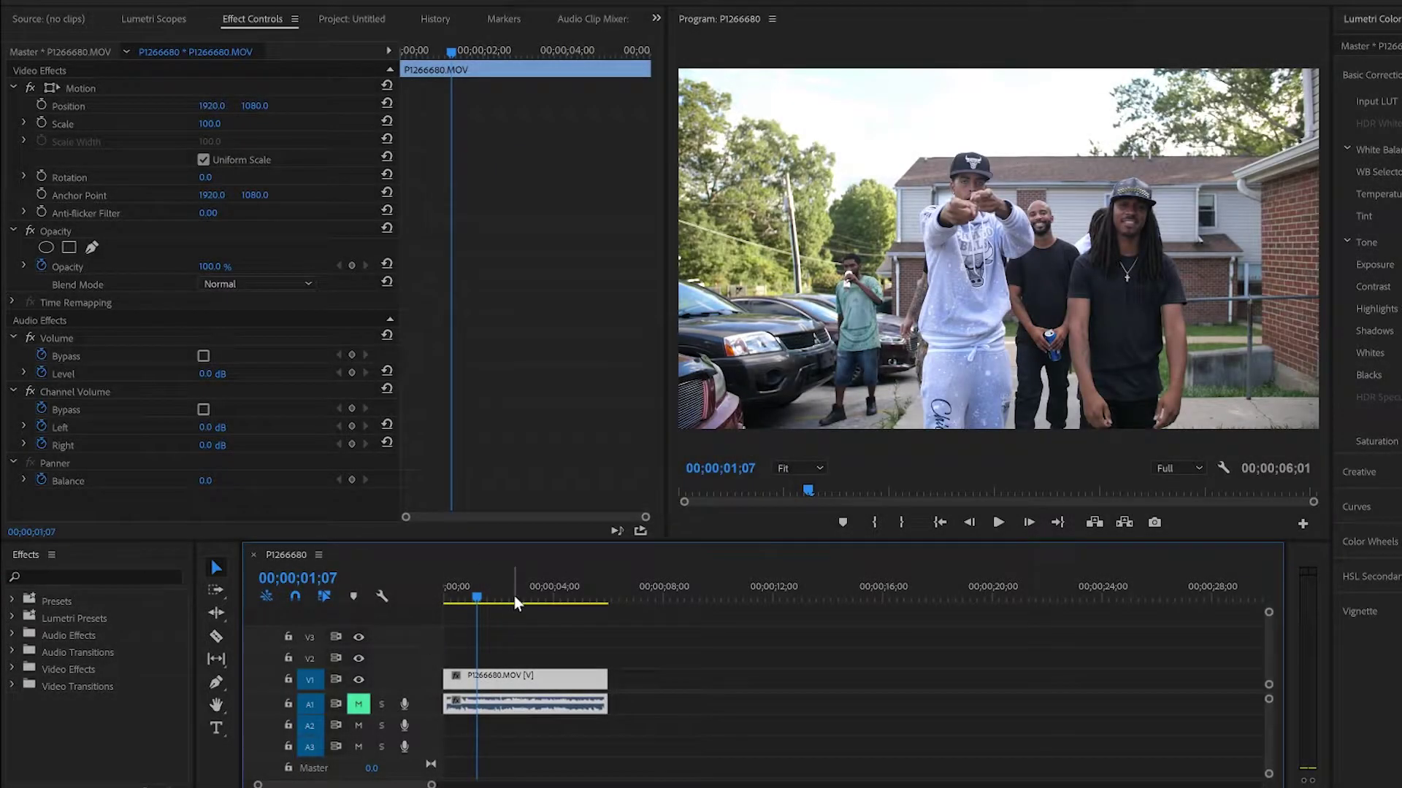
{"action": "left_click_drag", "start_coordinate": [477, 600], "coordinate": [477, 601]}
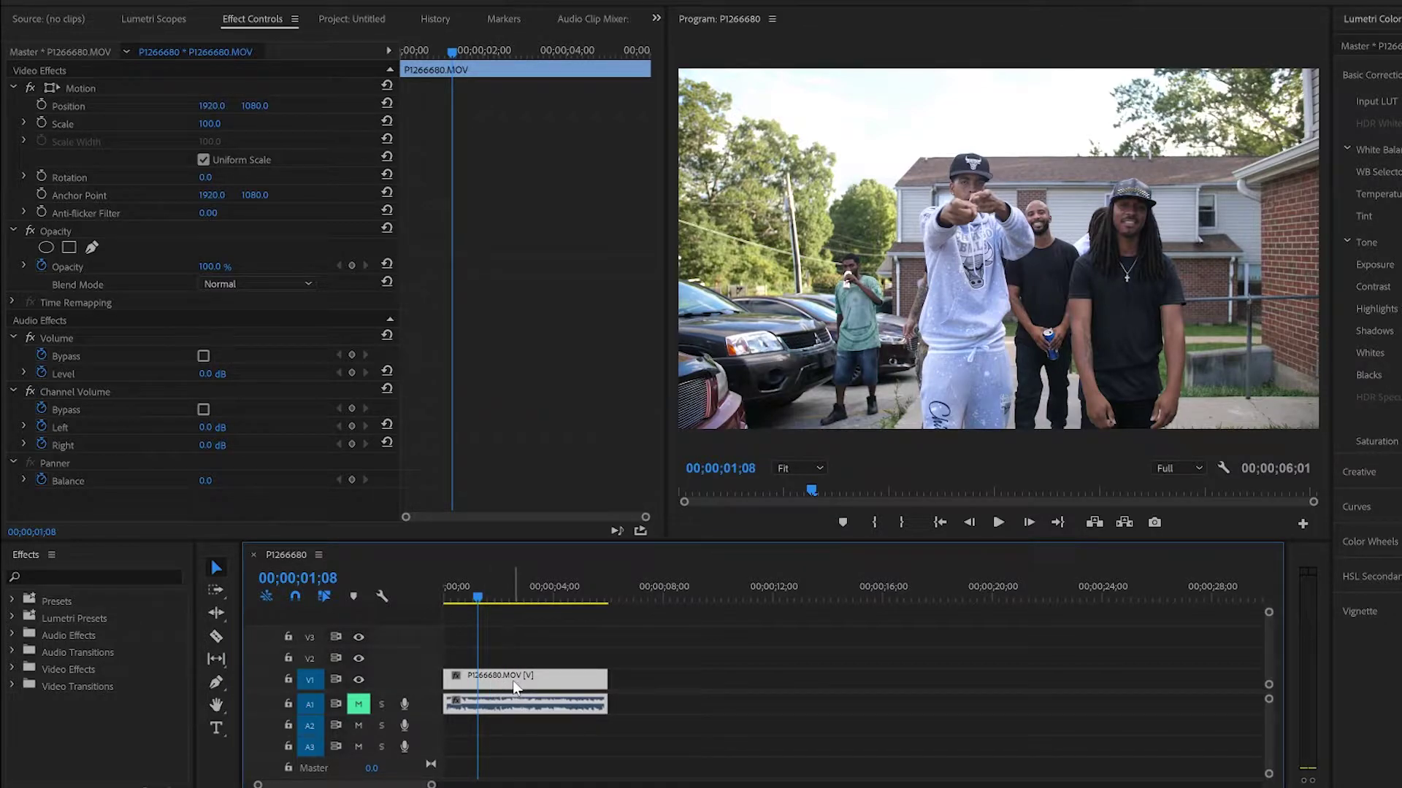
{"action": "key", "text": "ctrl+k"}
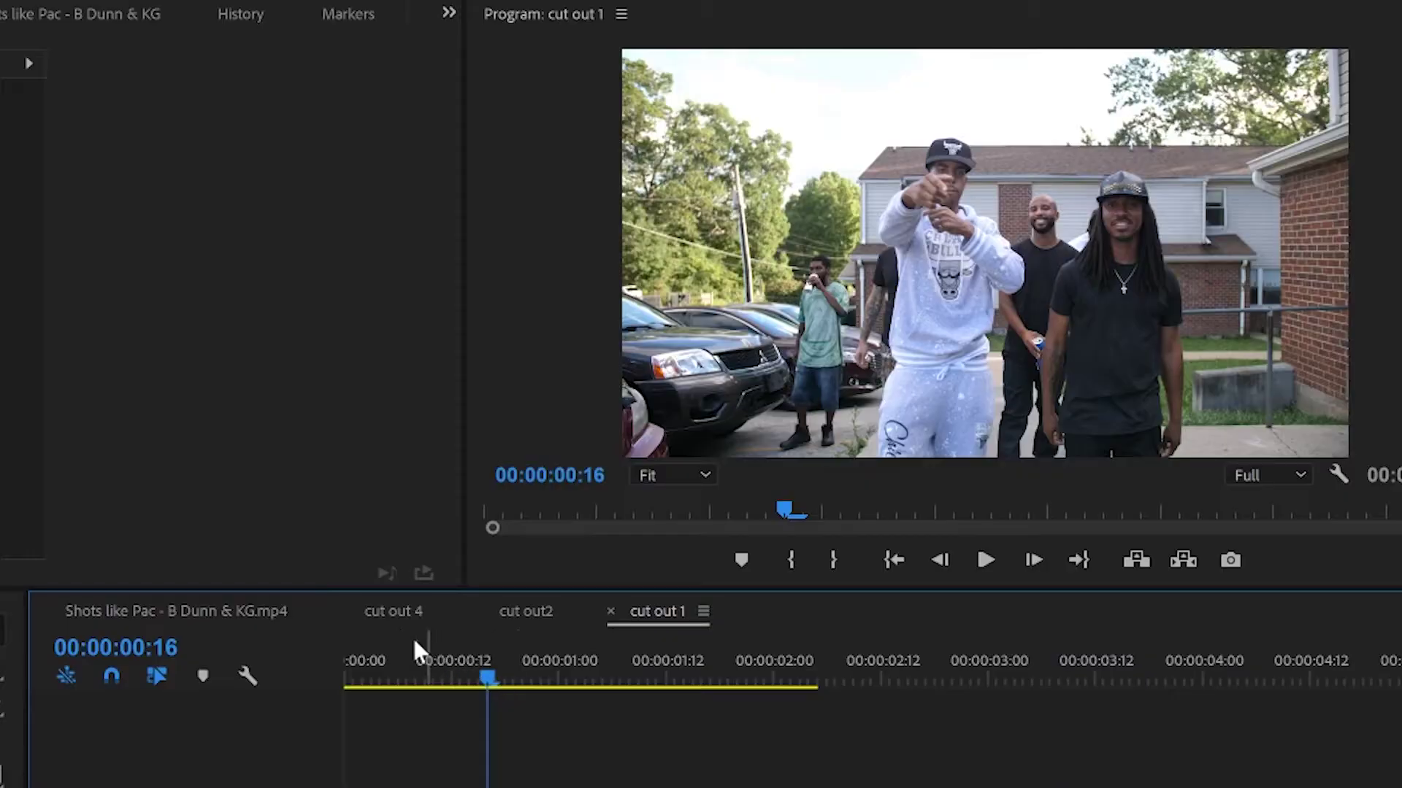
- Review the freeze frame effect in the cut out 4 sequence and the finished Shots like Pac timeline, and scrub the split clip
{"action": "left_click", "coordinate": [381, 612]}
{"action": "key", "text": "space"}
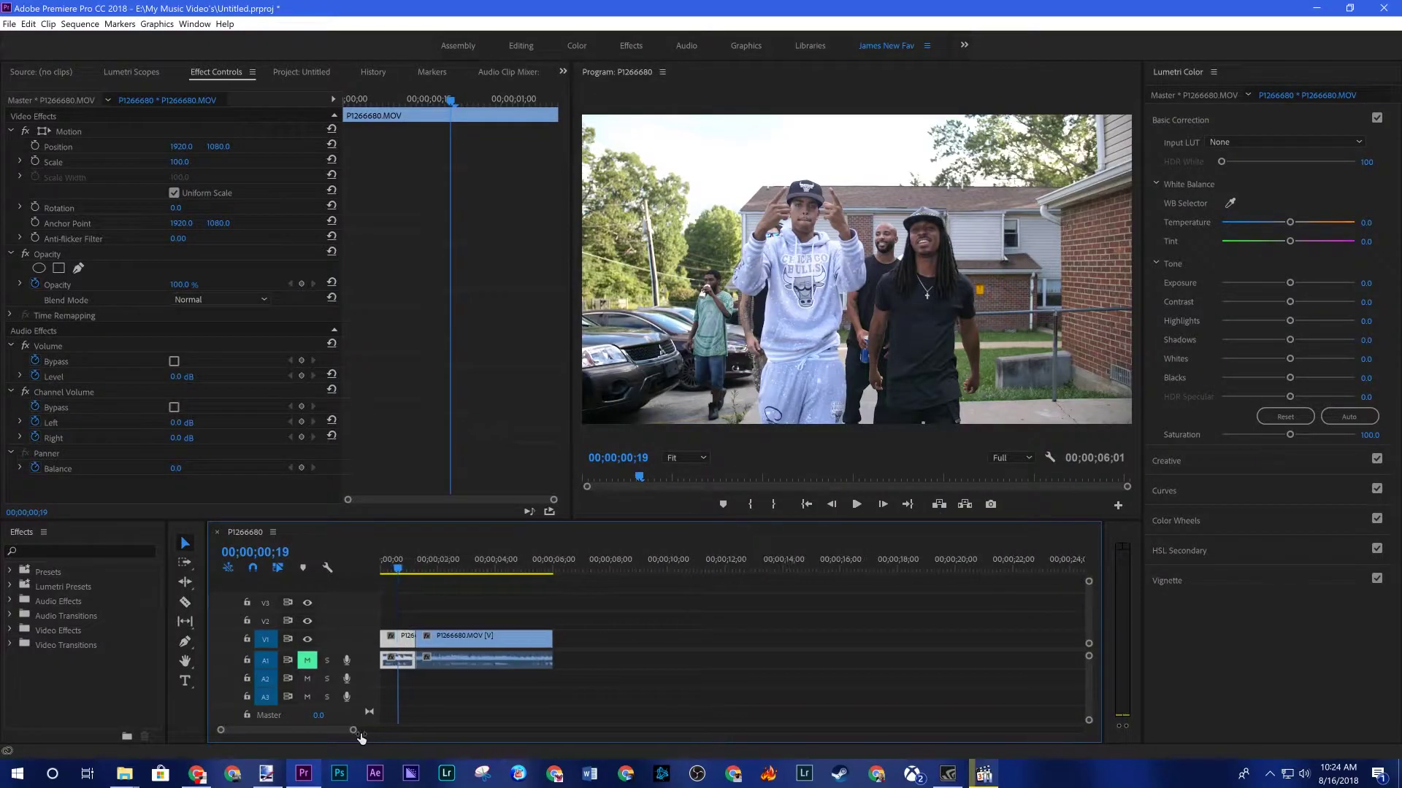
{"action": "left_click_drag", "start_coordinate": [360, 734], "coordinate": [350, 733]}
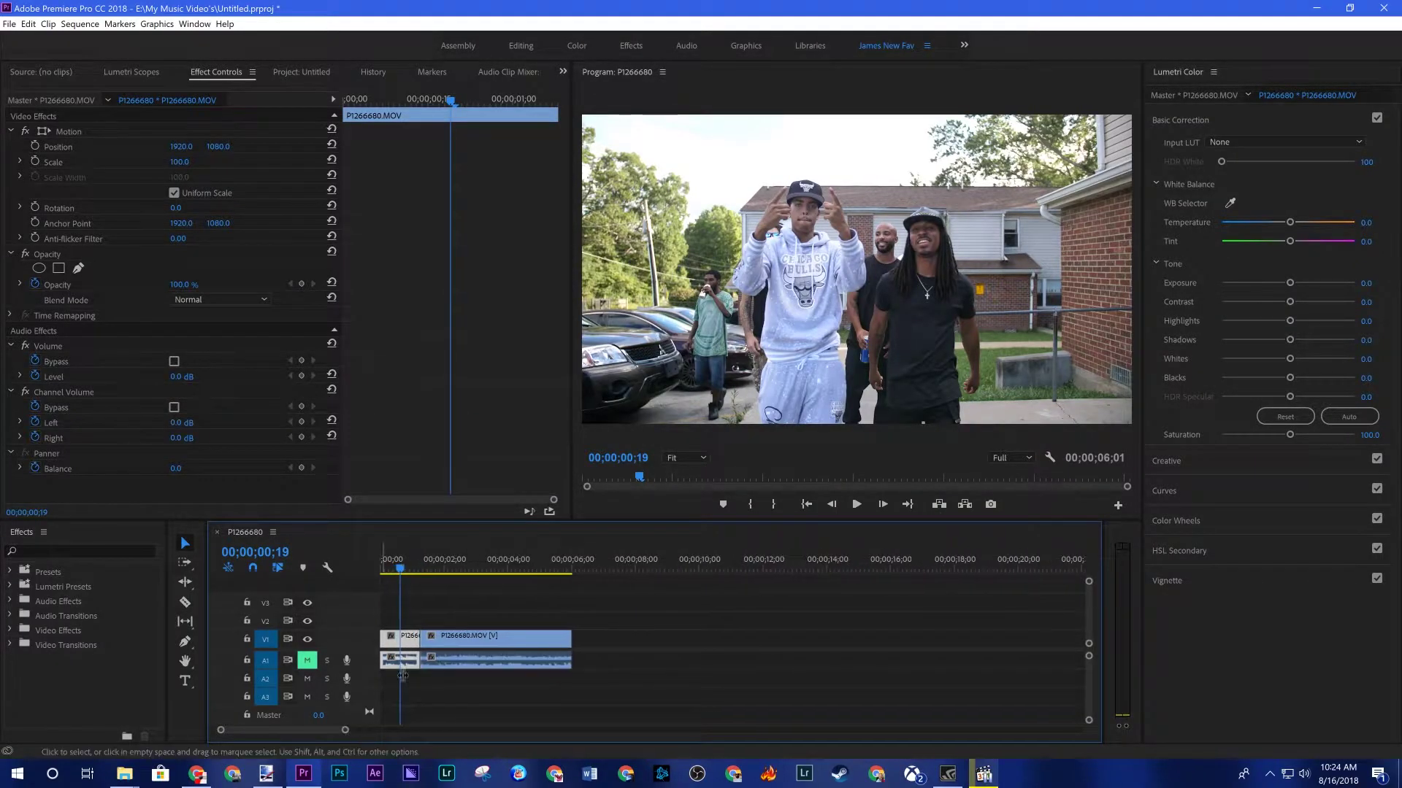
{"action": "left_click_drag", "start_coordinate": [398, 569], "coordinate": [445, 584]}
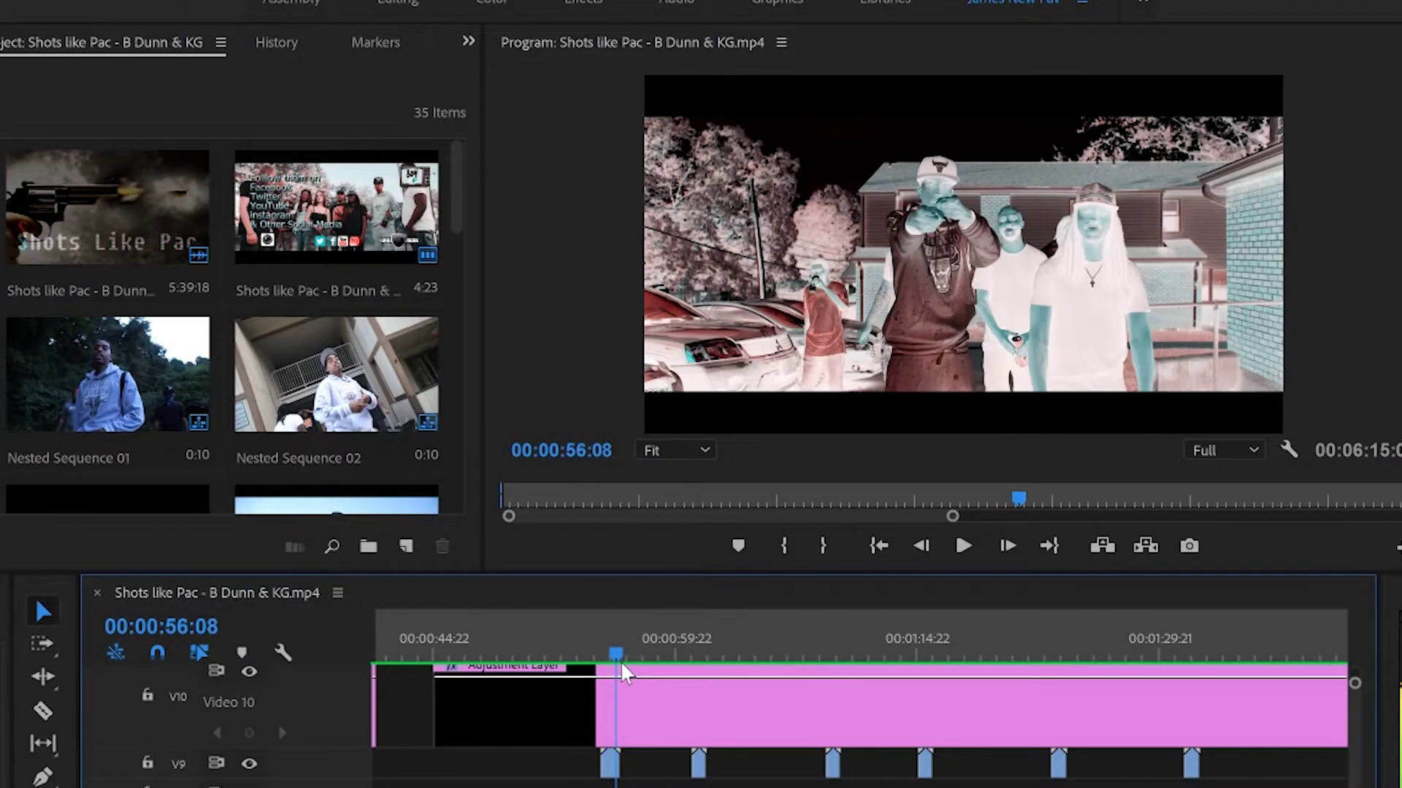
{"action": "left_click_drag", "start_coordinate": [620, 660], "coordinate": [630, 686]}
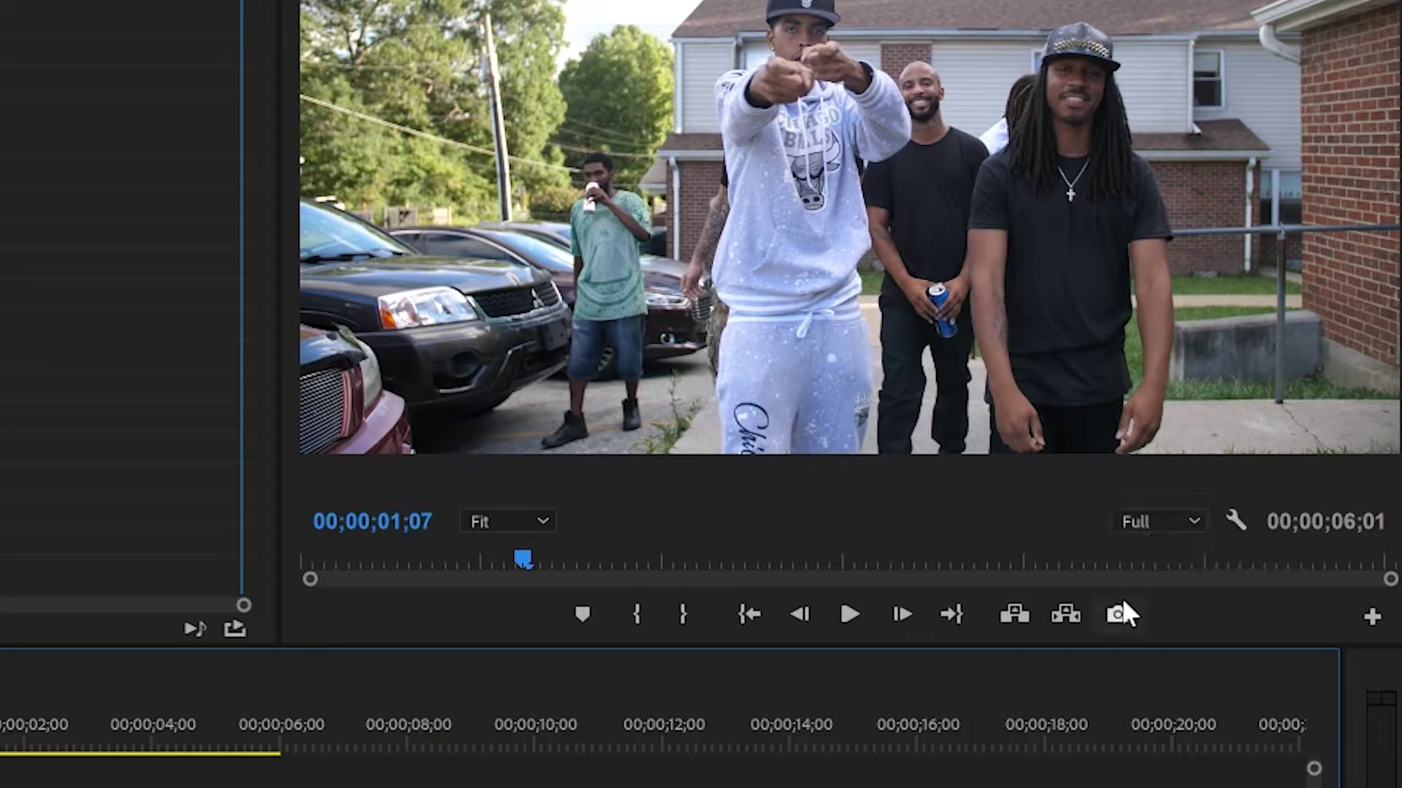
- Export the frame at 00;00;01;07 as a JPEG still named P1266680.00_00_01_07.Still001 and import it into the project
{"action": "left_click", "coordinate": [1117, 614]}
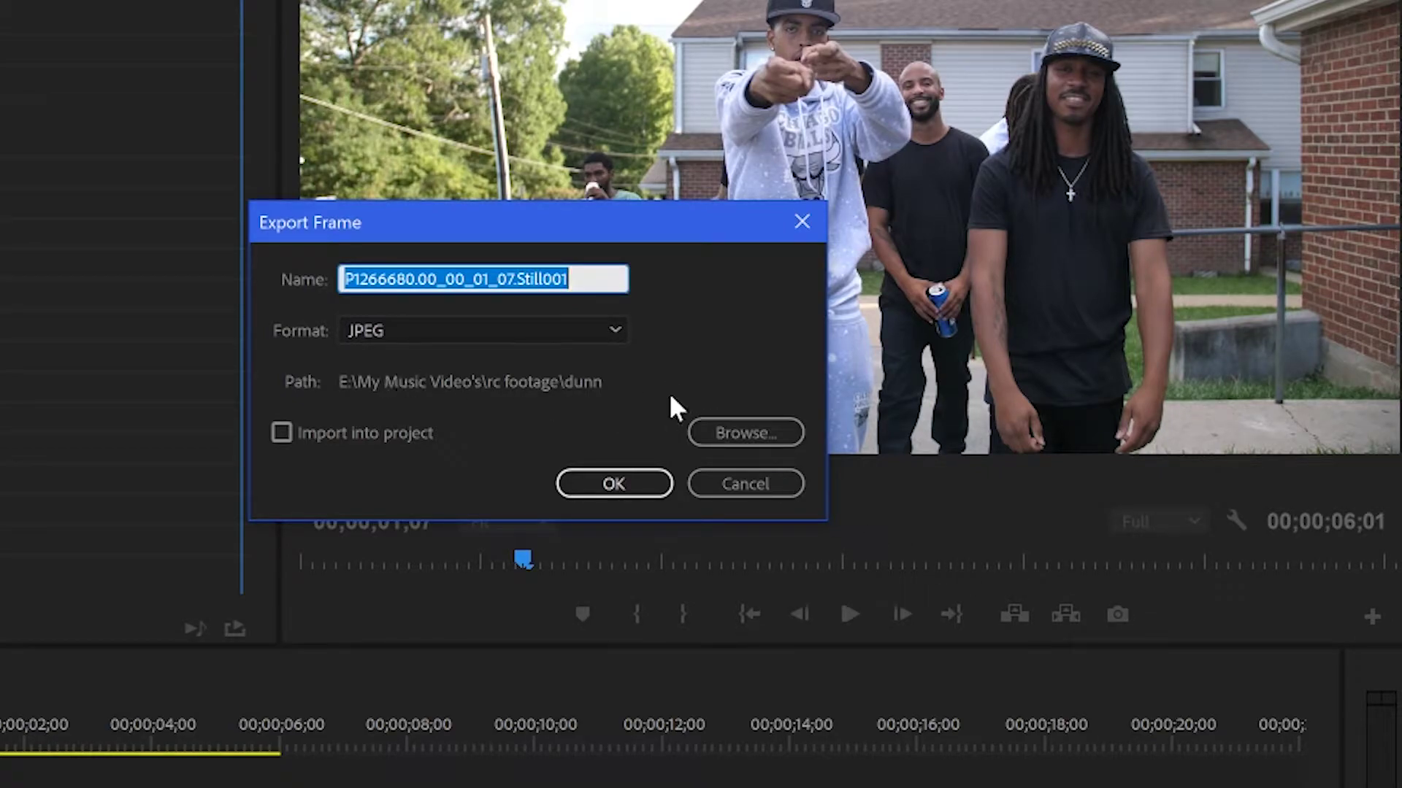
{"action": "left_click", "coordinate": [614, 487]}
{"action": "left_click", "coordinate": [281, 441]}
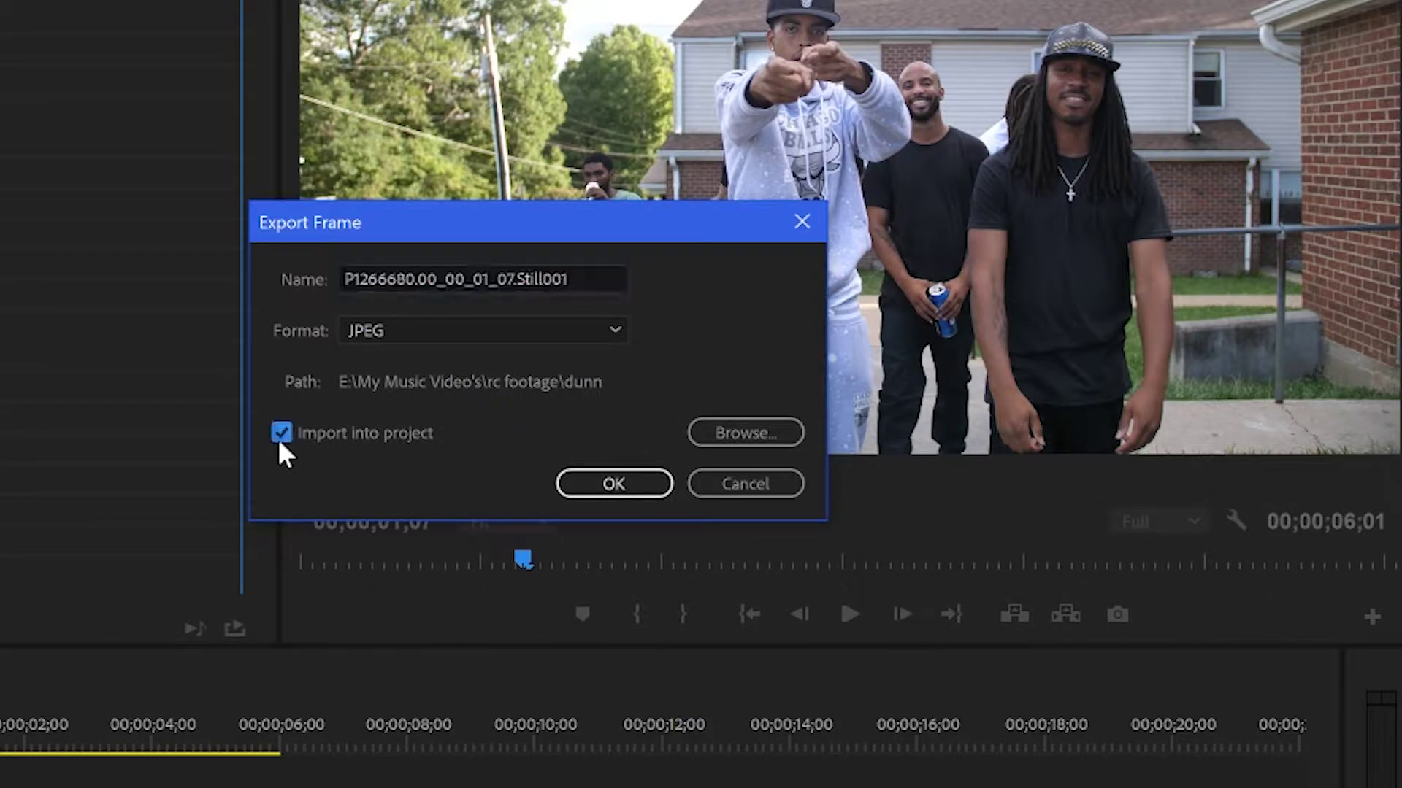
{"action": "left_click", "coordinate": [610, 485]}
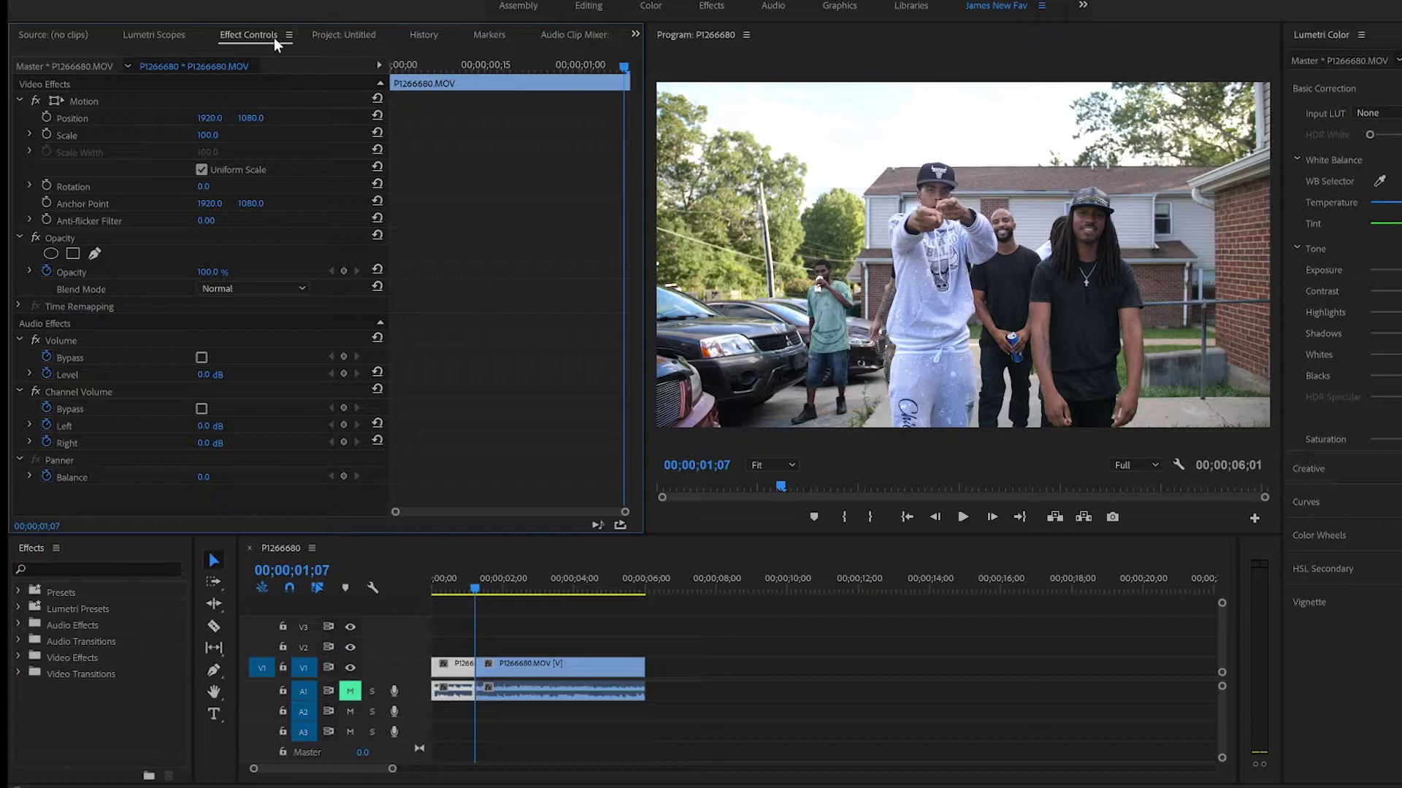
- Place the exported JPEG still from the project on track V2, starting at the cut between the two clips
{"action": "left_click", "coordinate": [339, 35]}
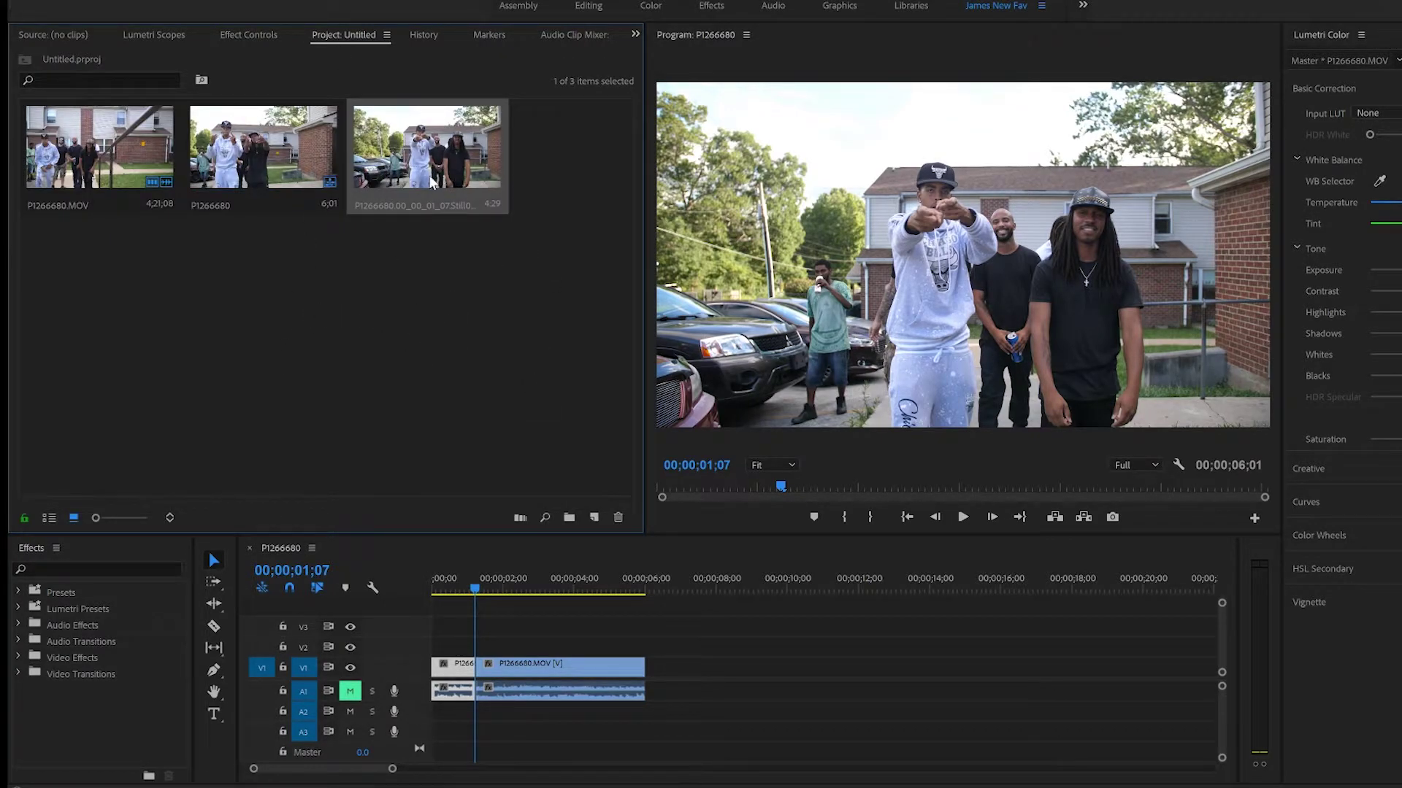
{"action": "left_click_drag", "start_coordinate": [476, 345], "coordinate": [478, 645]}
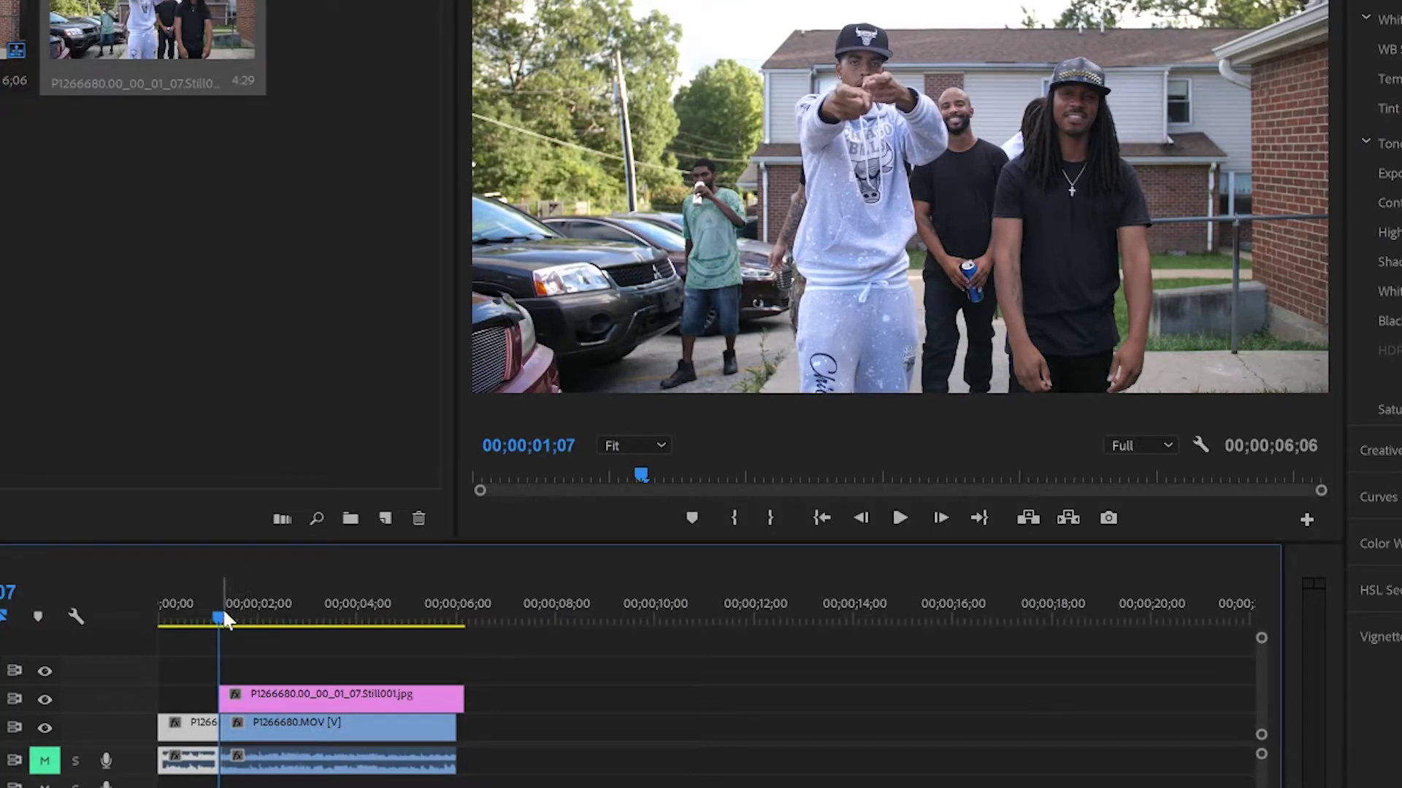
{"action": "left_click_drag", "start_coordinate": [223, 612], "coordinate": [266, 694]}
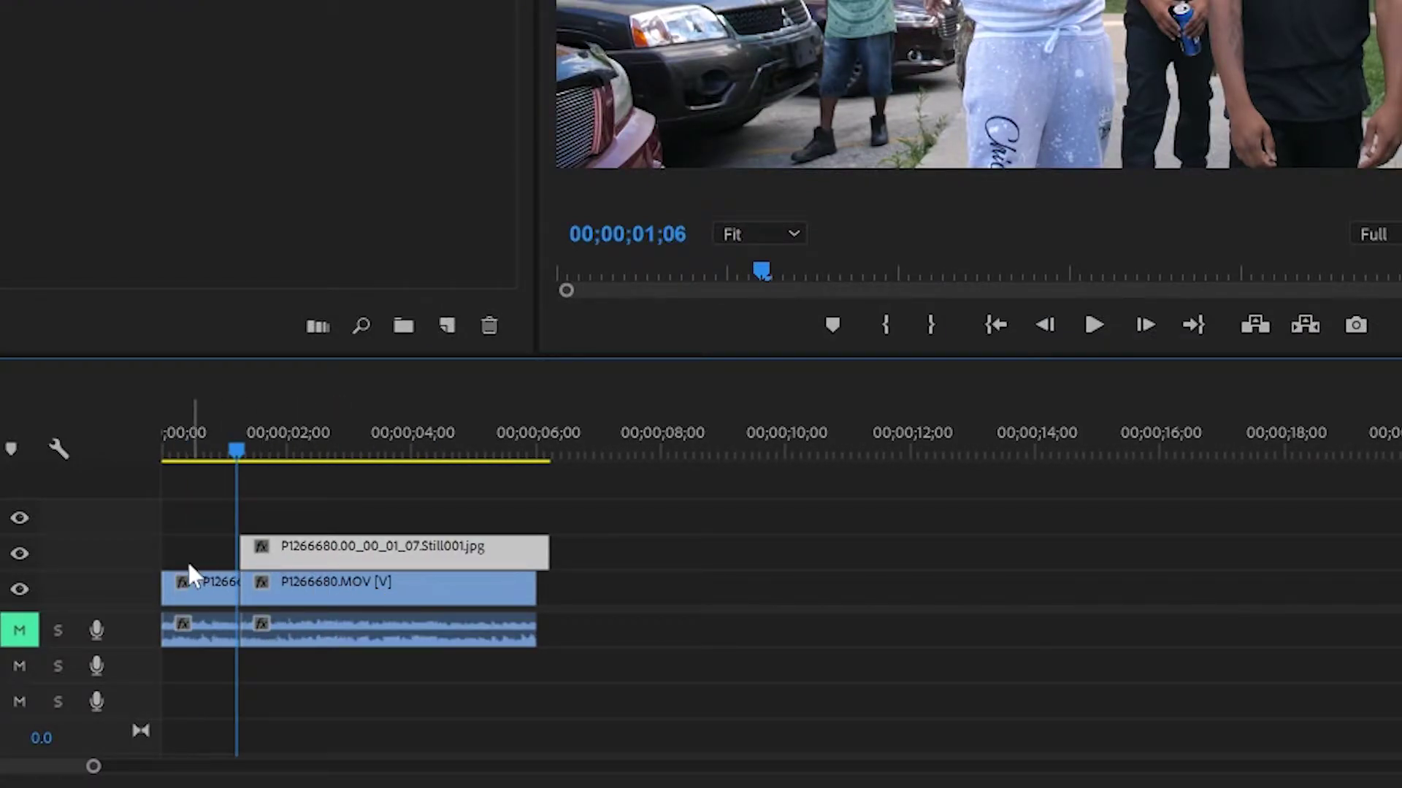
- Shift the still on V2 earlier so it starts over the first clip at about 00;00;00;12, and play the result
{"action": "left_click_drag", "start_coordinate": [294, 555], "coordinate": [257, 547]}
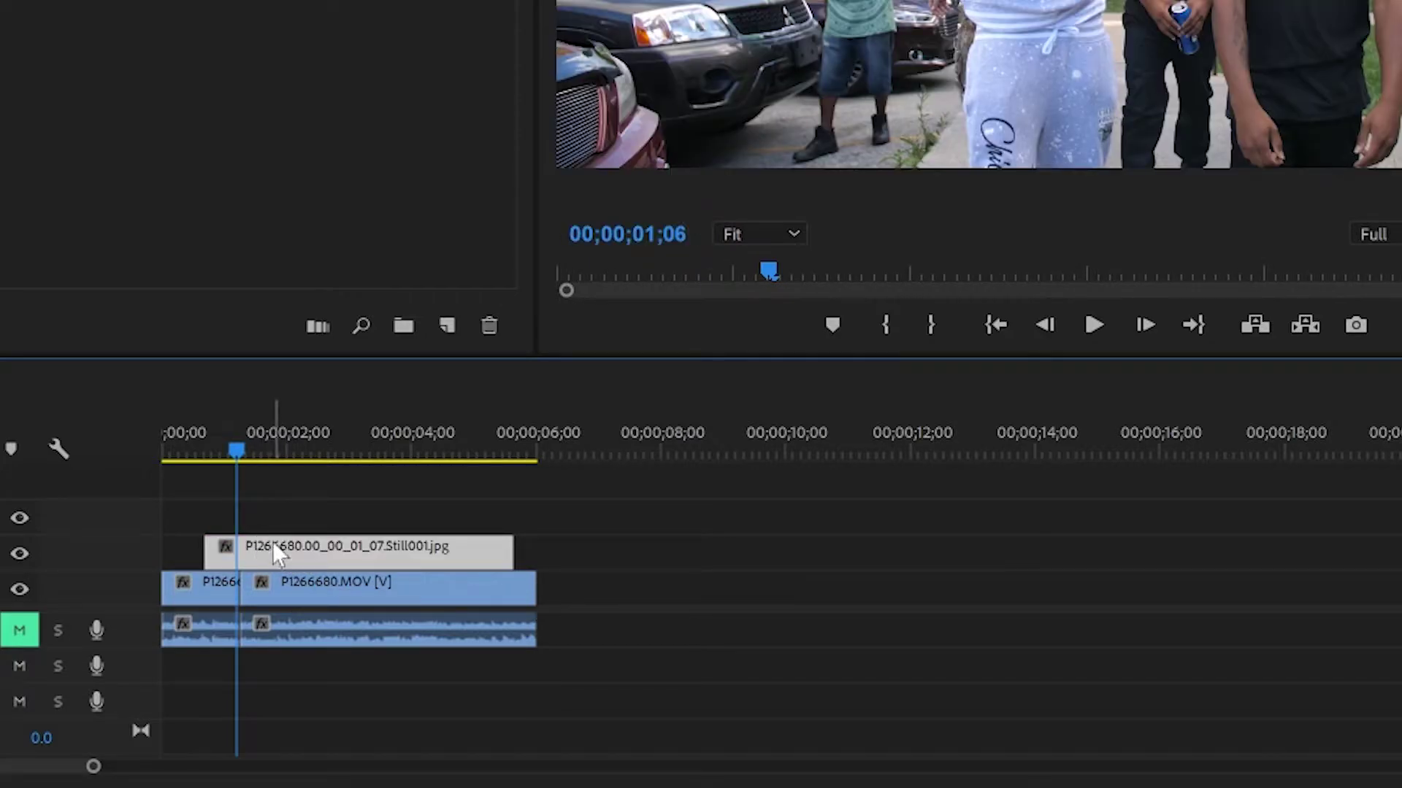
{"action": "left_click_drag", "start_coordinate": [94, 767], "coordinate": [59, 759]}
{"action": "left_click_drag", "start_coordinate": [695, 544], "coordinate": [584, 548]}
{"action": "left_click", "coordinate": [275, 430]}
{"action": "key", "text": "space"}
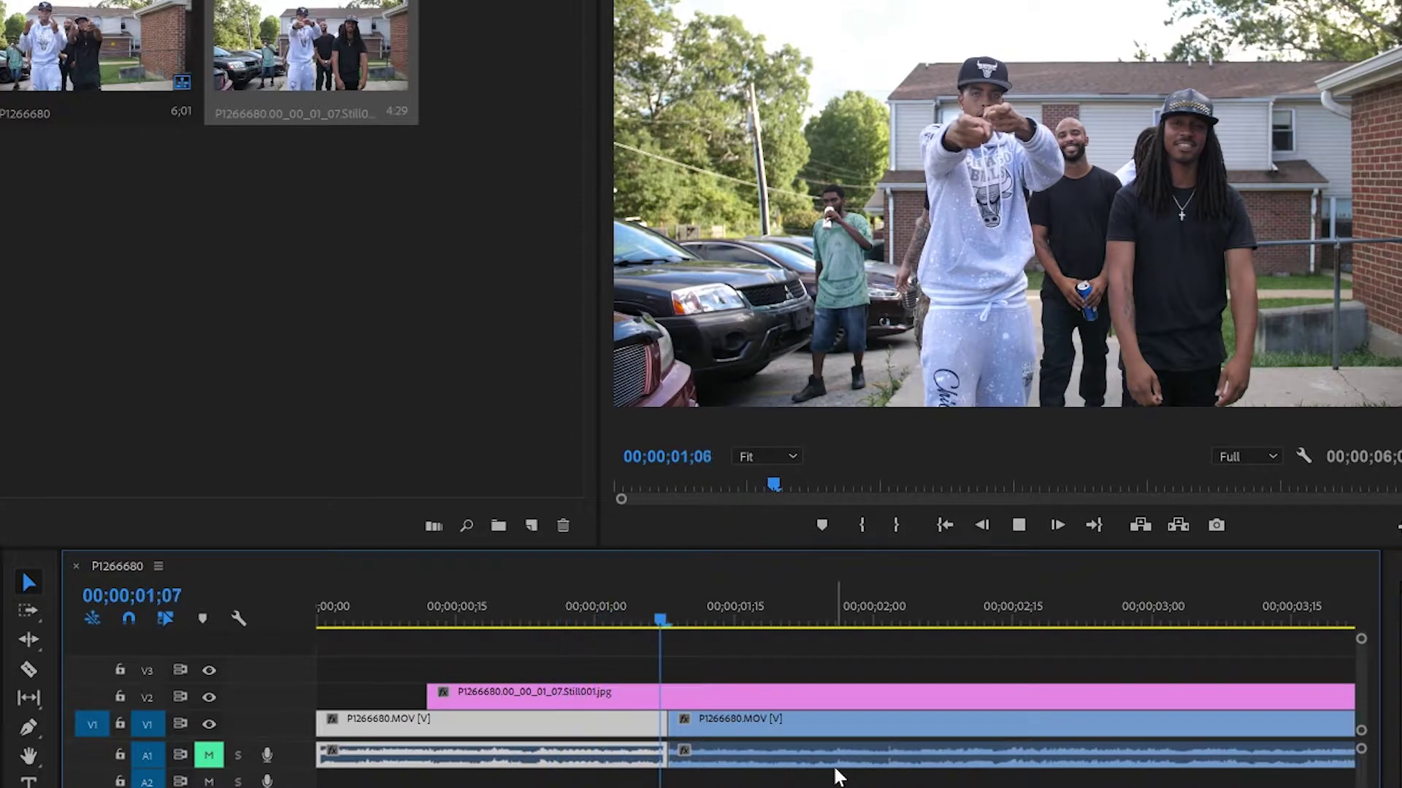
- Trim the end of the still on V2 back to the cut between the two P1266680.MOV clips
{"action": "left_click", "coordinate": [838, 776]}
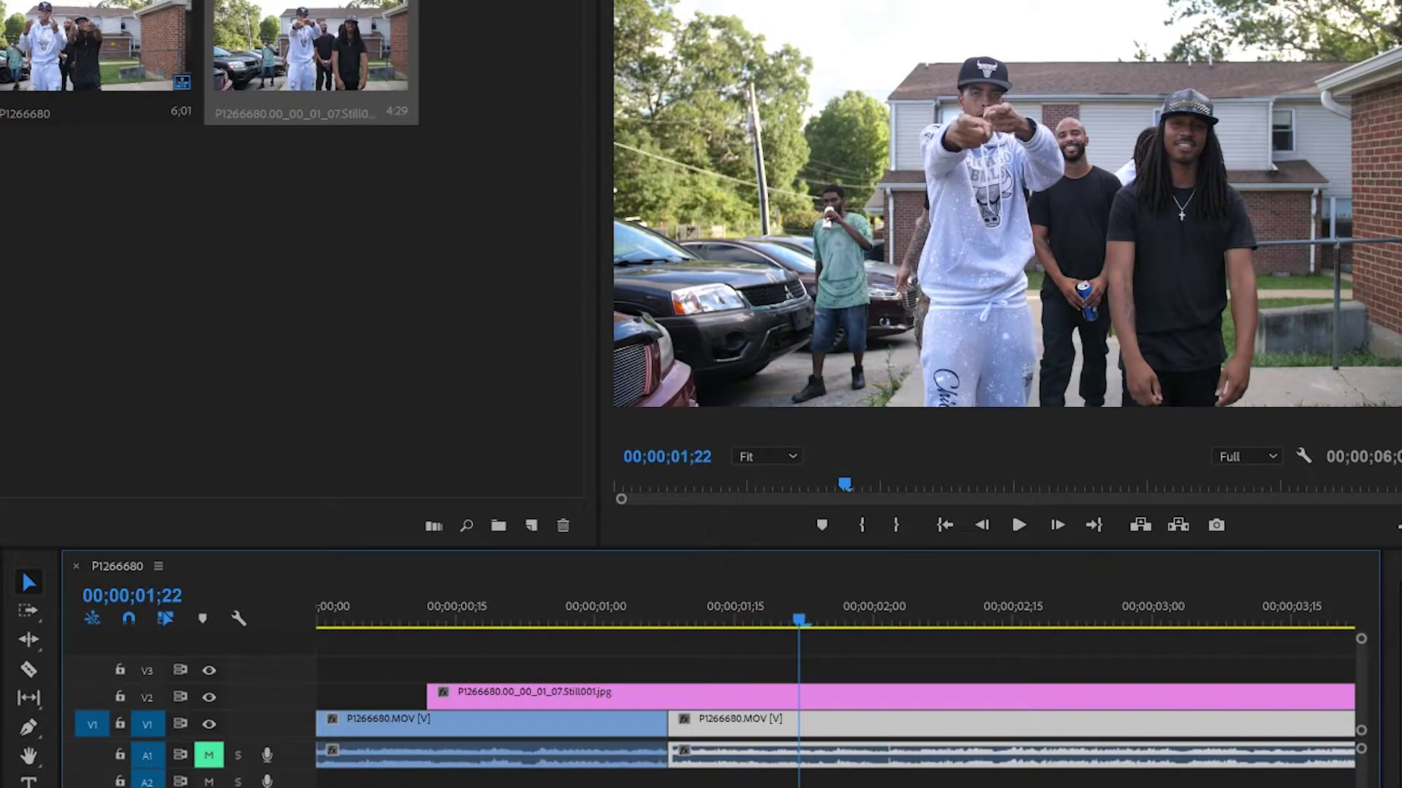
{"action": "key", "text": "minus"}
{"action": "key", "text": "minus"}
{"action": "key", "text": "minus"}
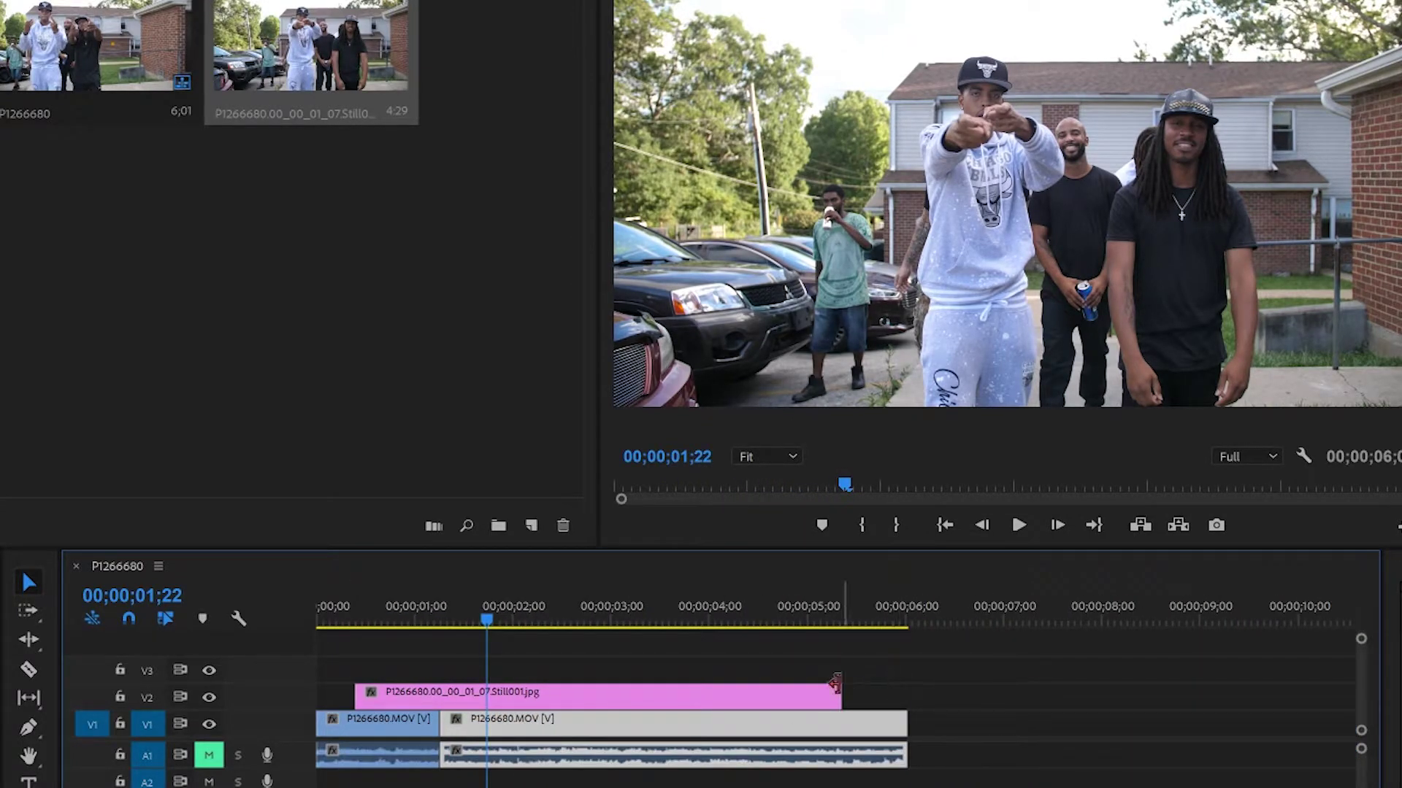
{"action": "left_click_drag", "start_coordinate": [835, 686], "coordinate": [435, 700]}
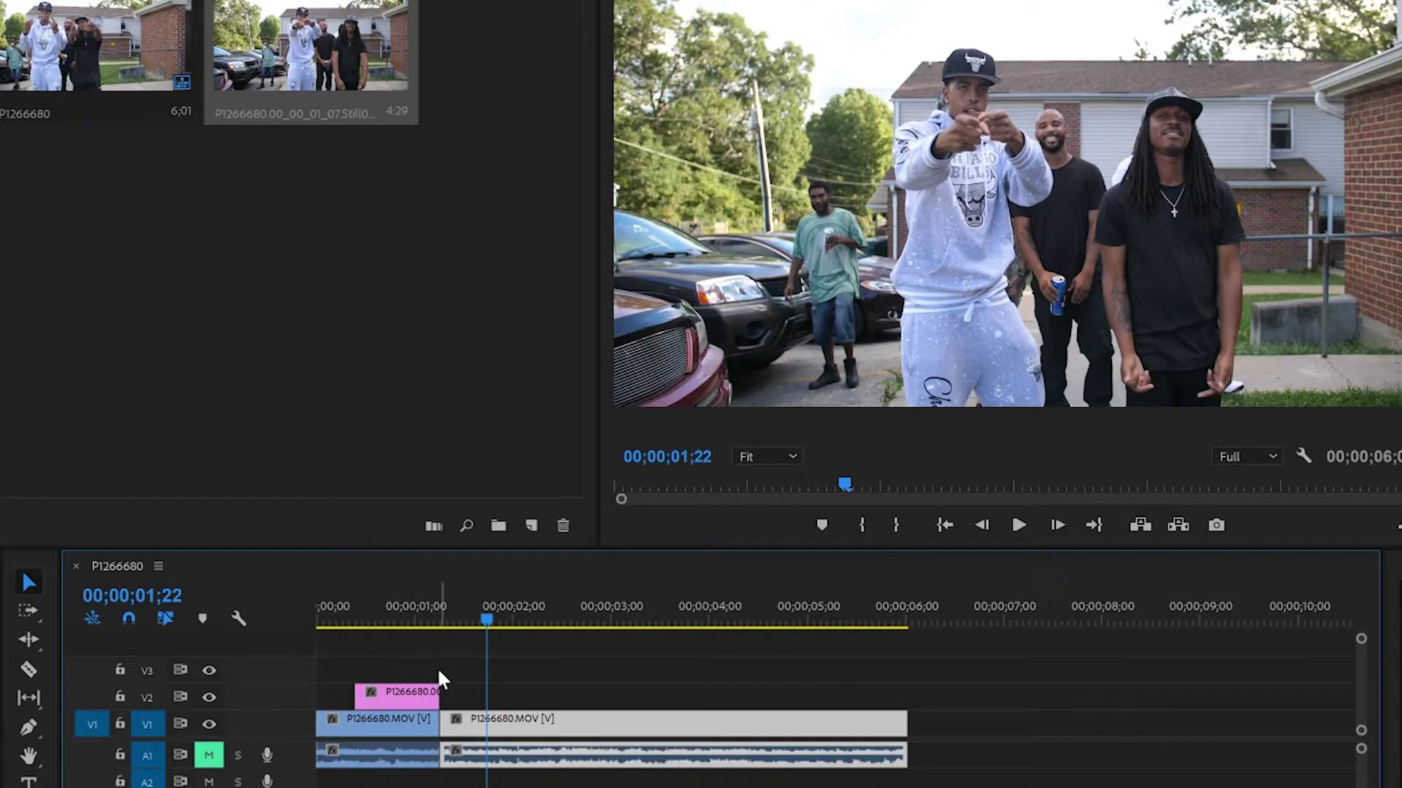
- Play the sequence from near its start and again from about one second to check how the freeze frame leads into the second clip
{"action": "left_click", "coordinate": [339, 597]}
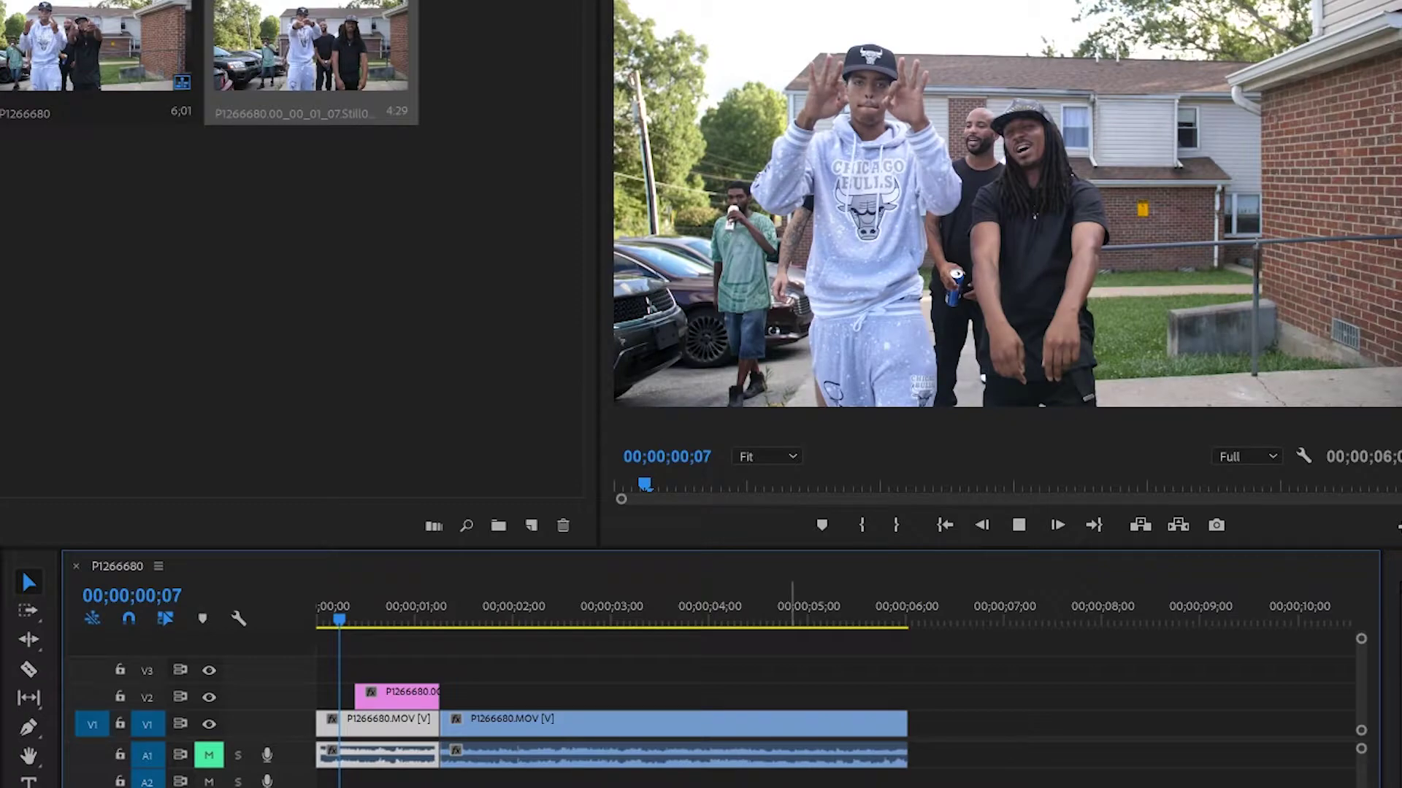
{"action": "key", "text": "space"}
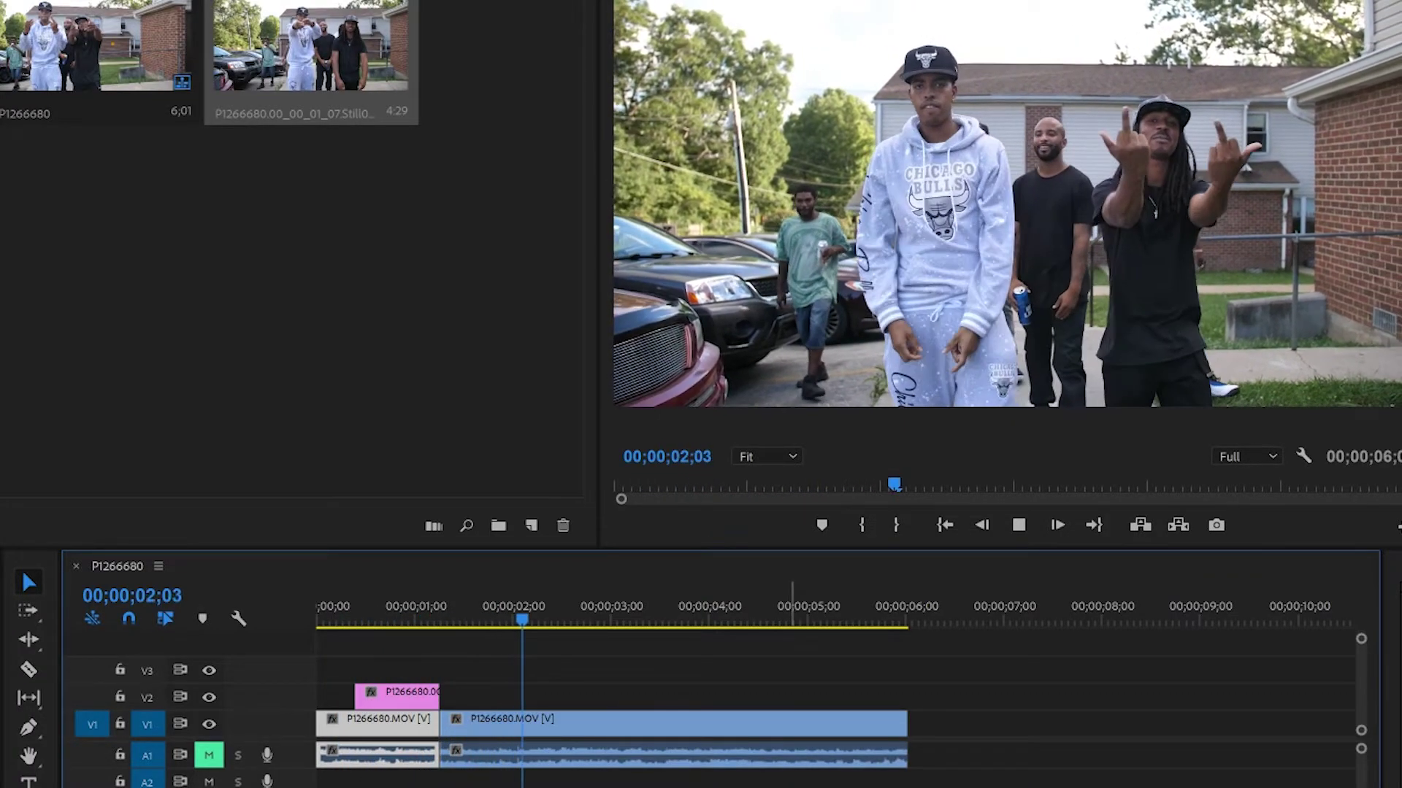
{"action": "key", "text": "space"}
{"action": "left_click", "coordinate": [414, 619]}
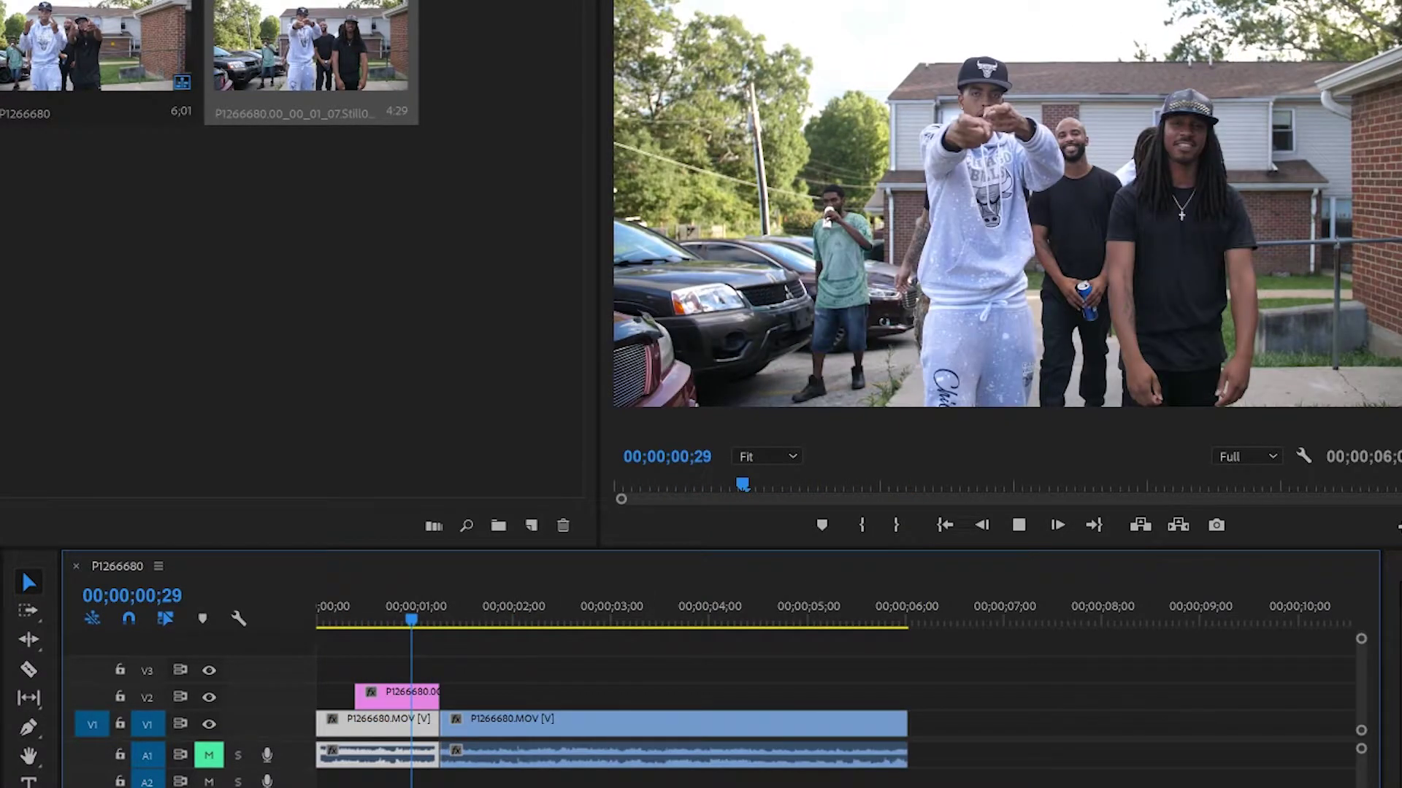
{"action": "key", "text": "space"}
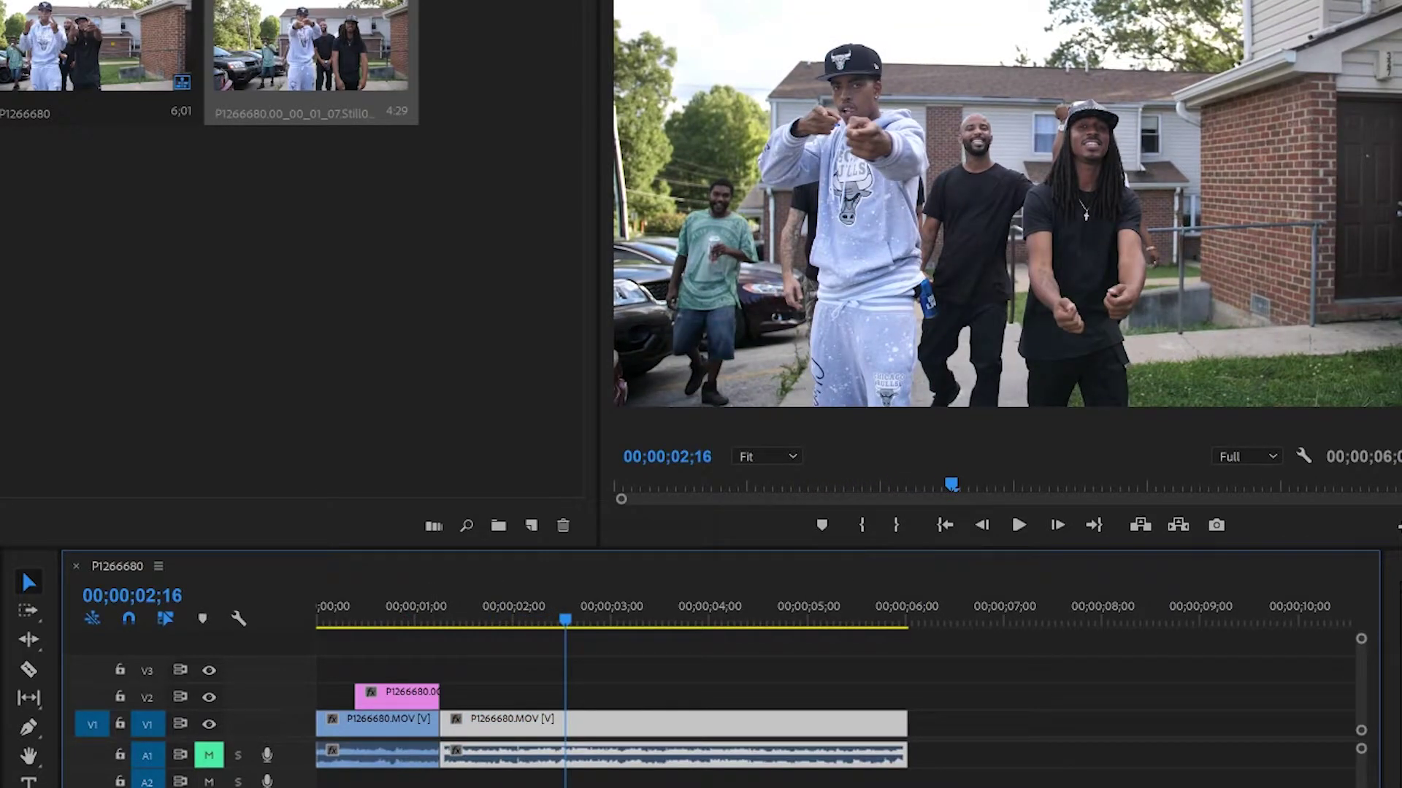
- Add a free-draw opacity mask to the first P1266680.MOV clip with the playhead at 00;00;00;22
{"action": "key", "text": "="}
{"action": "key", "text": "="}
{"action": "key", "text": "="}
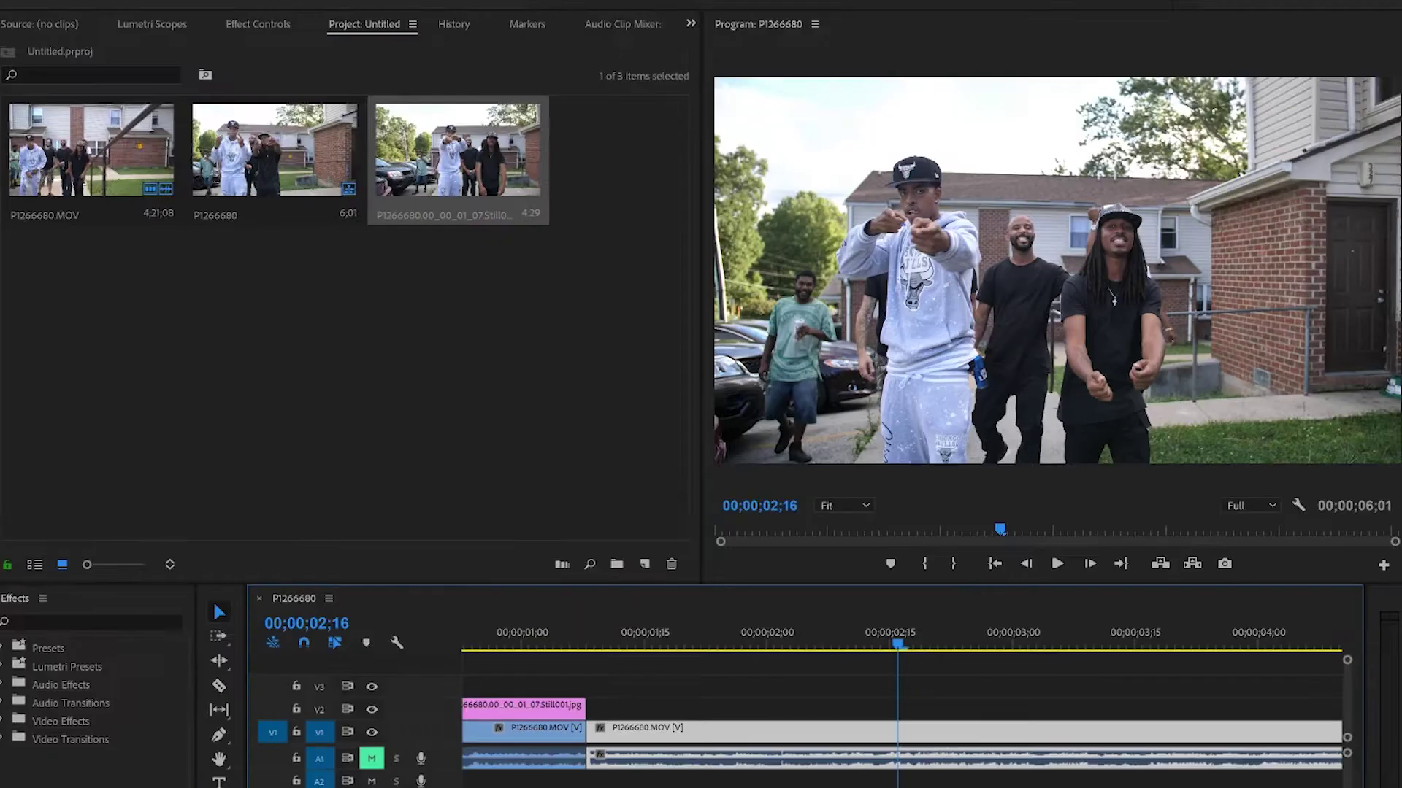
{"action": "key", "text": "-"}
{"action": "key", "text": "-"}
{"action": "left_click", "coordinate": [577, 642]}
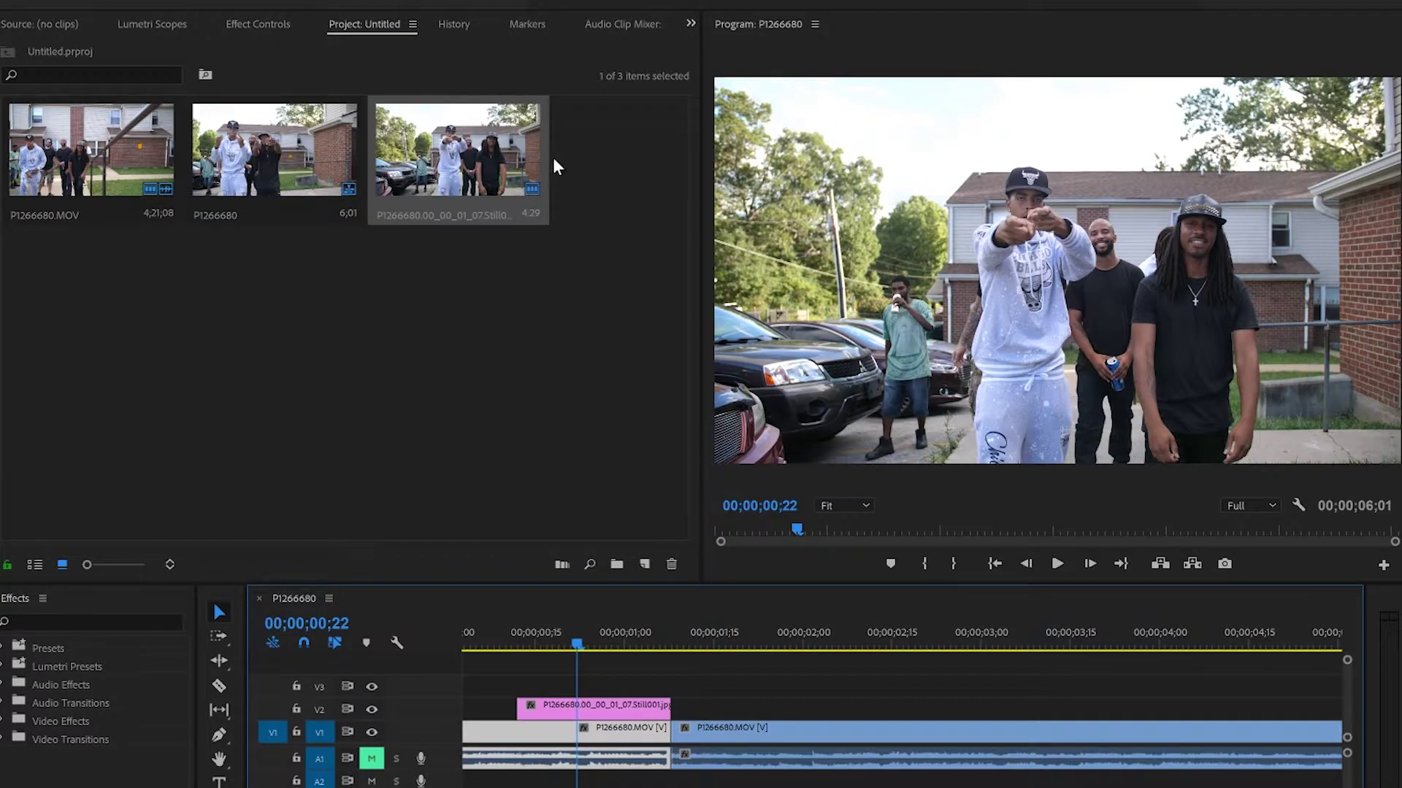
{"action": "left_click", "coordinate": [259, 27]}
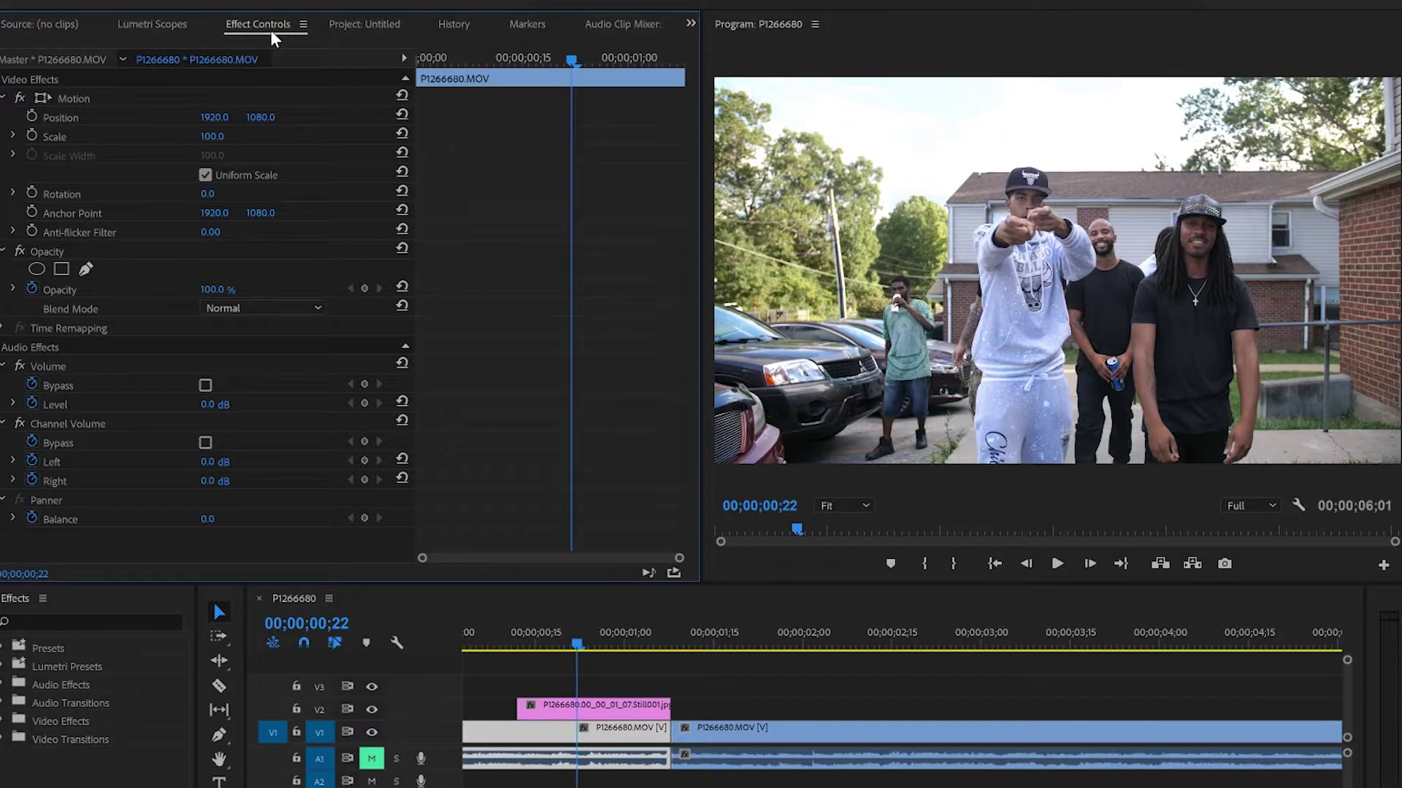
{"action": "left_click", "coordinate": [86, 269]}
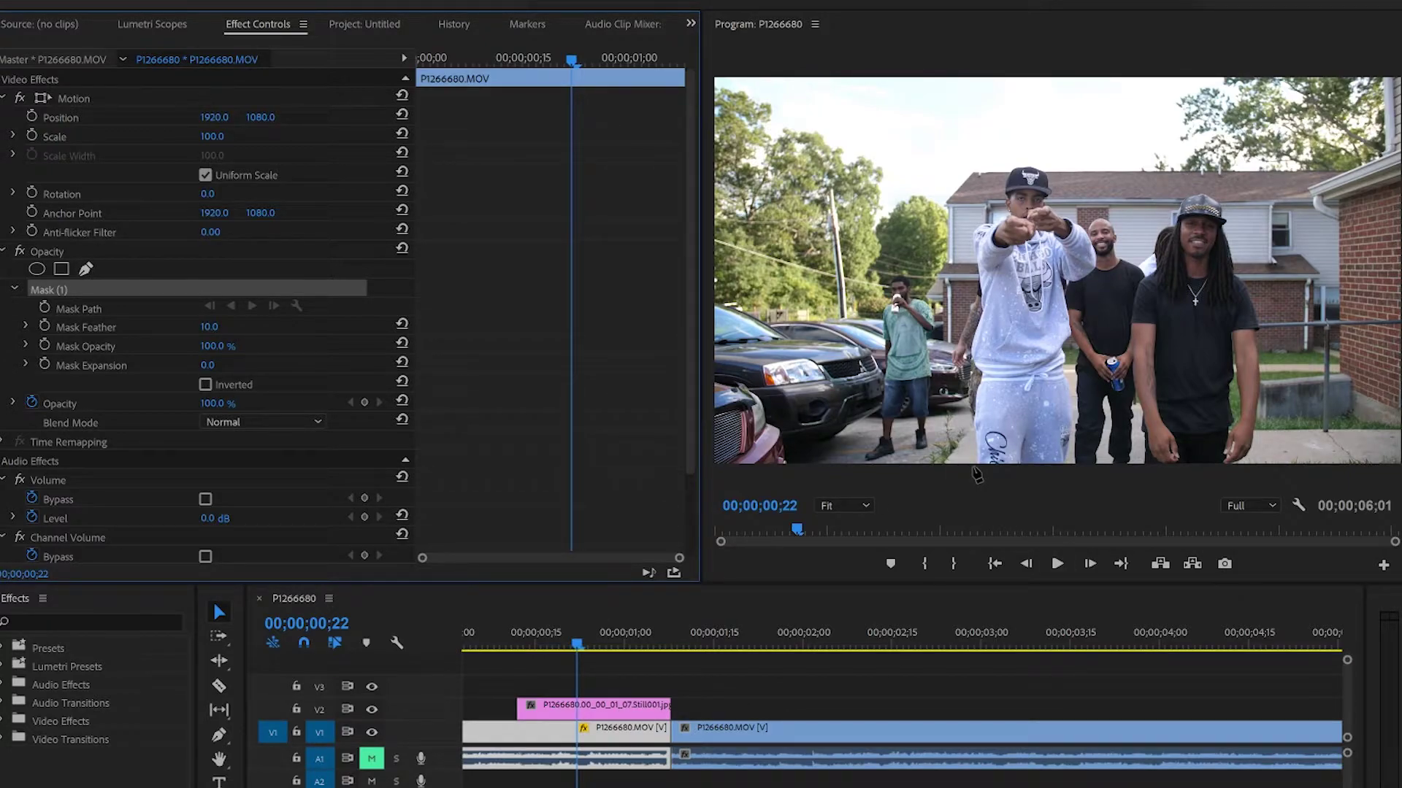
- Enlarge the program preview and trace mask points from the frame's lower edge up the outer leg of the man in the white hoodie
{"action": "left_click", "coordinate": [973, 462]}
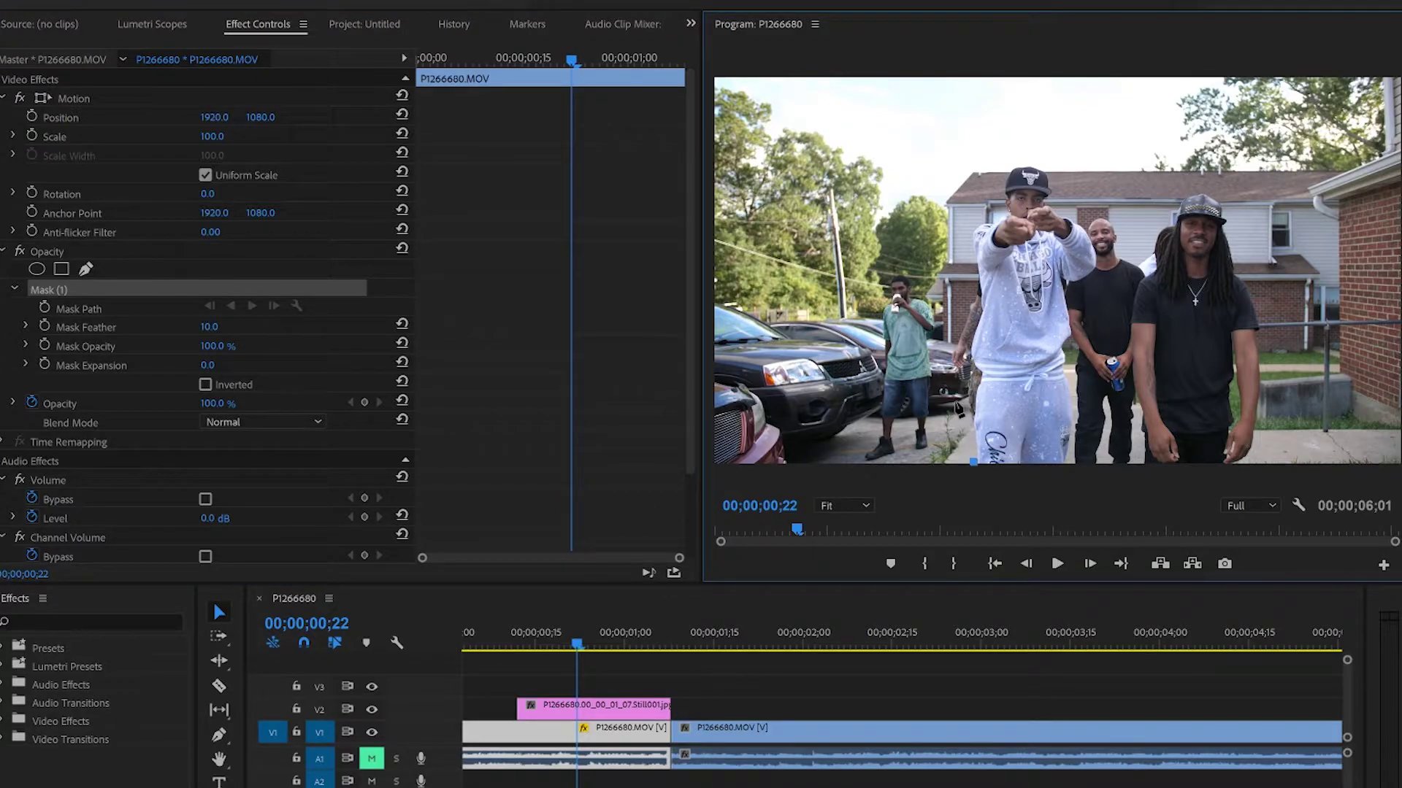
{"action": "key", "text": "grave"}
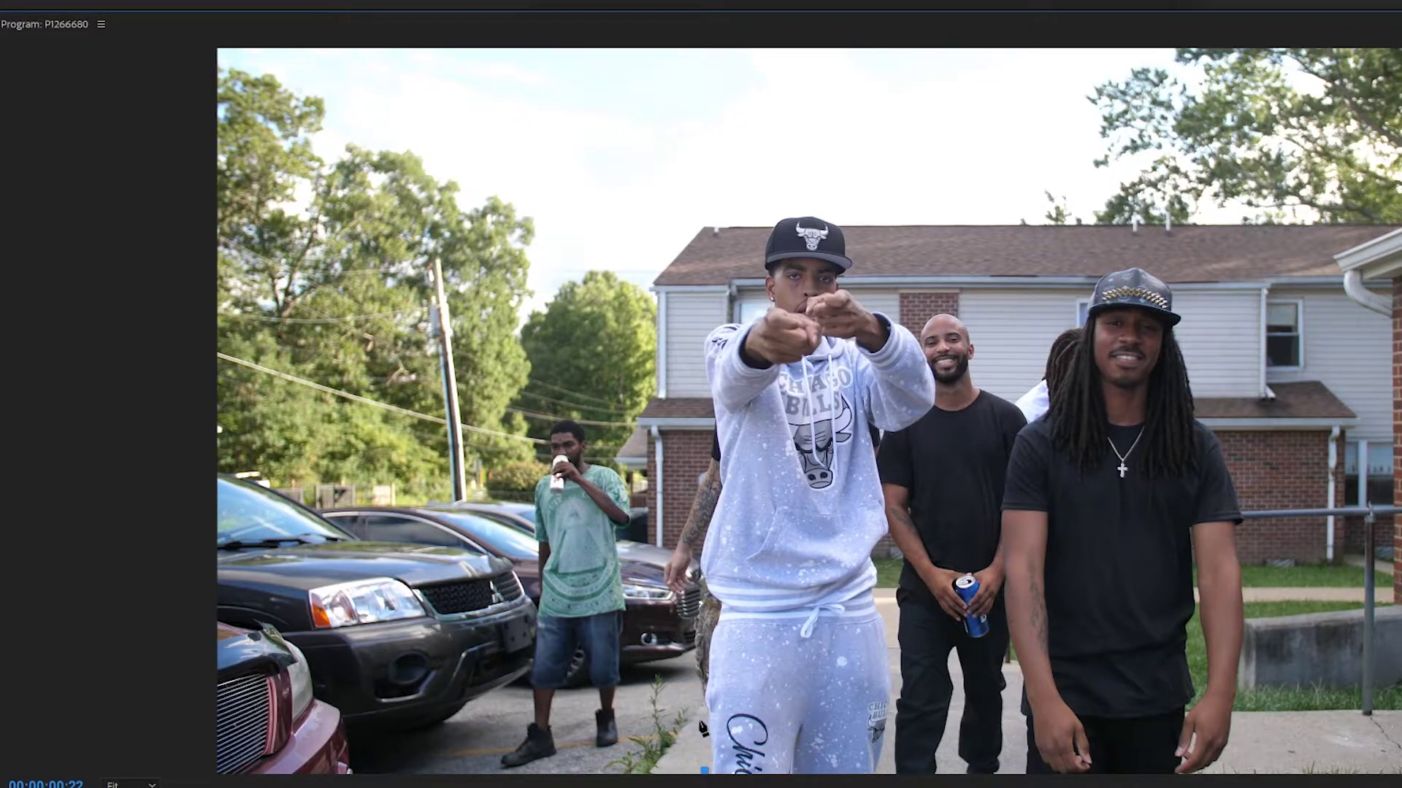
{"action": "left_click", "coordinate": [706, 743]}
{"action": "left_click", "coordinate": [704, 705]}
{"action": "left_click", "coordinate": [703, 672]}
{"action": "left_click", "coordinate": [706, 630]}
{"action": "left_click_drag", "start_coordinate": [714, 611], "coordinate": [695, 594]}
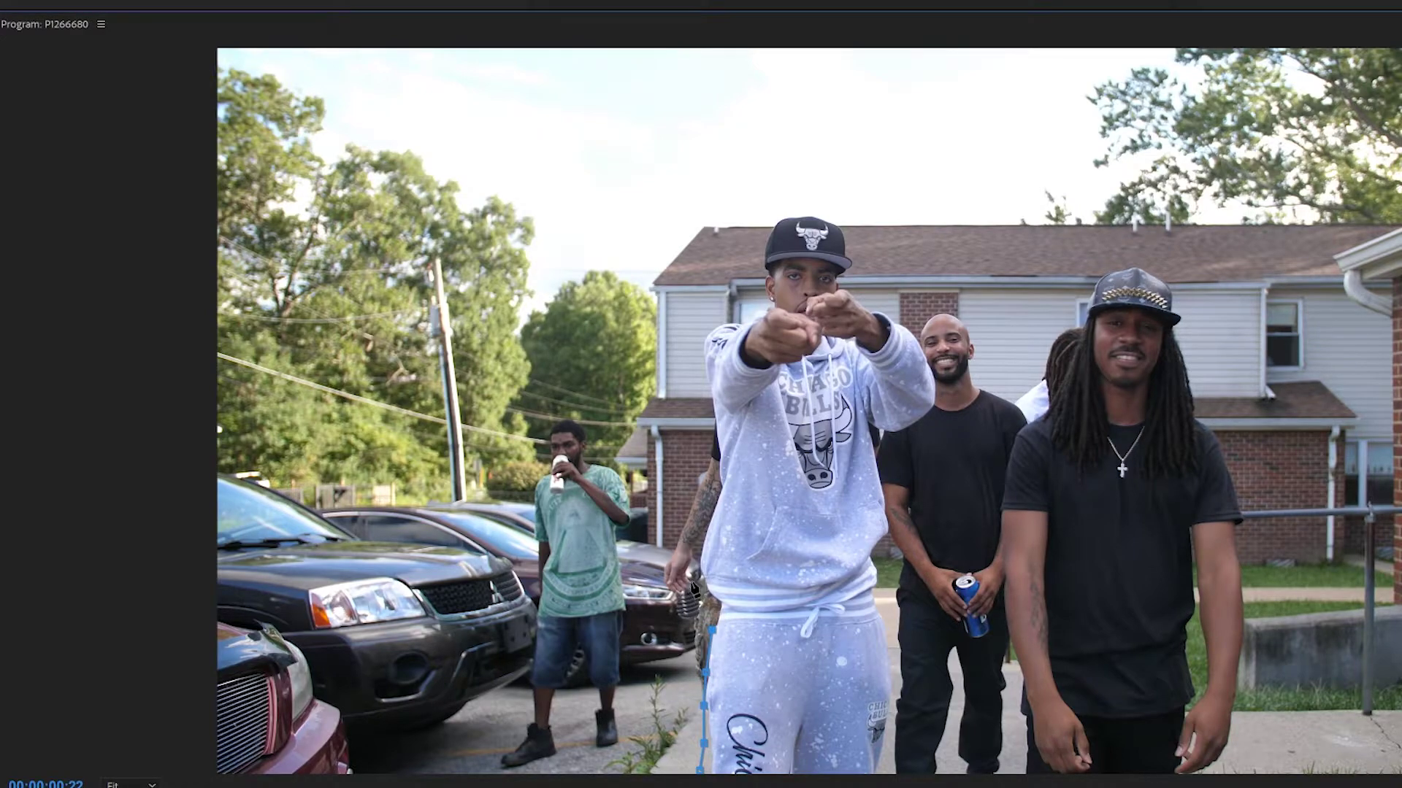
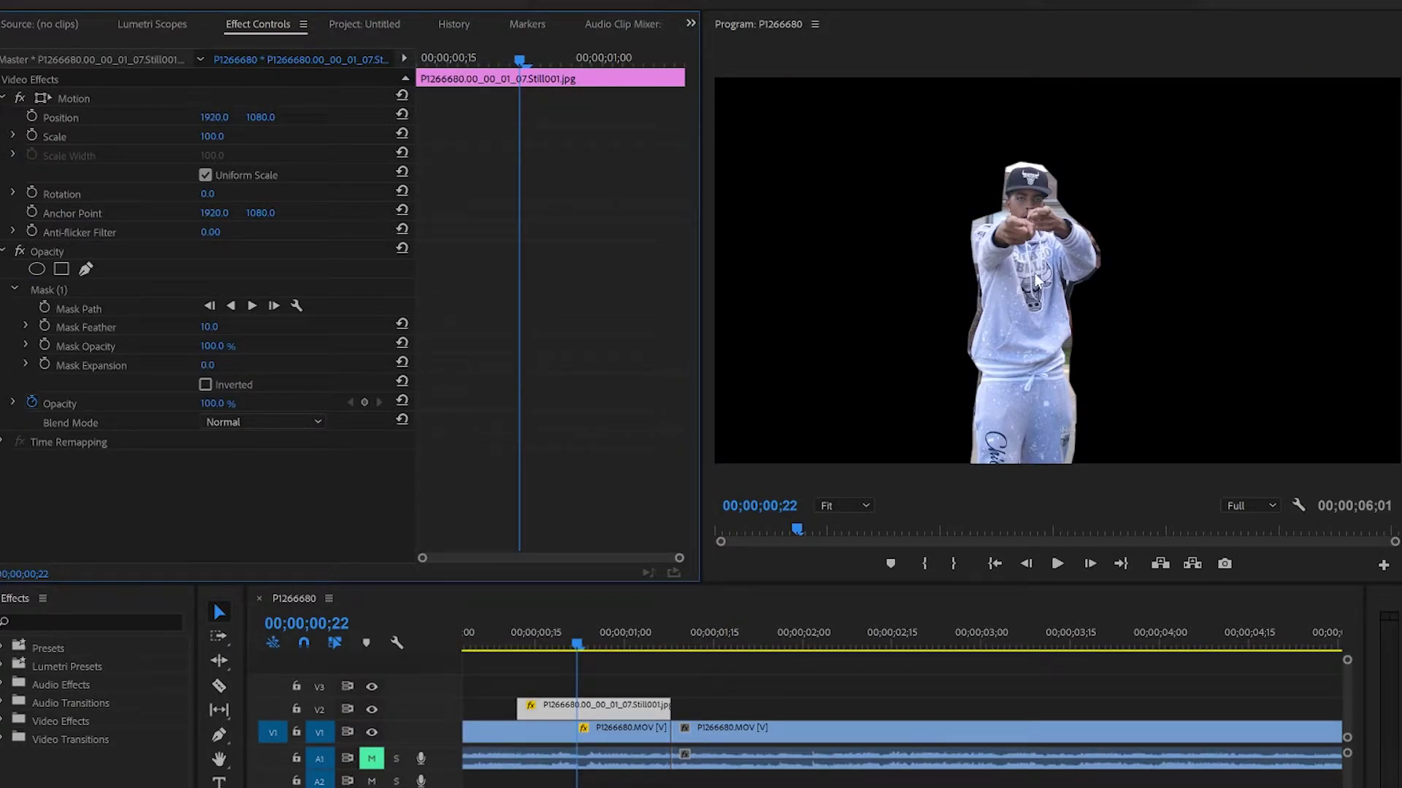
- Delete Mask (1) from the first P1266680.MOV clip on V1 and select the masked still on V2
{"action": "left_click", "coordinate": [613, 726]}
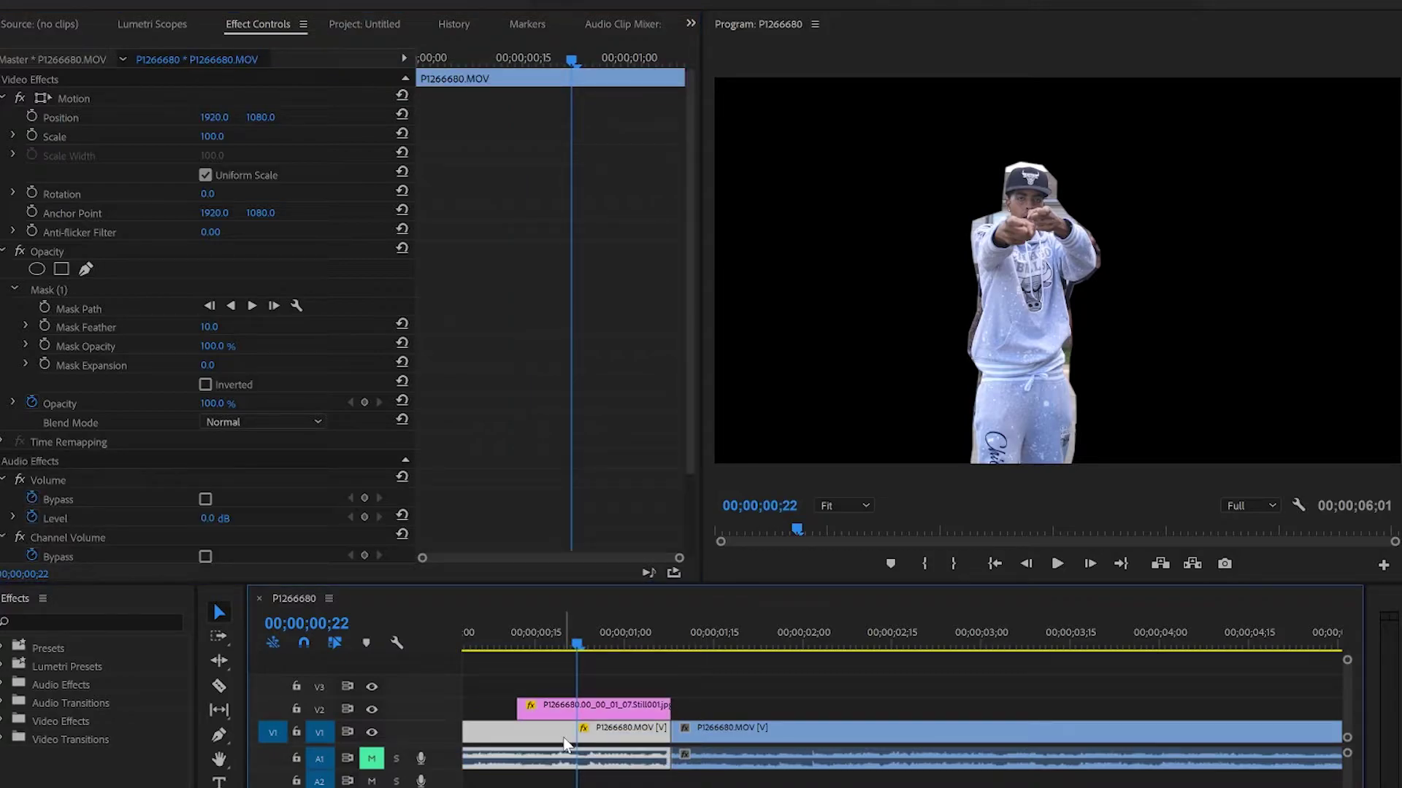
{"action": "left_click", "coordinate": [113, 292]}
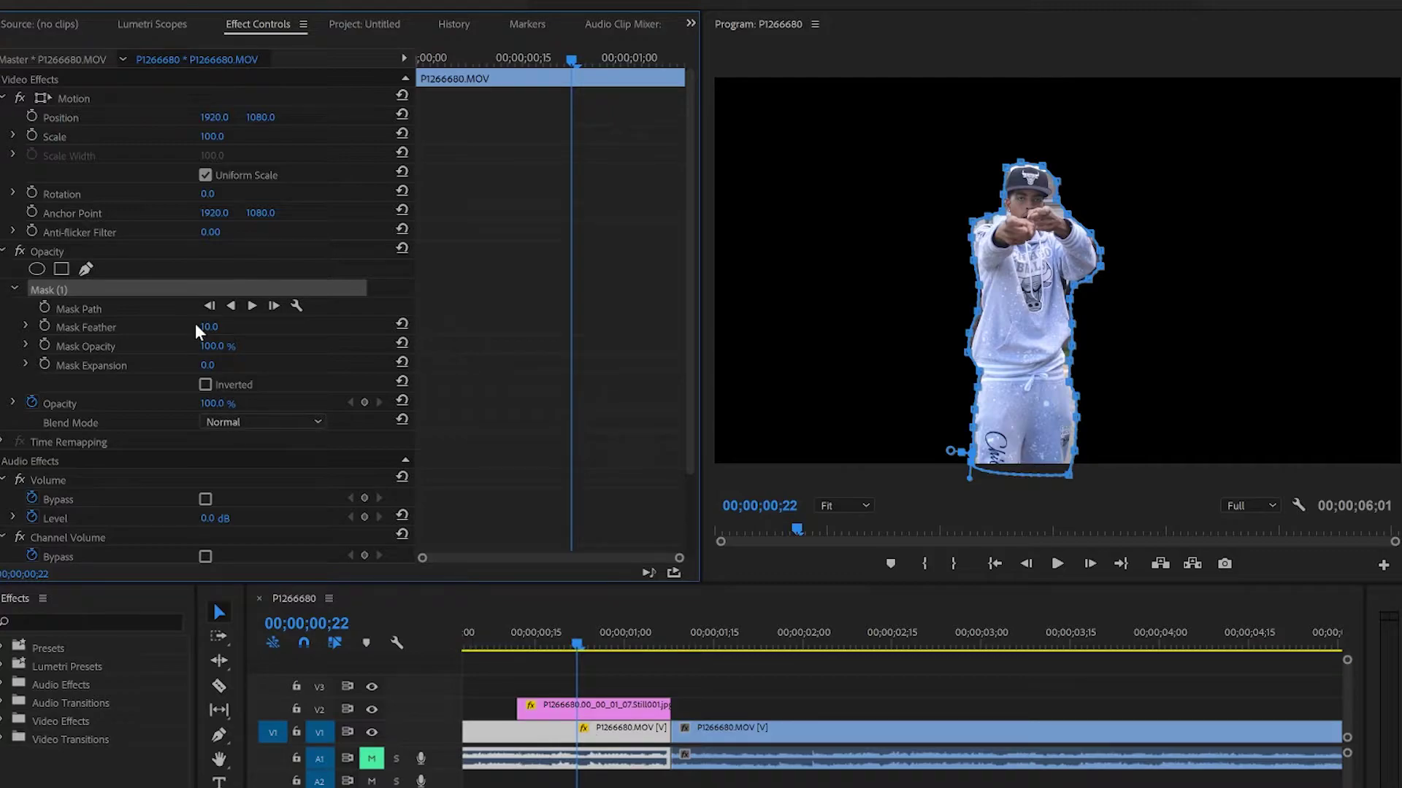
{"action": "key", "text": "Delete"}
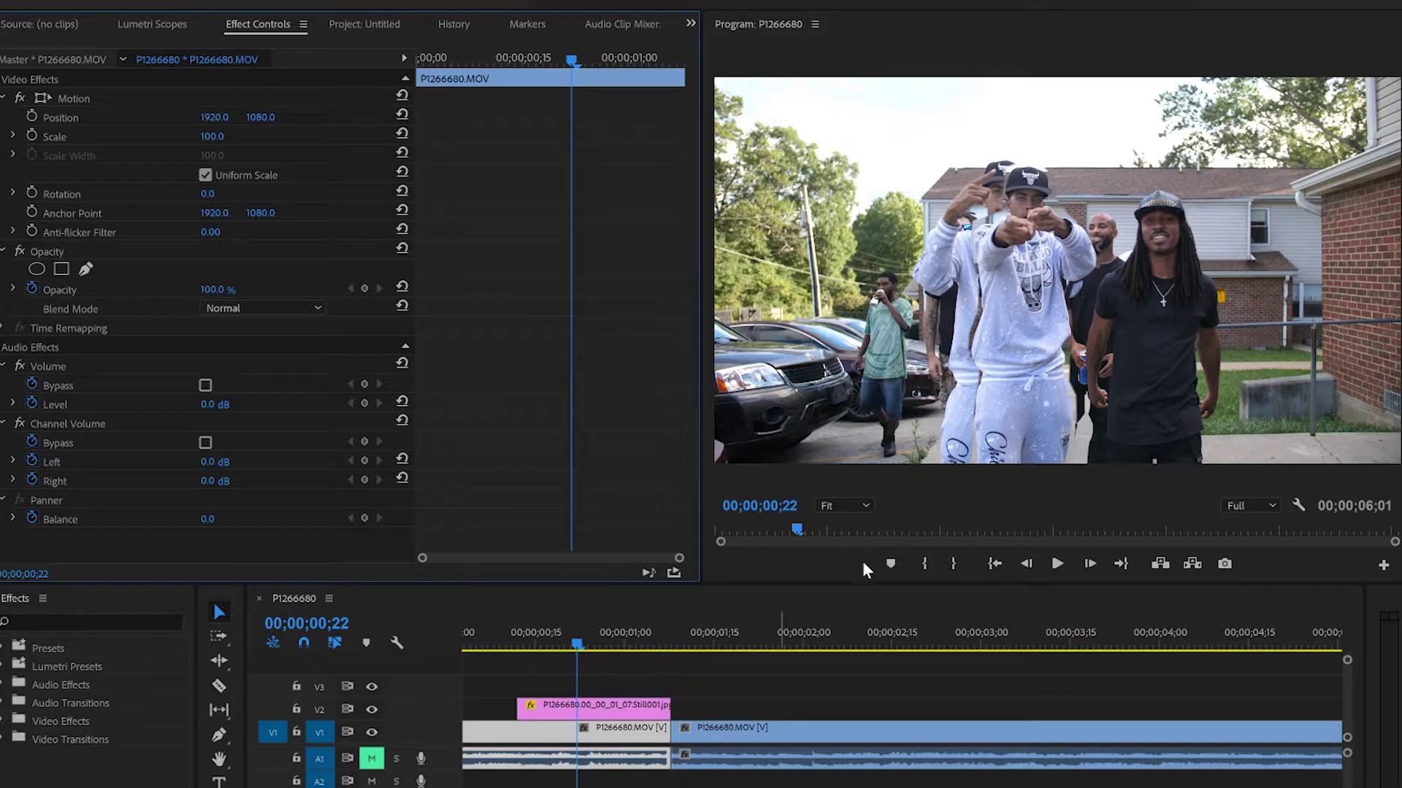
{"action": "left_click", "coordinate": [600, 706]}
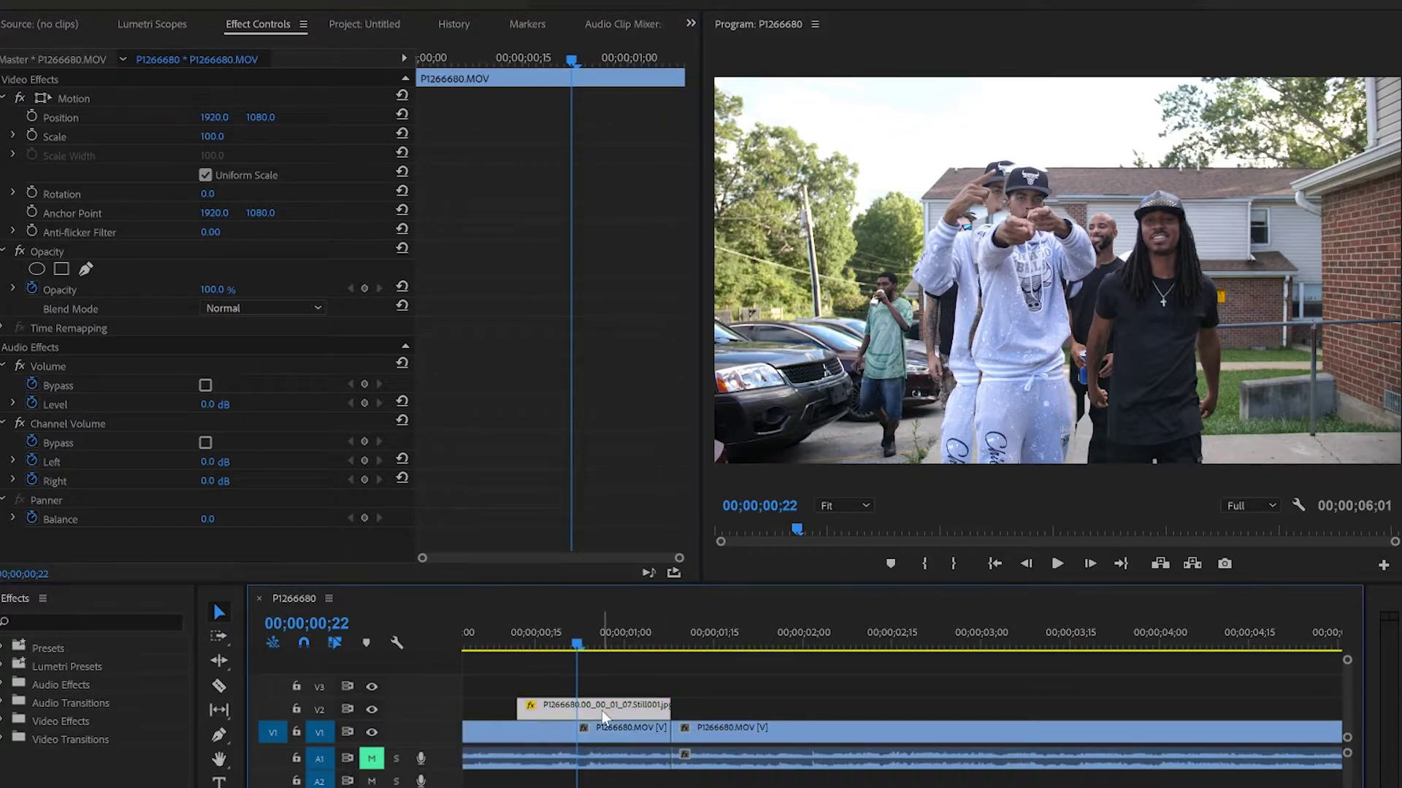
{"action": "left_click", "coordinate": [373, 733]}
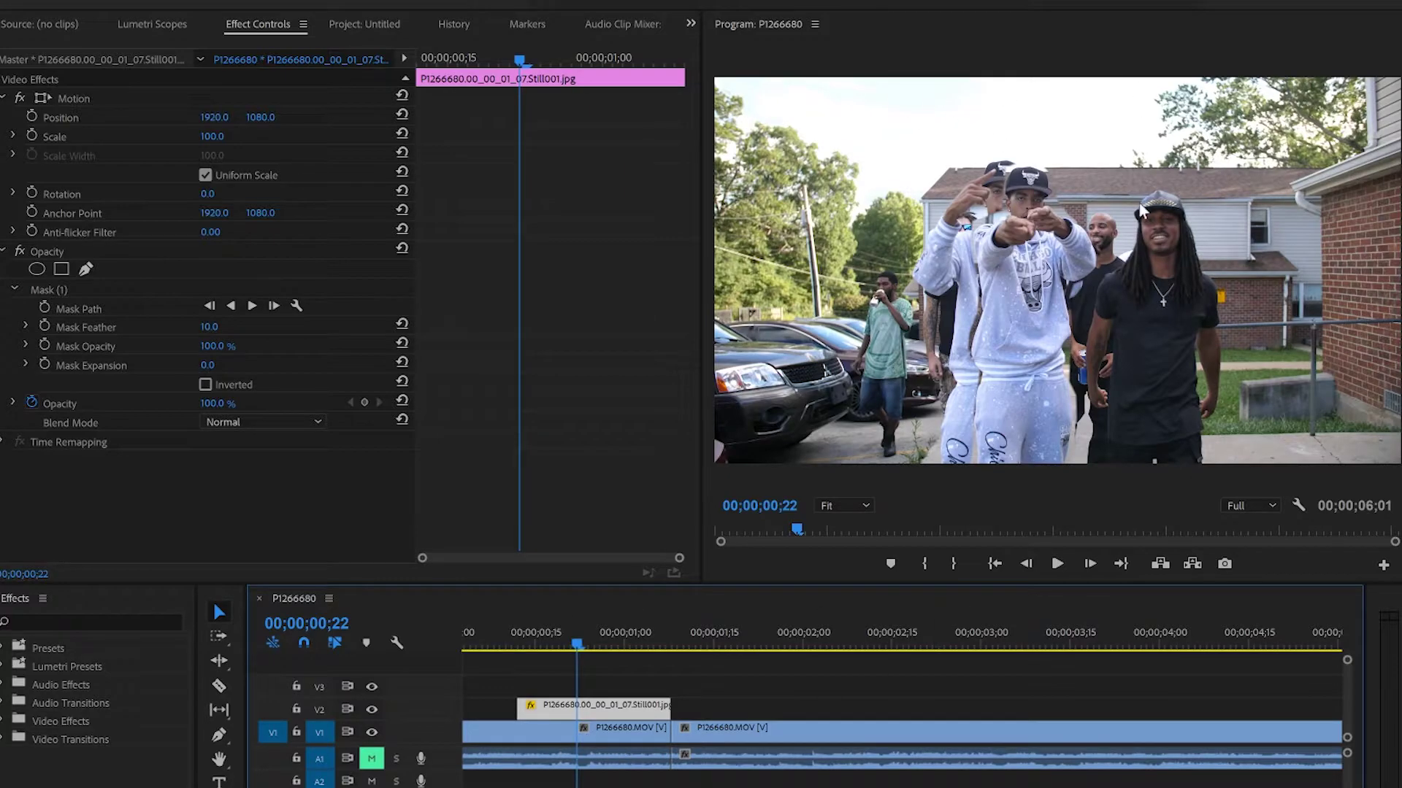
- Play the sequence from near its start and again from 00;00;00;10 to check the masked freeze frame
{"action": "left_click", "coordinate": [497, 643]}
{"action": "key", "text": "space"}
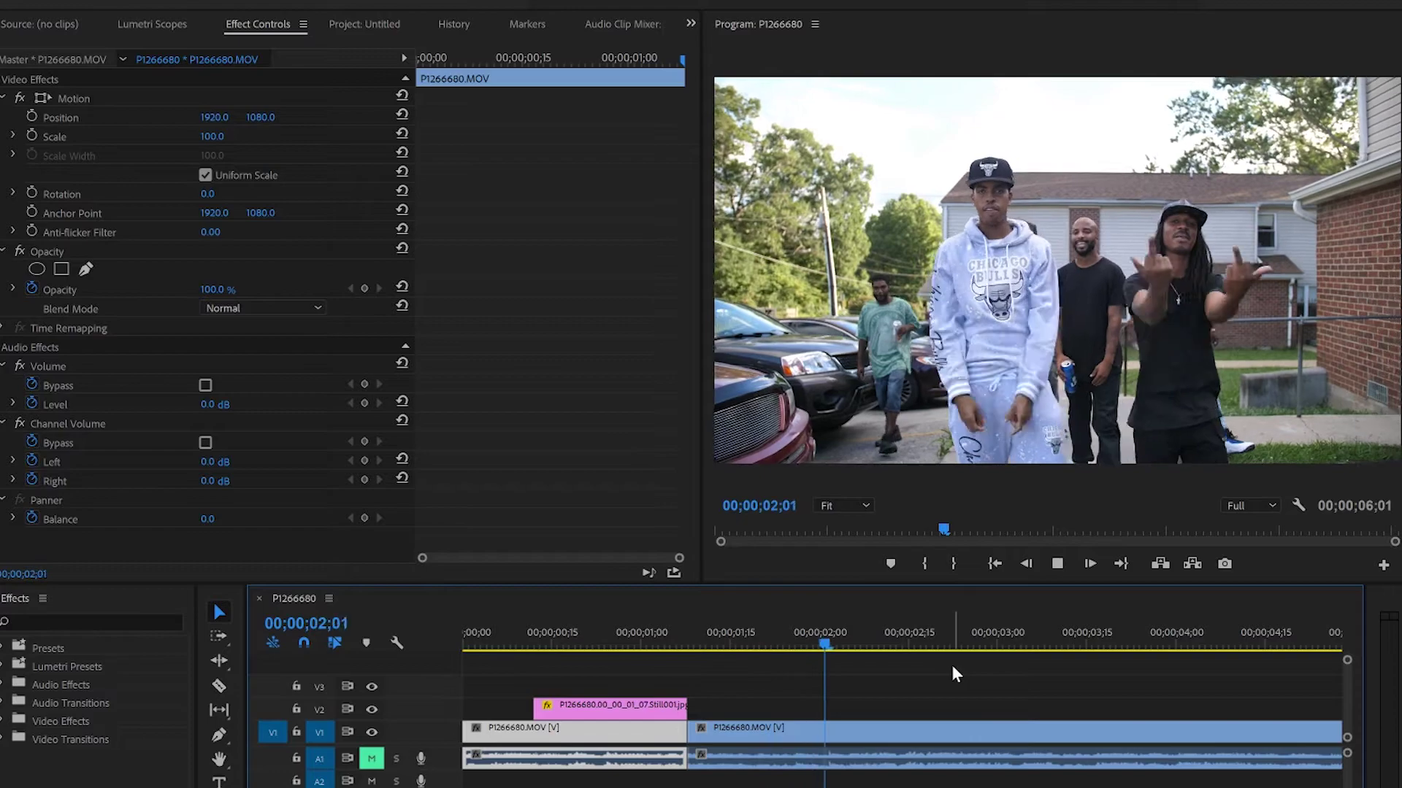
{"action": "key", "text": "space"}
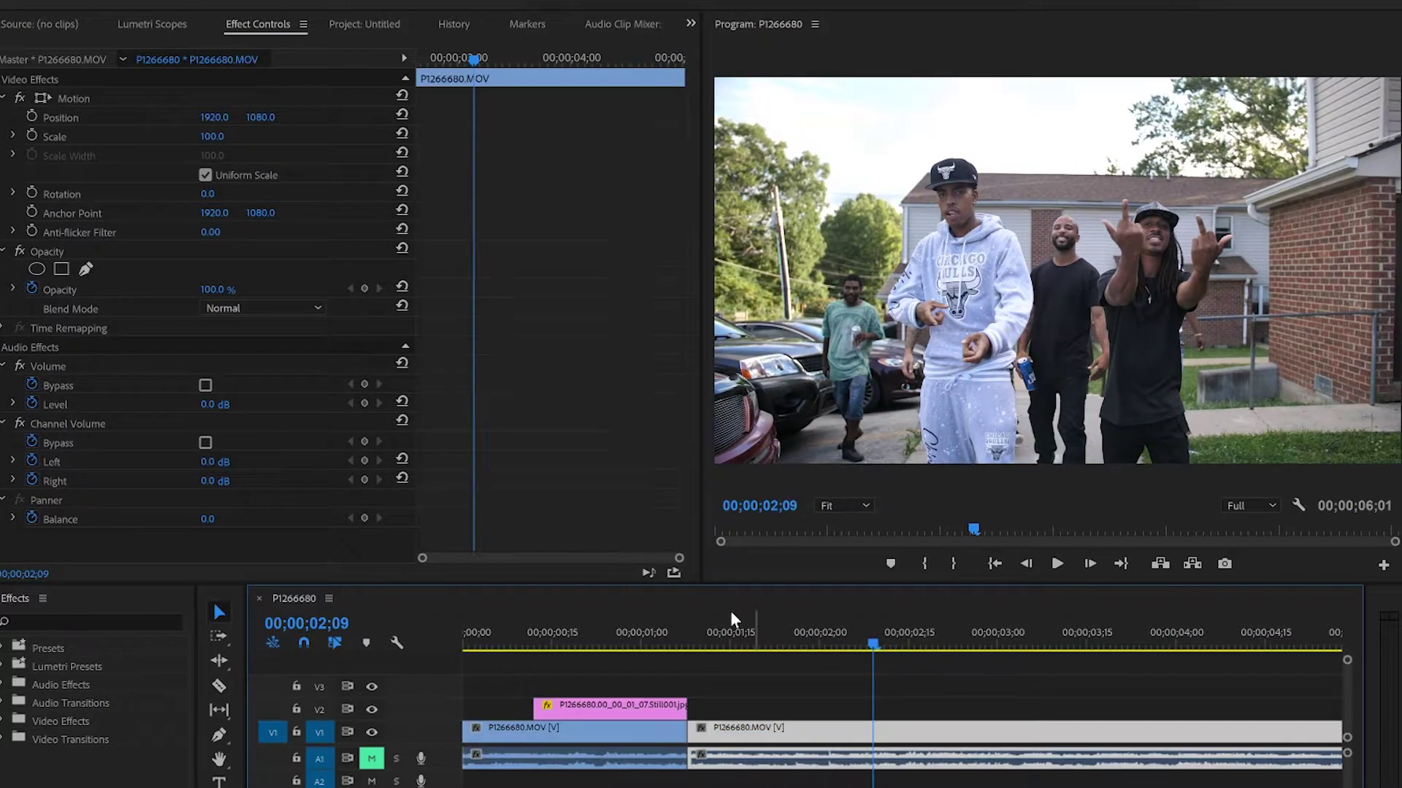
{"action": "left_click", "coordinate": [564, 645]}
{"action": "left_click", "coordinate": [523, 643]}
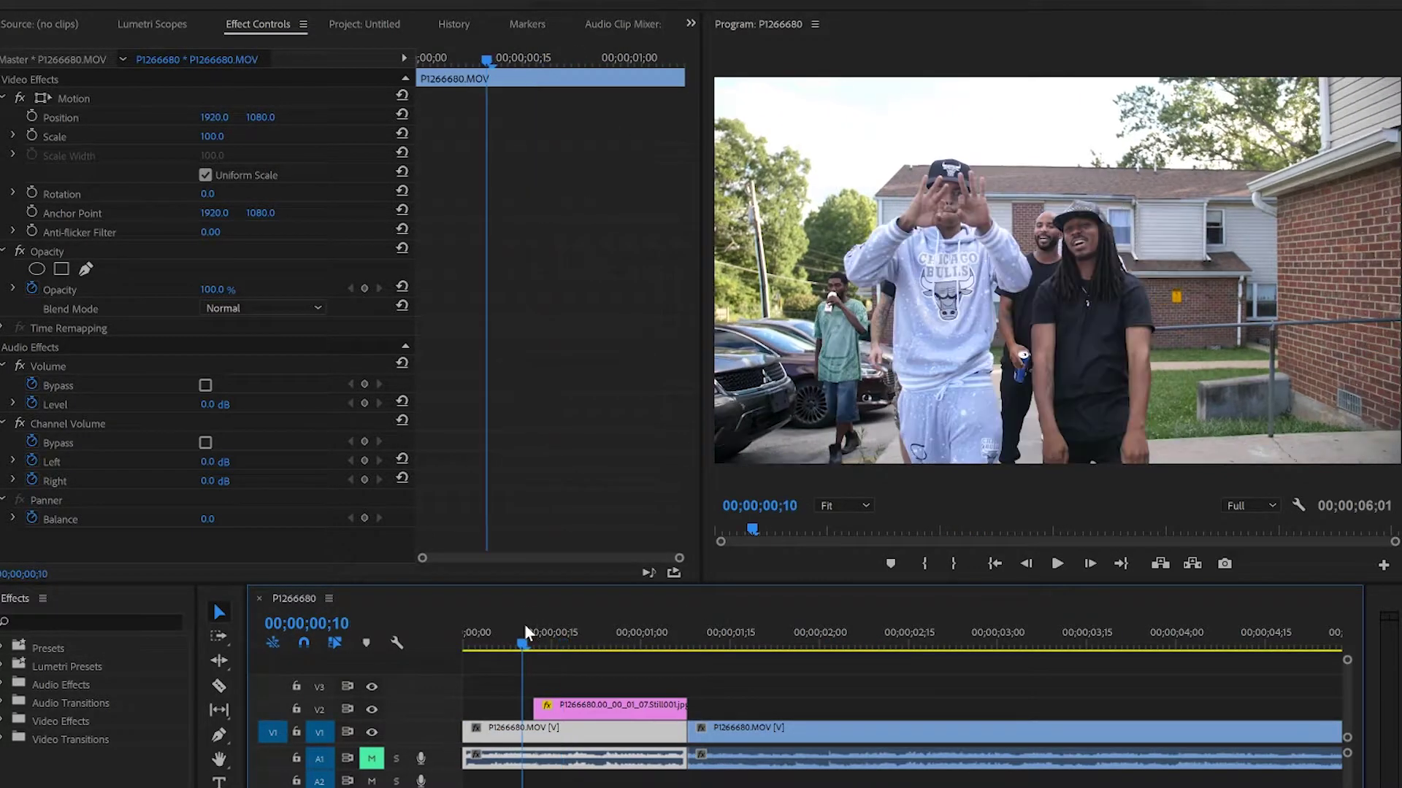
{"action": "key", "text": "space"}
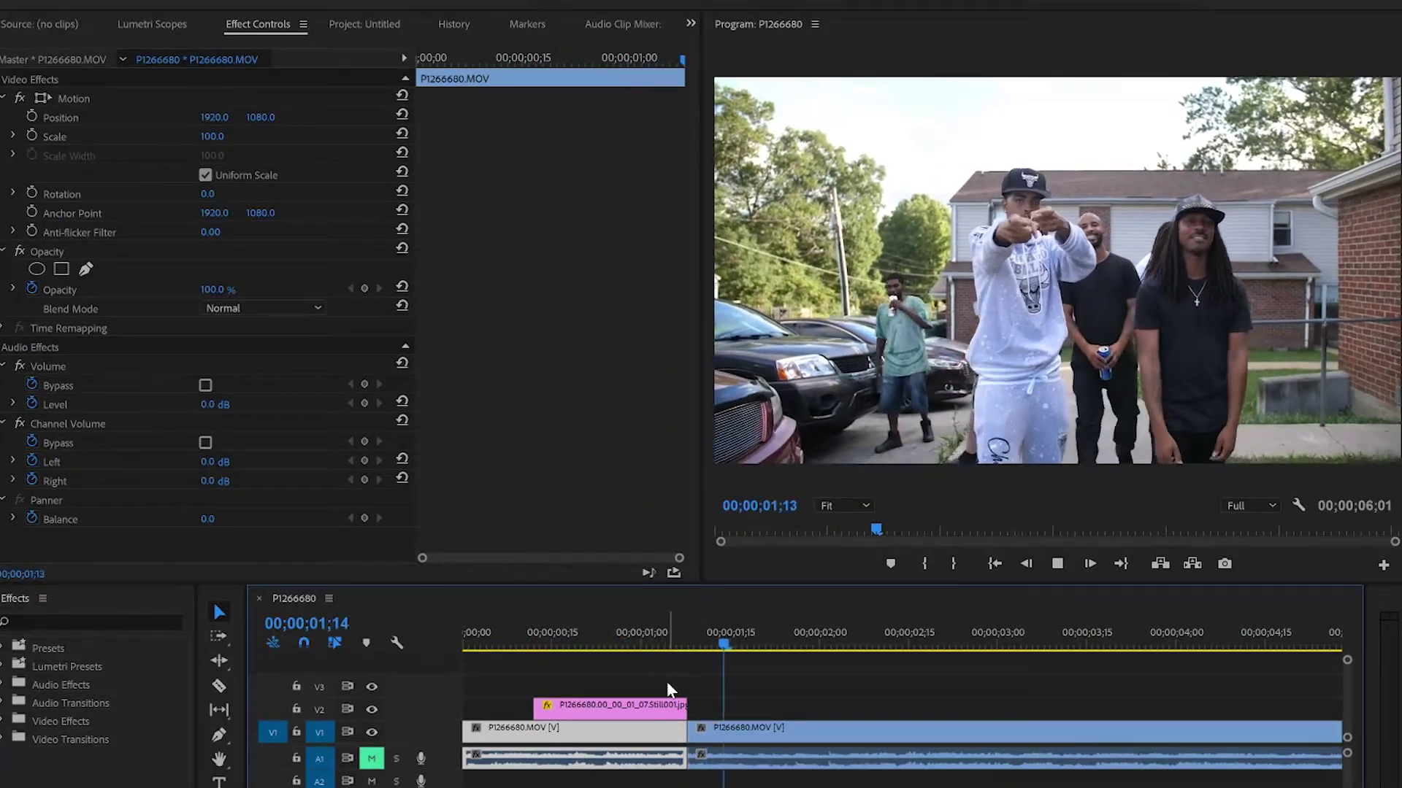
{"action": "key", "text": "space"}
- Apply the BJK TRIPPY TRANSITIONS PRESET to the whole masked still on V2
{"action": "left_click", "coordinate": [558, 643]}
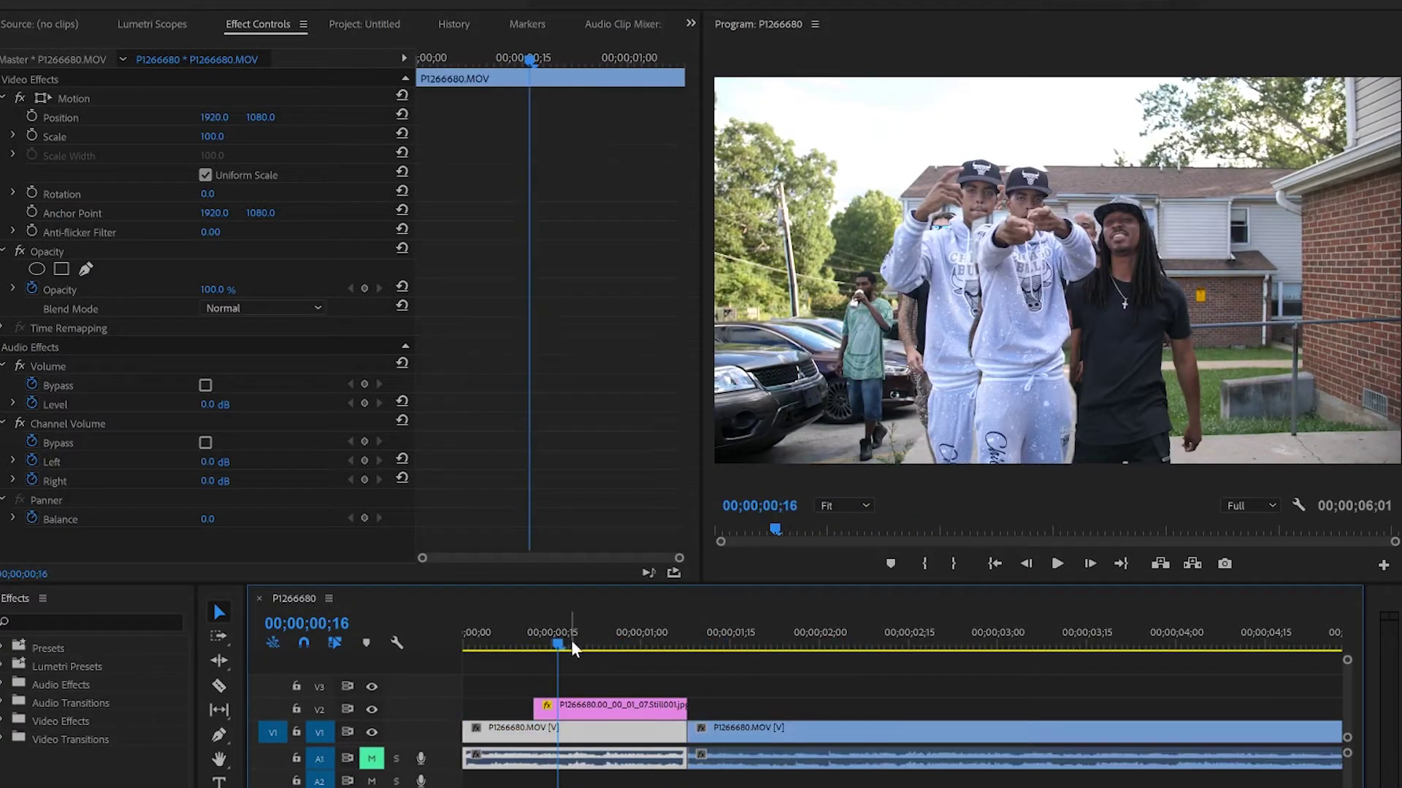
{"action": "left_click", "coordinate": [595, 707]}
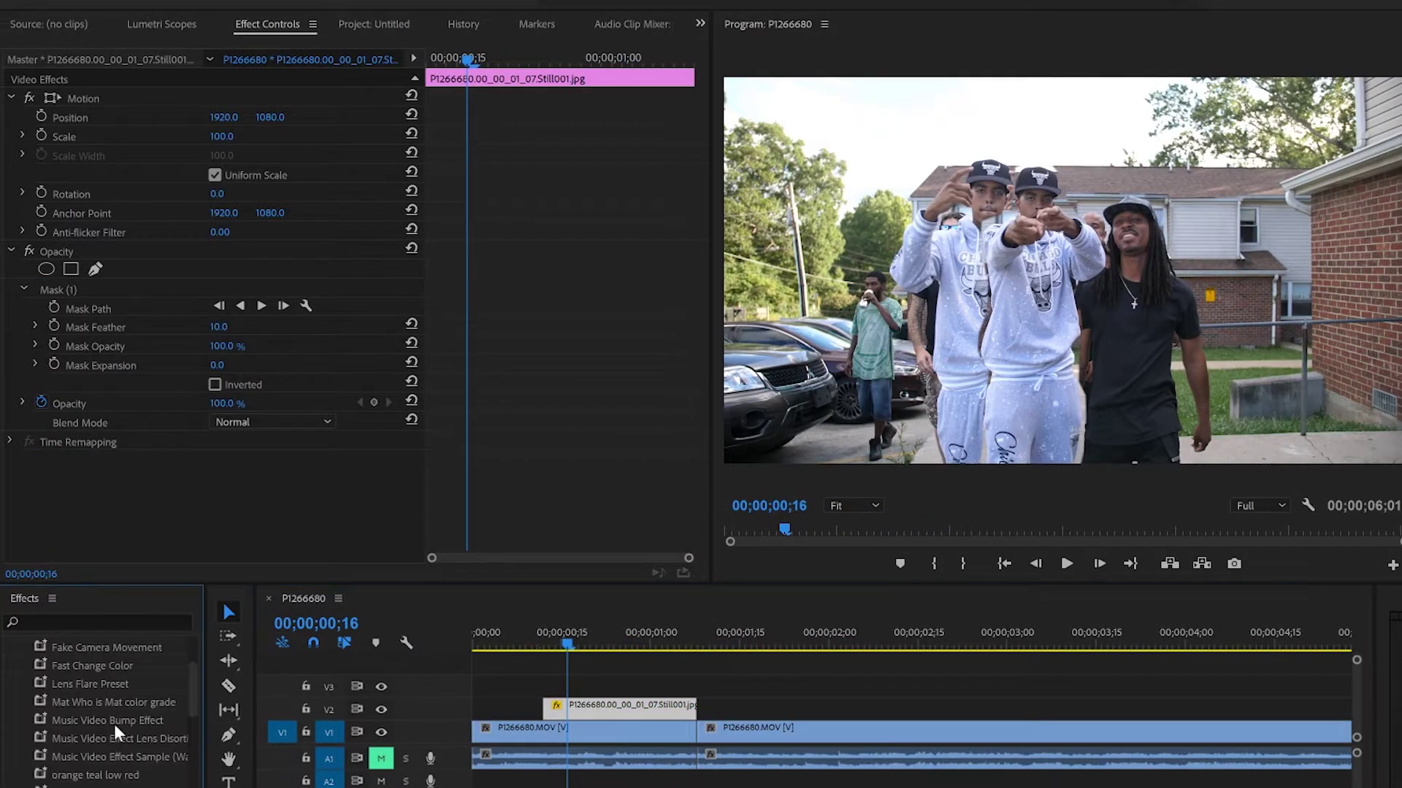
{"action": "scroll", "coordinate": [117, 733], "scroll_direction": "down", "scroll_amount": 5}
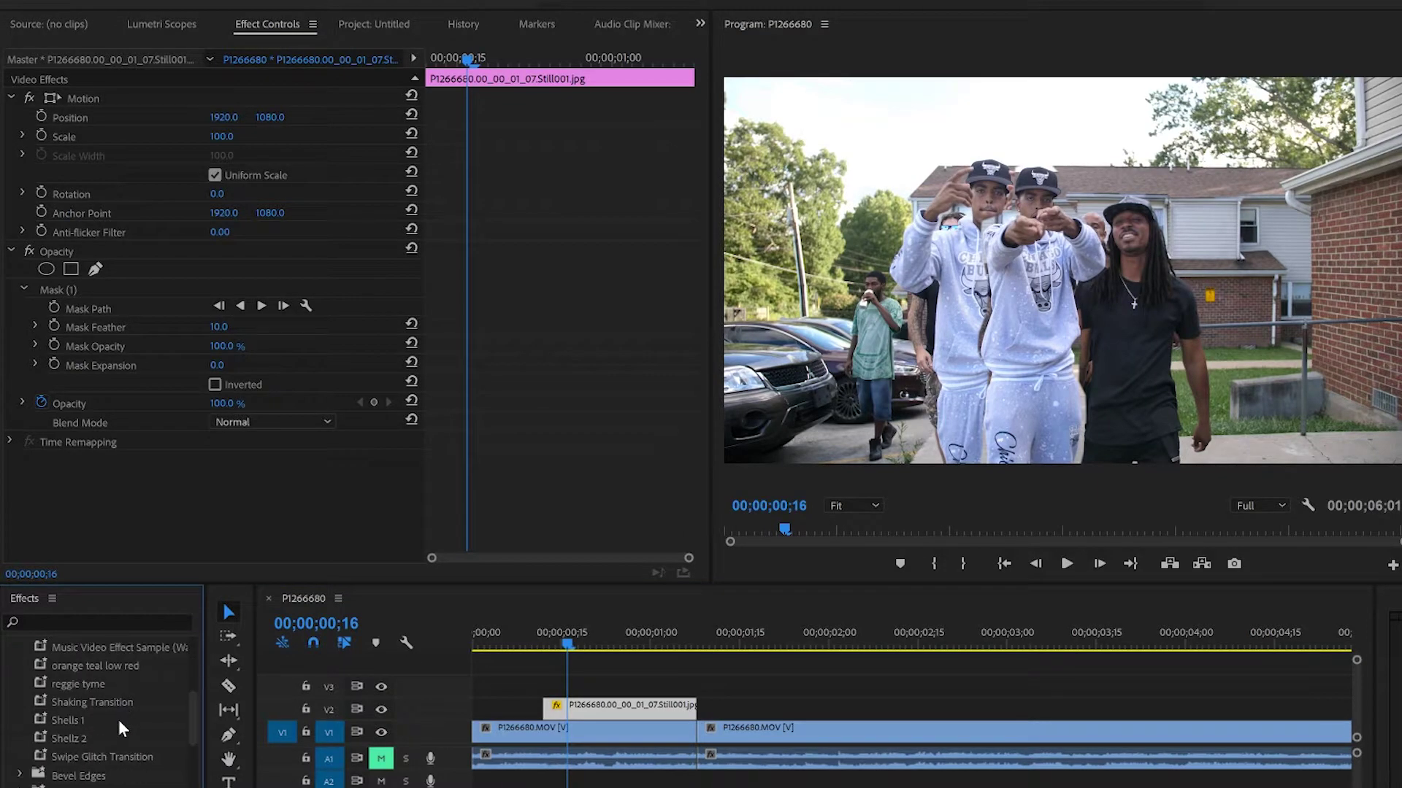
{"action": "left_click", "coordinate": [20, 683]}
{"action": "scroll", "coordinate": [89, 714], "scroll_direction": "down", "scroll_amount": 2}
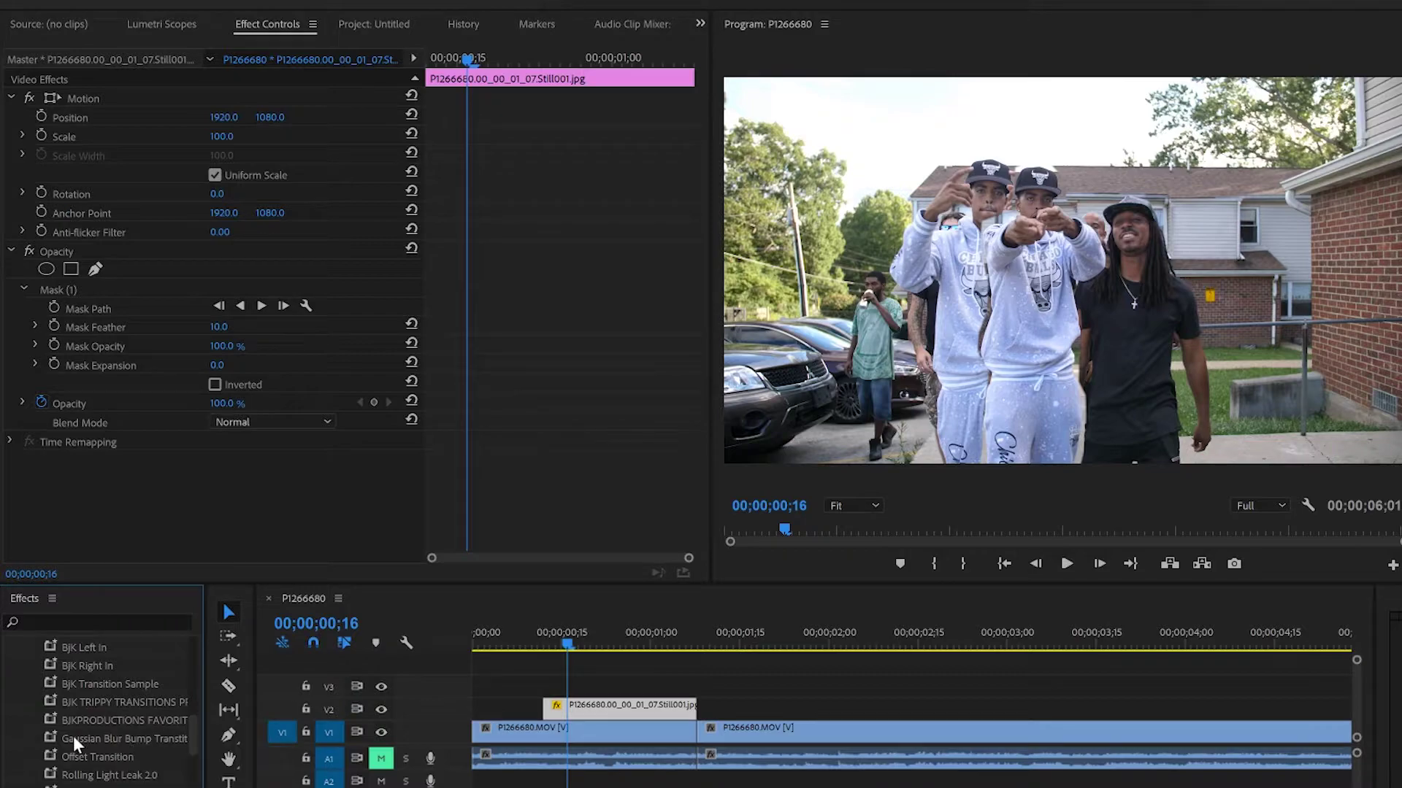
{"action": "left_click_drag", "start_coordinate": [102, 706], "coordinate": [562, 704]}
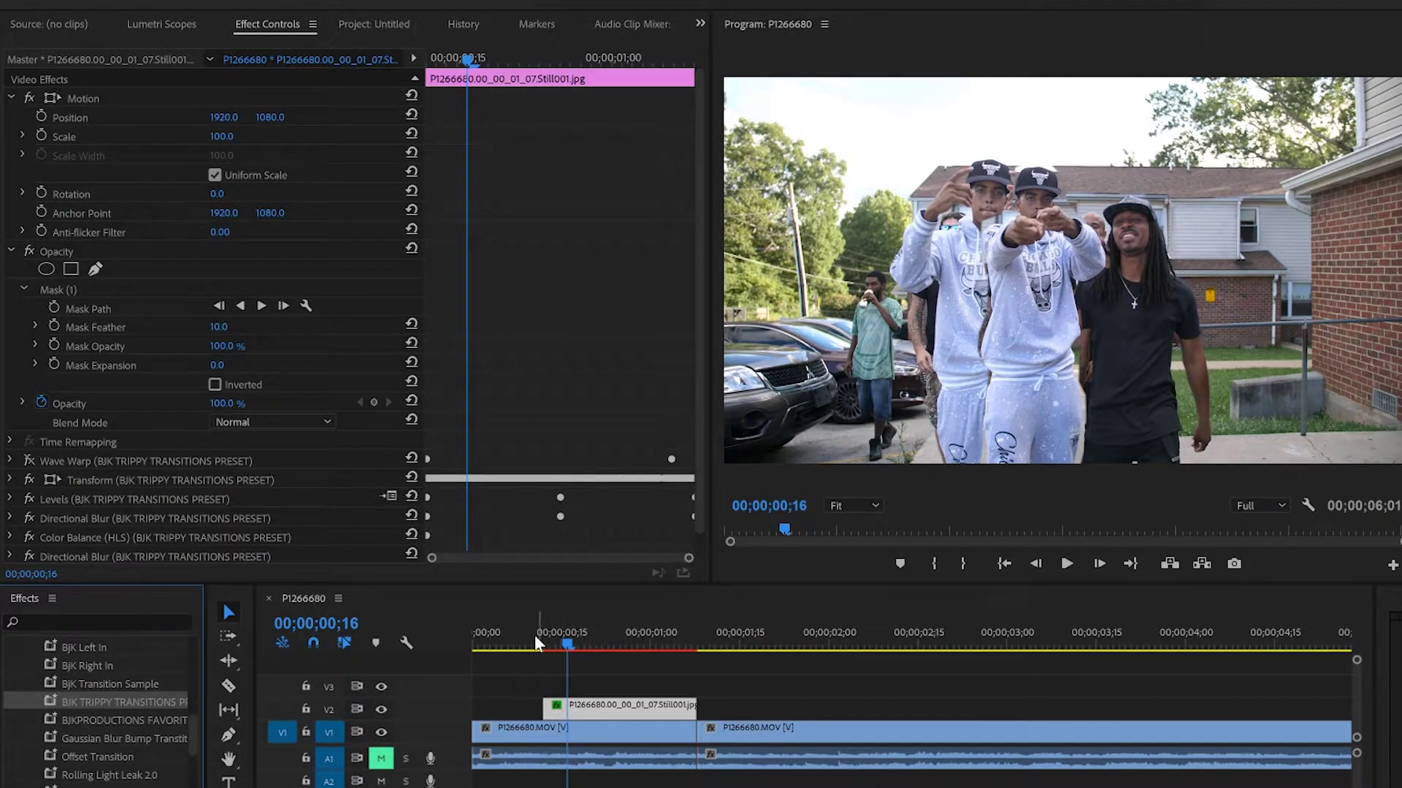
- Play the effect from 00;00;00;10 and set the program preview's playback resolution to 1/8
{"action": "left_click", "coordinate": [535, 643]}
{"action": "key", "text": "space"}
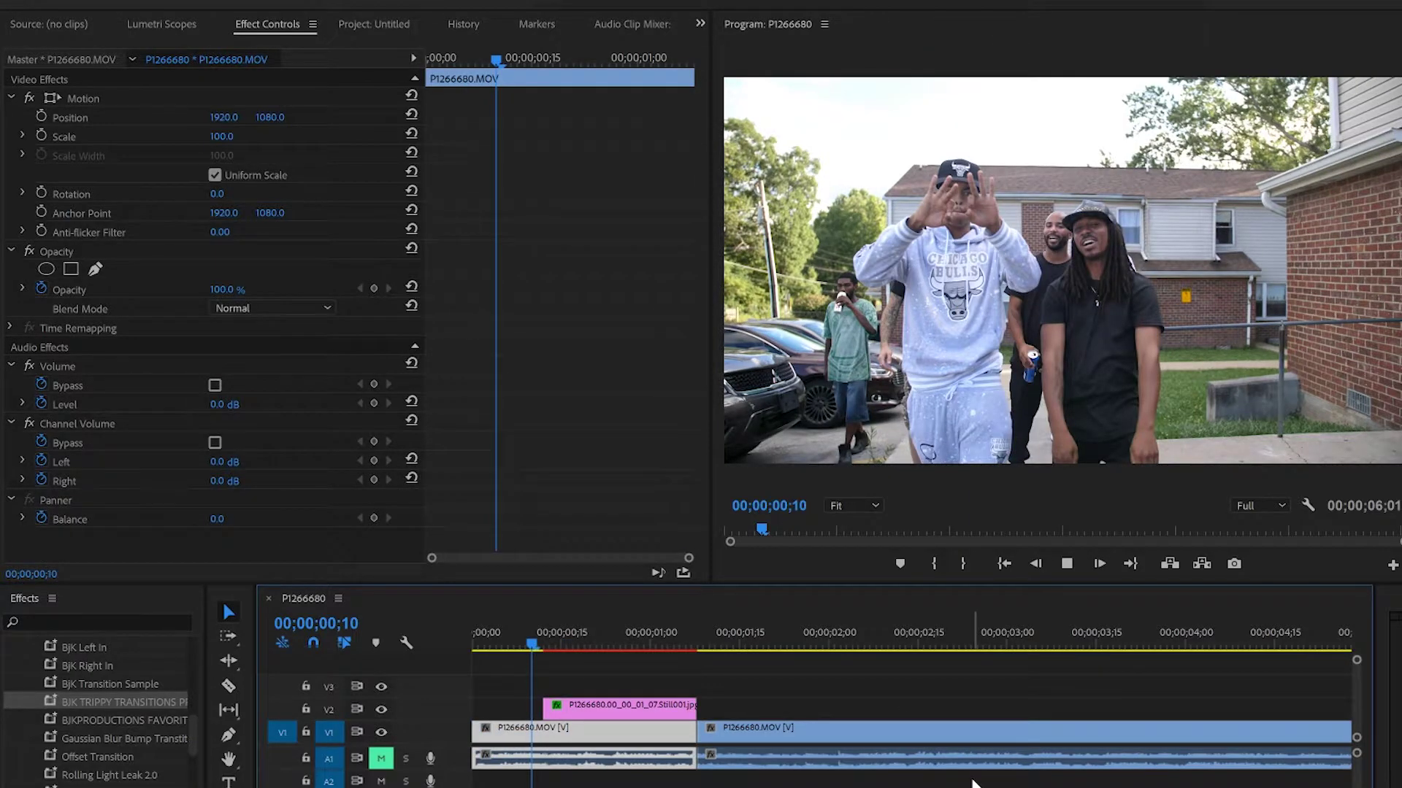
{"action": "key", "text": "space"}
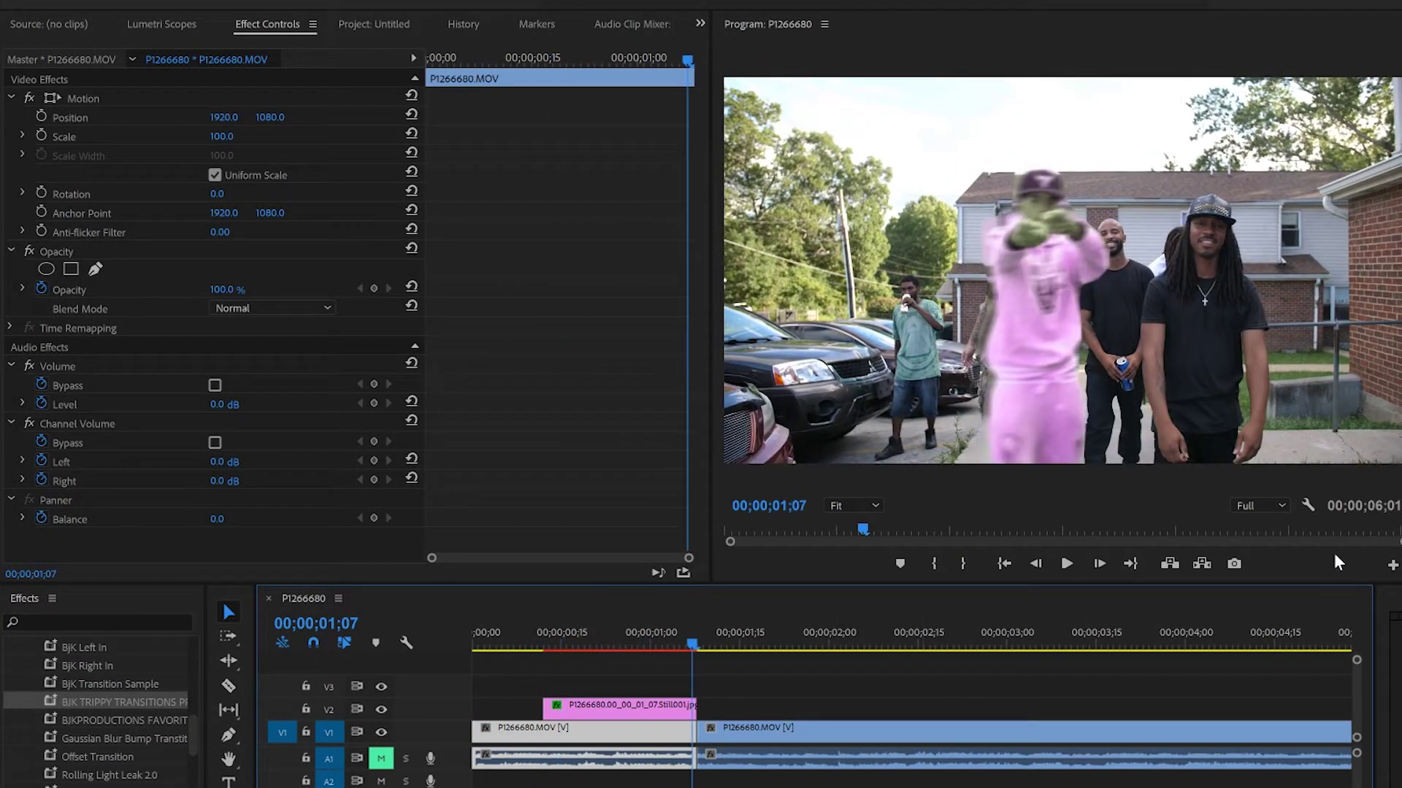
{"action": "left_click", "coordinate": [1279, 505]}
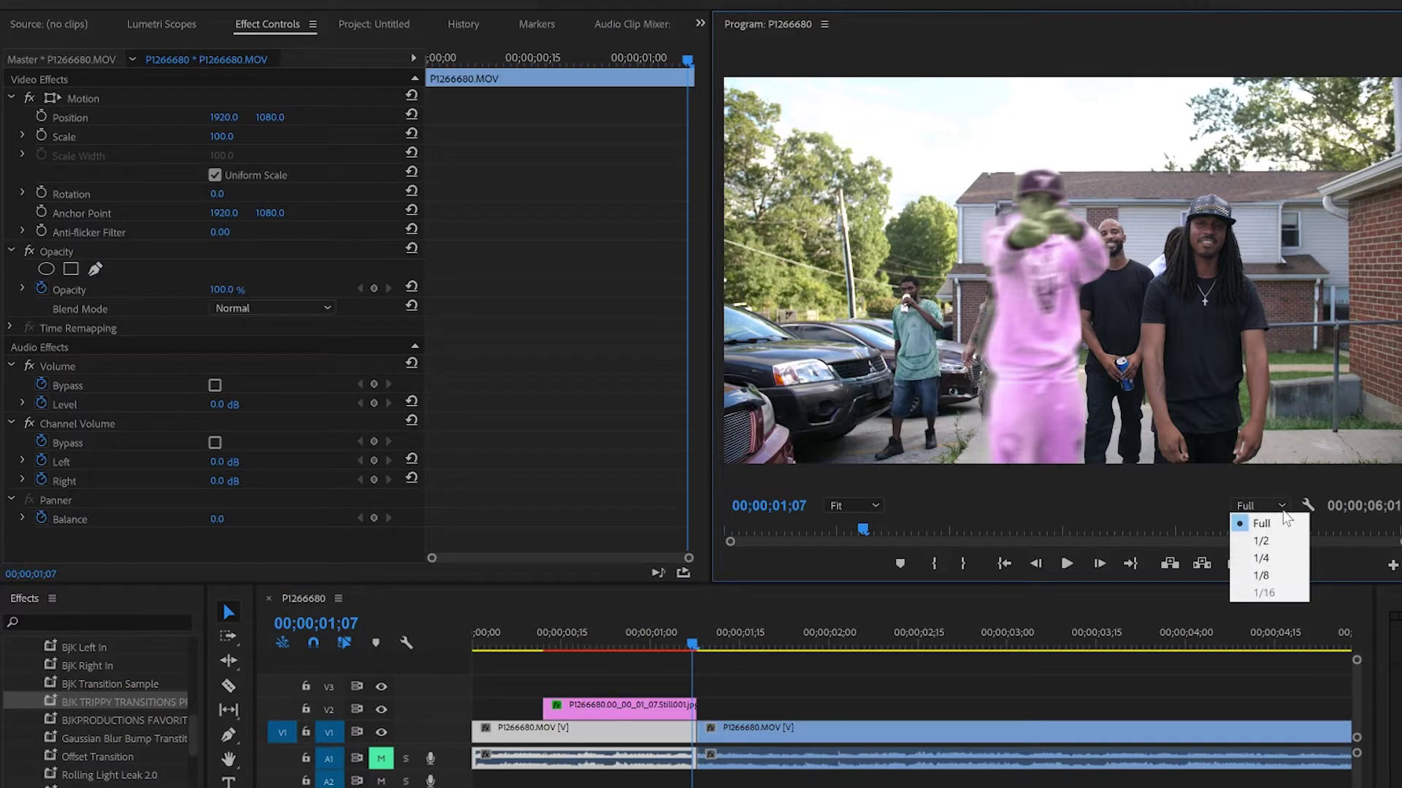
{"action": "left_click", "coordinate": [1260, 576]}
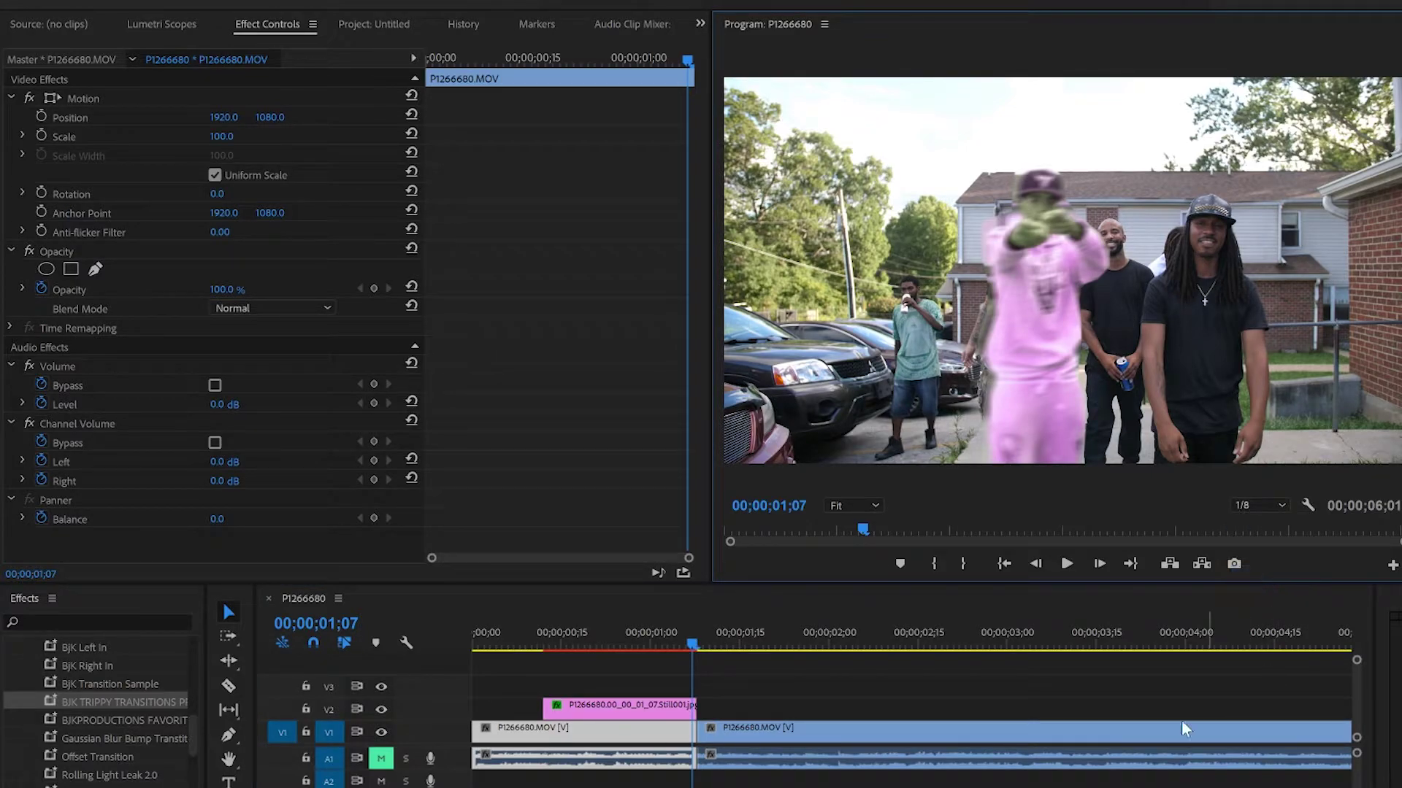
- Replay the effect on the masked still from just before it starts, including from 00;00;00;09
{"action": "left_click", "coordinate": [535, 635]}
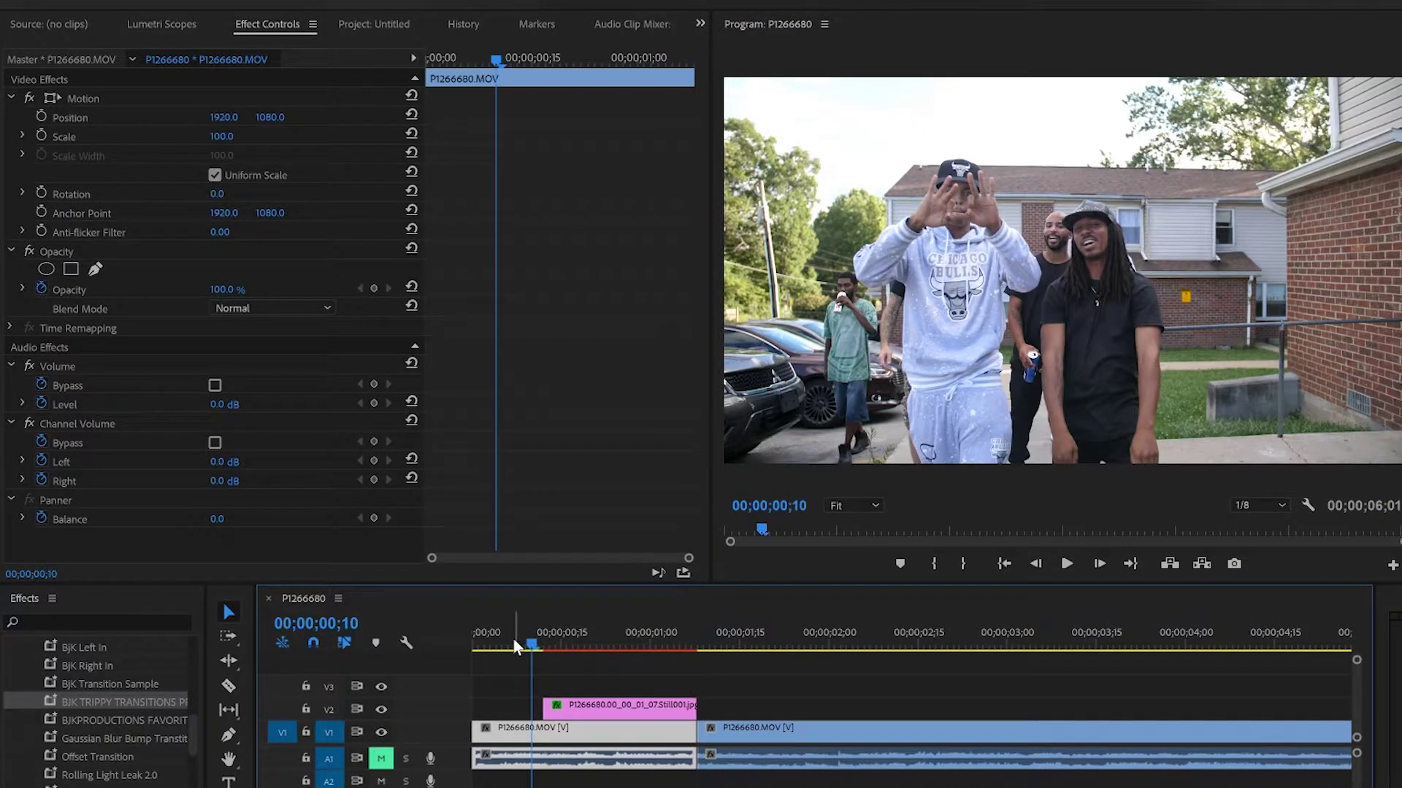
{"action": "left_click", "coordinate": [516, 642]}
{"action": "key", "text": "space"}
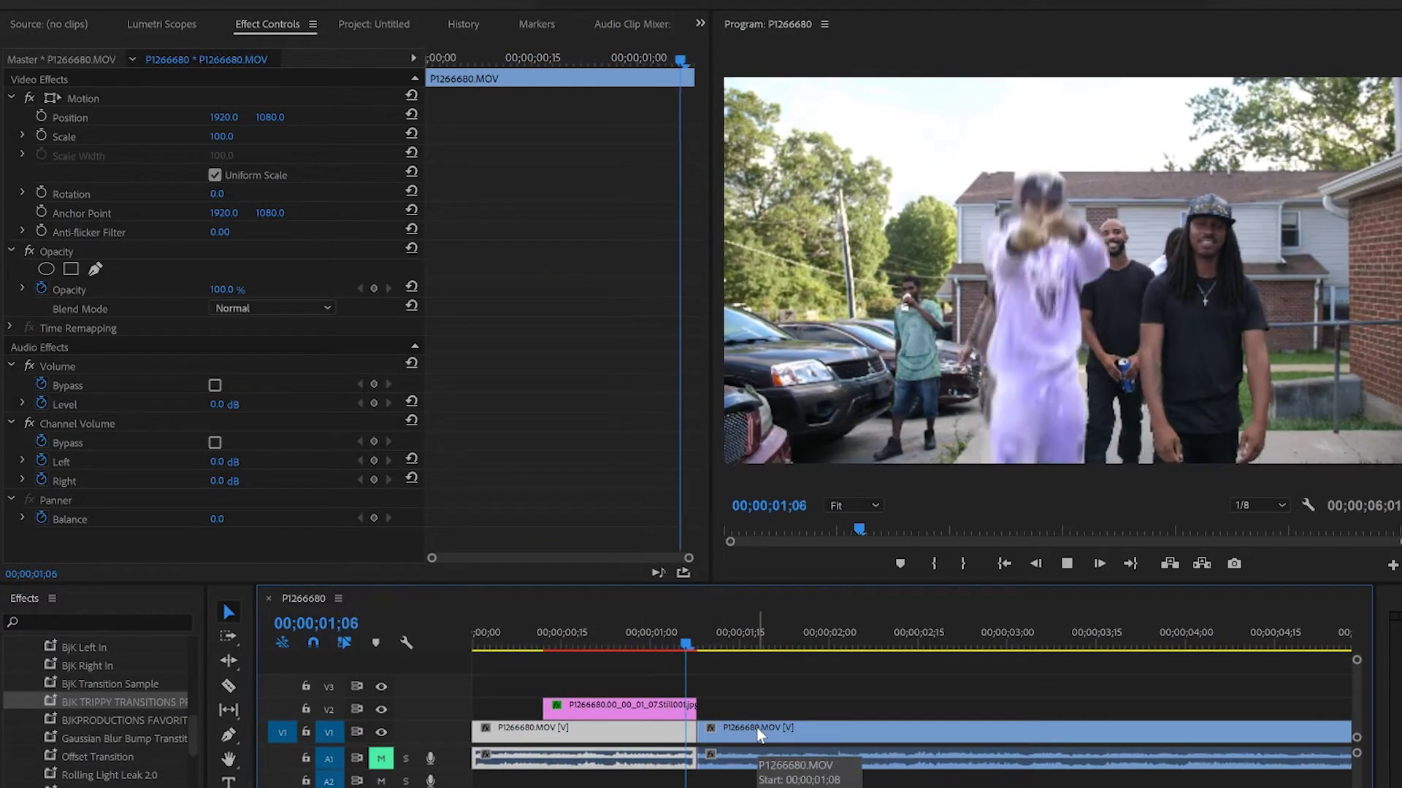
{"action": "left_click", "coordinate": [526, 642]}
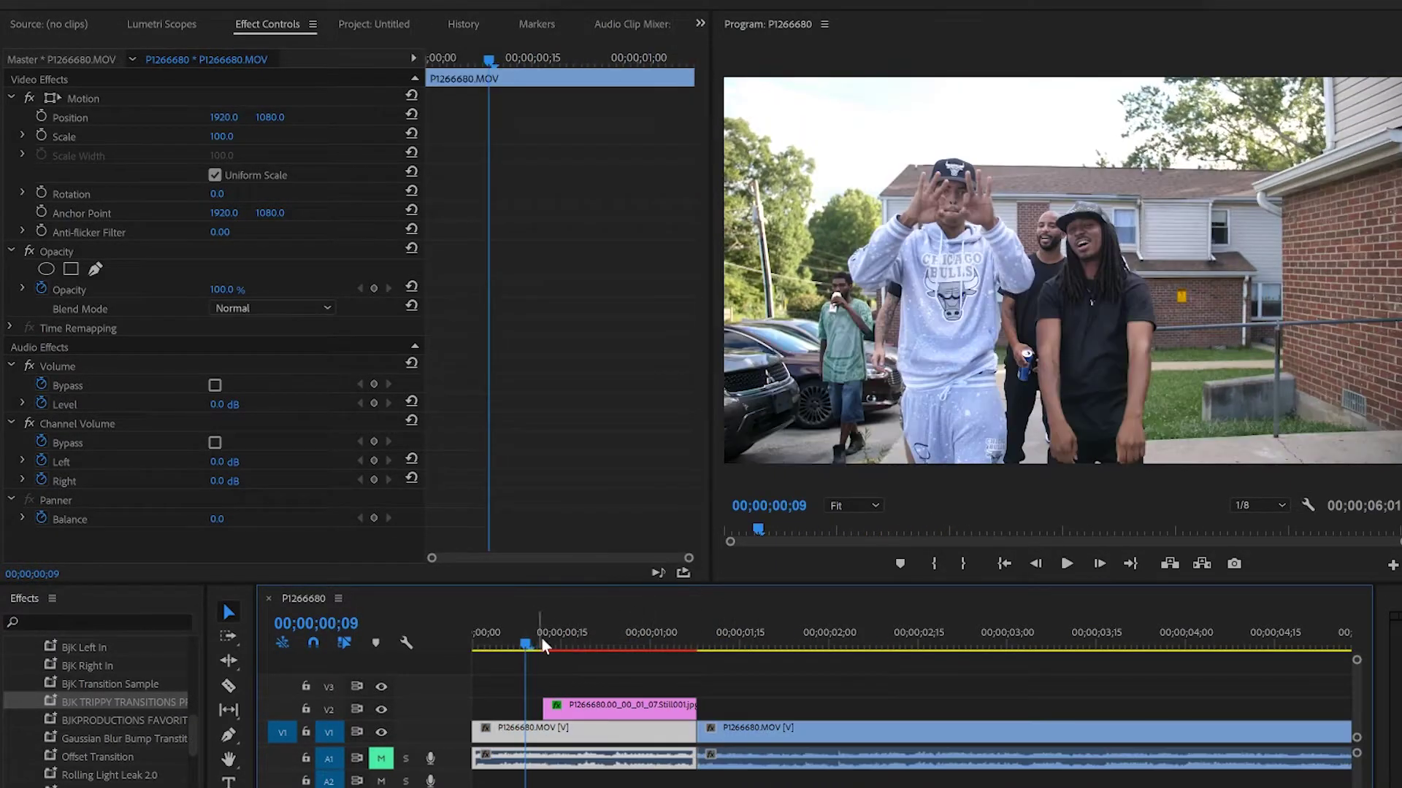
{"action": "key", "text": "space"}
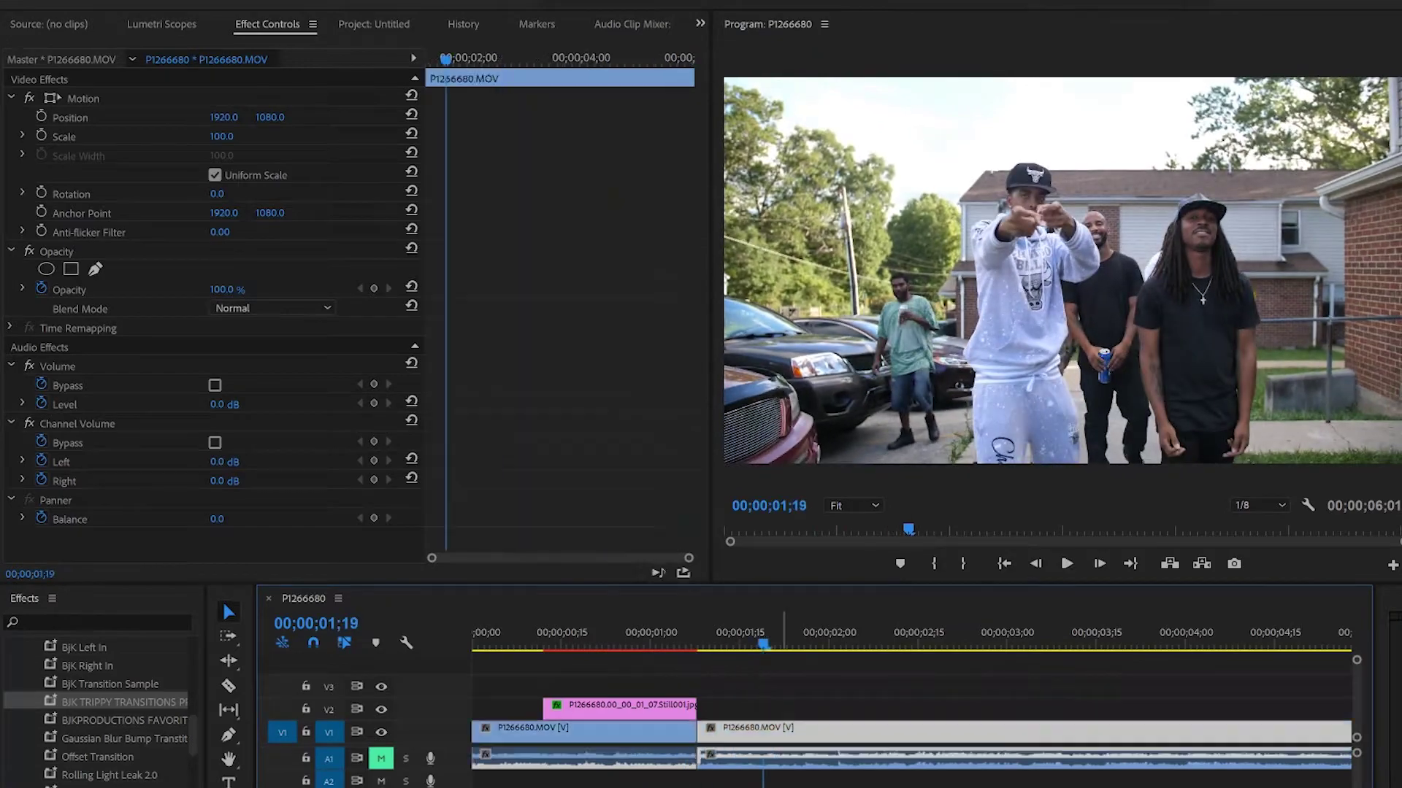
- Undo the preset on the V2 still and split the still at 00;00;00;26
{"action": "left_click", "coordinate": [549, 646]}
{"action": "left_click_drag", "start_coordinate": [549, 647], "coordinate": [542, 649]}
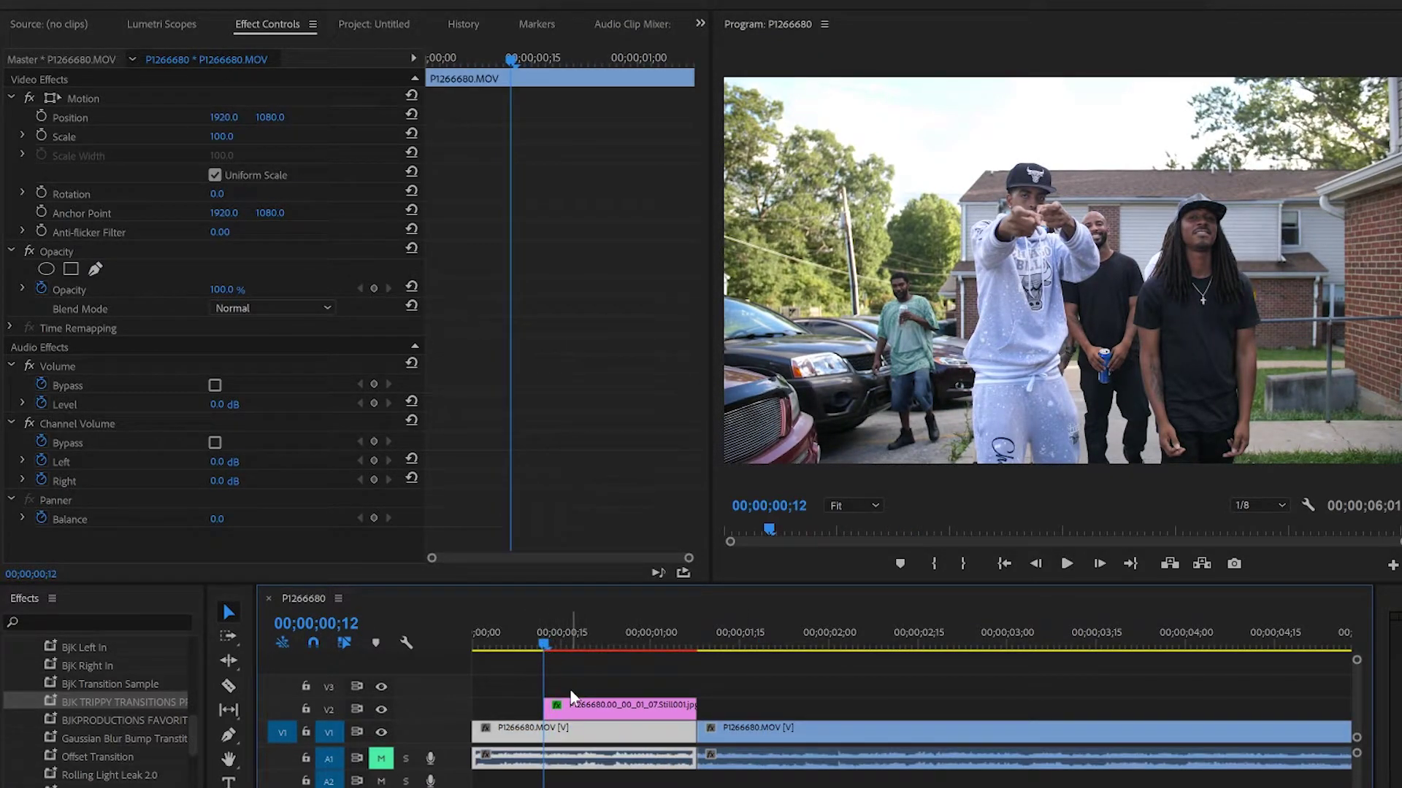
{"action": "left_click", "coordinate": [637, 650]}
{"action": "left_click_drag", "start_coordinate": [637, 657], "coordinate": [626, 650]}
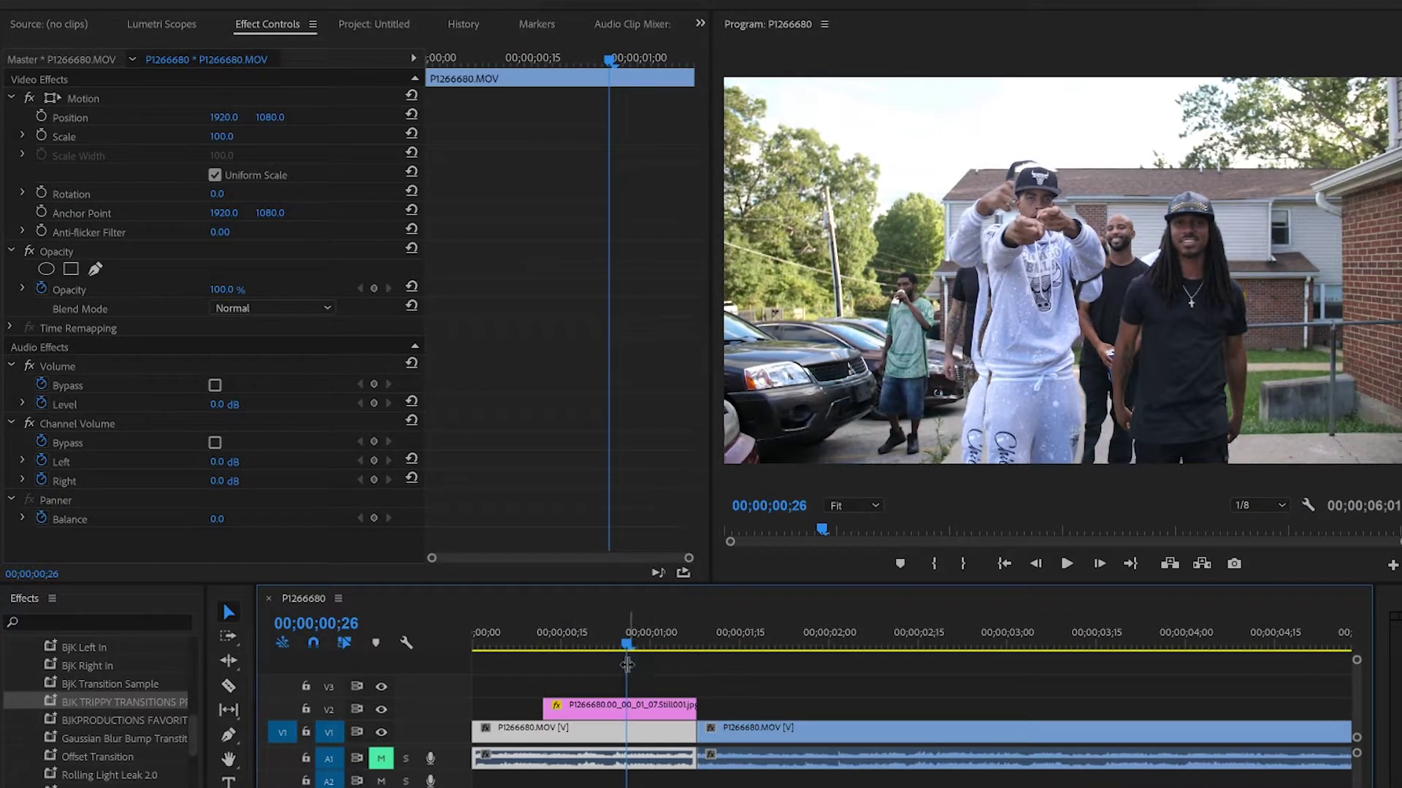
{"action": "key", "text": "c"}
{"action": "left_click", "coordinate": [626, 706]}
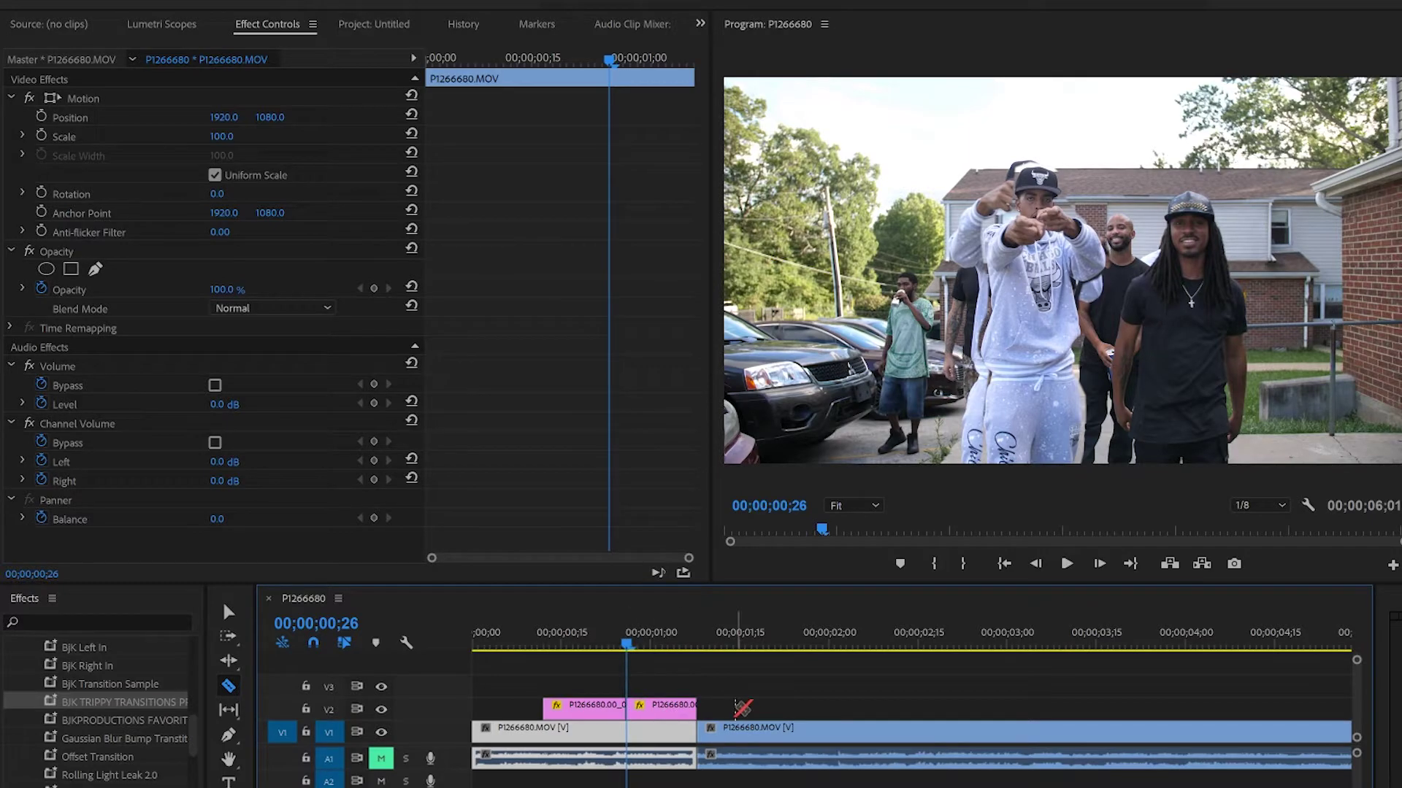
- Apply the BJK TRIPPY TRANSITIONS PRESET to the first half of the split V2 still and play it from 00;00;00;11
{"action": "left_click_drag", "start_coordinate": [64, 702], "coordinate": [590, 705]}
{"action": "left_click", "coordinate": [538, 636]}
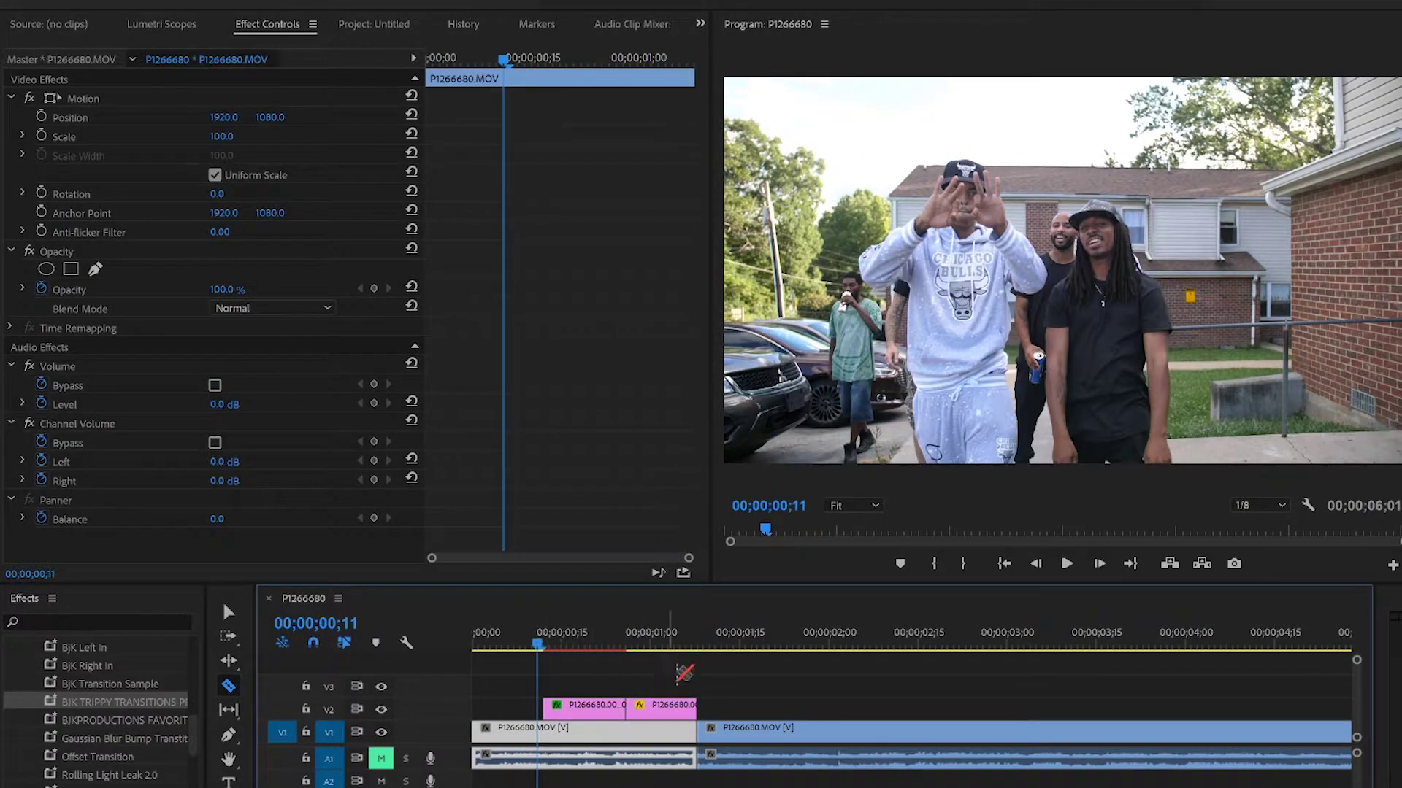
{"action": "key", "text": "space"}
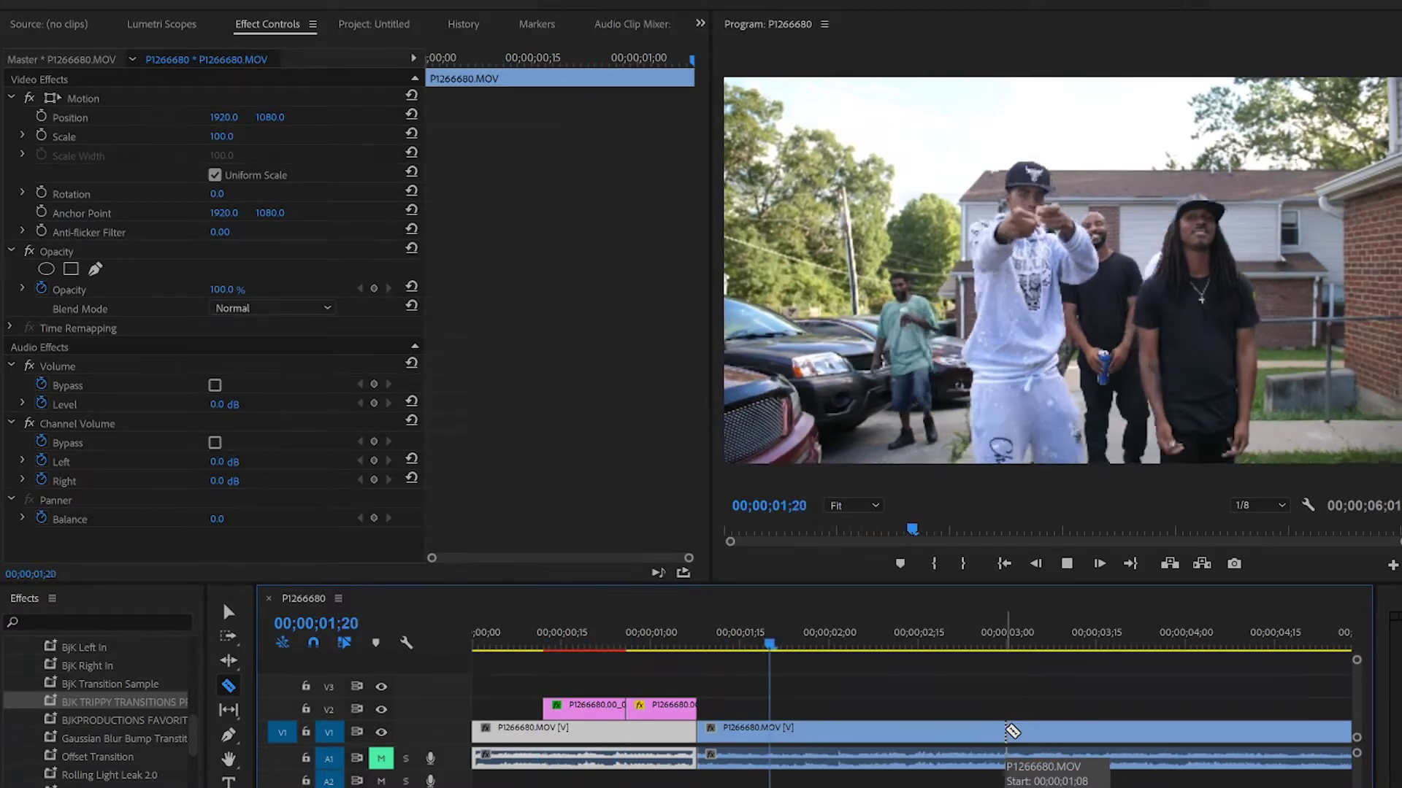
{"action": "left_click", "coordinate": [1010, 730]}
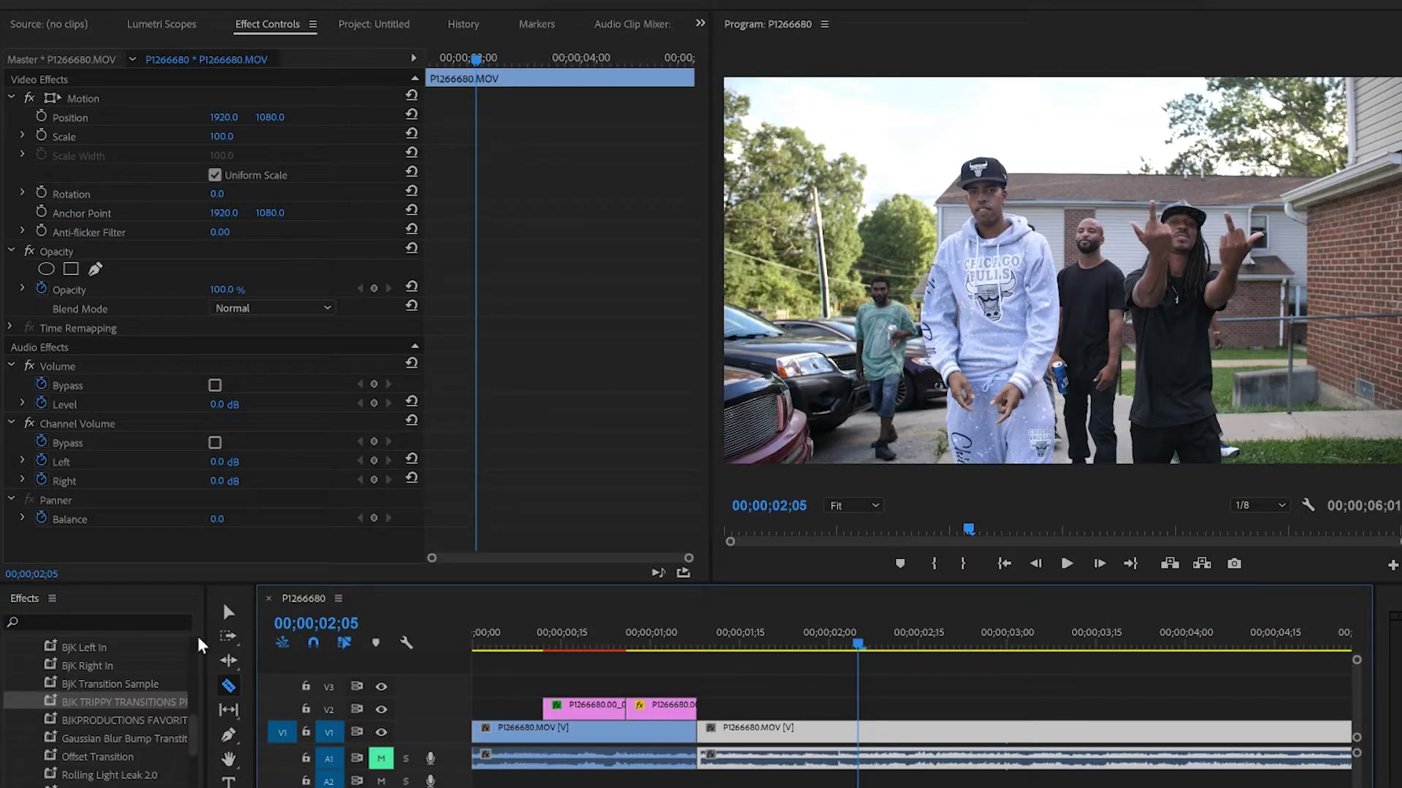
- Widen the effects list to show full preset names and play the sequence from 00;00;00;10
{"action": "left_click_drag", "start_coordinate": [207, 636], "coordinate": [279, 642]}
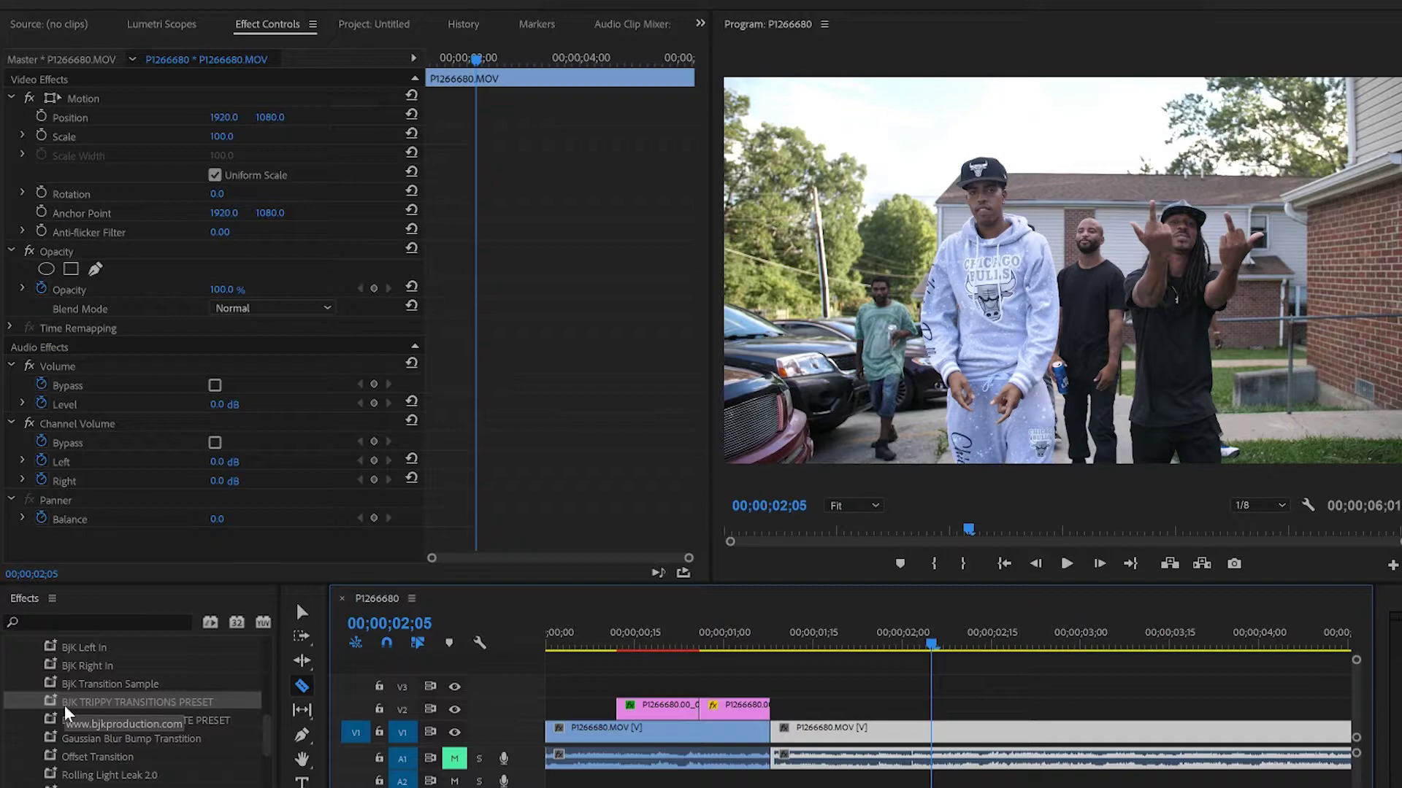
{"action": "scroll", "coordinate": [140, 763], "scroll_direction": "down", "scroll_amount": 2}
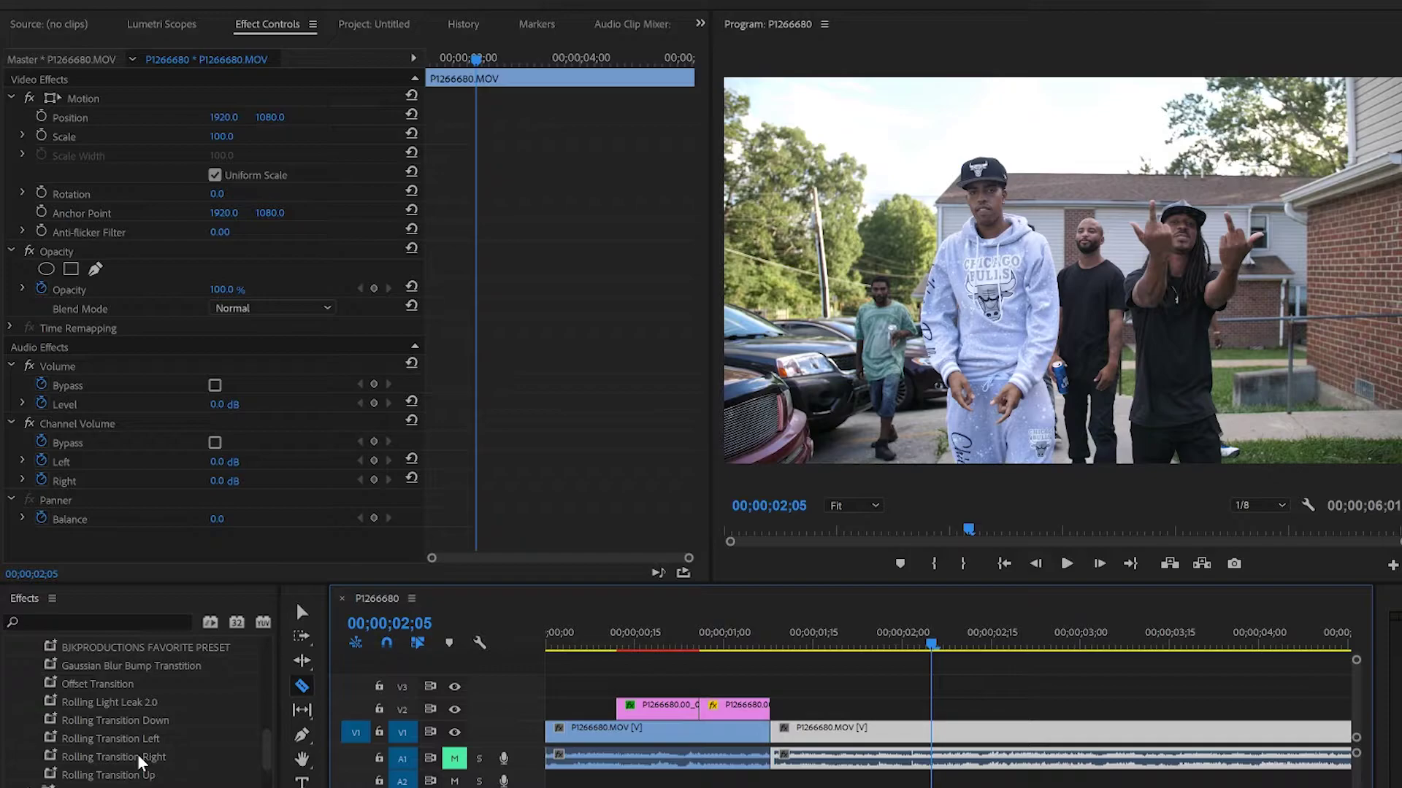
{"action": "left_click", "coordinate": [605, 641]}
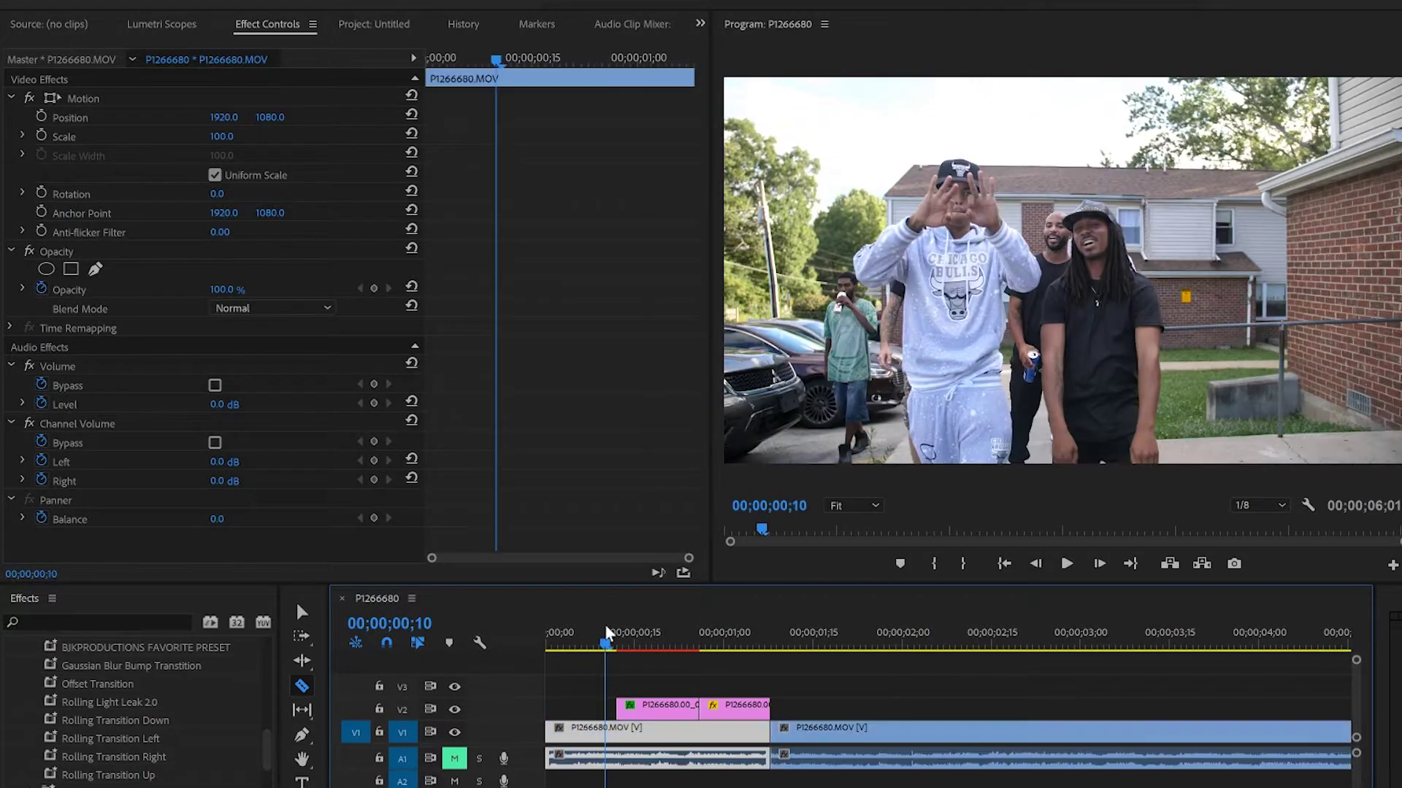
{"action": "key", "text": "space"}
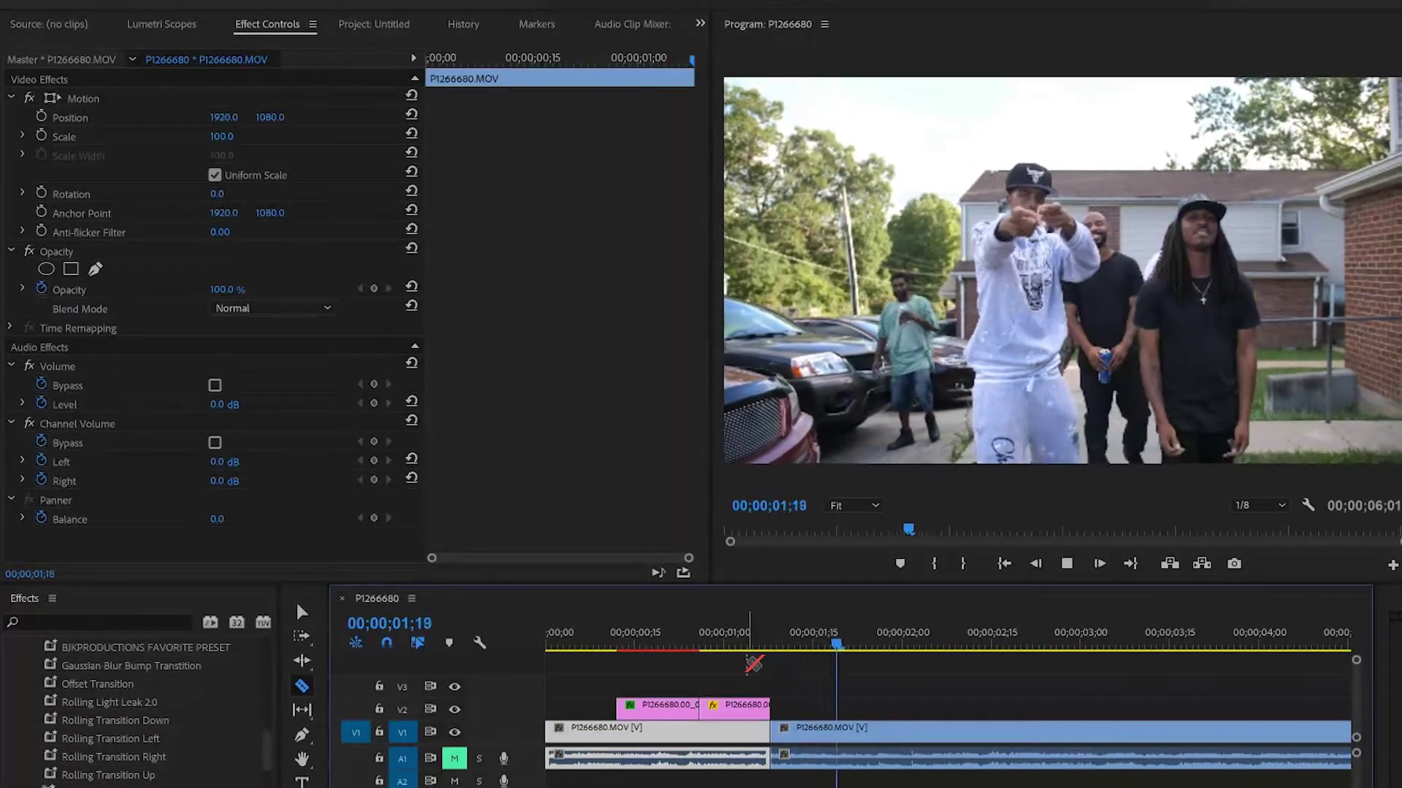
{"action": "key", "text": "space"}
- Replay the freeze frame section, including from 00;00;00;17, and browse the other preset folders
{"action": "key", "text": "Home"}
{"action": "key", "text": "space"}
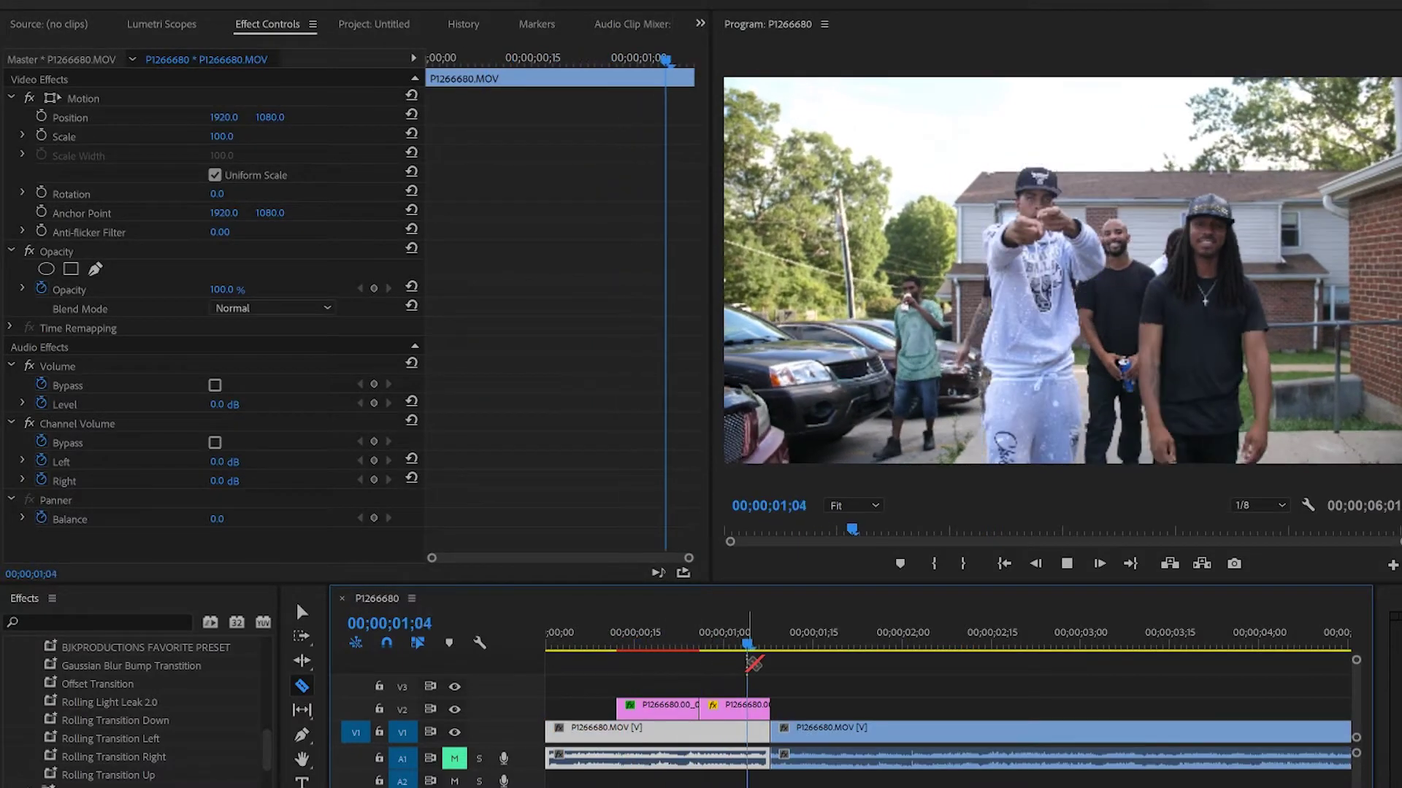
{"action": "left_click", "coordinate": [659, 642]}
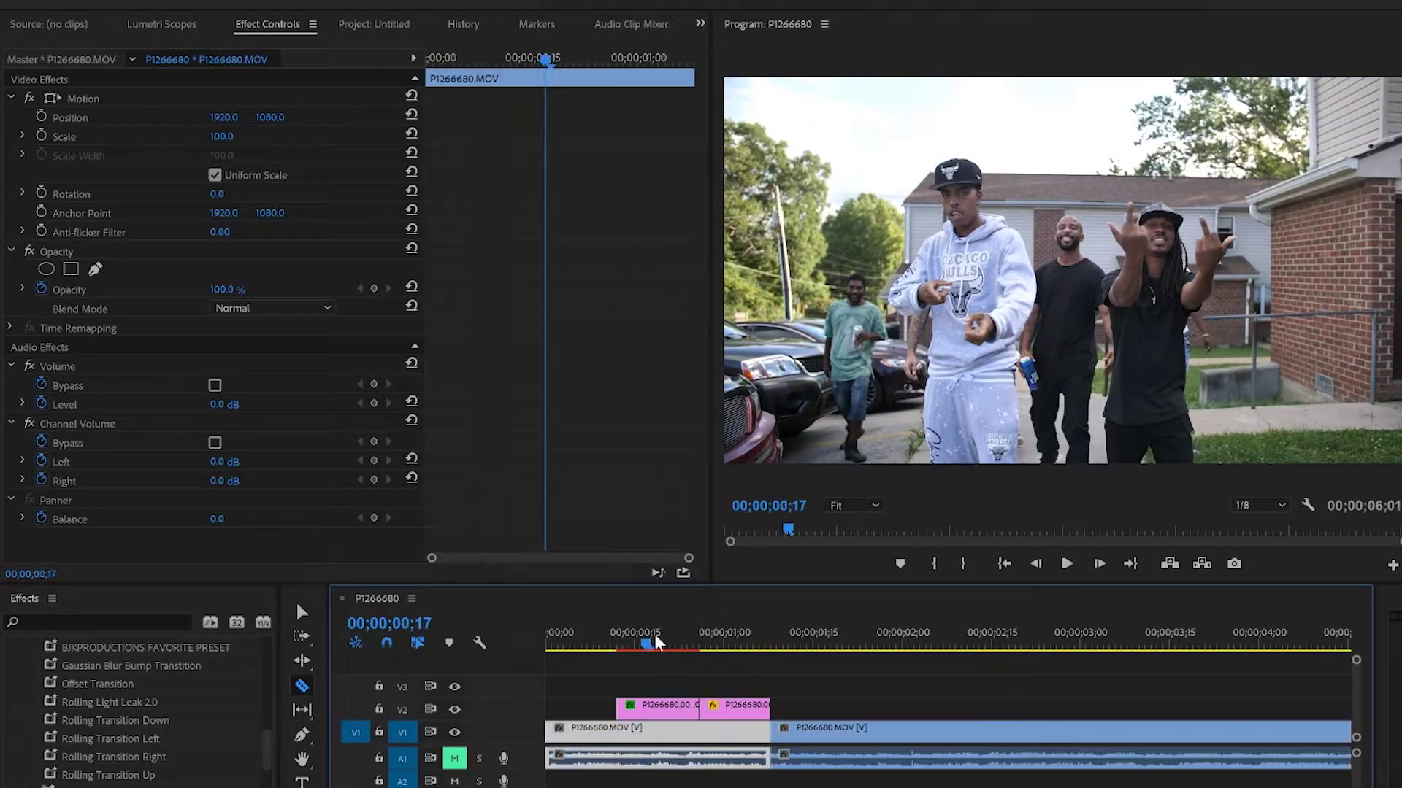
{"action": "key", "text": "space"}
{"action": "key", "text": "space"}
{"action": "scroll", "coordinate": [99, 770], "scroll_direction": "down", "scroll_amount": 5}
{"action": "scroll", "coordinate": [98, 770], "scroll_direction": "down", "scroll_amount": 3}
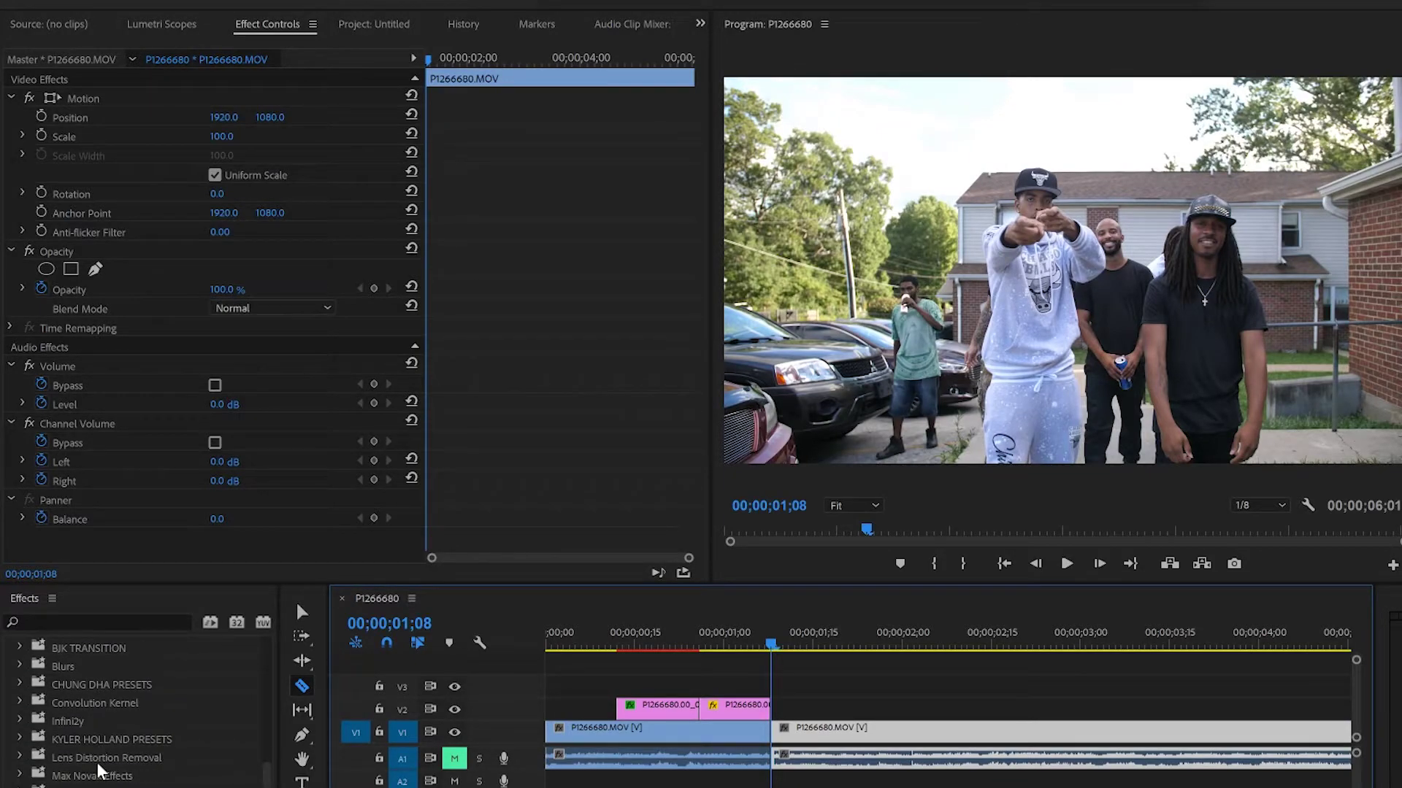
- Cut the first V2 still segment into one-frame pieces at every frame from 00;00;00;13 to 00;00;00;22
{"action": "left_click", "coordinate": [606, 646]}
{"action": "left_click_drag", "start_coordinate": [610, 648], "coordinate": [619, 648]}
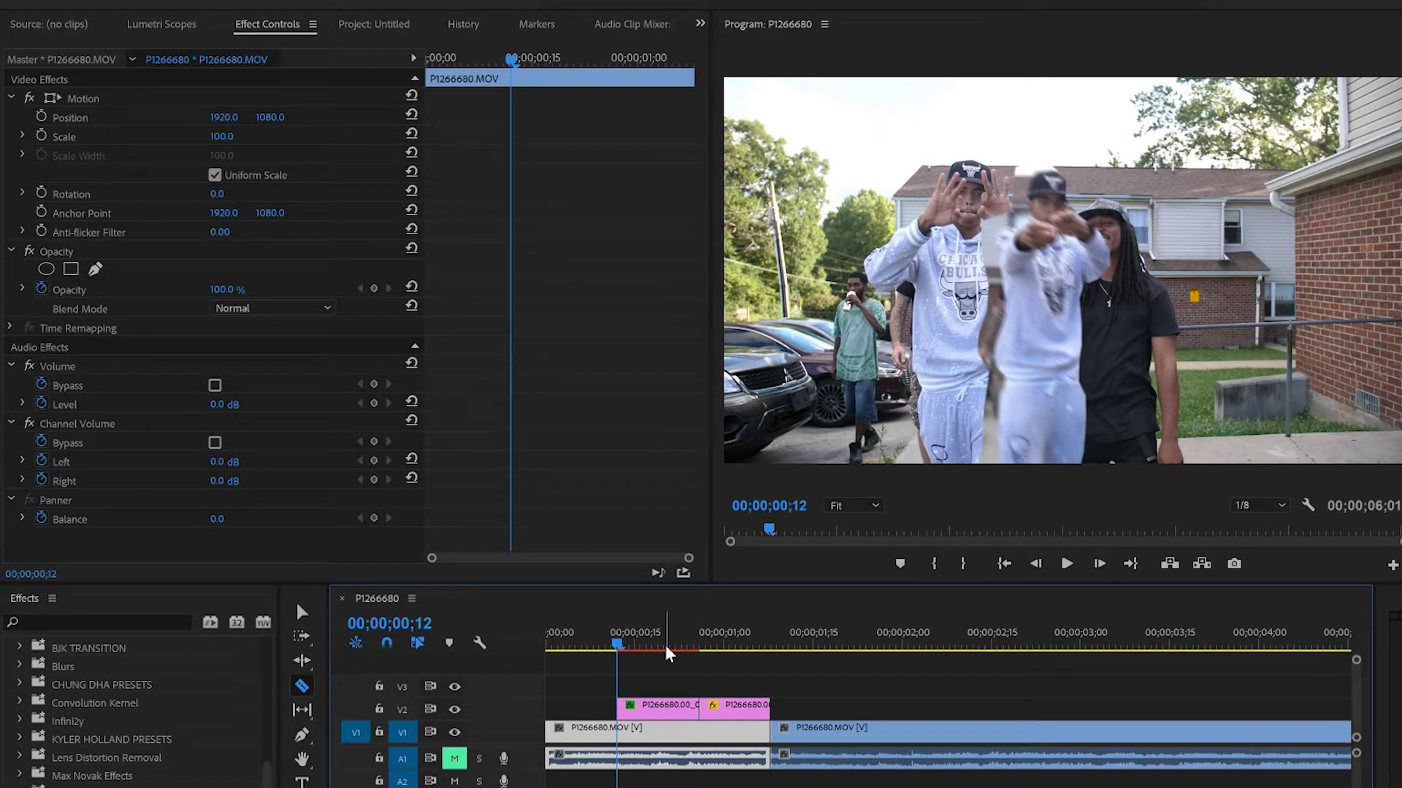
{"action": "key", "text": "Right"}
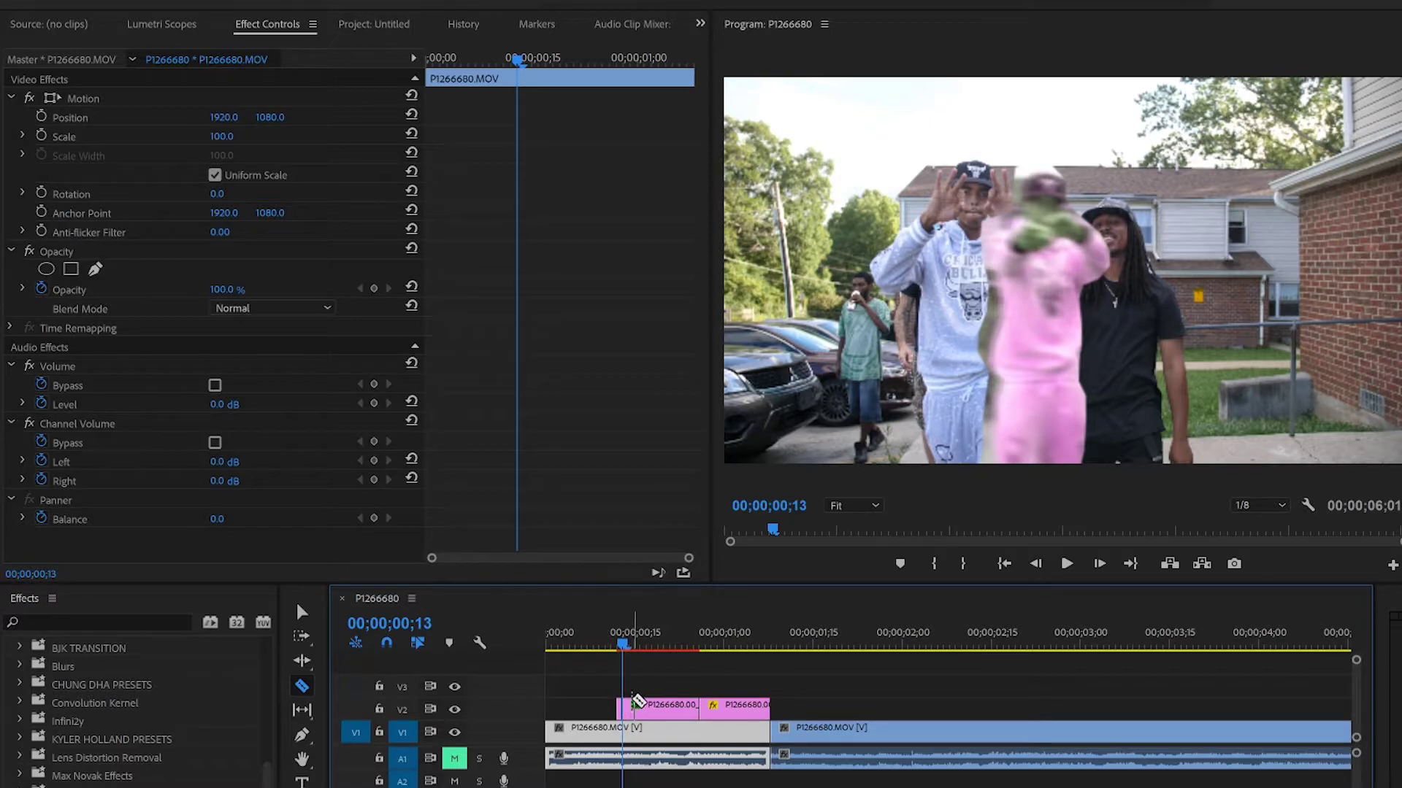
{"action": "key", "text": "Right"}
{"action": "left_click", "coordinate": [639, 705]}
{"action": "key", "text": "Right"}
{"action": "left_click", "coordinate": [643, 705]}
{"action": "key", "text": "Right"}
{"action": "left_click", "coordinate": [650, 705]}
{"action": "key", "text": "Right"}
{"action": "left_click", "coordinate": [656, 705]}
{"action": "key", "text": "Right"}
{"action": "left_click", "coordinate": [663, 705]}
{"action": "key", "text": "Right"}
{"action": "left_click", "coordinate": [669, 706]}
{"action": "key", "text": "Right"}
{"action": "key", "text": "Right"}
{"action": "left_click", "coordinate": [675, 705]}
{"action": "key", "text": "Right"}
{"action": "left_click", "coordinate": [681, 705]}
{"action": "key", "text": "Right"}
- Delete the second one-frame piece of the still on V2, leaving a gap at 00;00;00;13
{"action": "key", "text": "v"}
{"action": "left_click", "coordinate": [737, 705]}
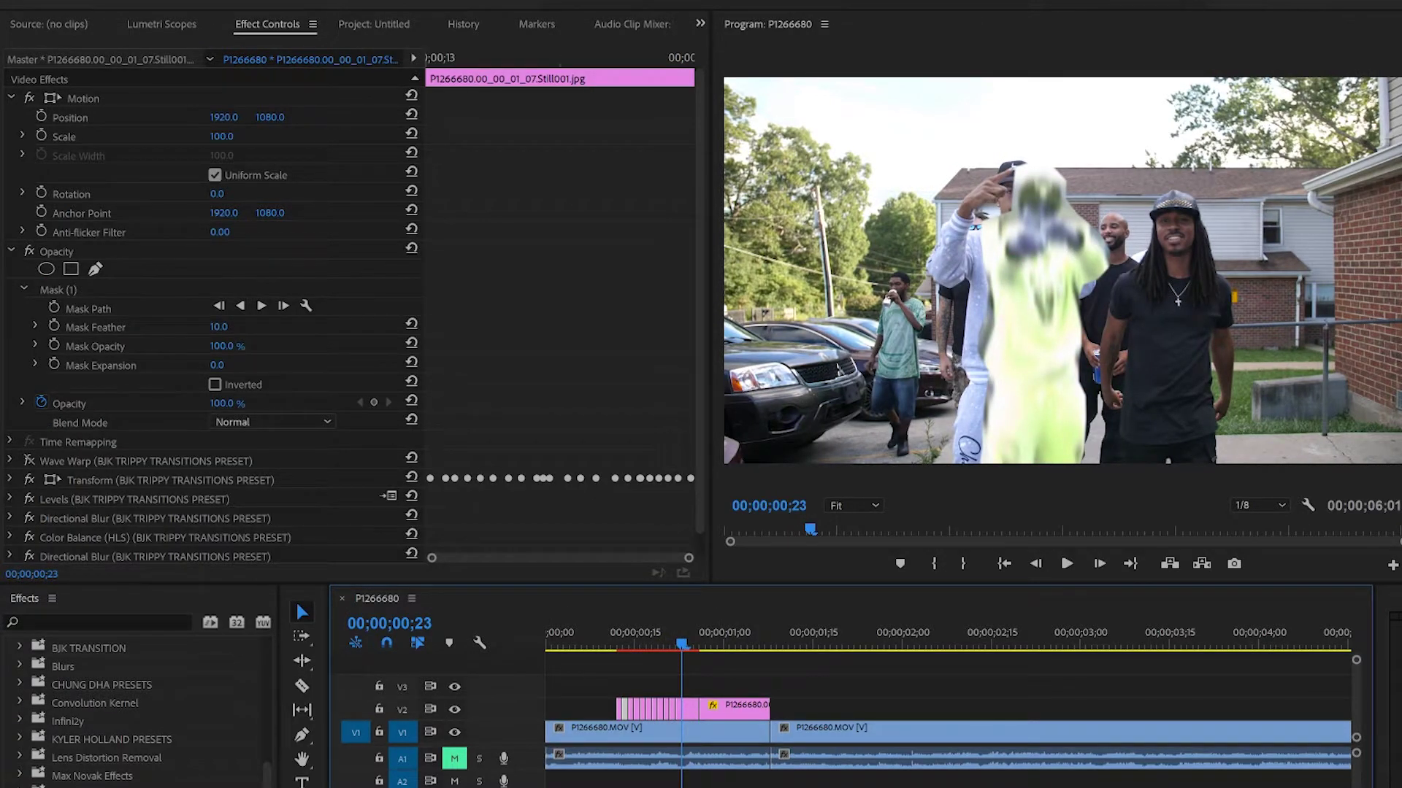
{"action": "key", "text": "equal"}
{"action": "key", "text": "equal"}
{"action": "key", "text": "equal"}
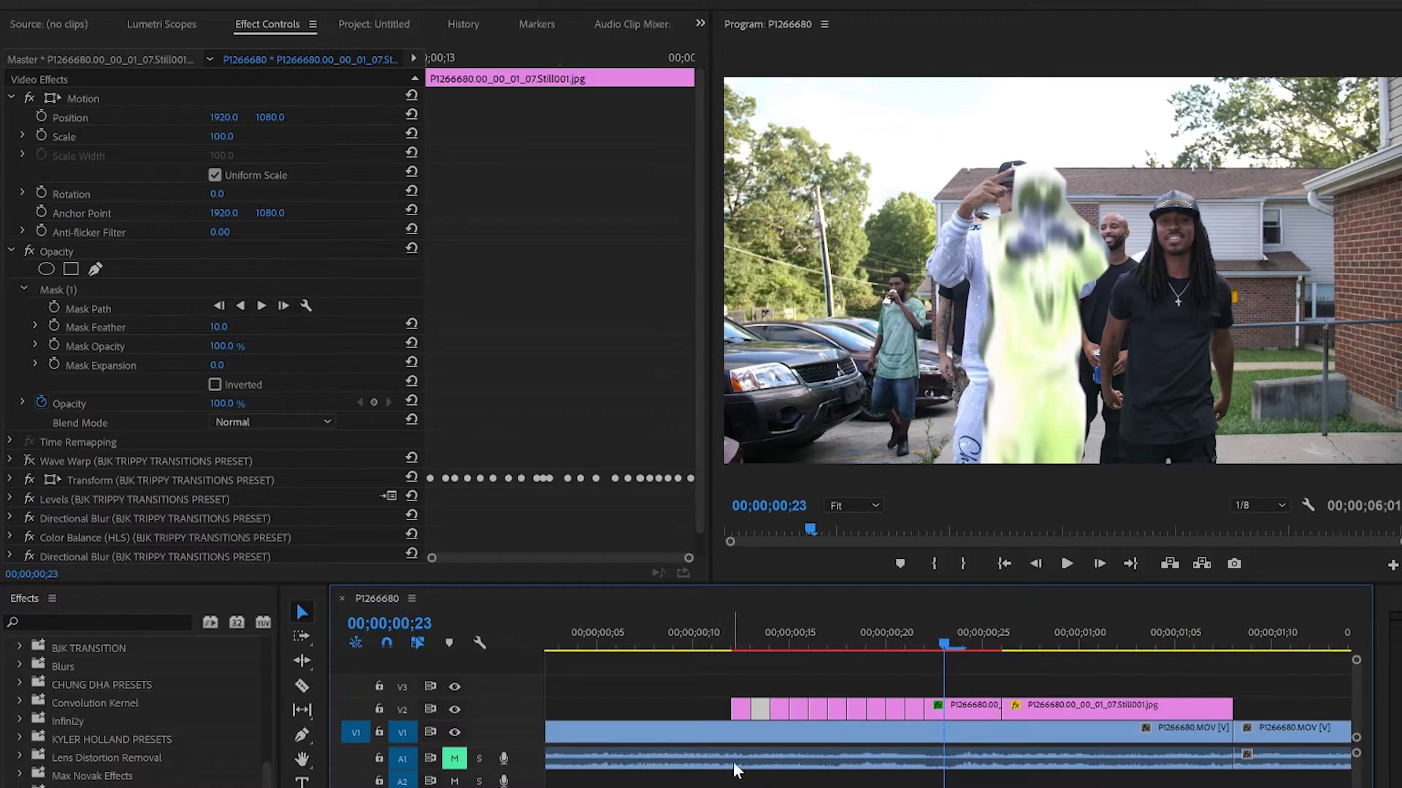
{"action": "key", "text": "Delete"}
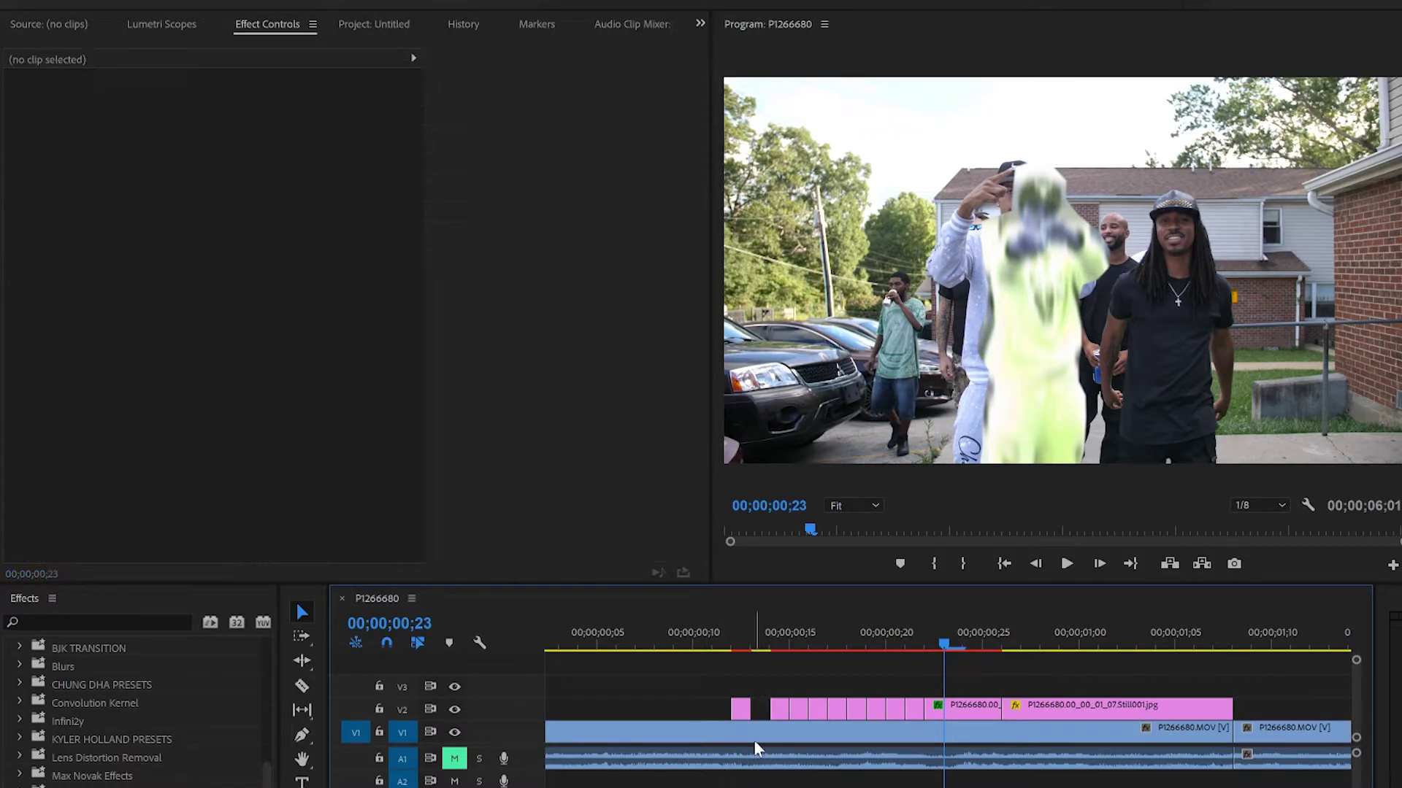
- Delete every other remaining one-frame piece of the still on V2, leaving gaps at 00;00;00;15, 00;00;00;17, 00;00;00;19 and 00;00;00;21
{"action": "left_click", "coordinate": [819, 712]}
{"action": "left_click", "coordinate": [798, 711]}
{"action": "key", "text": "Delete"}
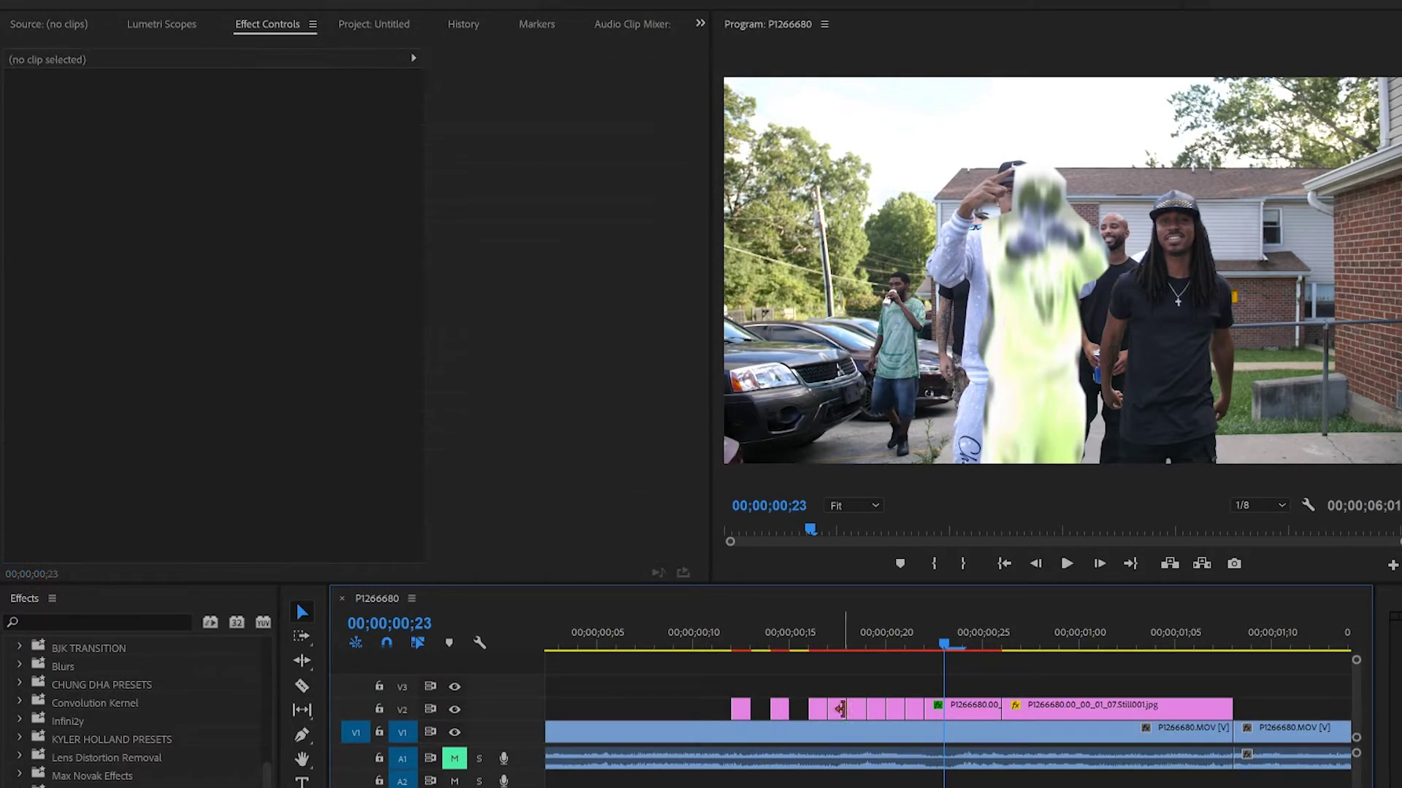
{"action": "left_click", "coordinate": [839, 714]}
{"action": "key", "text": "Delete"}
{"action": "left_click", "coordinate": [879, 715]}
{"action": "key", "text": "Delete"}
{"action": "left_click", "coordinate": [915, 713]}
{"action": "key", "text": "Delete"}
- Play the flickering freeze frame section twice, first from 00;00;00;10, and scrub through it from 00;00;00;12
{"action": "left_click", "coordinate": [692, 635]}
{"action": "key", "text": "space"}
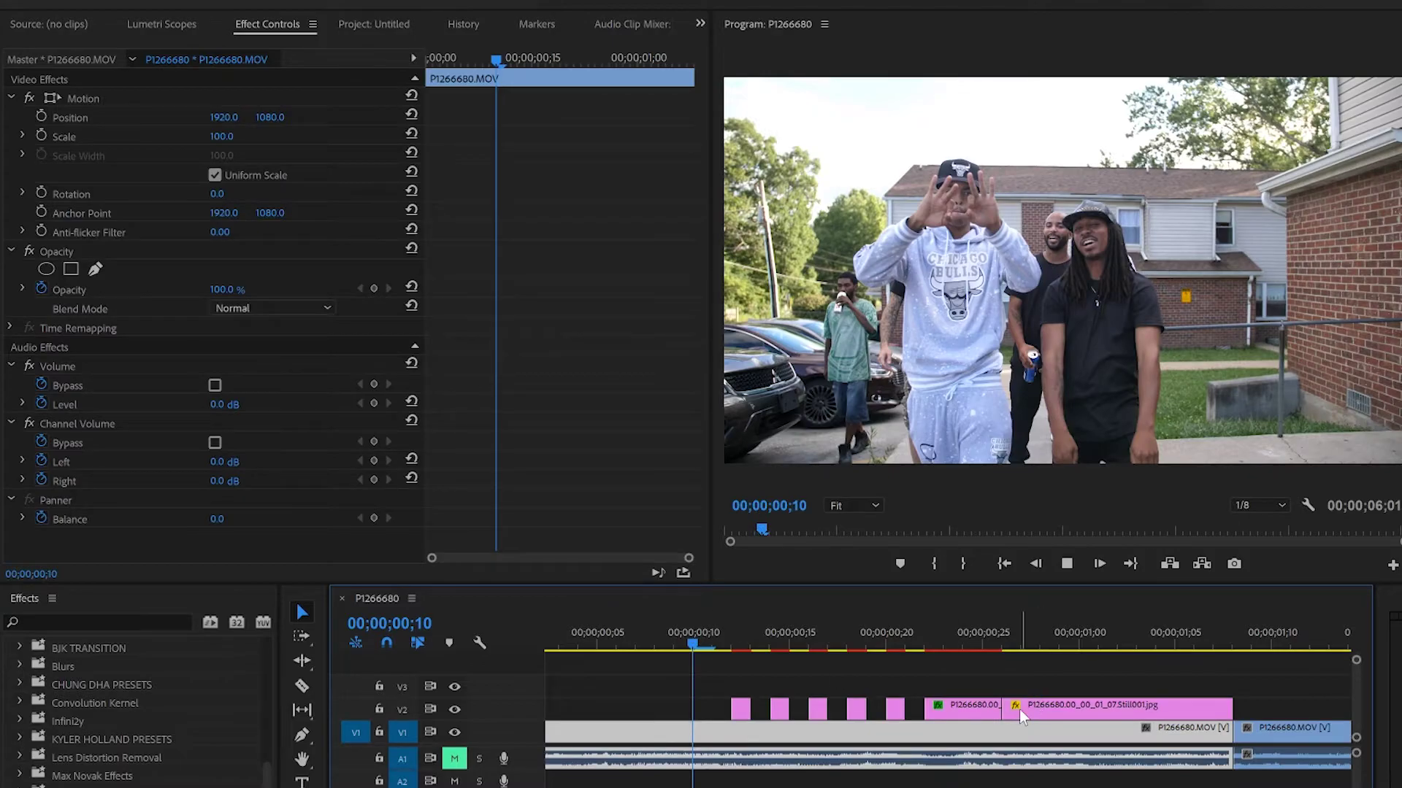
{"action": "key", "text": "space"}
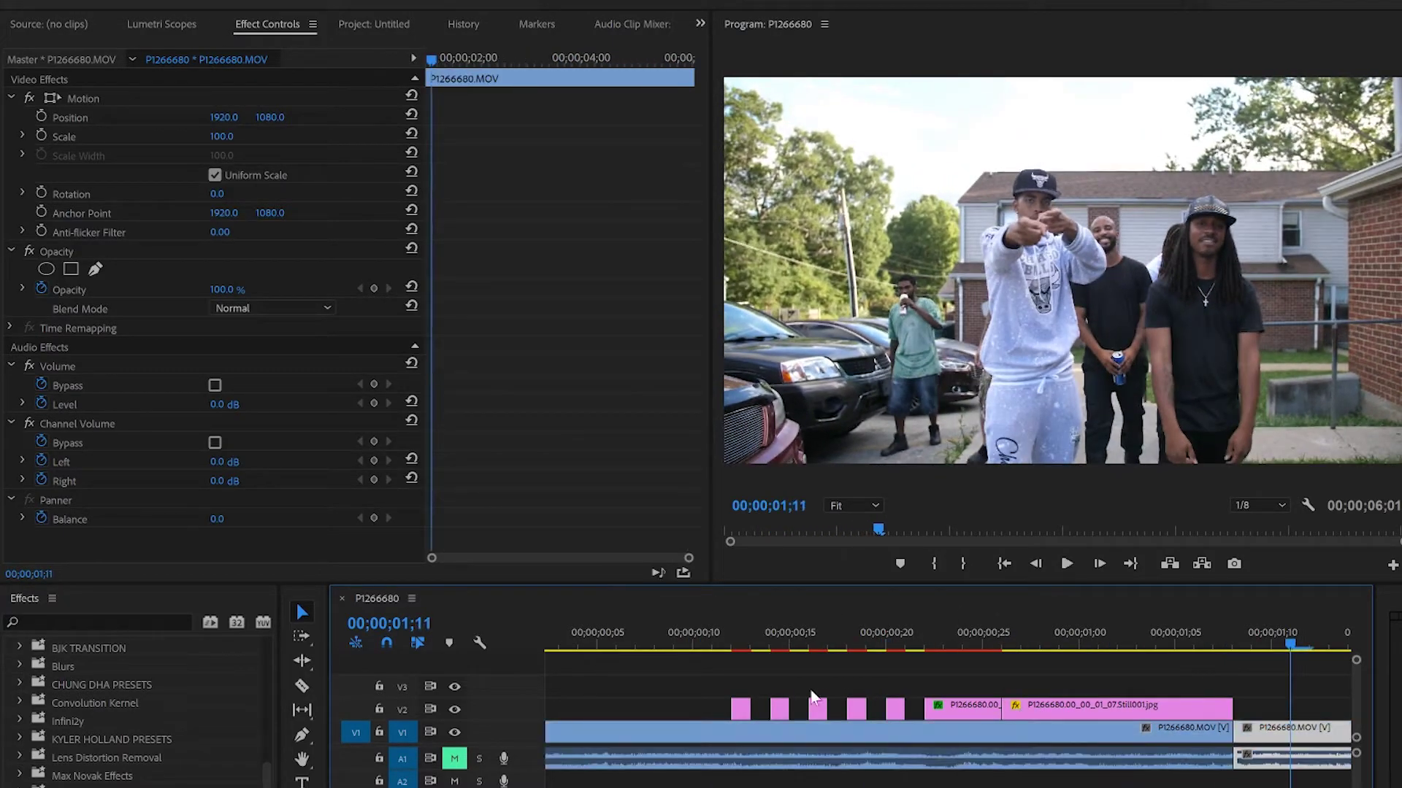
{"action": "left_click", "coordinate": [706, 640]}
{"action": "key", "text": "space"}
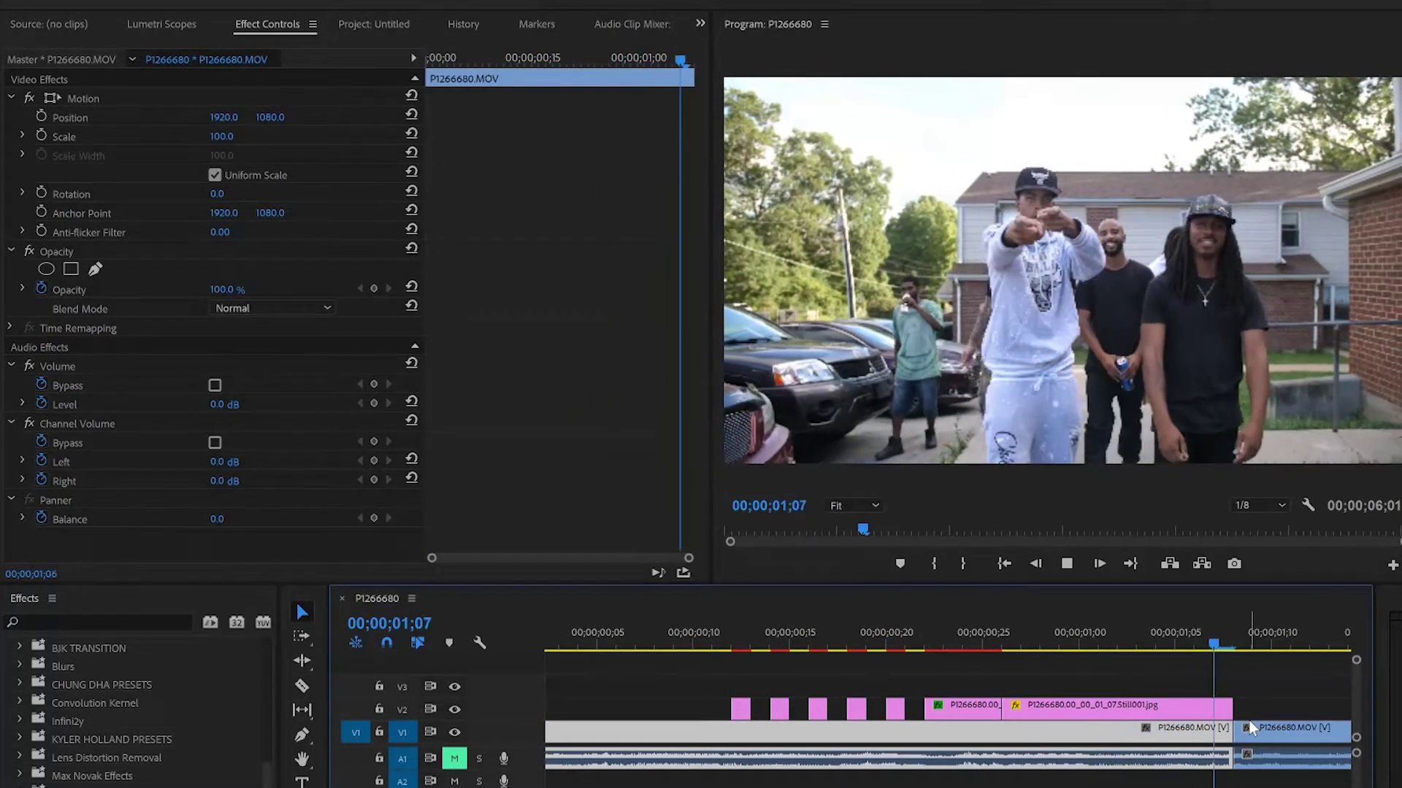
{"action": "key", "text": "space"}
{"action": "scroll", "coordinate": [810, 677], "scroll_direction": "up", "scroll_amount": 6}
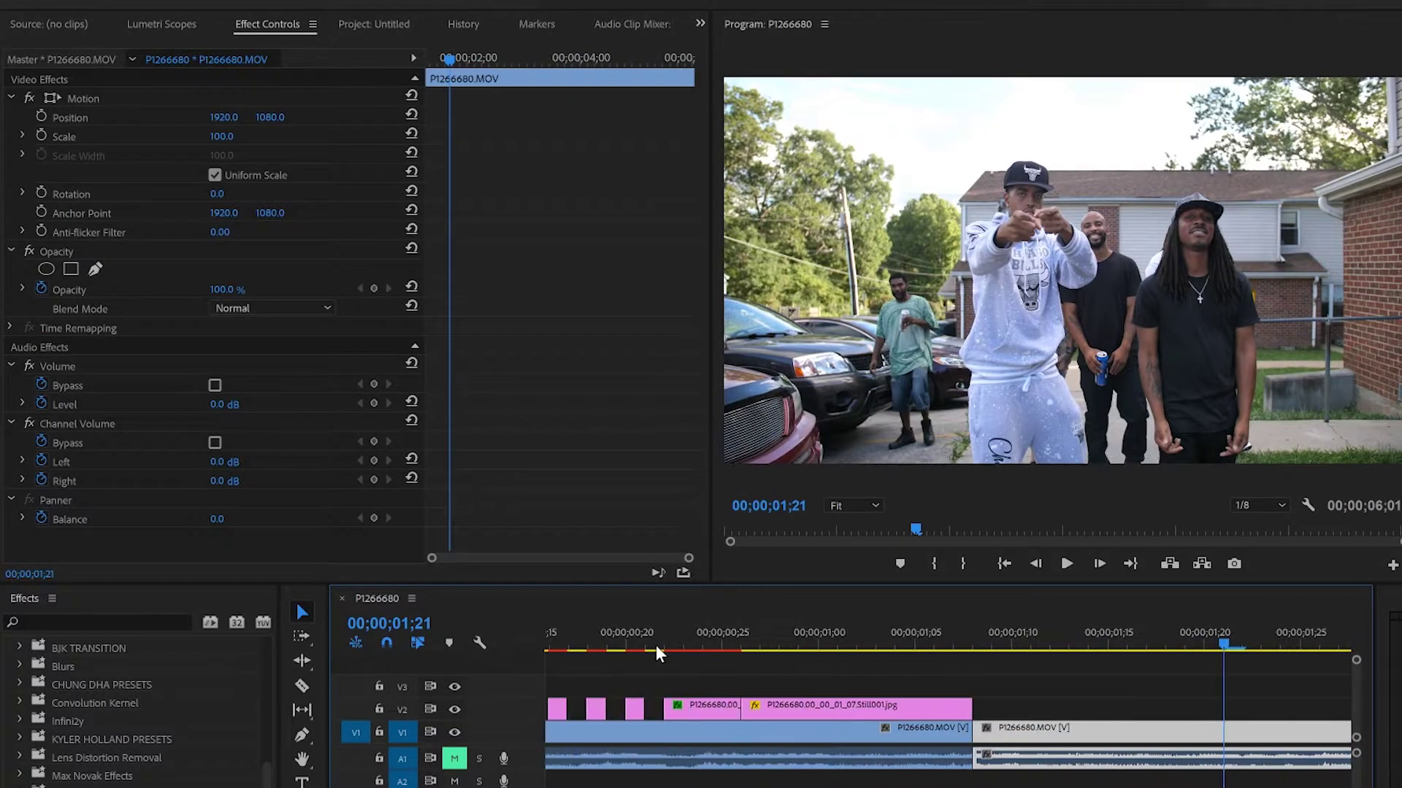
{"action": "scroll", "coordinate": [657, 653], "scroll_direction": "up", "scroll_amount": 5}
{"action": "left_click", "coordinate": [729, 638]}
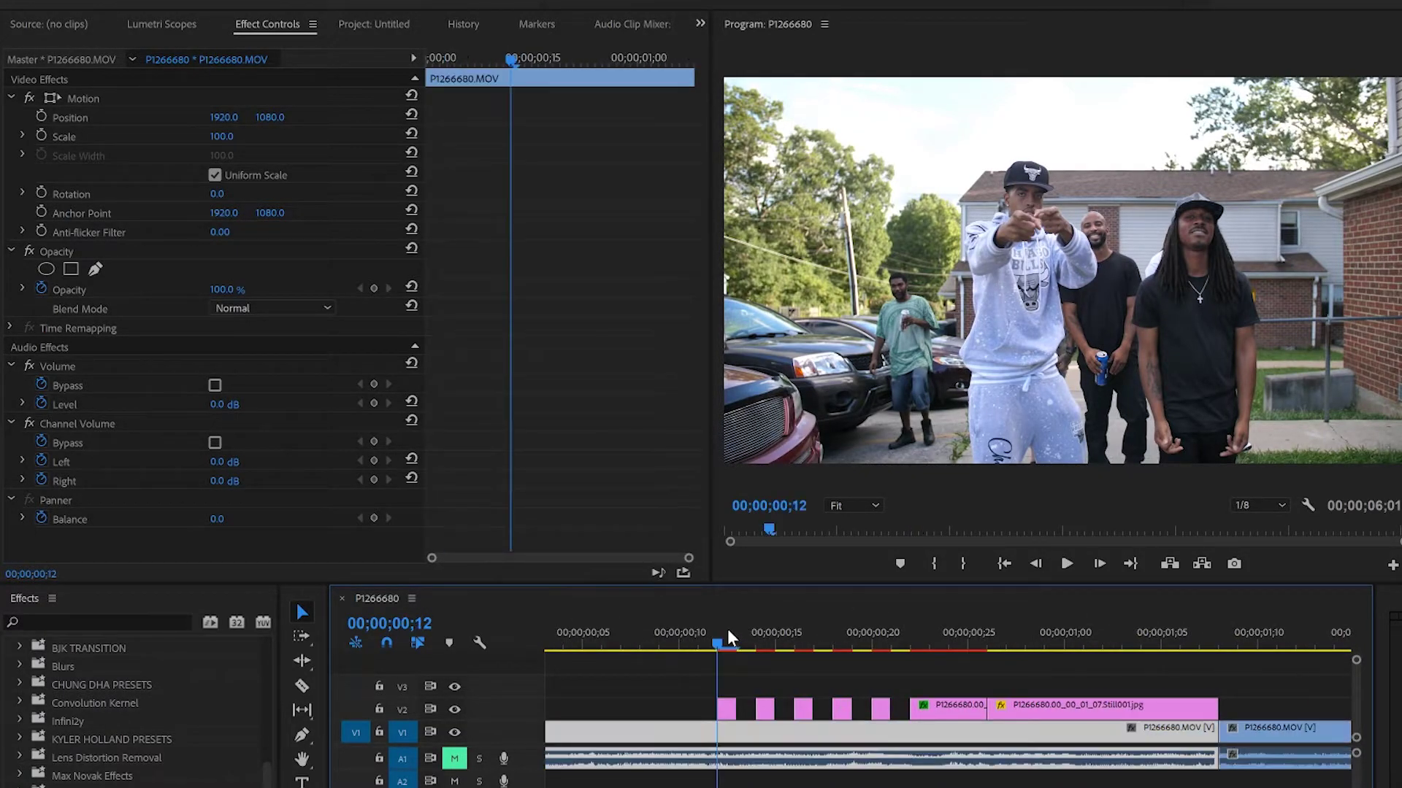
{"action": "left_click_drag", "start_coordinate": [724, 649], "coordinate": [939, 666]}
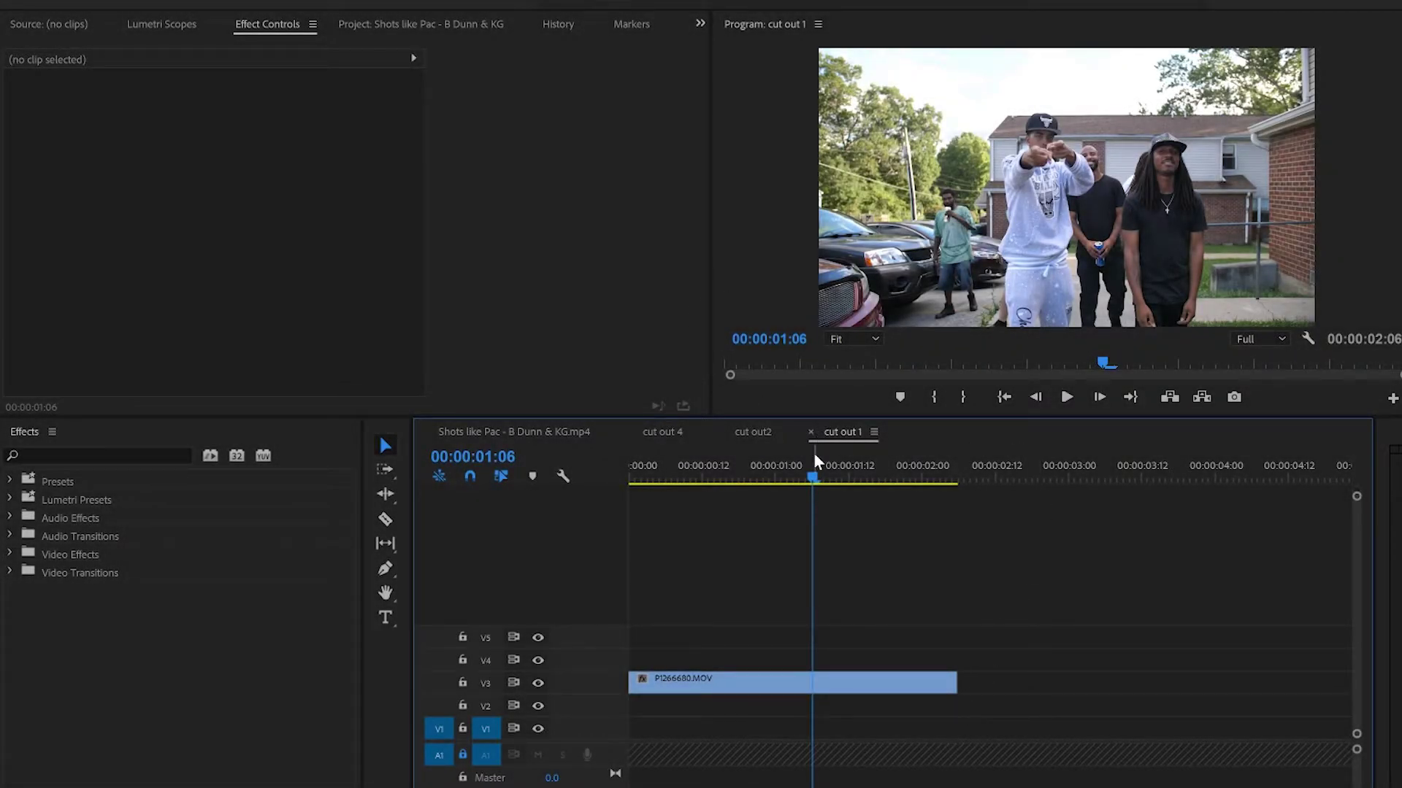
- Cut the P1266680.MOV clip on V3 of the cut out 1 sequence at 00:00:01:02
{"action": "left_click_drag", "start_coordinate": [813, 481], "coordinate": [786, 507]}
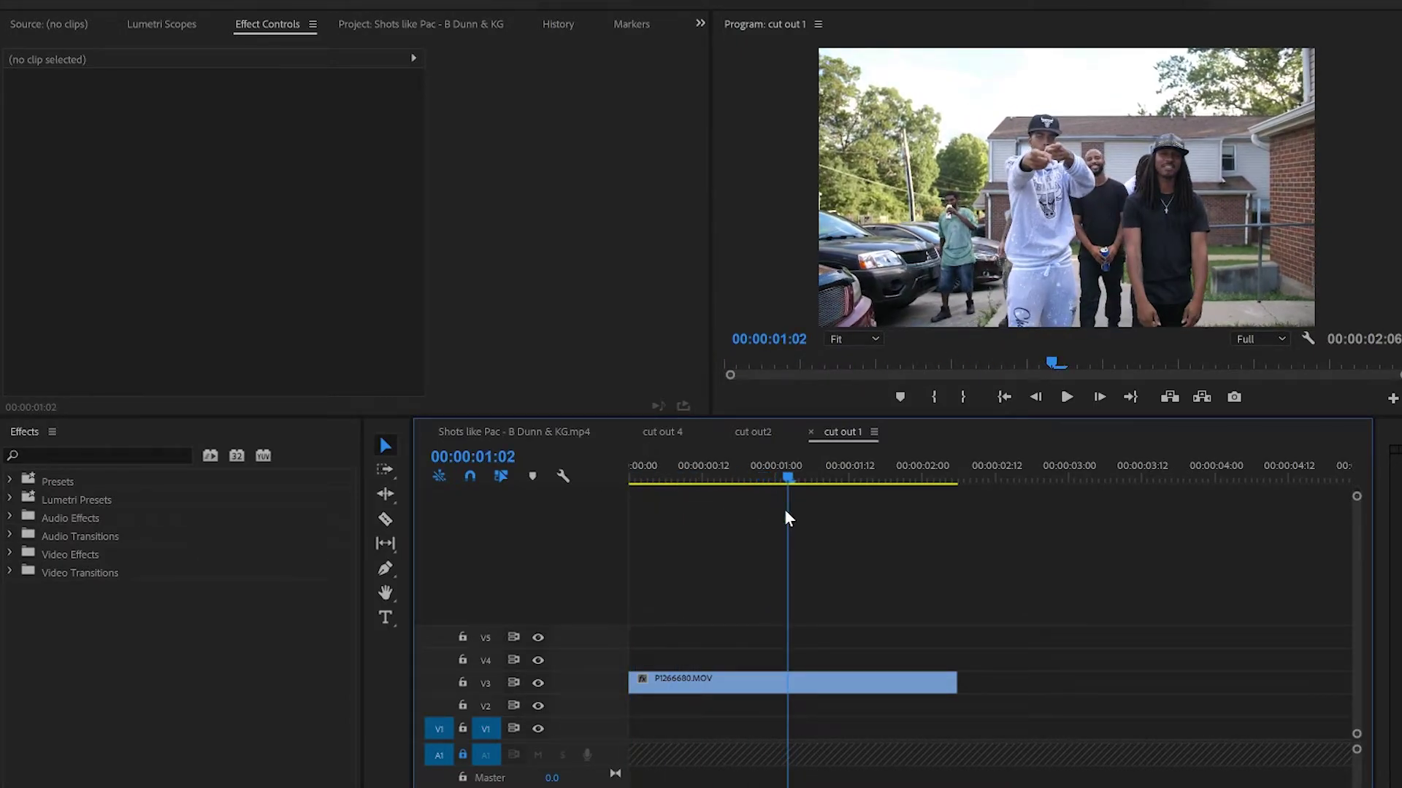
{"action": "left_click", "coordinate": [837, 686]}
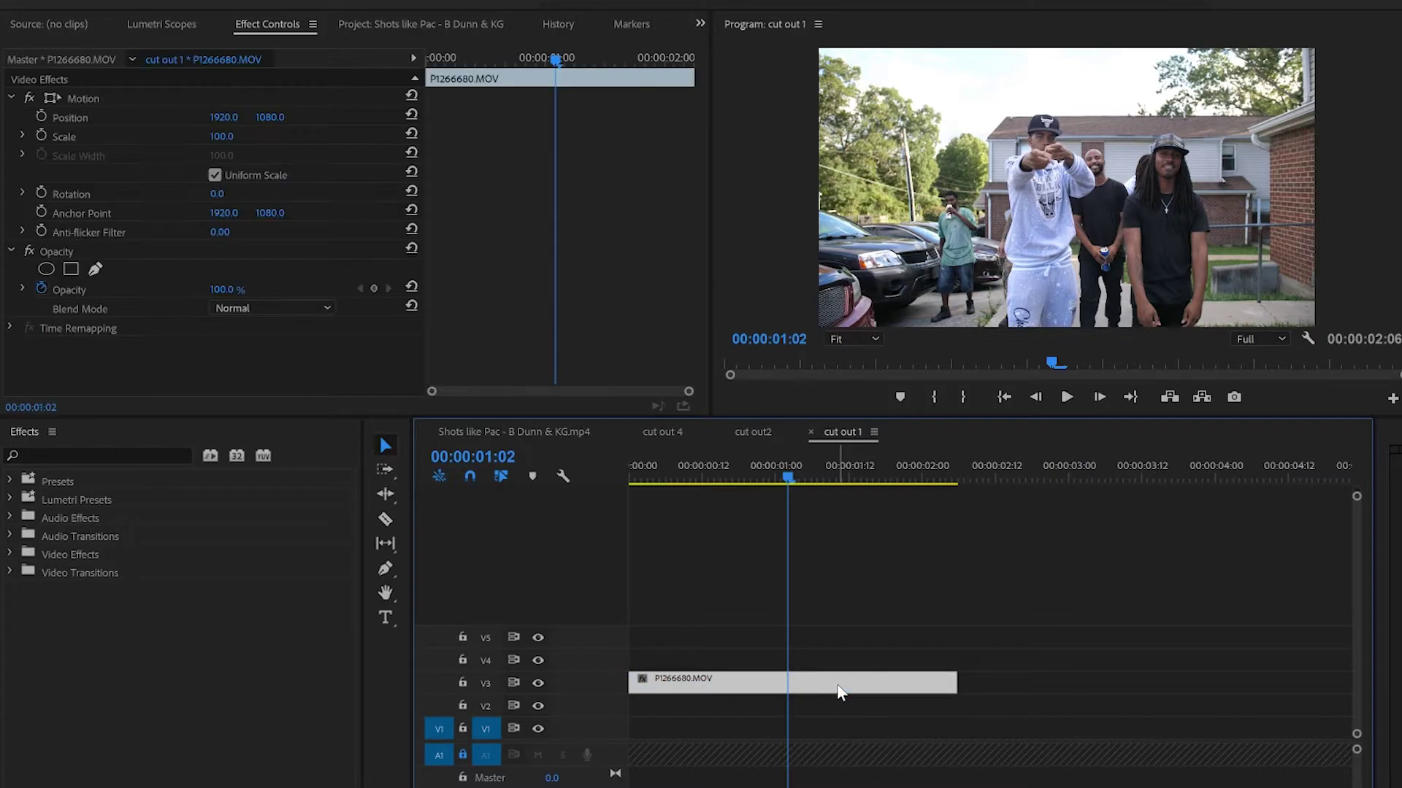
{"action": "key", "text": "ctrl+k"}
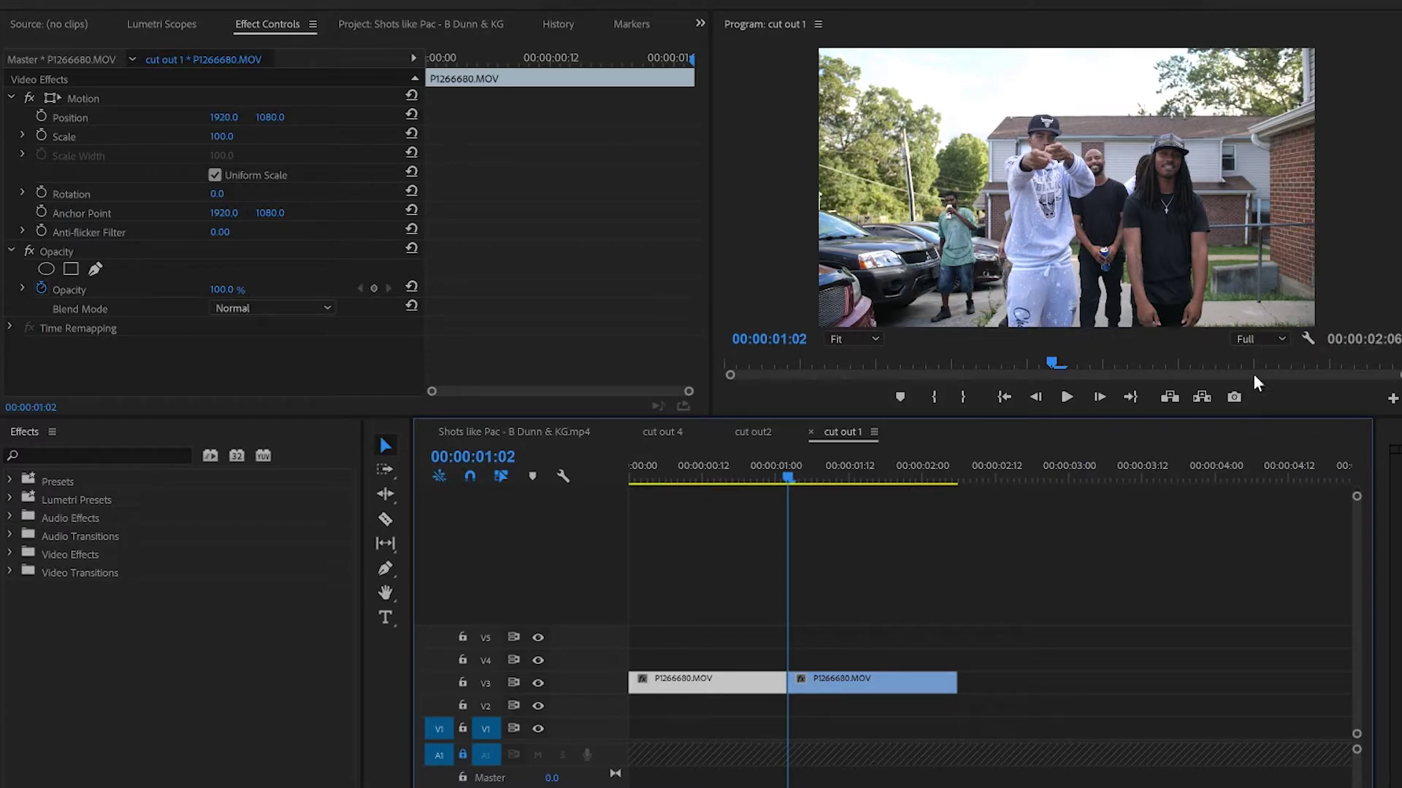
- Export the current frame as the JPEG cut out 1.00_00_01_02.Still002 with Import into project turned off
{"action": "left_click", "coordinate": [1232, 397]}
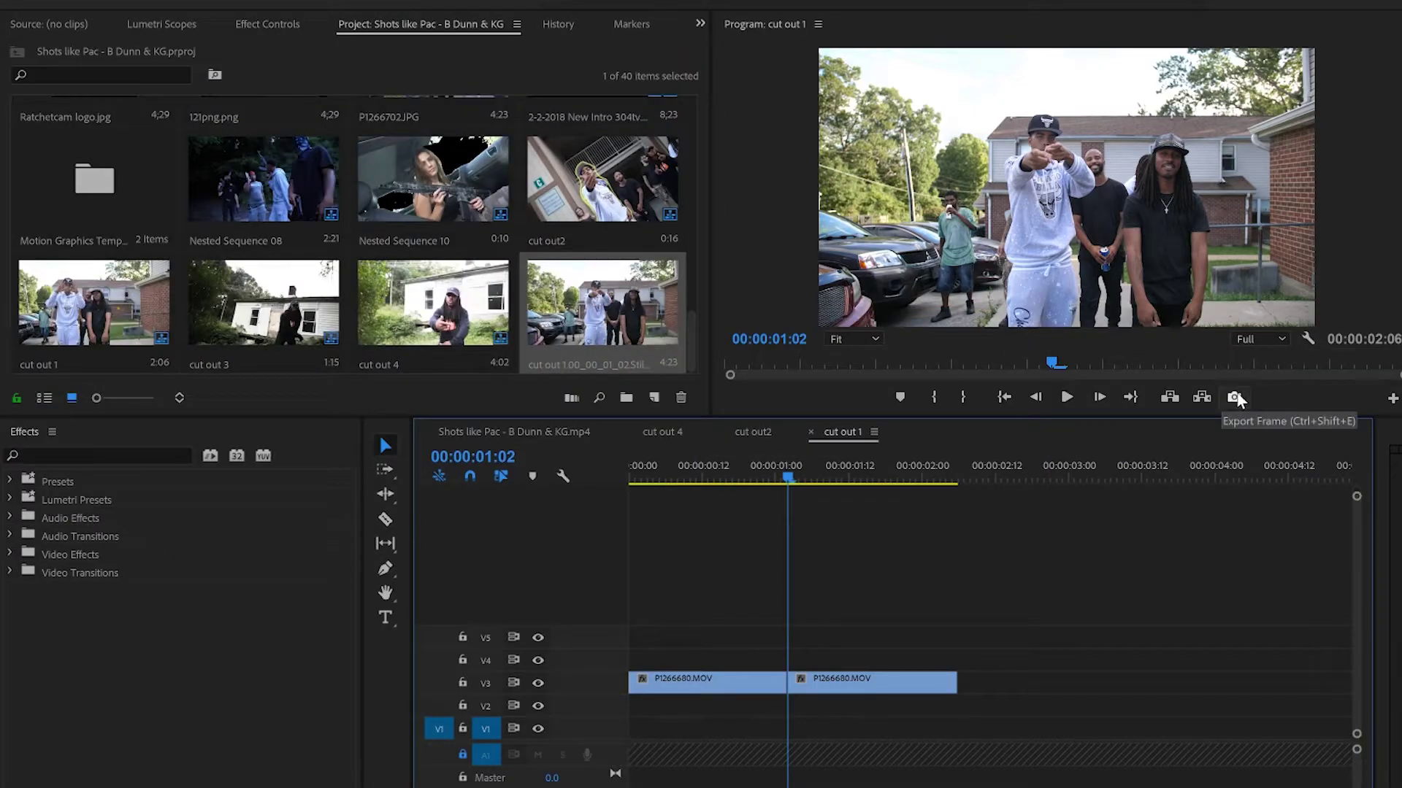
{"action": "left_click", "coordinate": [1233, 397]}
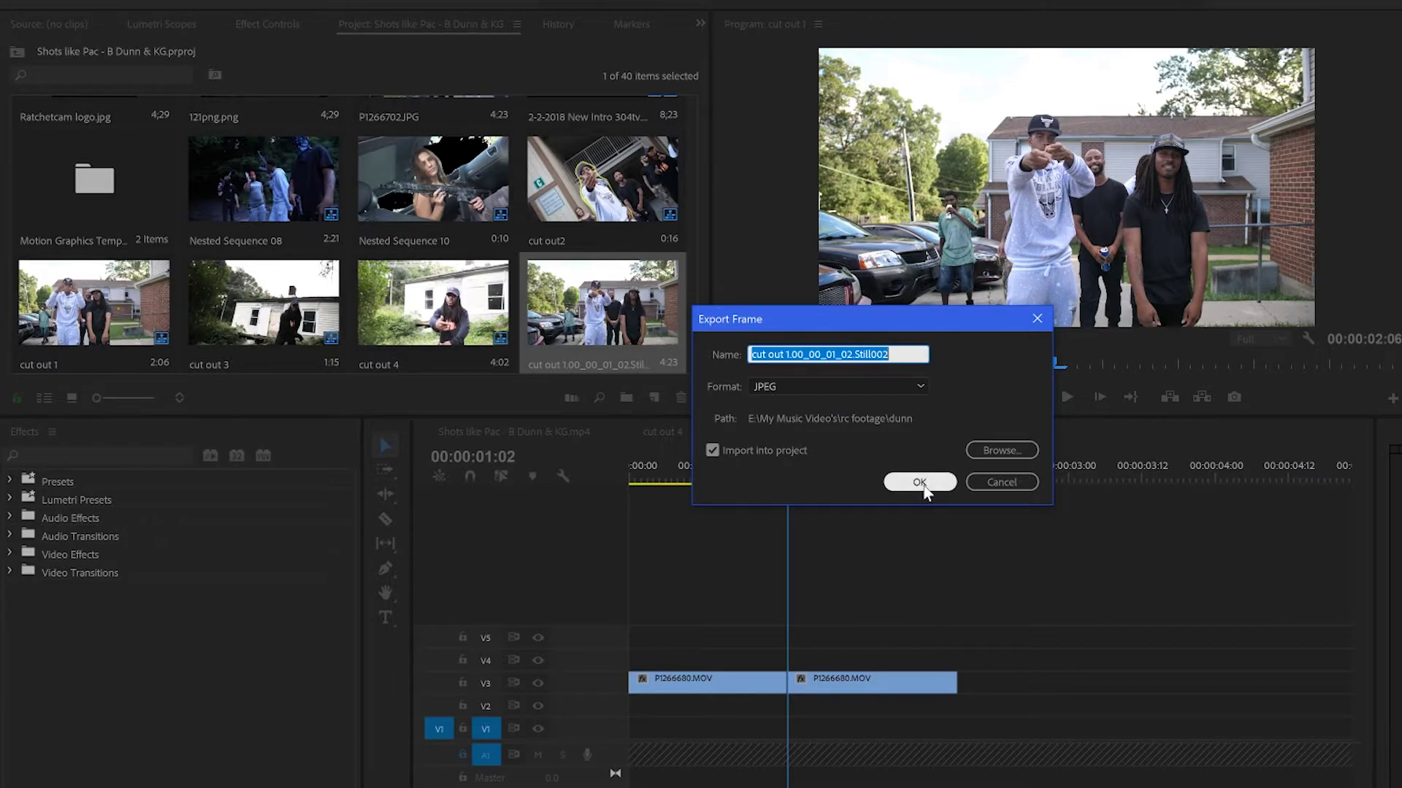
{"action": "left_click", "coordinate": [718, 452]}
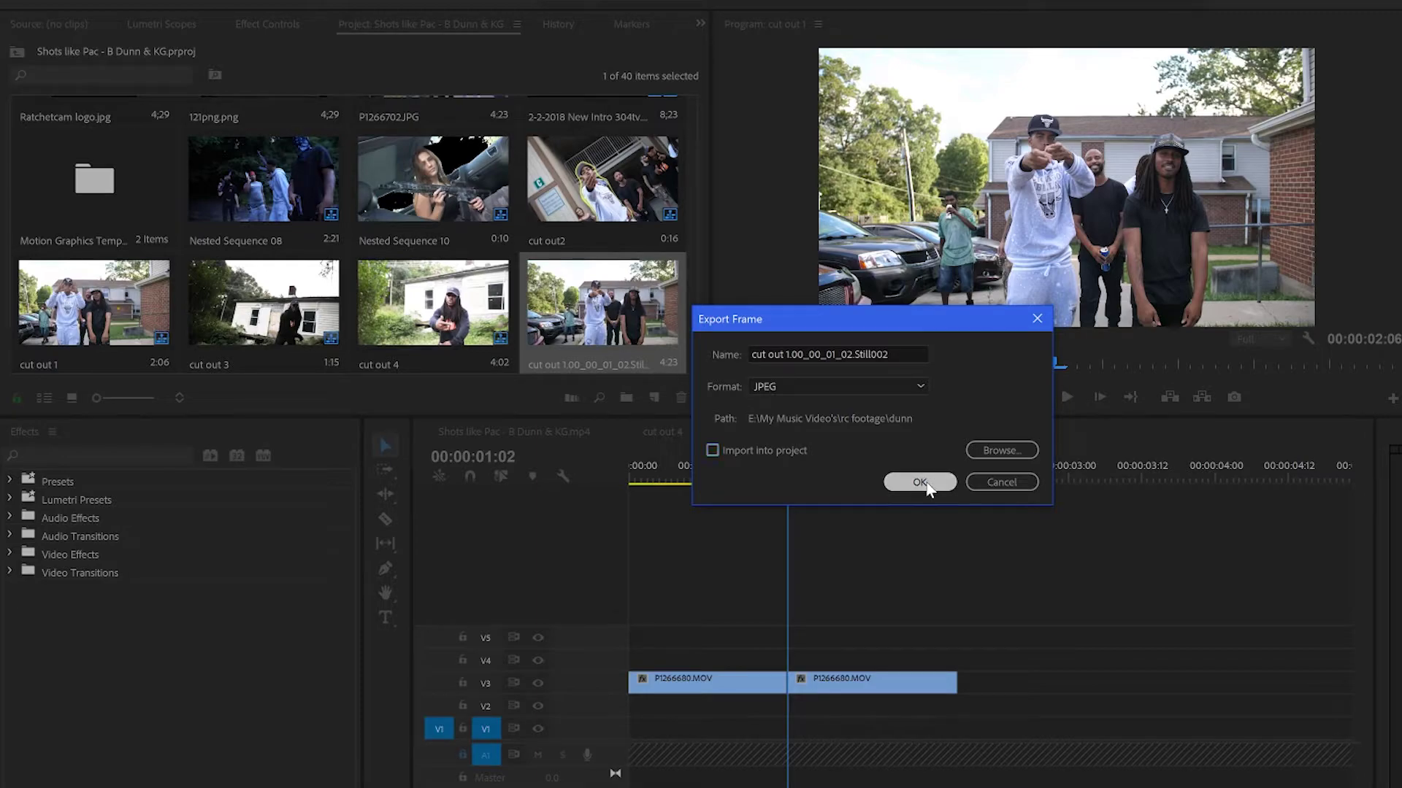
{"action": "left_click", "coordinate": [919, 483]}
- Open cut out 1.00_00_01_02.Still002.jpg from the dunn footage folder in paint.net
{"action": "right_click", "coordinate": [153, 785]}
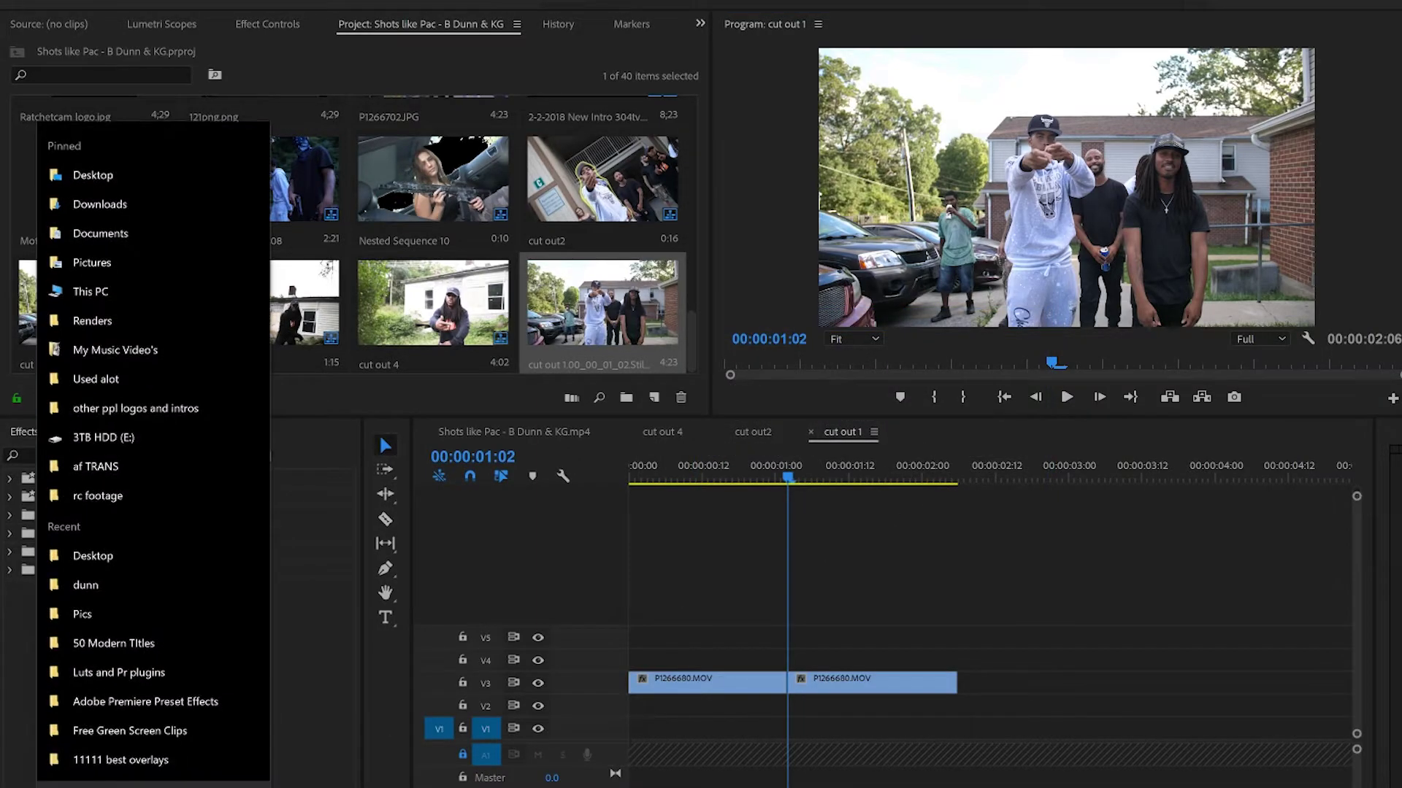
{"action": "left_click", "coordinate": [80, 589]}
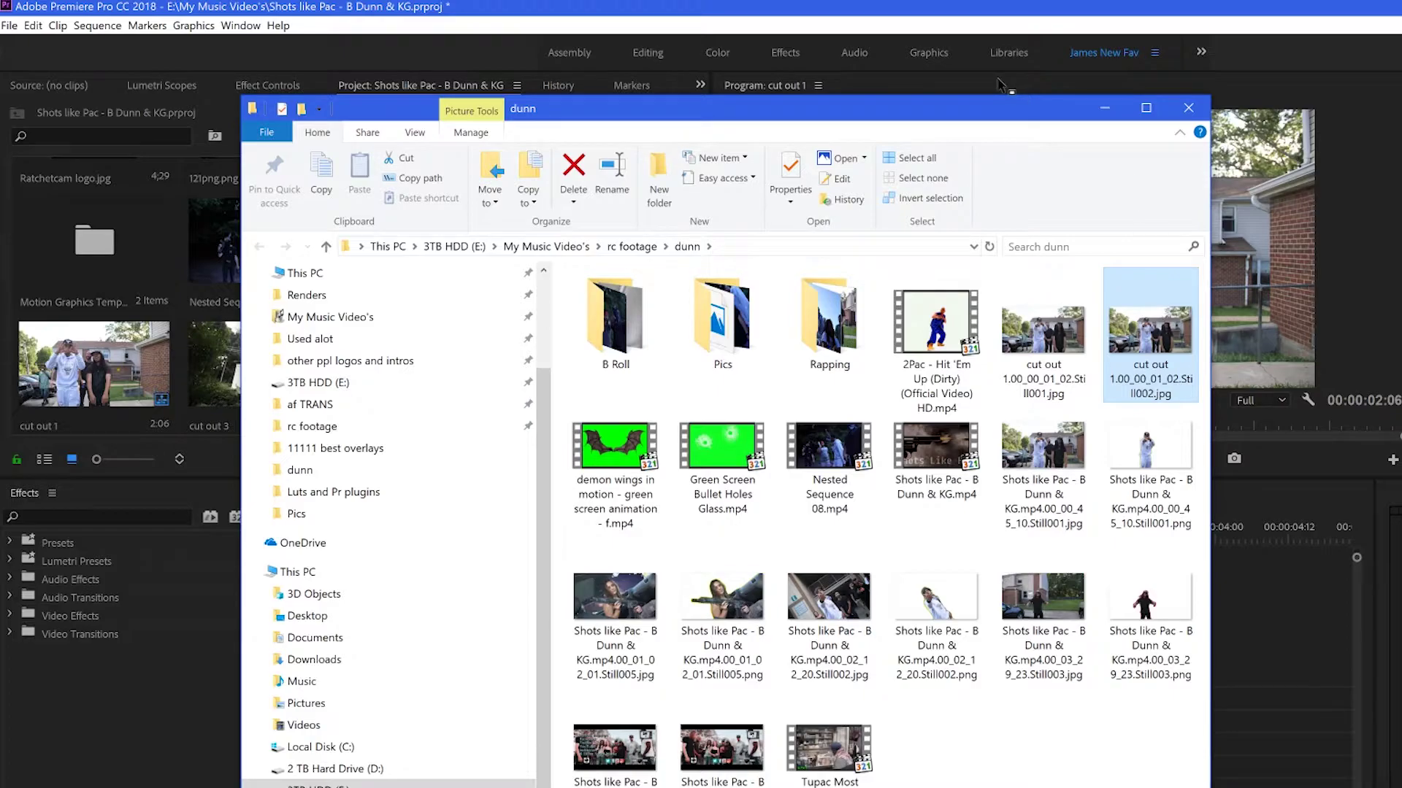
{"action": "right_click", "coordinate": [1150, 350]}
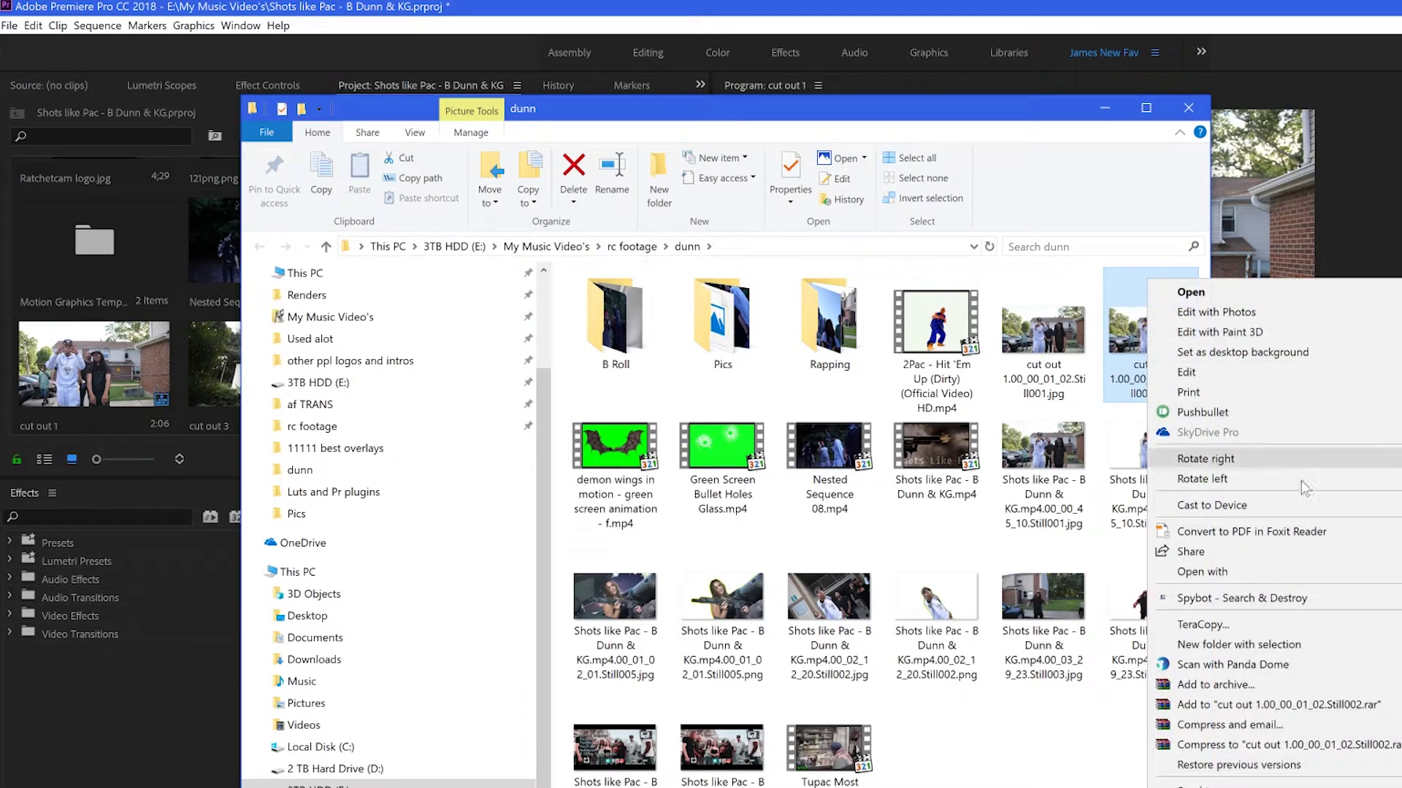
{"action": "mouse_move", "coordinate": [1316, 565]}
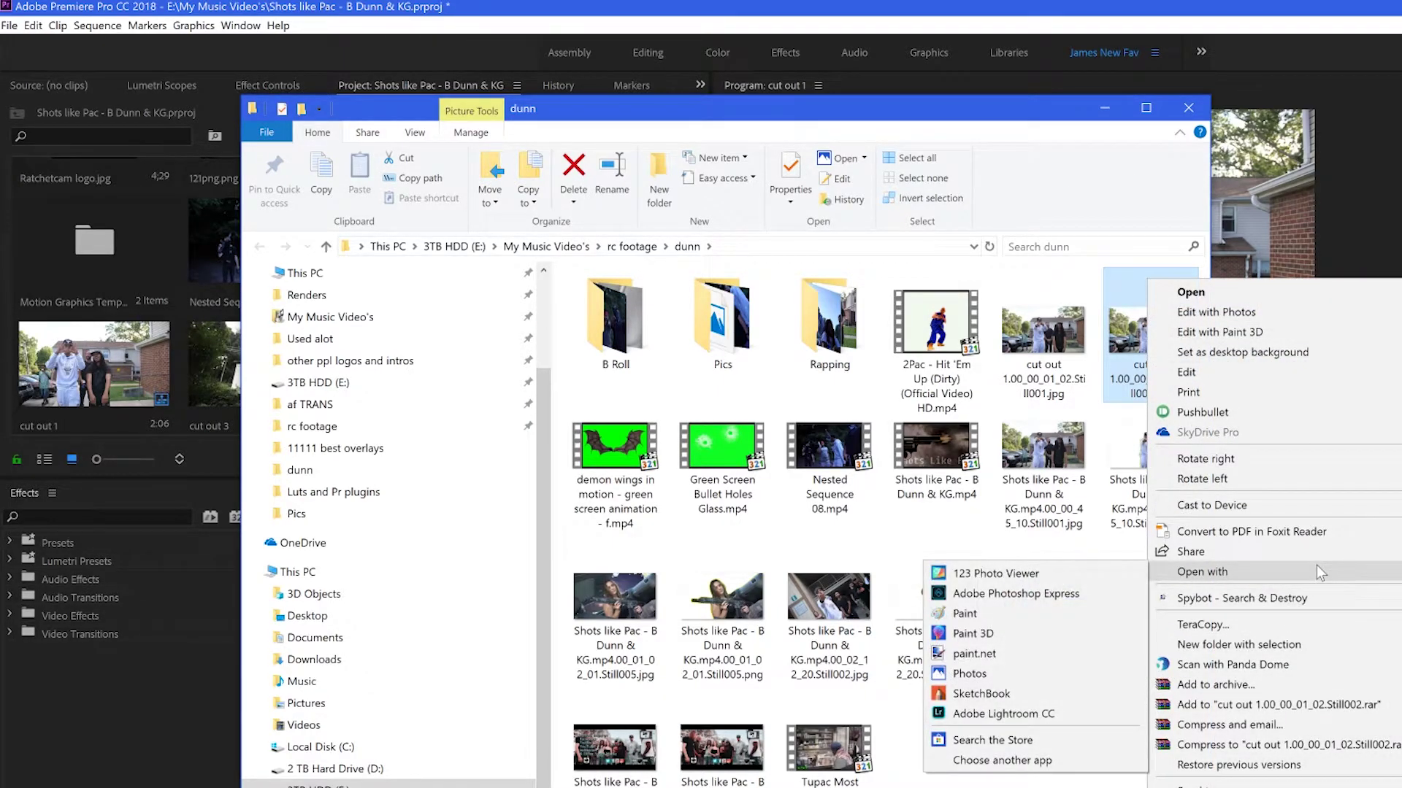
{"action": "left_click", "coordinate": [952, 653]}
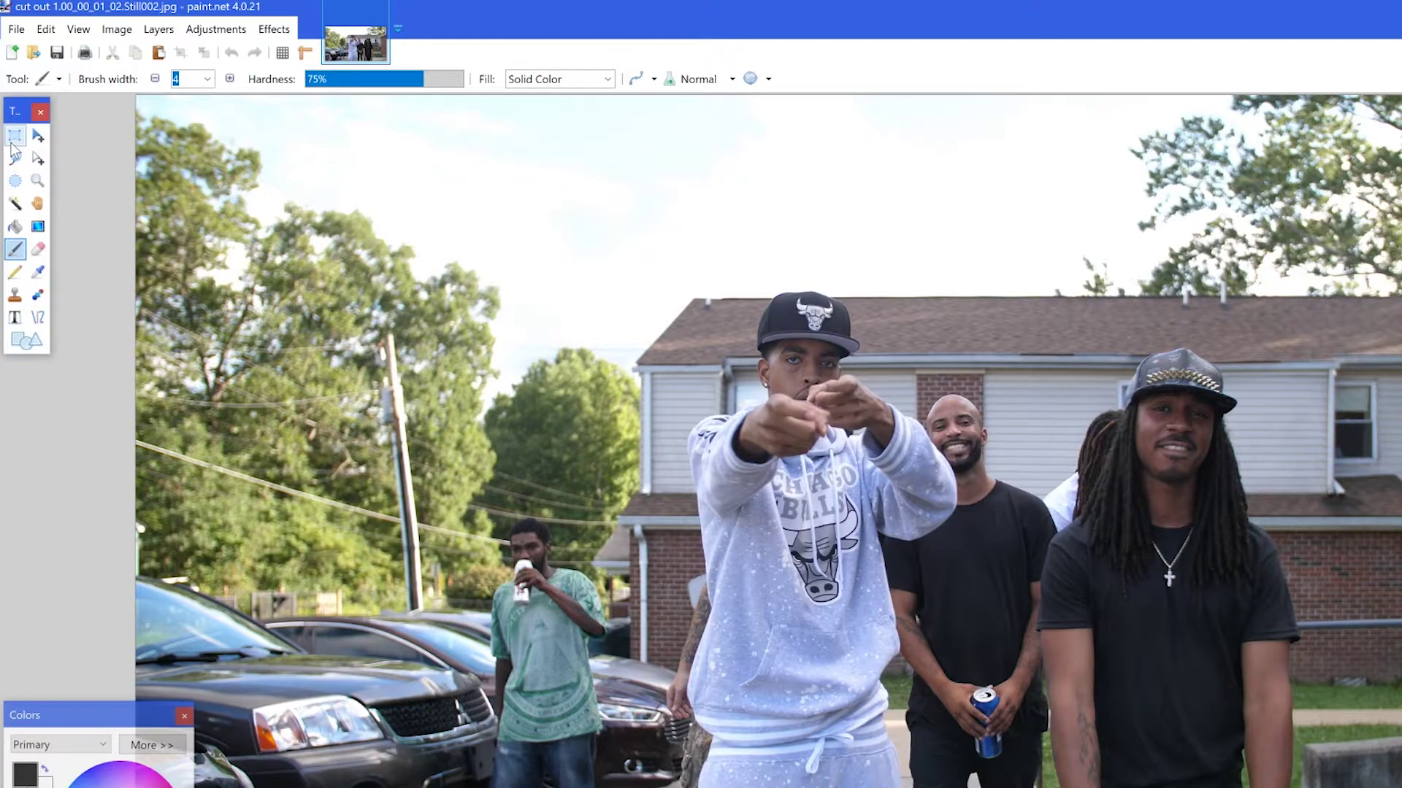
- Erase the large background areas around the pointing man using the Eraser with a very wide brush
{"action": "left_click", "coordinate": [37, 249]}
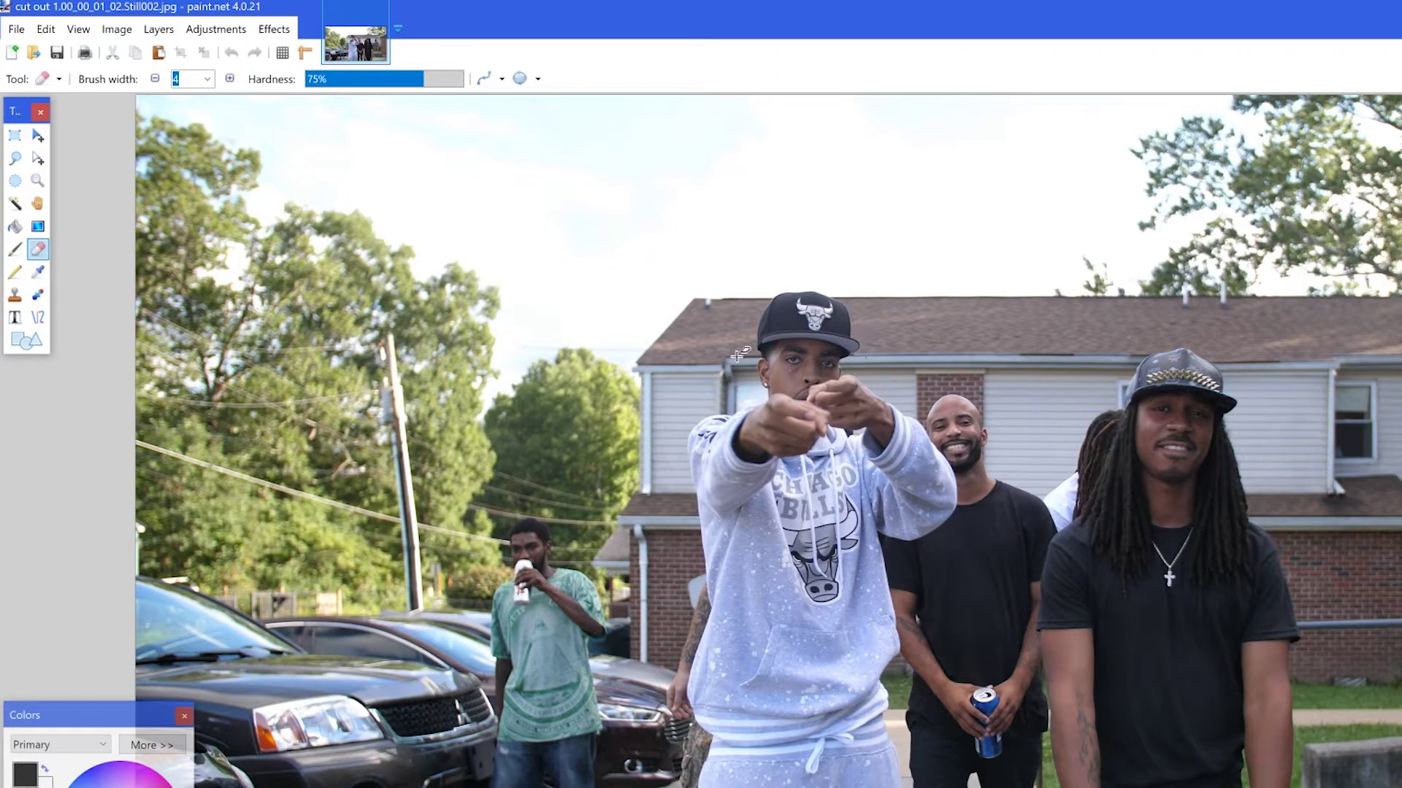
{"action": "left_click", "coordinate": [207, 79]}
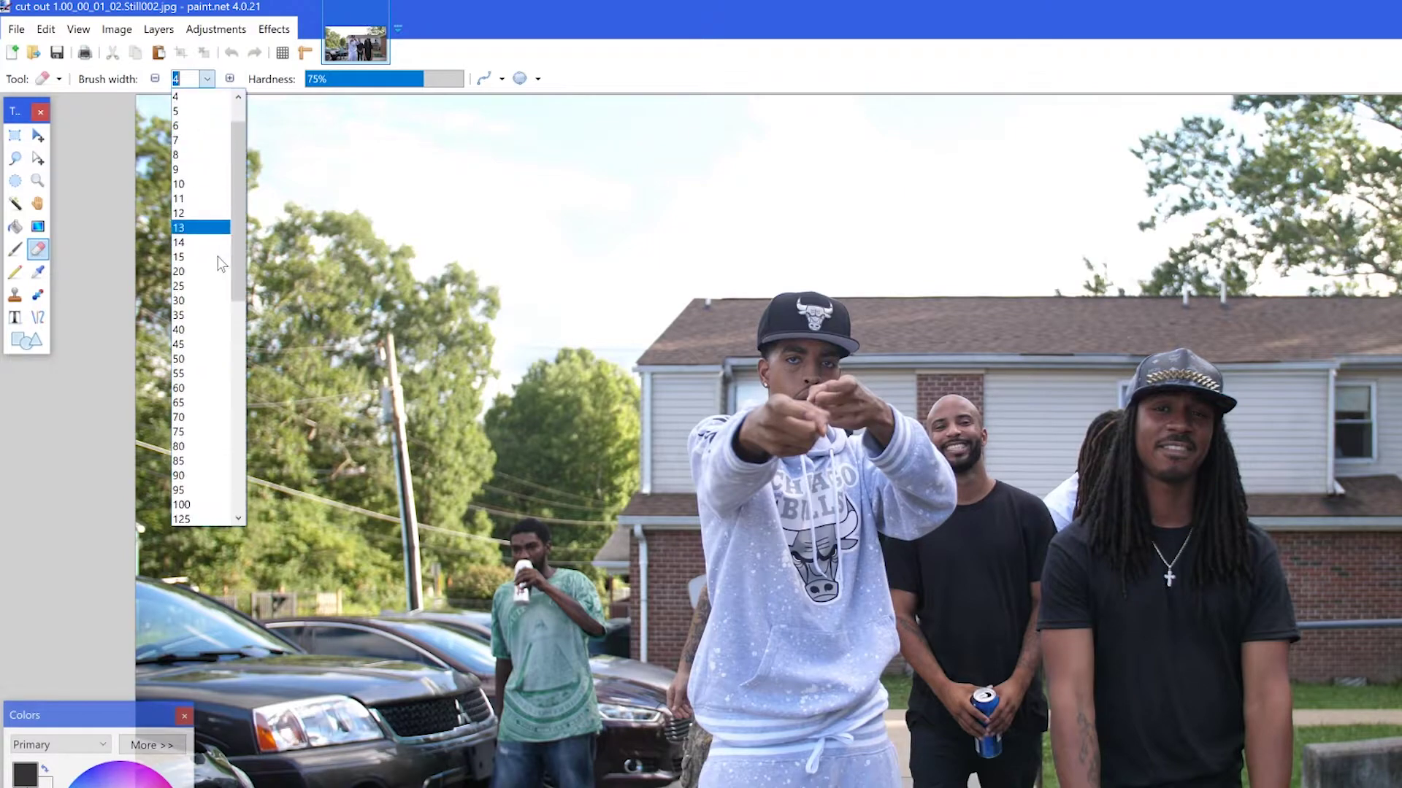
{"action": "left_click", "coordinate": [204, 521]}
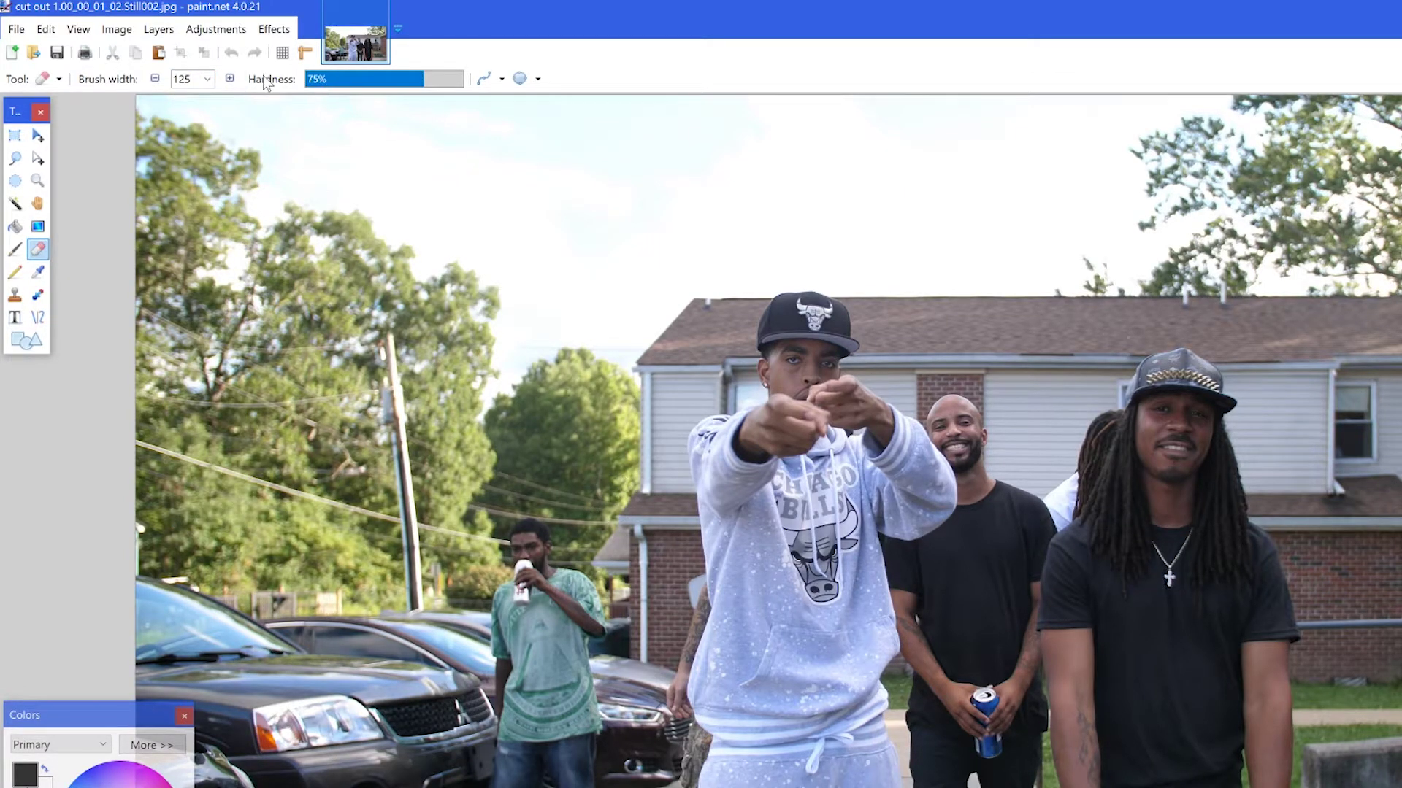
{"action": "left_click", "coordinate": [208, 79]}
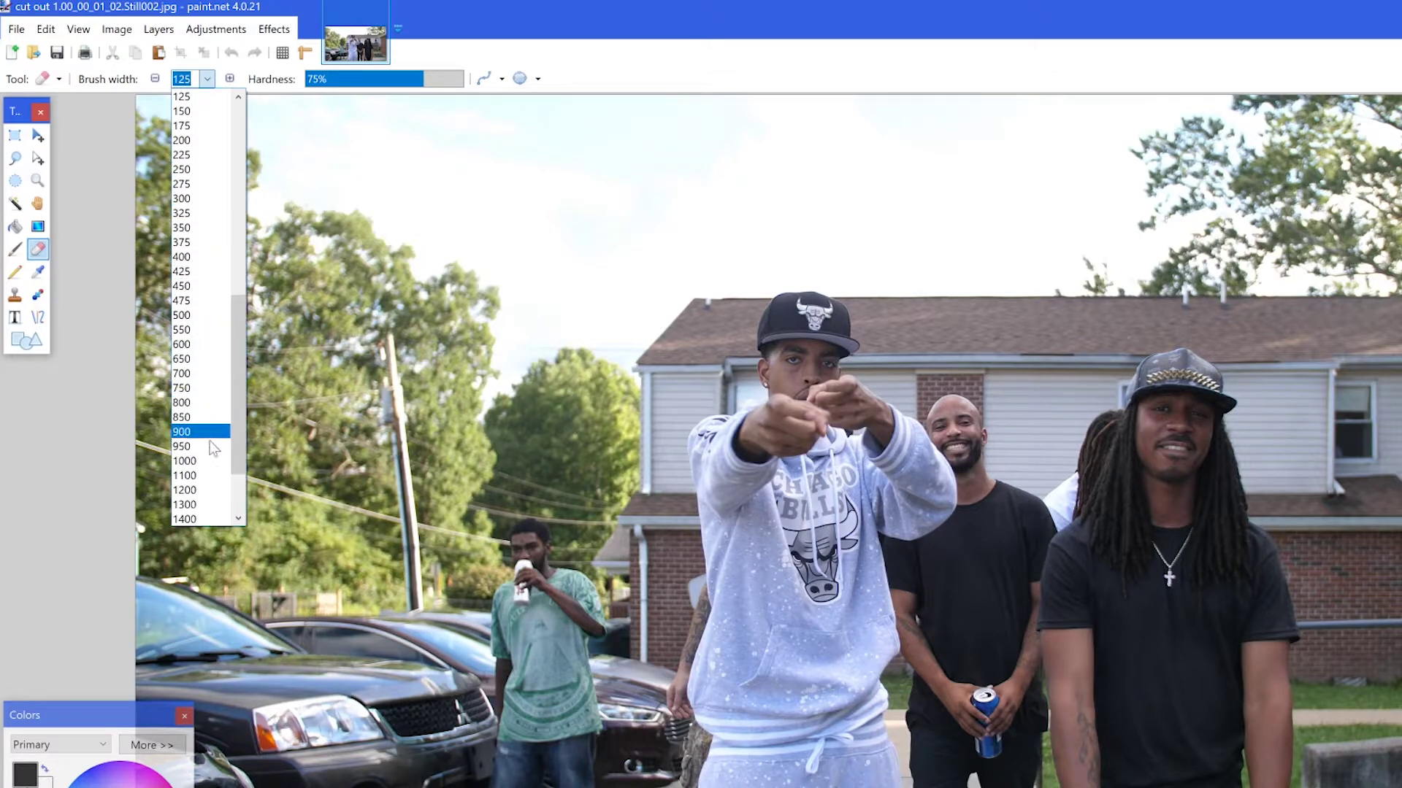
{"action": "left_click", "coordinate": [203, 476]}
{"action": "mouse_move", "coordinate": [482, 226]}
{"action": "left_mouse_down"}
{"action": "mouse_move", "coordinate": [317, 138]}
{"action": "mouse_move", "coordinate": [280, 239]}
{"action": "mouse_move", "coordinate": [311, 718]}
{"action": "mouse_move", "coordinate": [485, 772]}
{"action": "mouse_move", "coordinate": [448, 644]}
{"action": "mouse_move", "coordinate": [453, 379]}
{"action": "mouse_move", "coordinate": [529, 153]}
{"action": "mouse_move", "coordinate": [560, 114]}
{"action": "mouse_move", "coordinate": [660, 80]}
{"action": "mouse_move", "coordinate": [861, 51]}
{"action": "mouse_move", "coordinate": [995, 86]}
{"action": "mouse_move", "coordinate": [1177, 333]}
{"action": "mouse_move", "coordinate": [1225, 364]}
{"action": "mouse_move", "coordinate": [1075, 246]}
{"action": "mouse_move", "coordinate": [1028, 158]}
{"action": "mouse_move", "coordinate": [569, 190]}
{"action": "mouse_move", "coordinate": [557, 254]}
{"action": "left_mouse_up"}
- Set the Eraser brush width to 200 and erase the remaining background and people close to the pointing man's outline
{"action": "left_click", "coordinate": [207, 79]}
{"action": "left_click", "coordinate": [194, 225]}
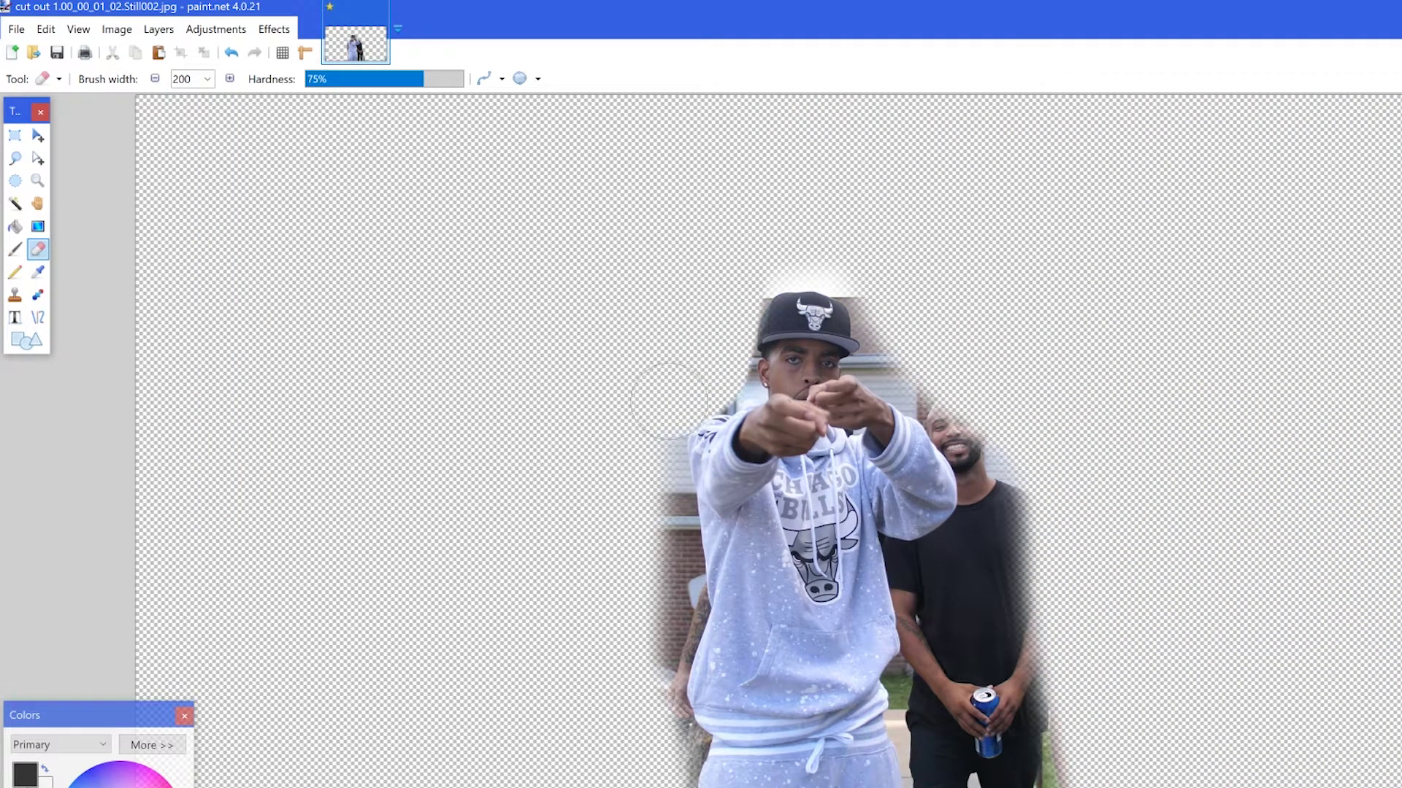
{"action": "left_click_drag", "start_coordinate": [645, 463], "coordinate": [642, 765]}
{"action": "left_click_drag", "start_coordinate": [968, 784], "coordinate": [1018, 510]}
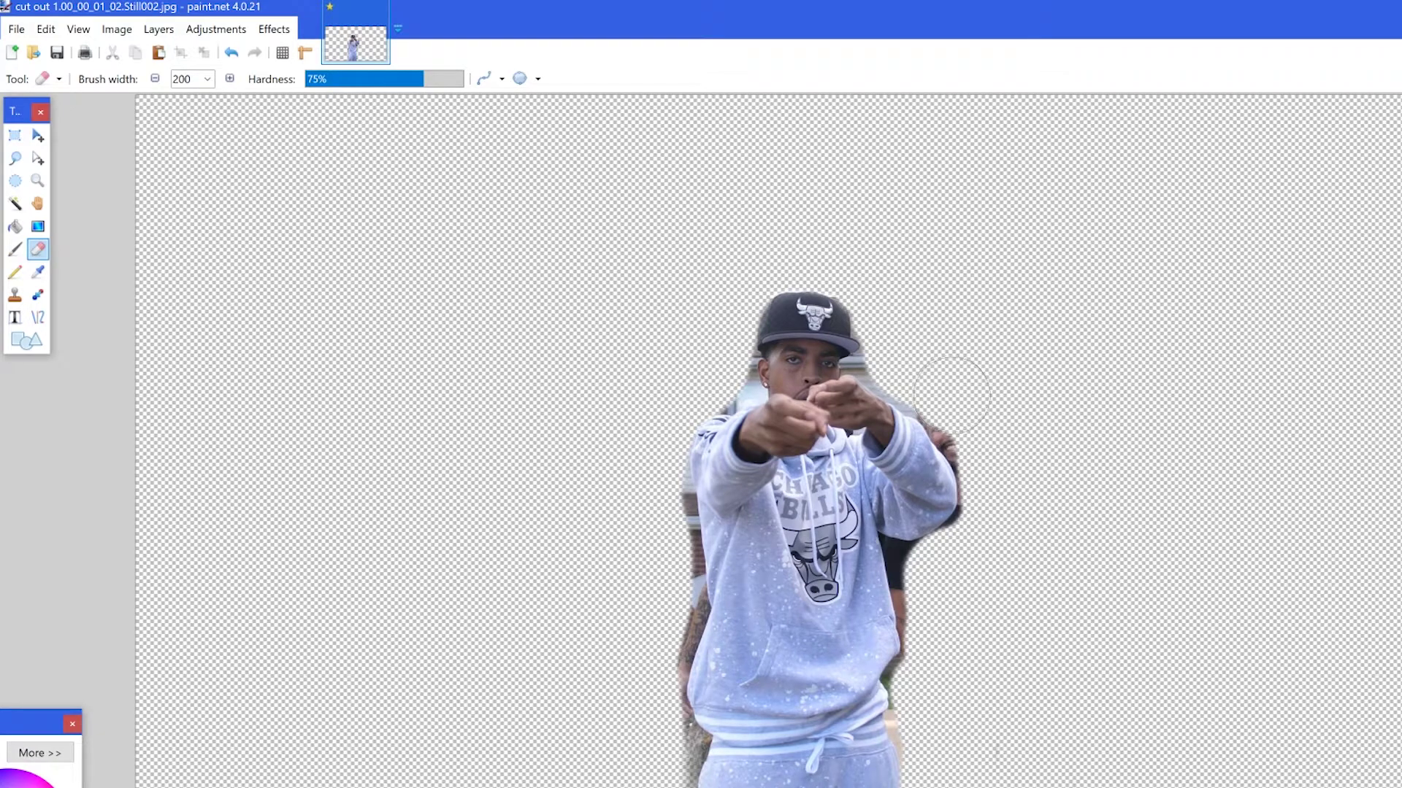
{"action": "mouse_move", "coordinate": [668, 533]}
{"action": "left_mouse_down"}
{"action": "mouse_move", "coordinate": [642, 664]}
{"action": "mouse_move", "coordinate": [591, 691]}
{"action": "left_mouse_up"}
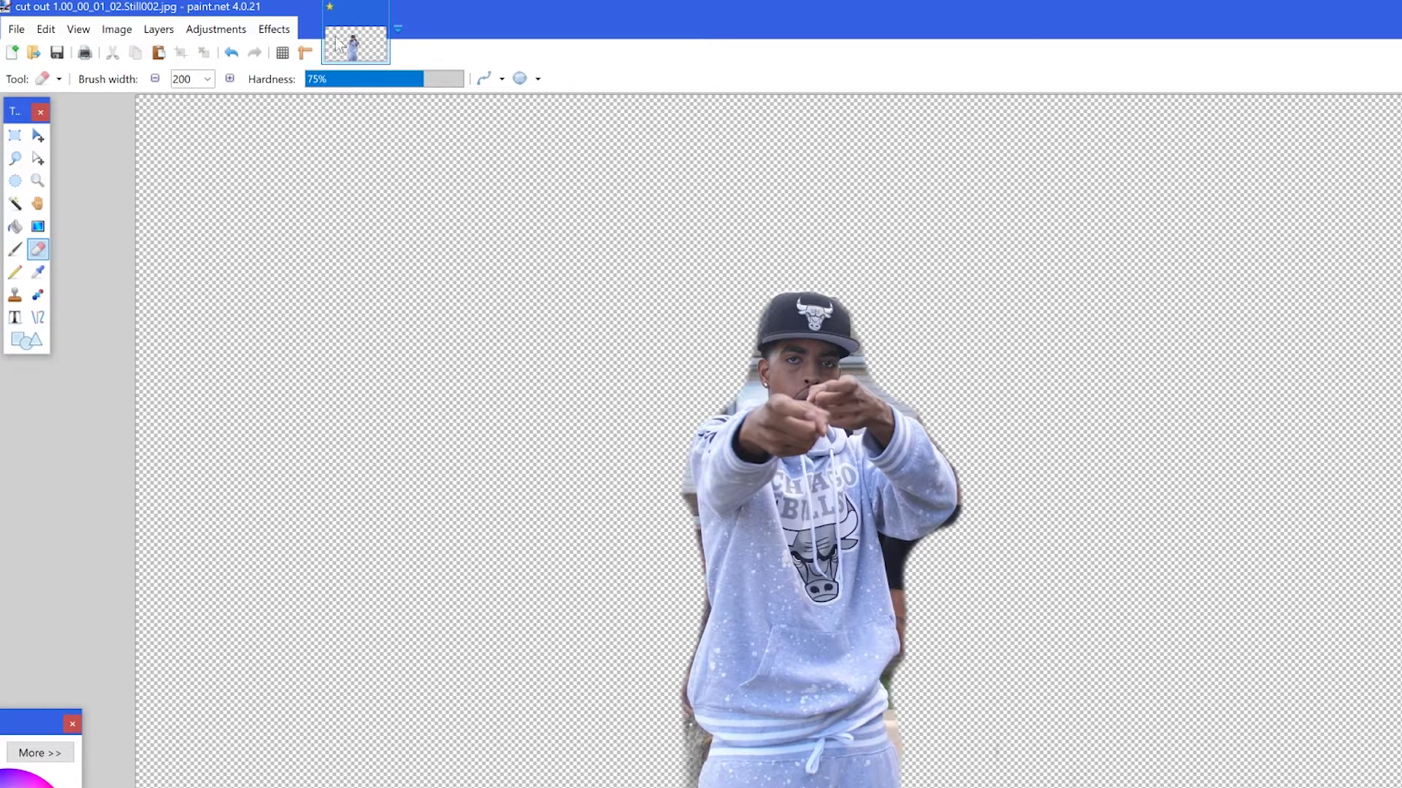
- Open BoltBait's Outline Object effect for the cutout and move its dialog clear of the man
{"action": "left_click", "coordinate": [274, 29]}
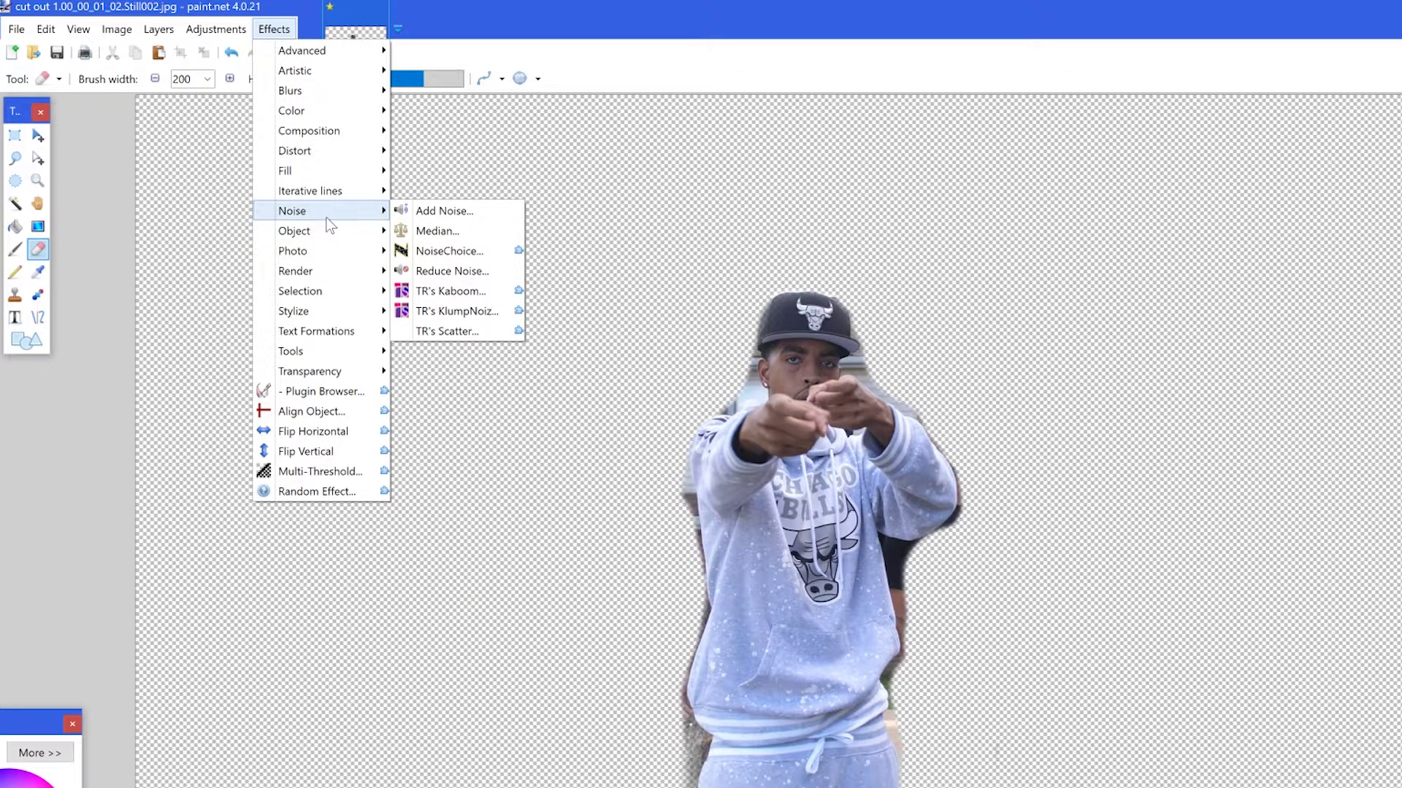
{"action": "mouse_move", "coordinate": [334, 237]}
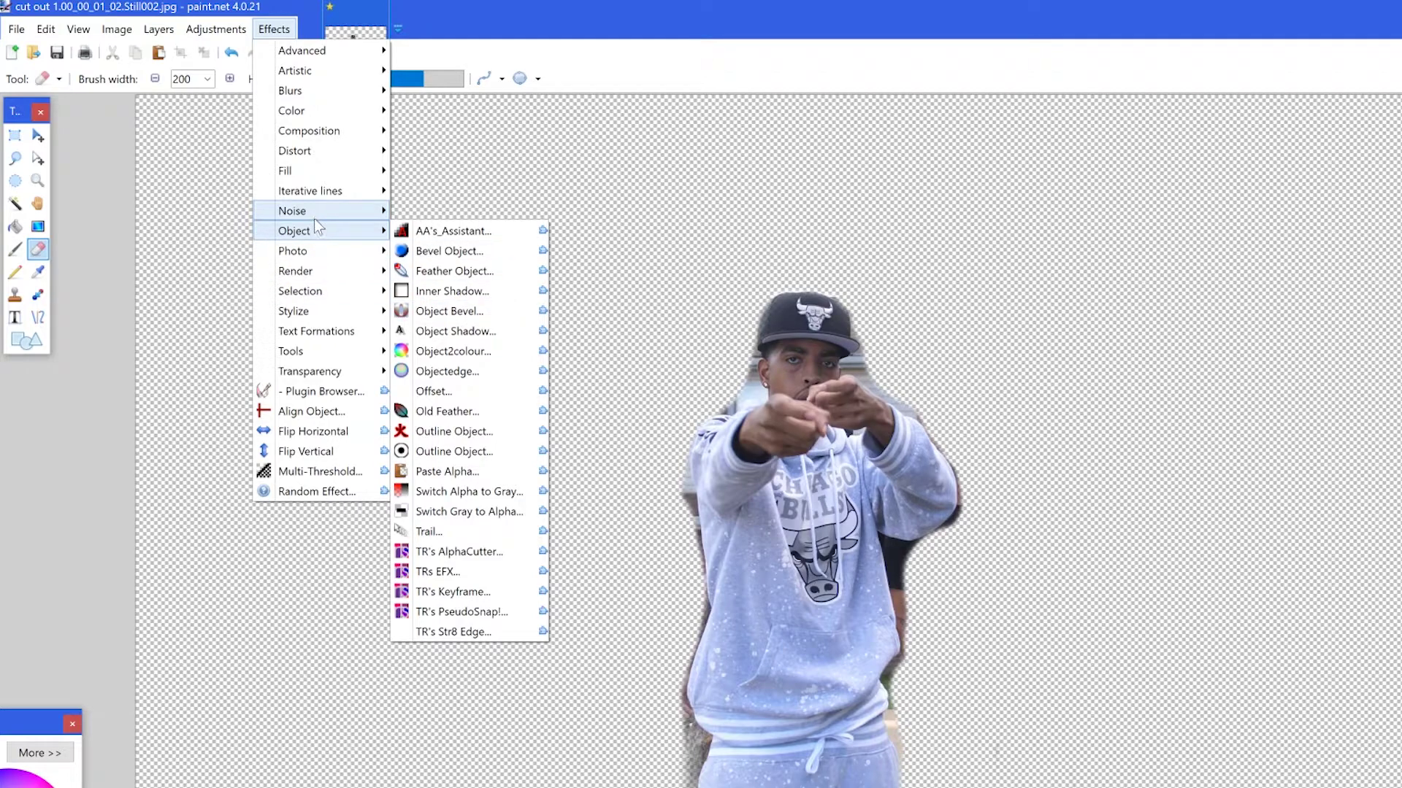
{"action": "left_click", "coordinate": [442, 452]}
{"action": "left_click_drag", "start_coordinate": [897, 354], "coordinate": [542, 245]}
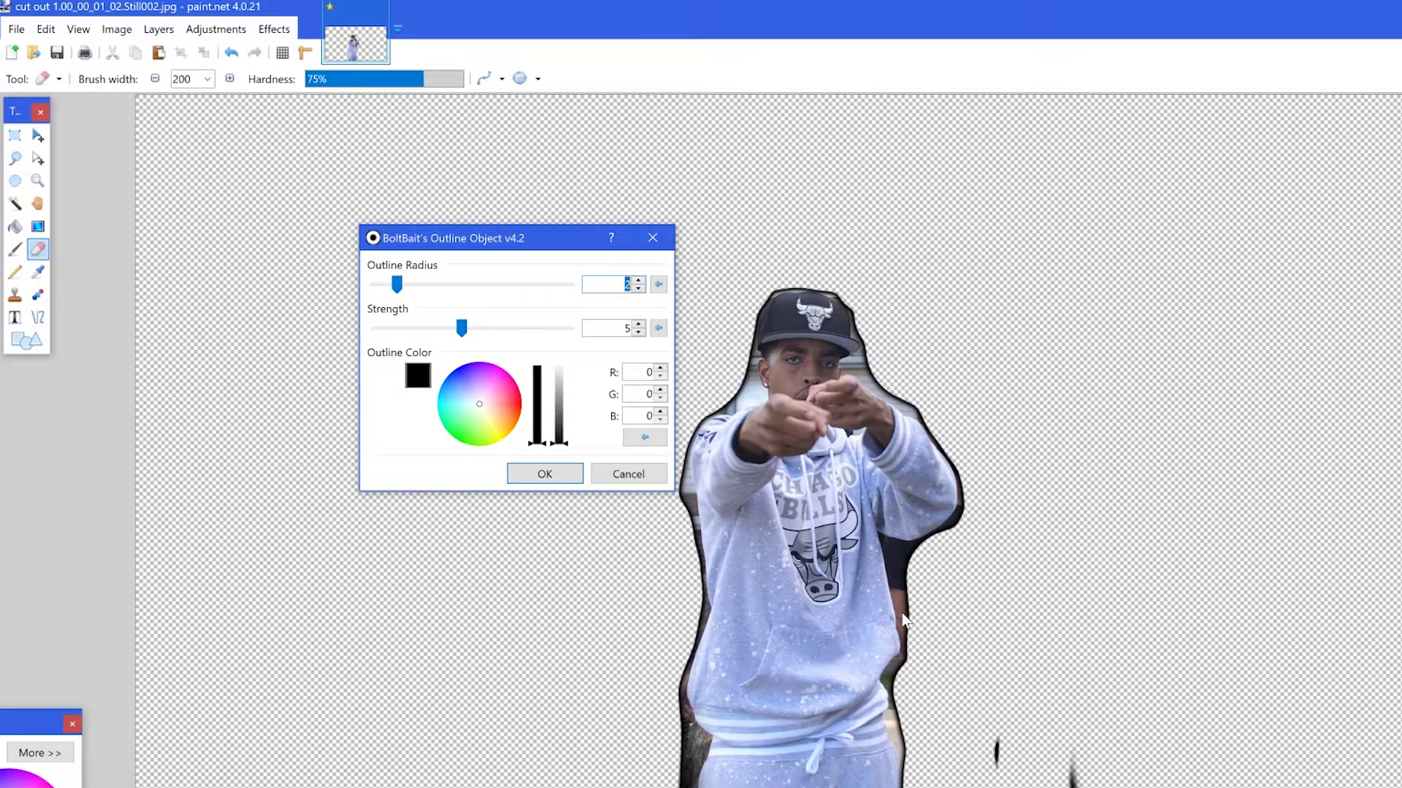
{"action": "left_click_drag", "start_coordinate": [559, 226], "coordinate": [486, 178]}
- Apply the outline with radius 8, strength 10 and a yellow-green colour of RGB 225, 255, 0
{"action": "left_click_drag", "start_coordinate": [411, 357], "coordinate": [421, 394]}
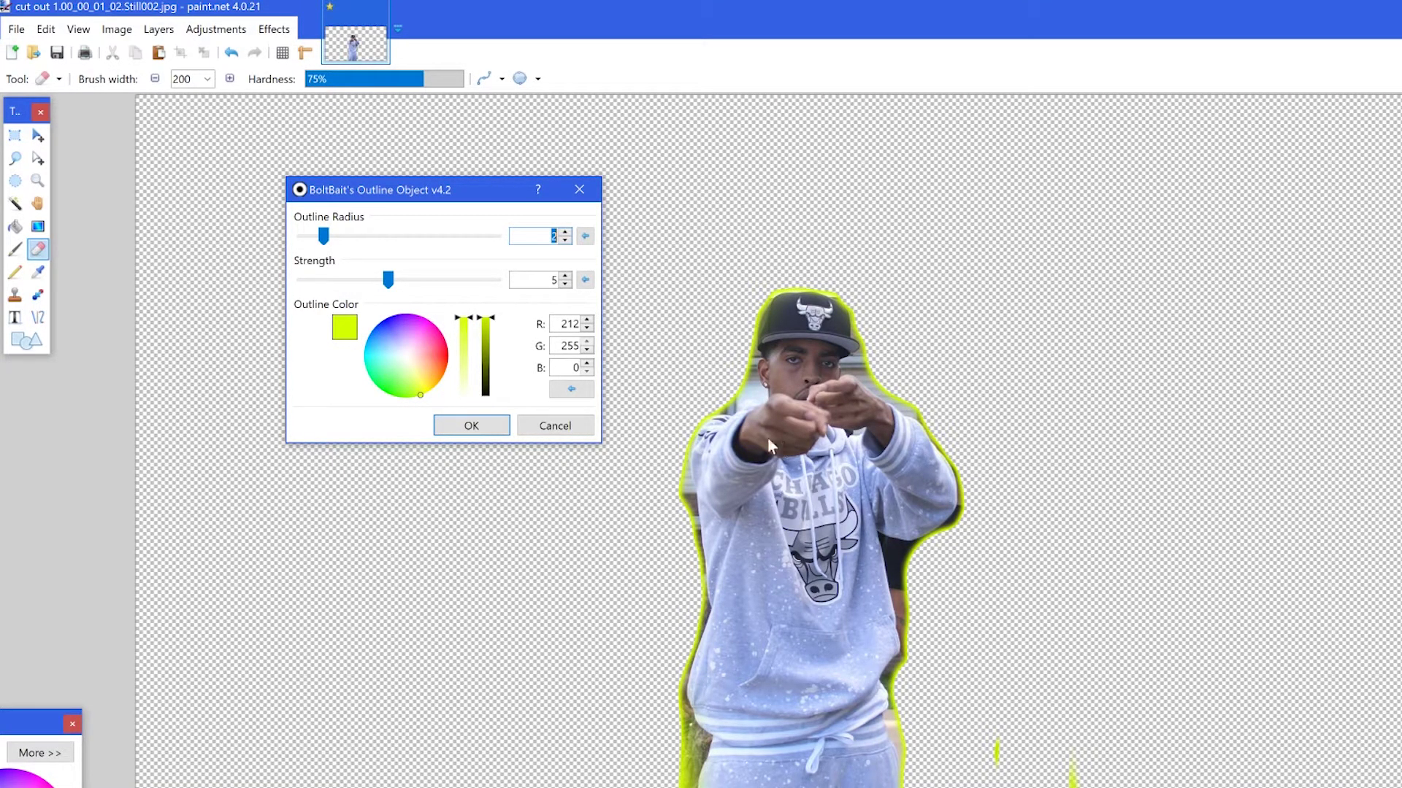
{"action": "left_click_drag", "start_coordinate": [423, 391], "coordinate": [409, 354]}
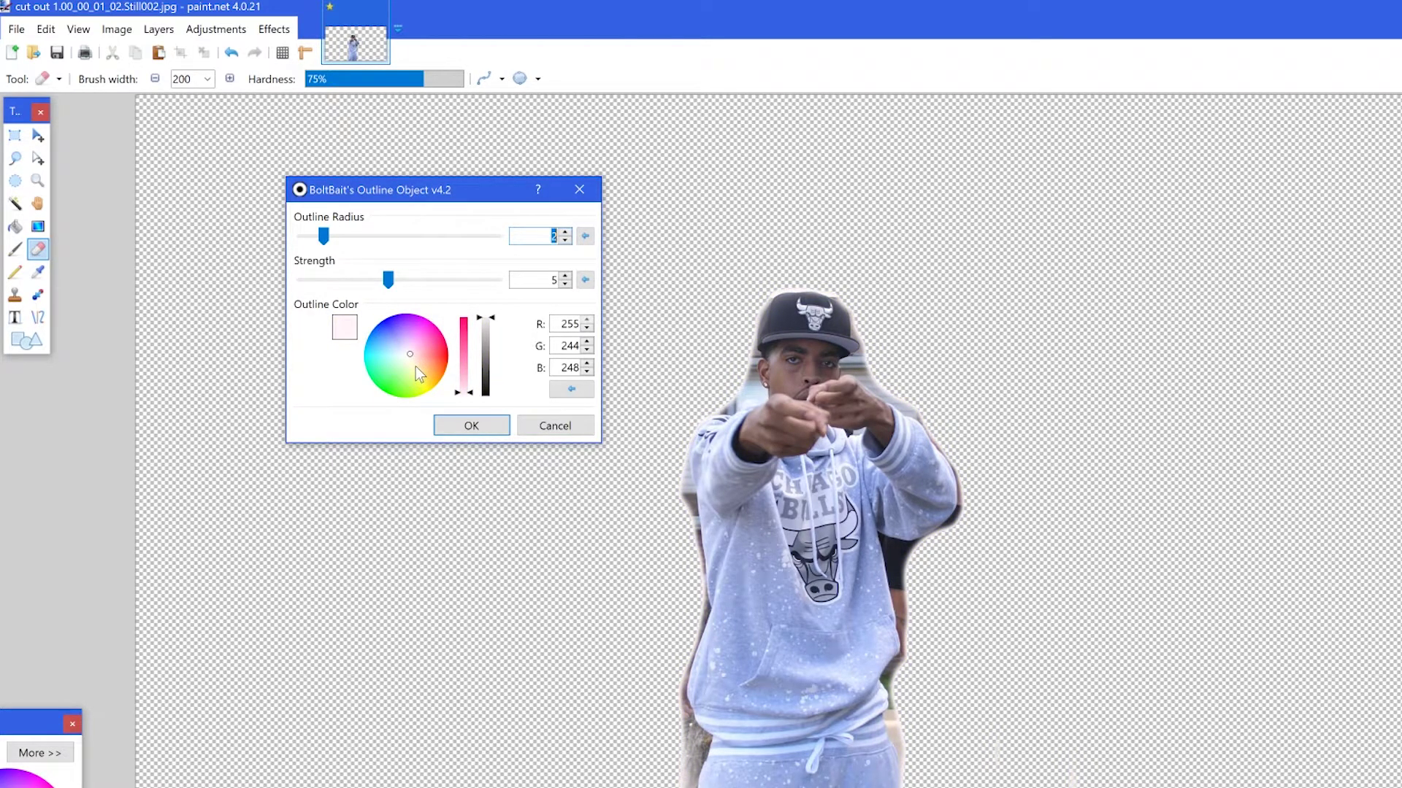
{"action": "left_click_drag", "start_coordinate": [321, 235], "coordinate": [449, 247]}
{"action": "left_click_drag", "start_coordinate": [388, 279], "coordinate": [511, 288]}
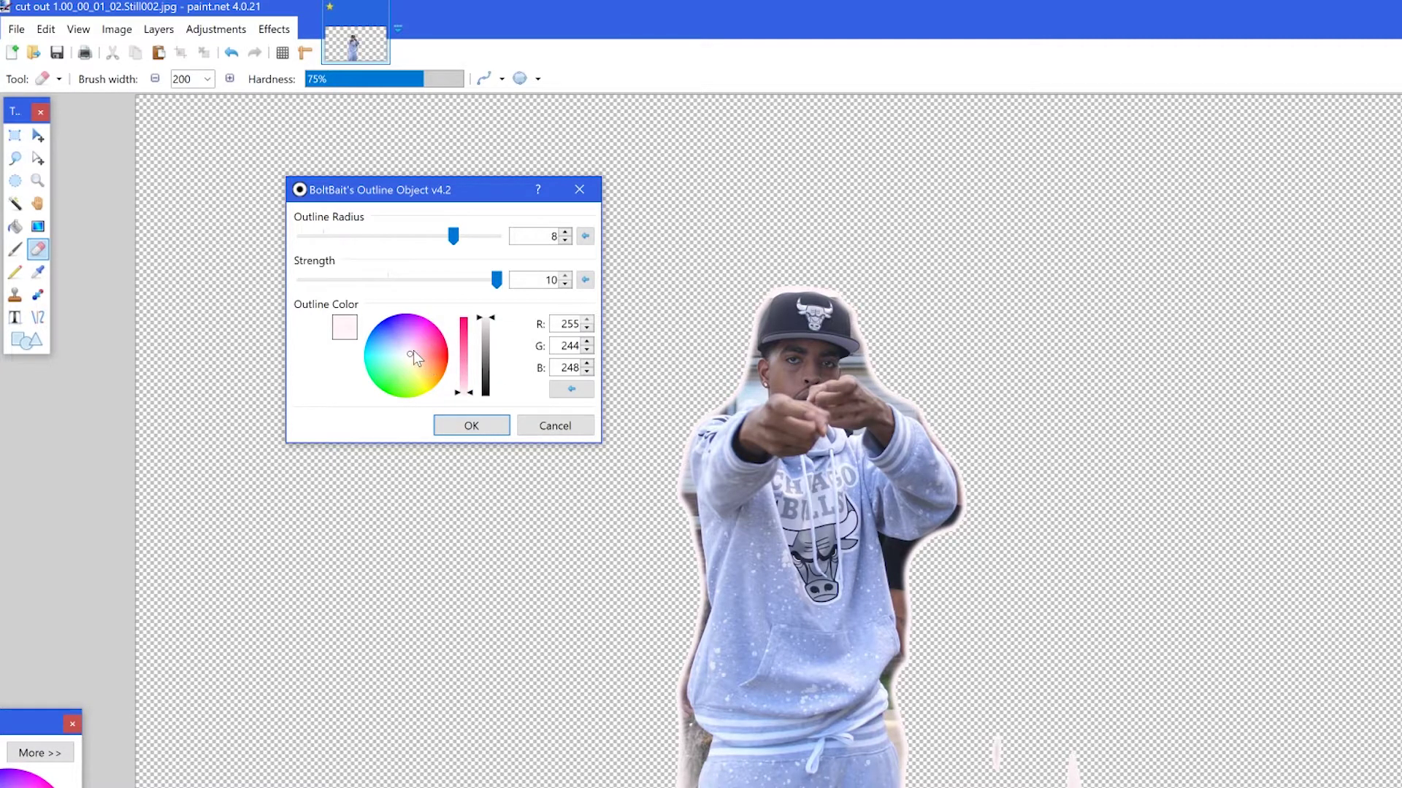
{"action": "left_click_drag", "start_coordinate": [413, 357], "coordinate": [424, 399]}
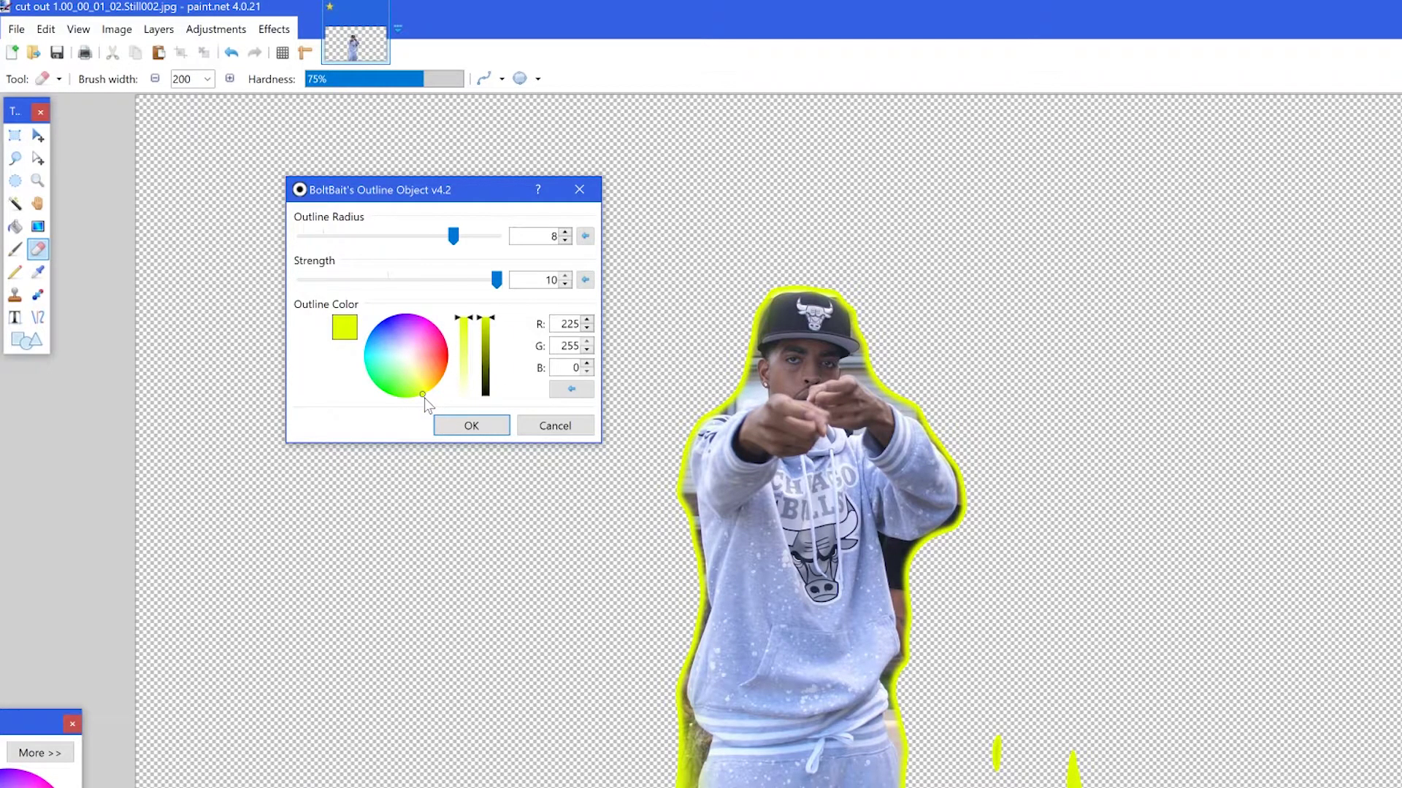
{"action": "left_click", "coordinate": [472, 428]}
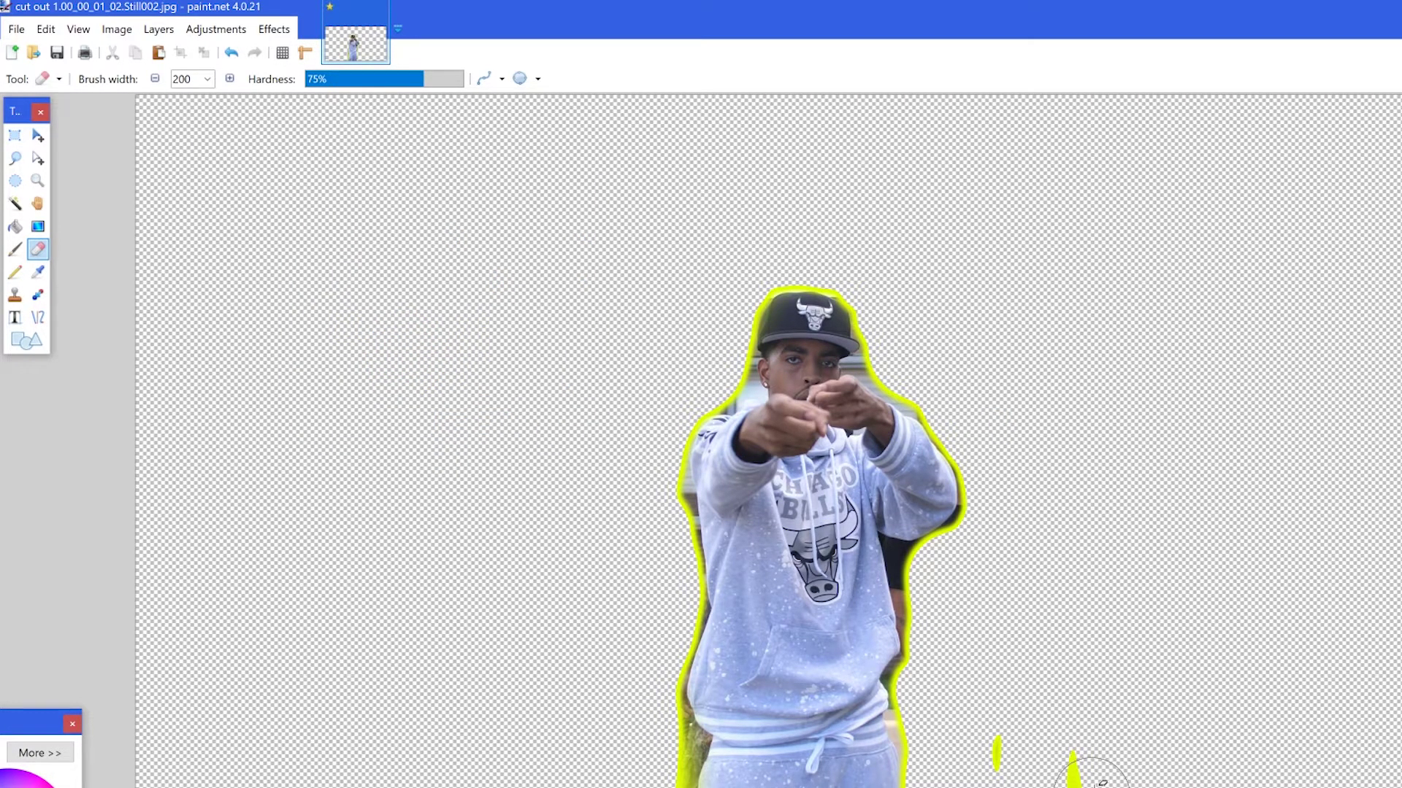
- Erase the stray yellow specks beside the man's legs and save the image as cut out 1.00_00_01_02.Still002 in PNG format with auto-detected bit depth
{"action": "mouse_move", "coordinate": [1073, 766]}
{"action": "left_mouse_down"}
{"action": "mouse_move", "coordinate": [1022, 743]}
{"action": "mouse_move", "coordinate": [997, 753]}
{"action": "left_mouse_up"}
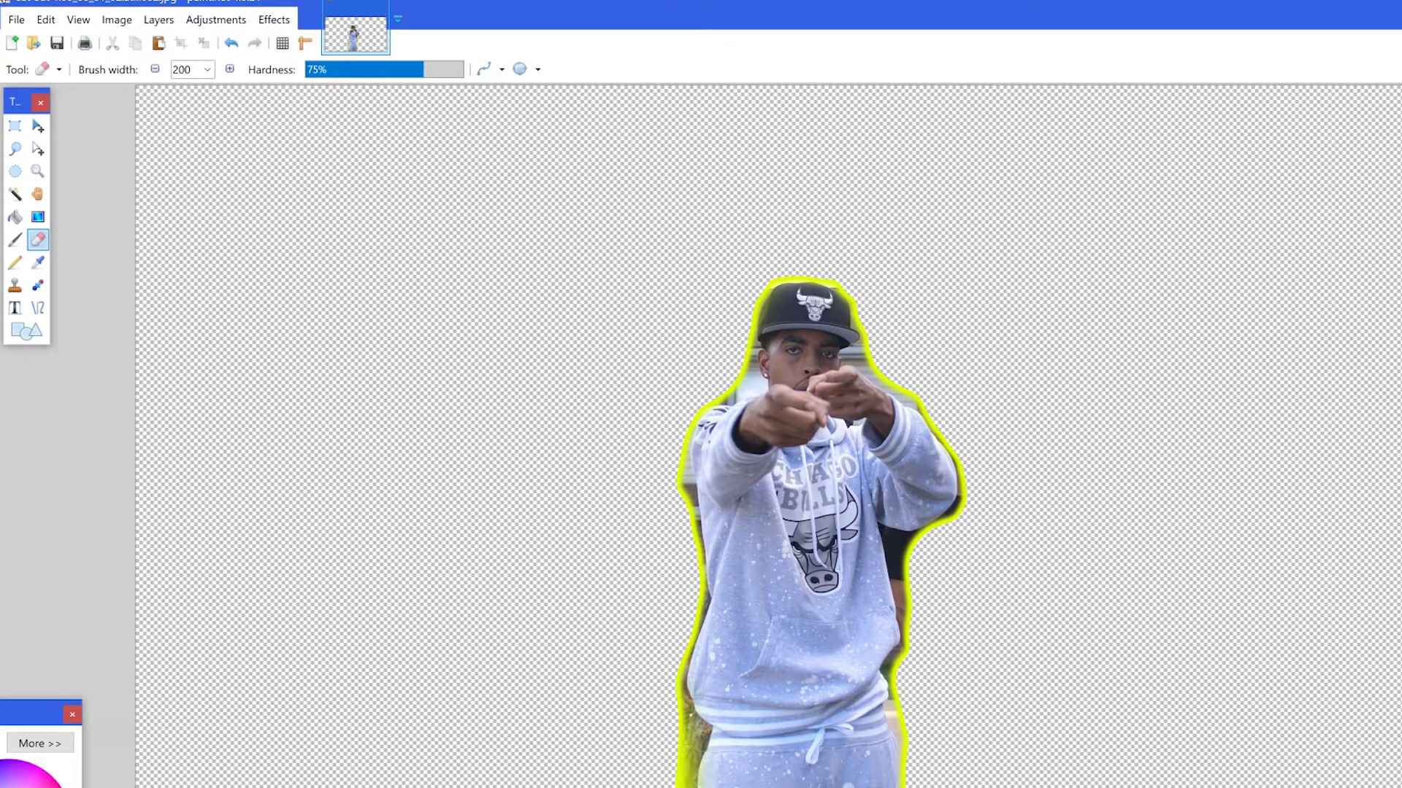
{"action": "left_click", "coordinate": [13, 22]}
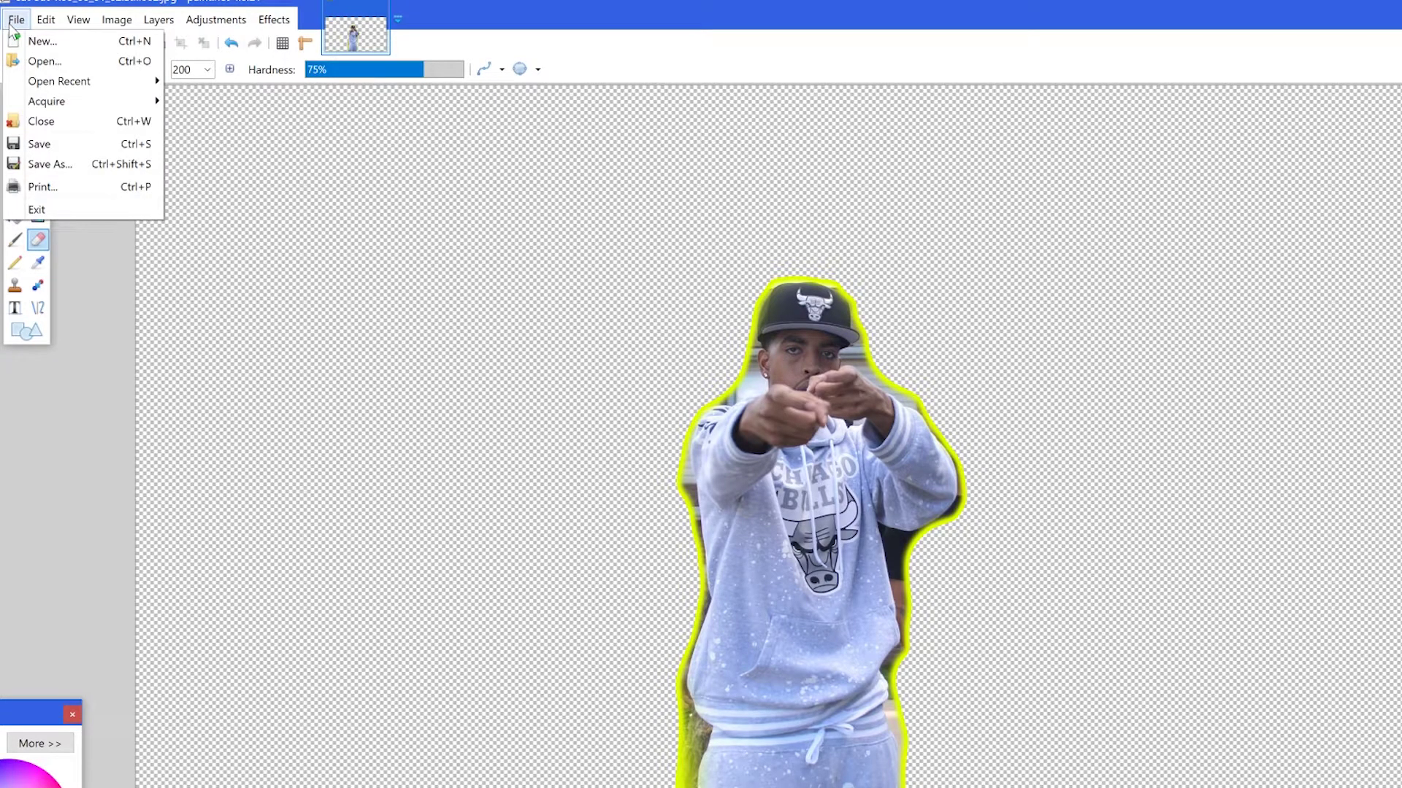
{"action": "left_click", "coordinate": [82, 165]}
{"action": "left_click", "coordinate": [252, 312]}
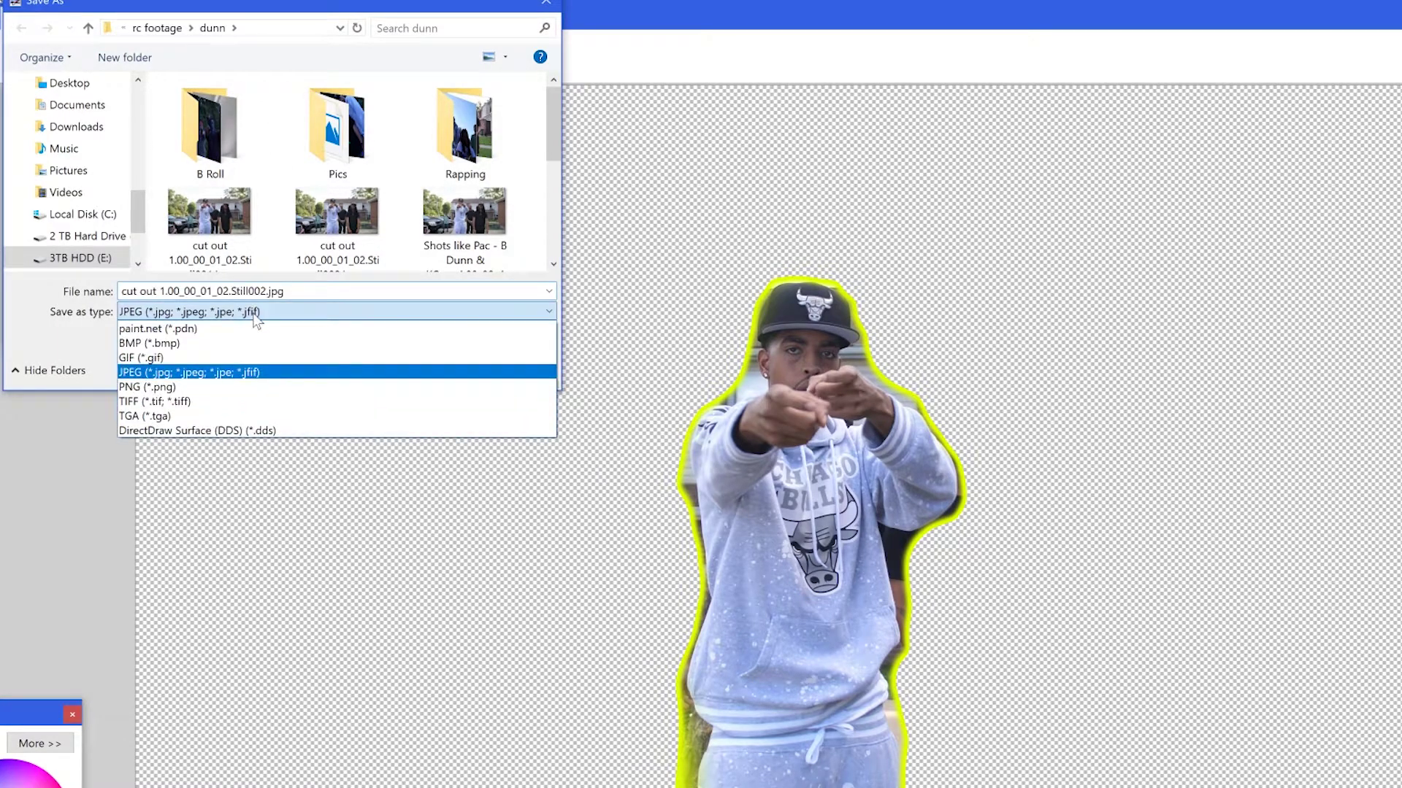
{"action": "left_click", "coordinate": [233, 387]}
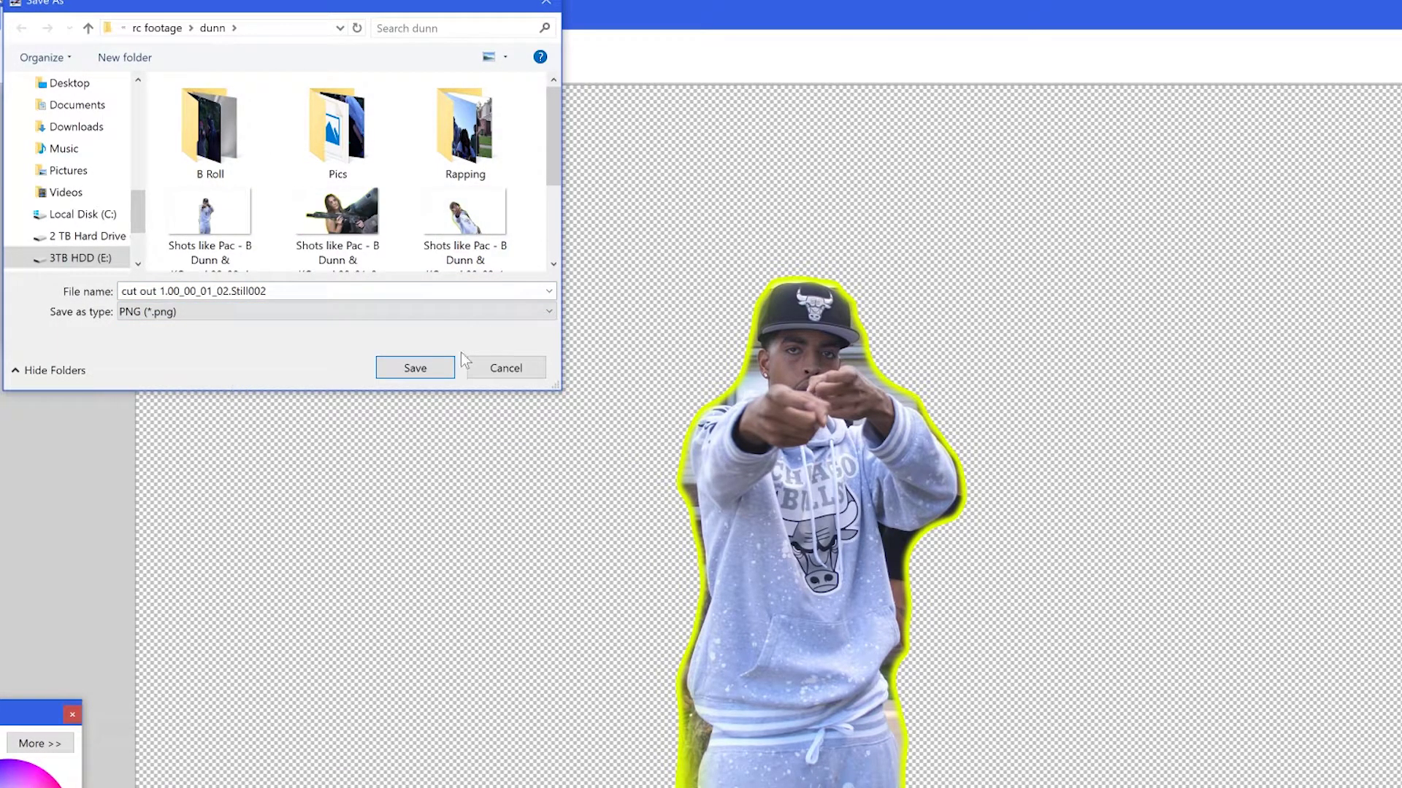
{"action": "left_click", "coordinate": [414, 369]}
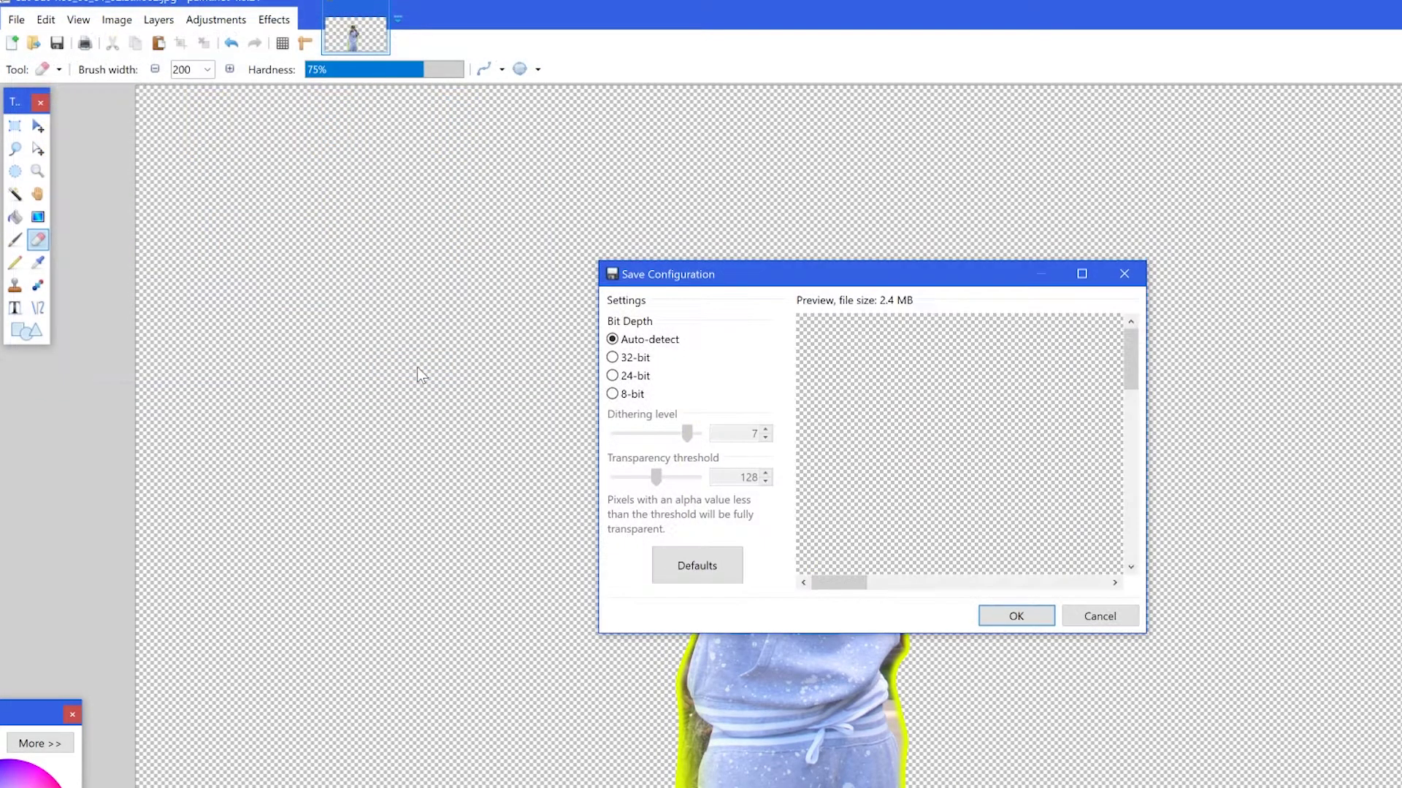
{"action": "left_click", "coordinate": [1025, 610]}
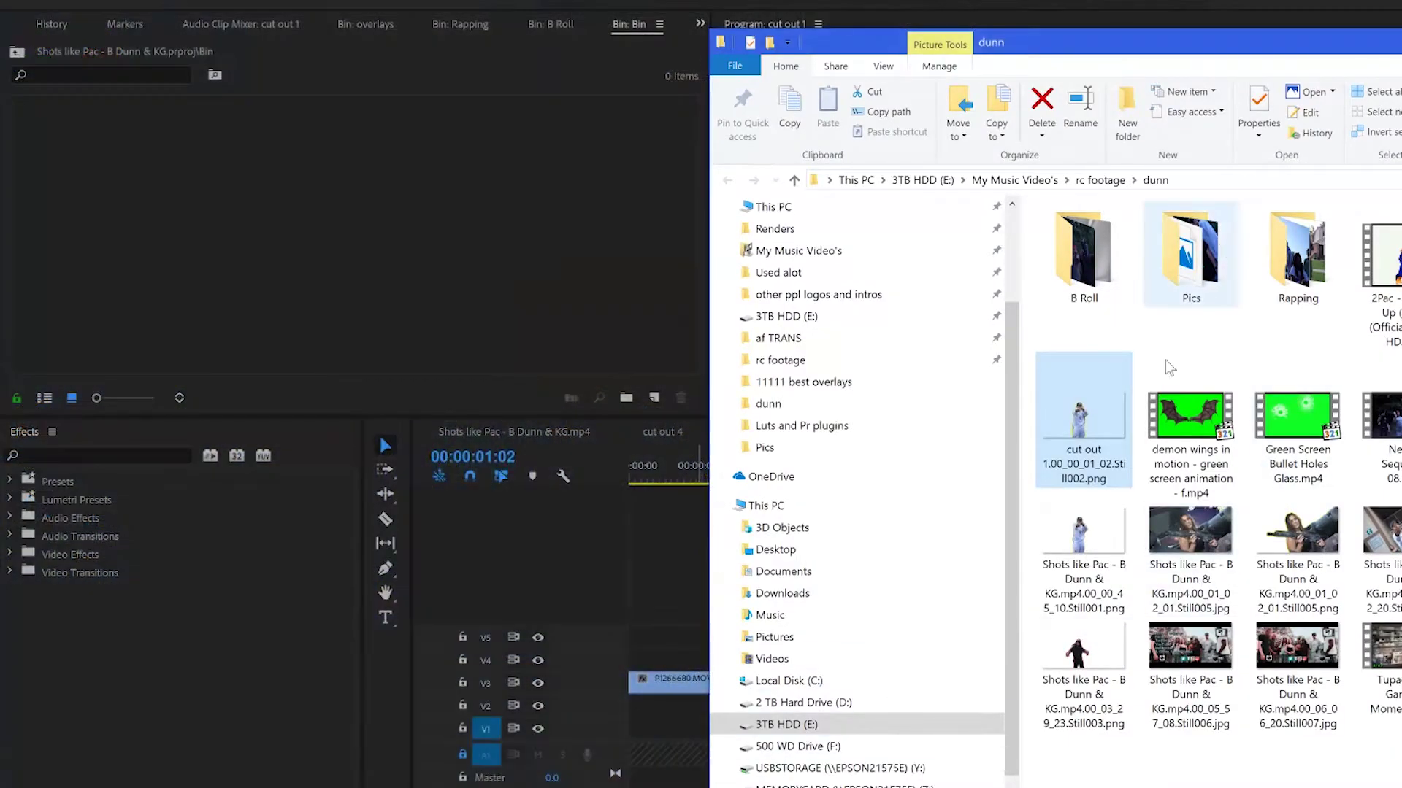
- In Premiere Pro, import the saved cutout PNG from the dunn folder and place it on V4 at 00:00:01:02, above the second clip
{"action": "left_click_drag", "start_coordinate": [1083, 427], "coordinate": [313, 253]}
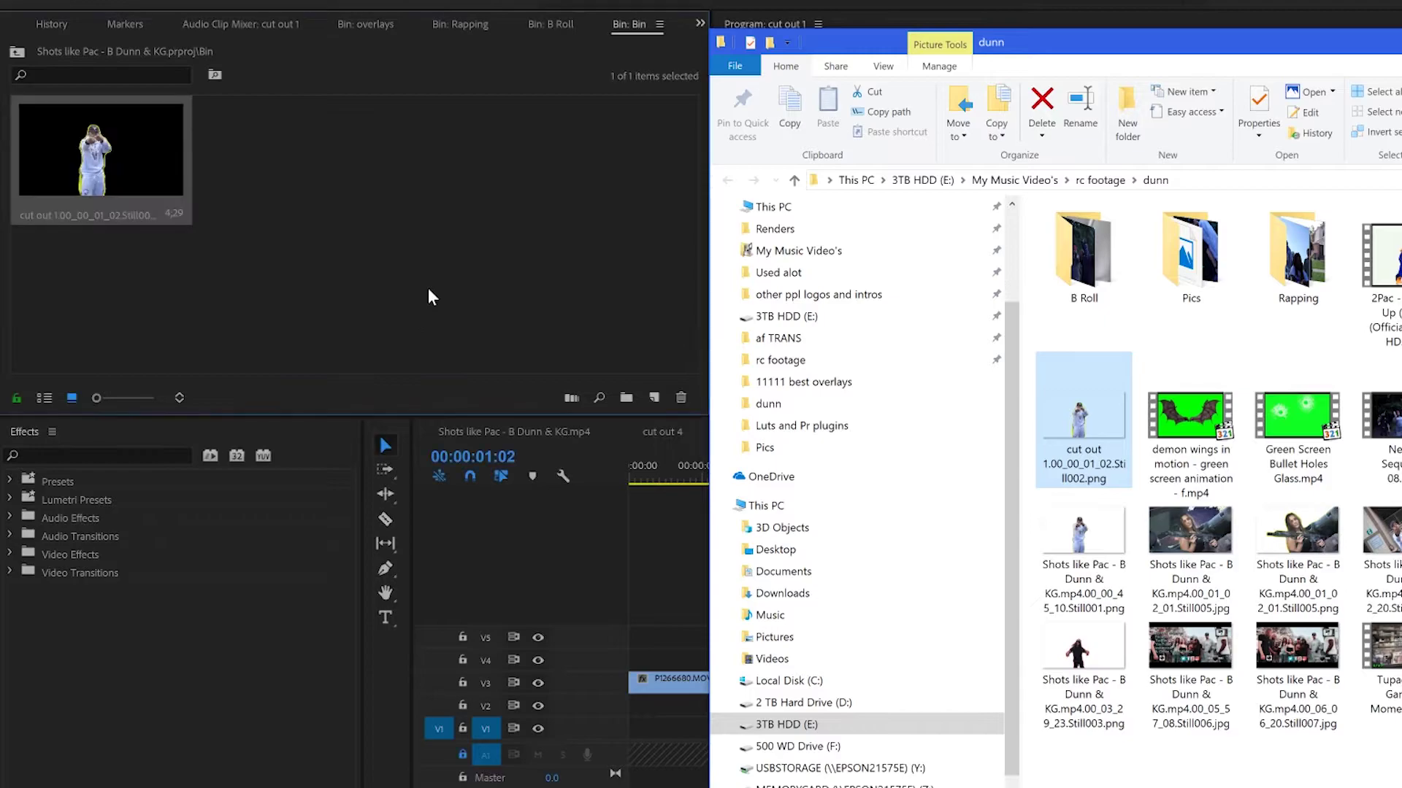
{"action": "left_click", "coordinate": [425, 210]}
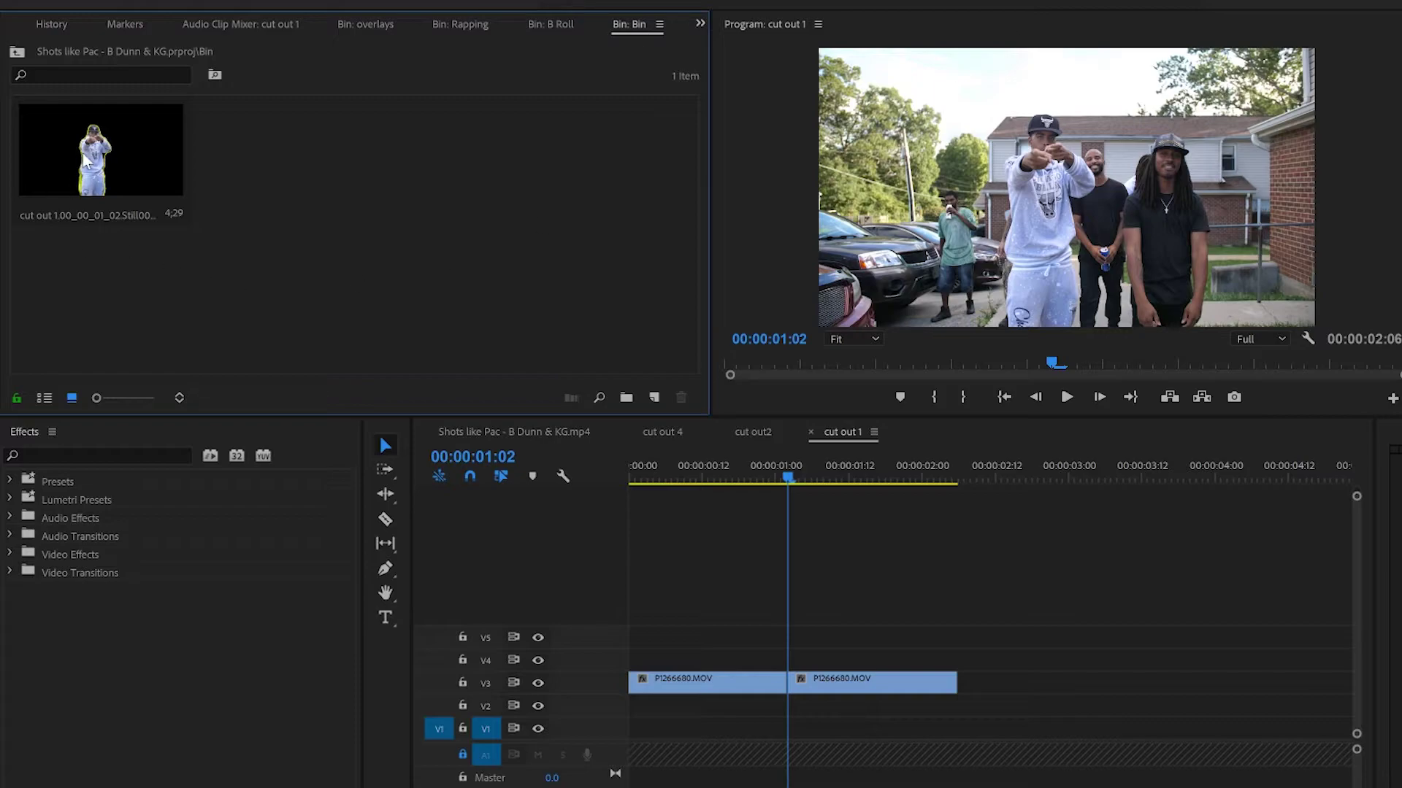
{"action": "left_click_drag", "start_coordinate": [85, 160], "coordinate": [792, 668]}
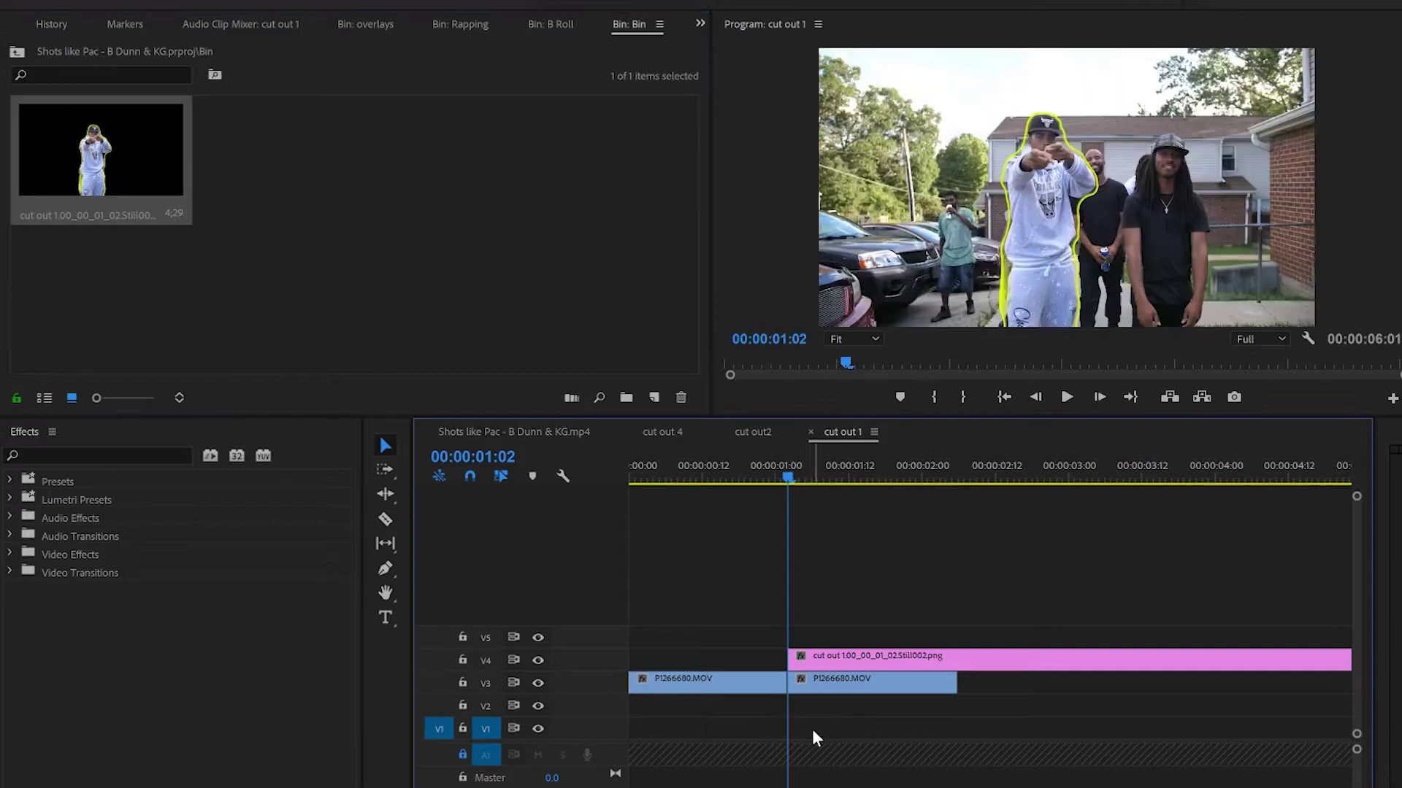
- Trim the end of the cutout still on V4 to match the end of the P1266680.MOV clip below it
{"action": "scroll", "coordinate": [830, 751], "scroll_direction": "down", "scroll_amount": 5}
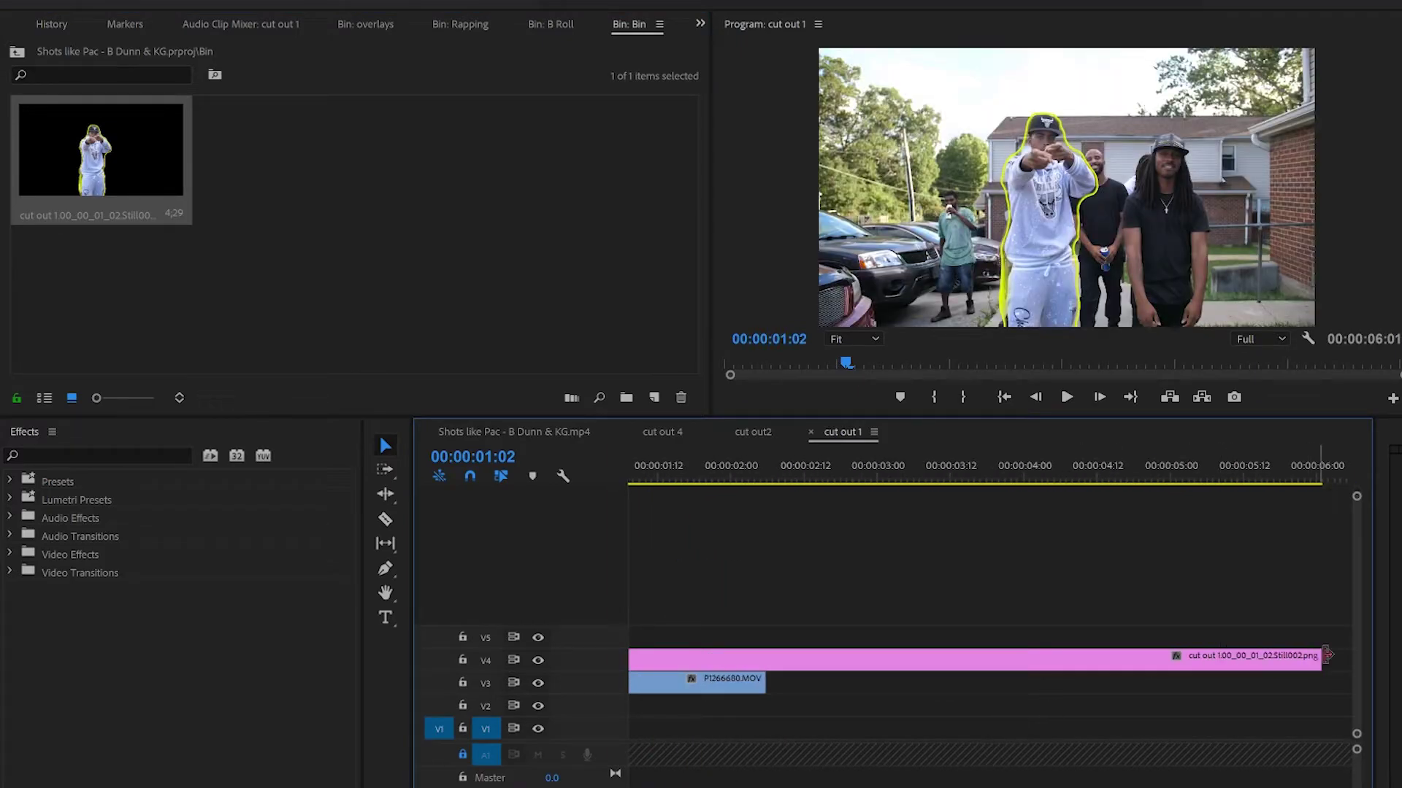
{"action": "left_click_drag", "start_coordinate": [1320, 657], "coordinate": [764, 665]}
{"action": "left_click", "coordinate": [887, 682]}
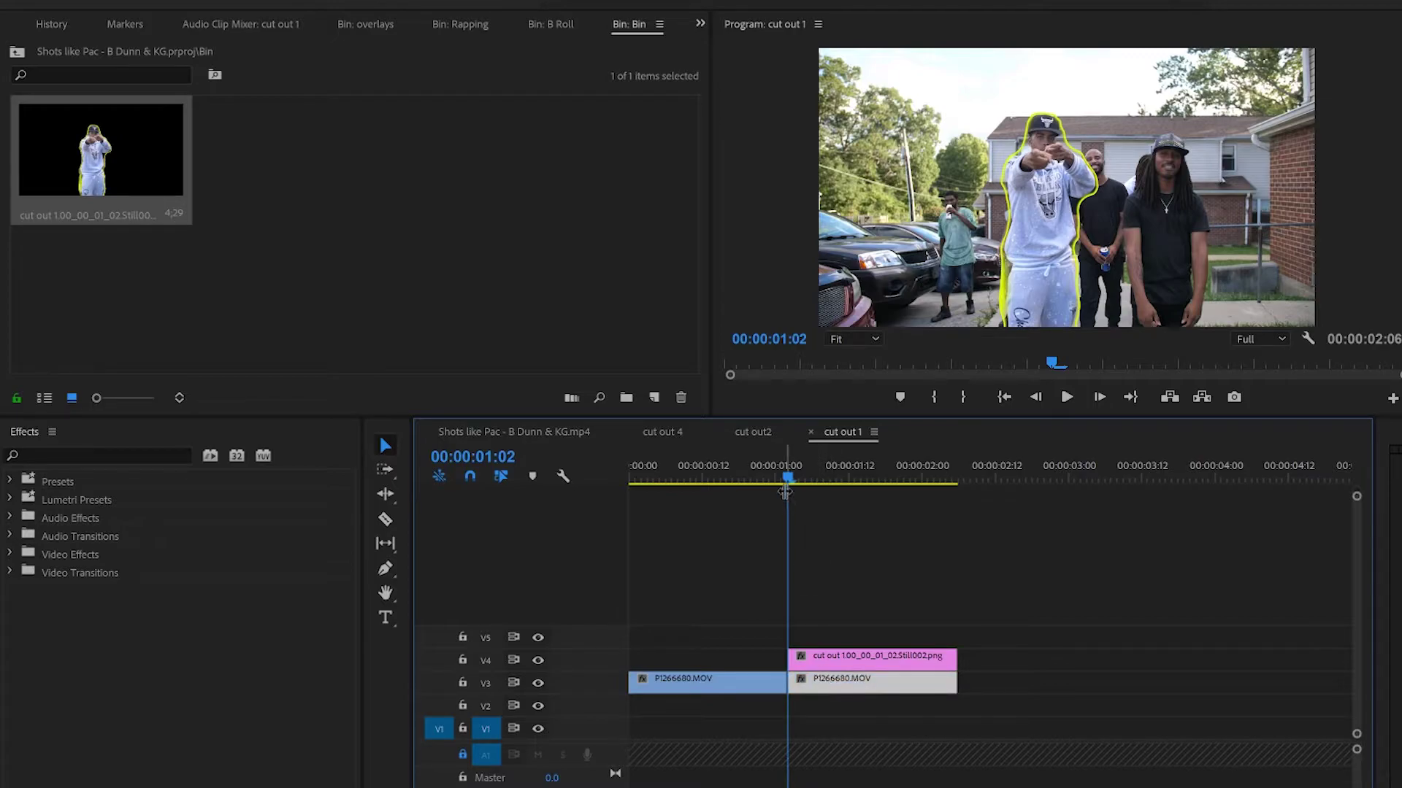
{"action": "left_click_drag", "start_coordinate": [787, 476], "coordinate": [803, 545]}
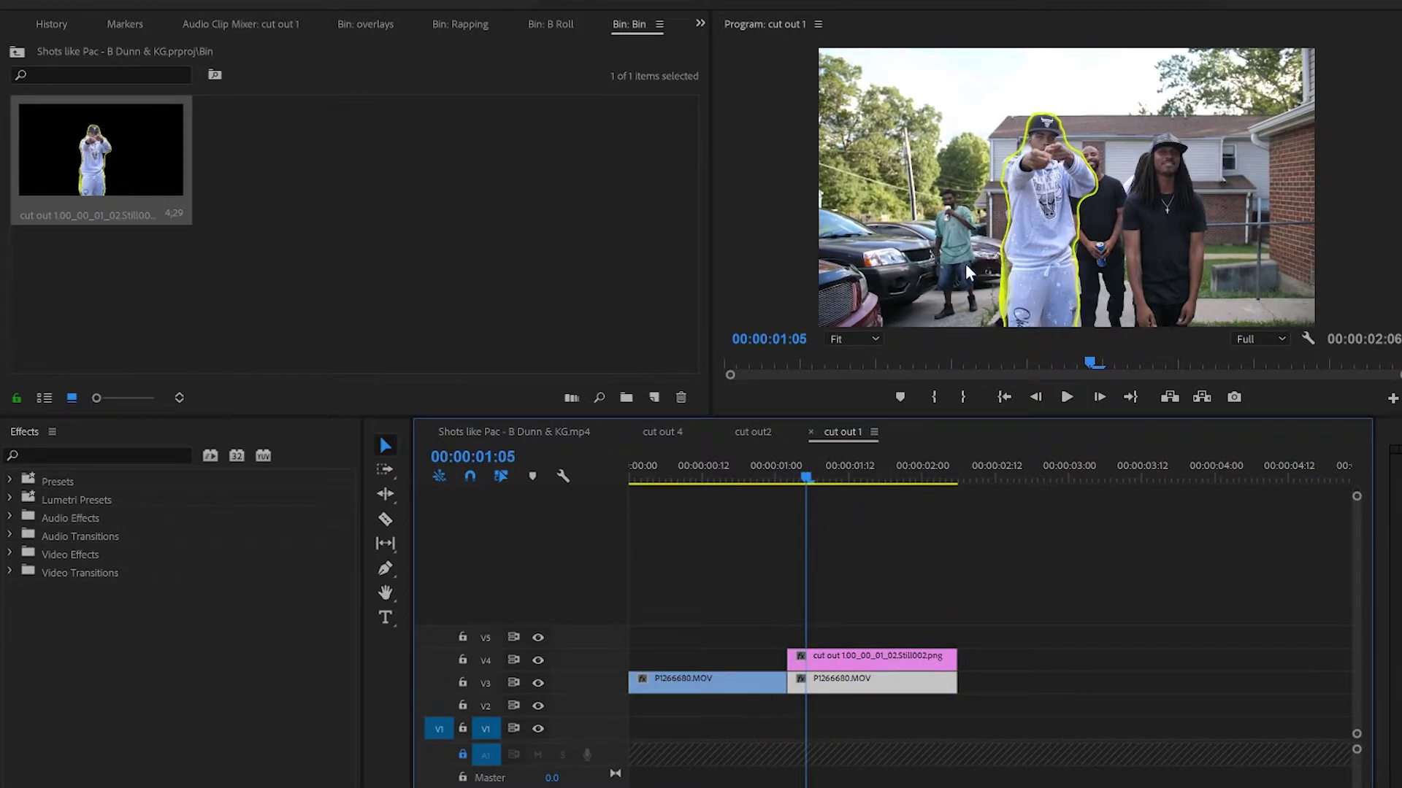
- Move the cutout still earlier on V4 to start at about 00:00:00:09, overlapping the cut between the two clips
{"action": "left_click_drag", "start_coordinate": [854, 666], "coordinate": [749, 663]}
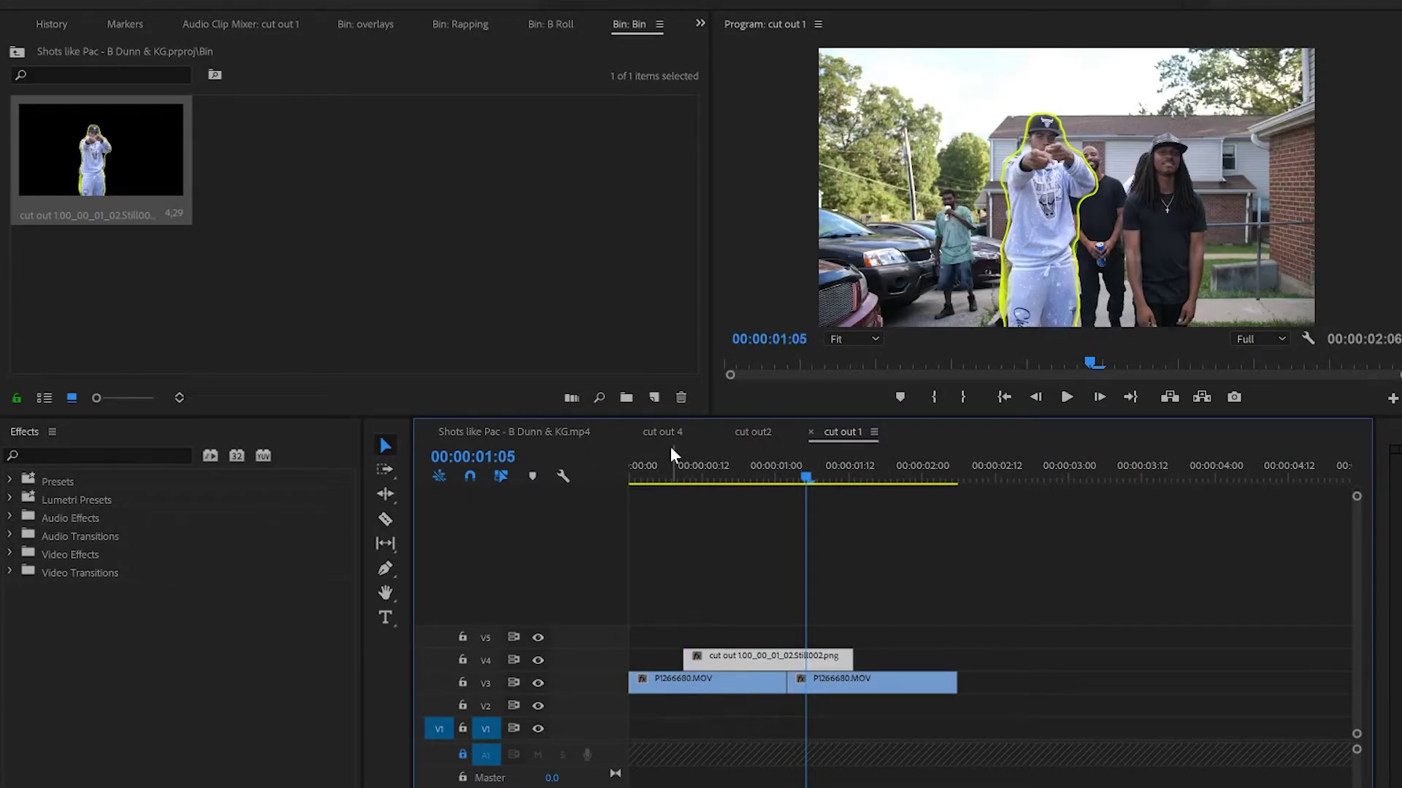
{"action": "left_click", "coordinate": [676, 469]}
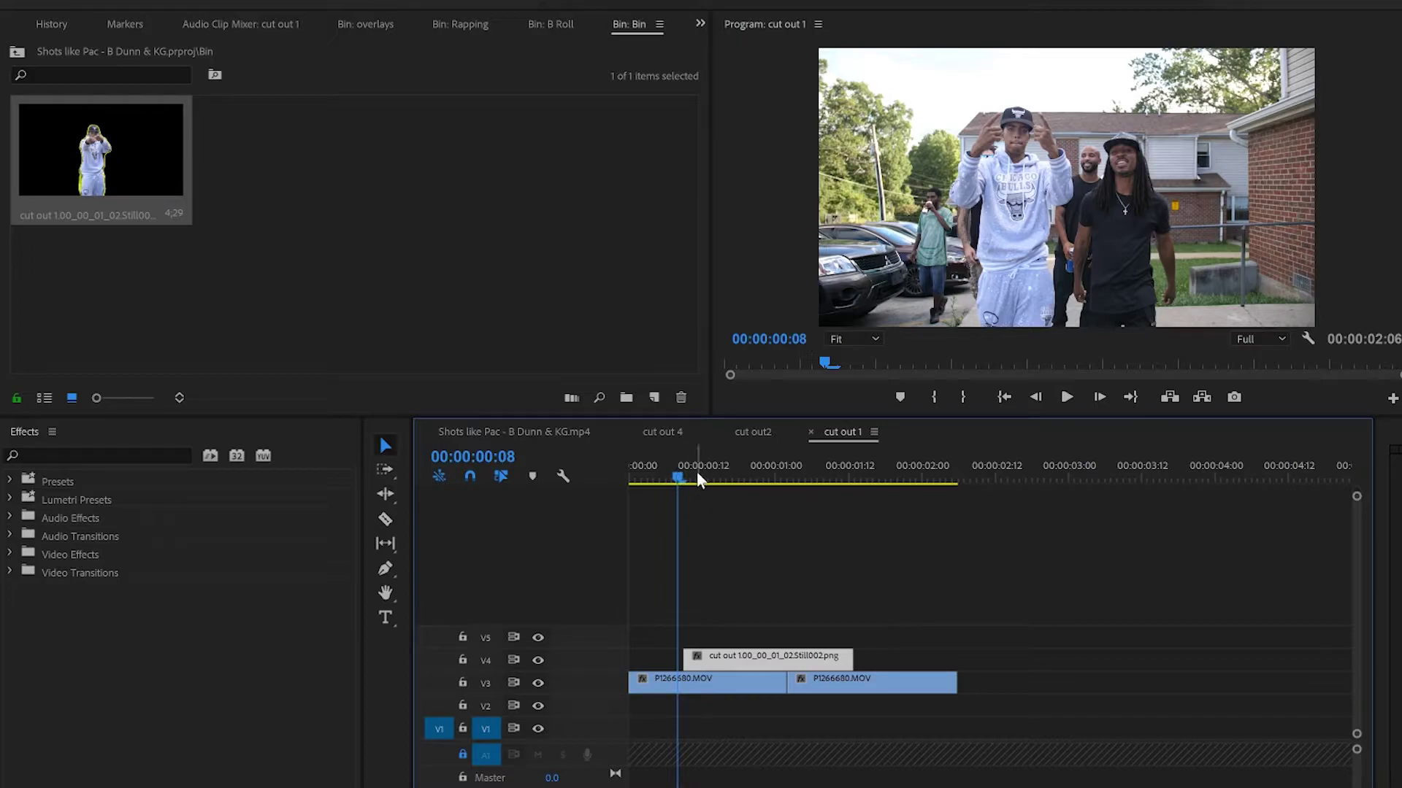
{"action": "left_click_drag", "start_coordinate": [673, 481], "coordinate": [635, 479]}
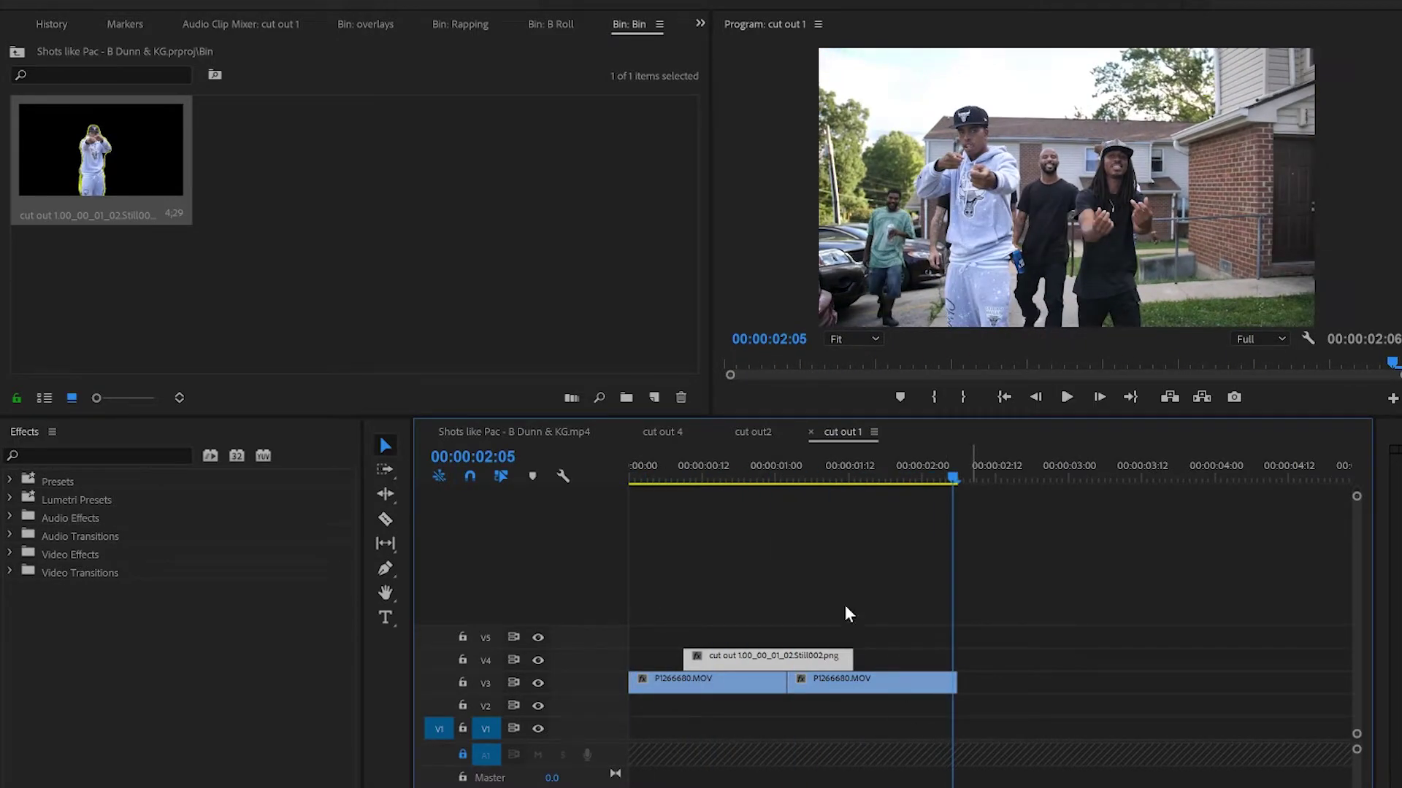
{"action": "left_click", "coordinate": [744, 463]}
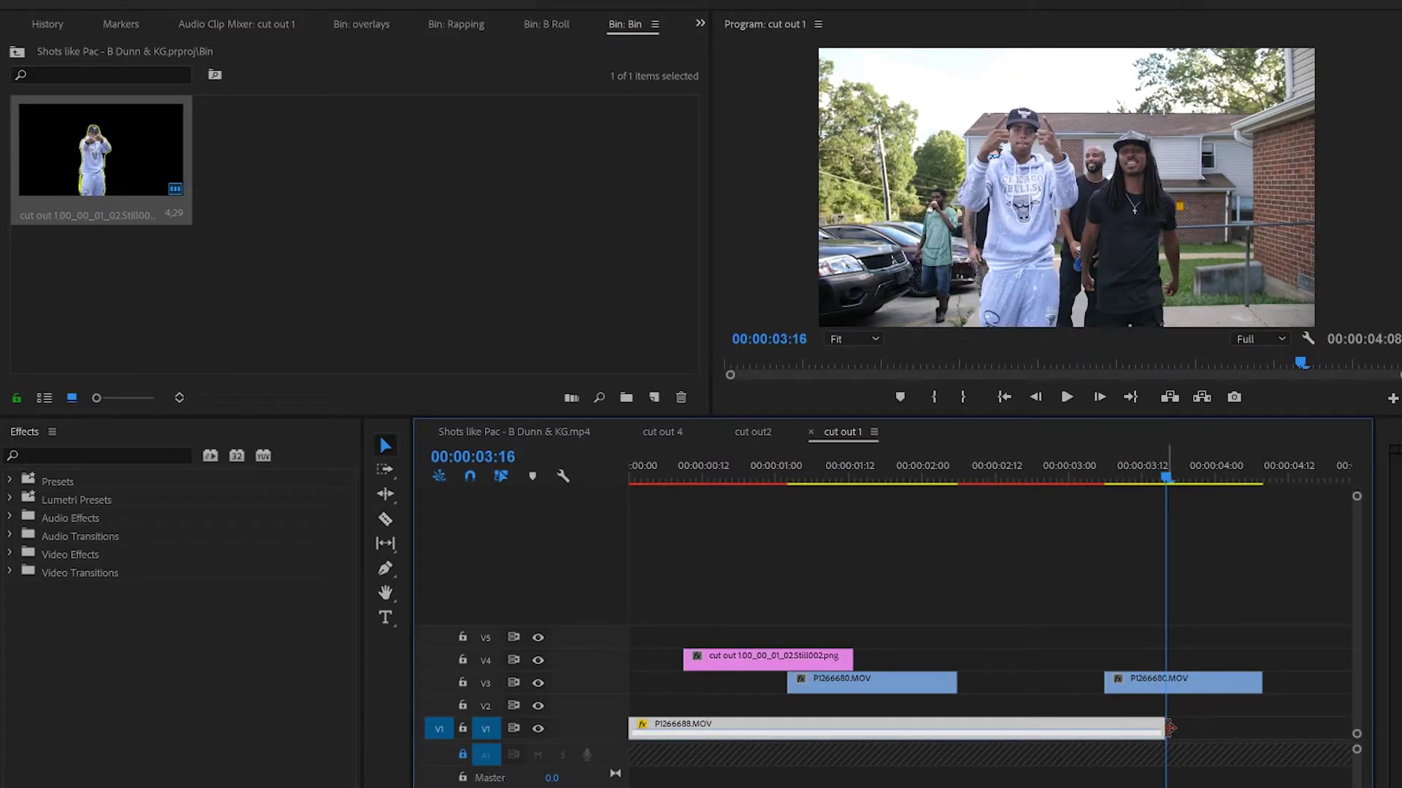
- Fit P1266688.MOV on V3 from the sequence start to the cut at 00:00:01:02, and play the transition
{"action": "left_click_drag", "start_coordinate": [1169, 727], "coordinate": [714, 687]}
{"action": "left_click", "coordinate": [662, 463]}
{"action": "key", "text": "space"}
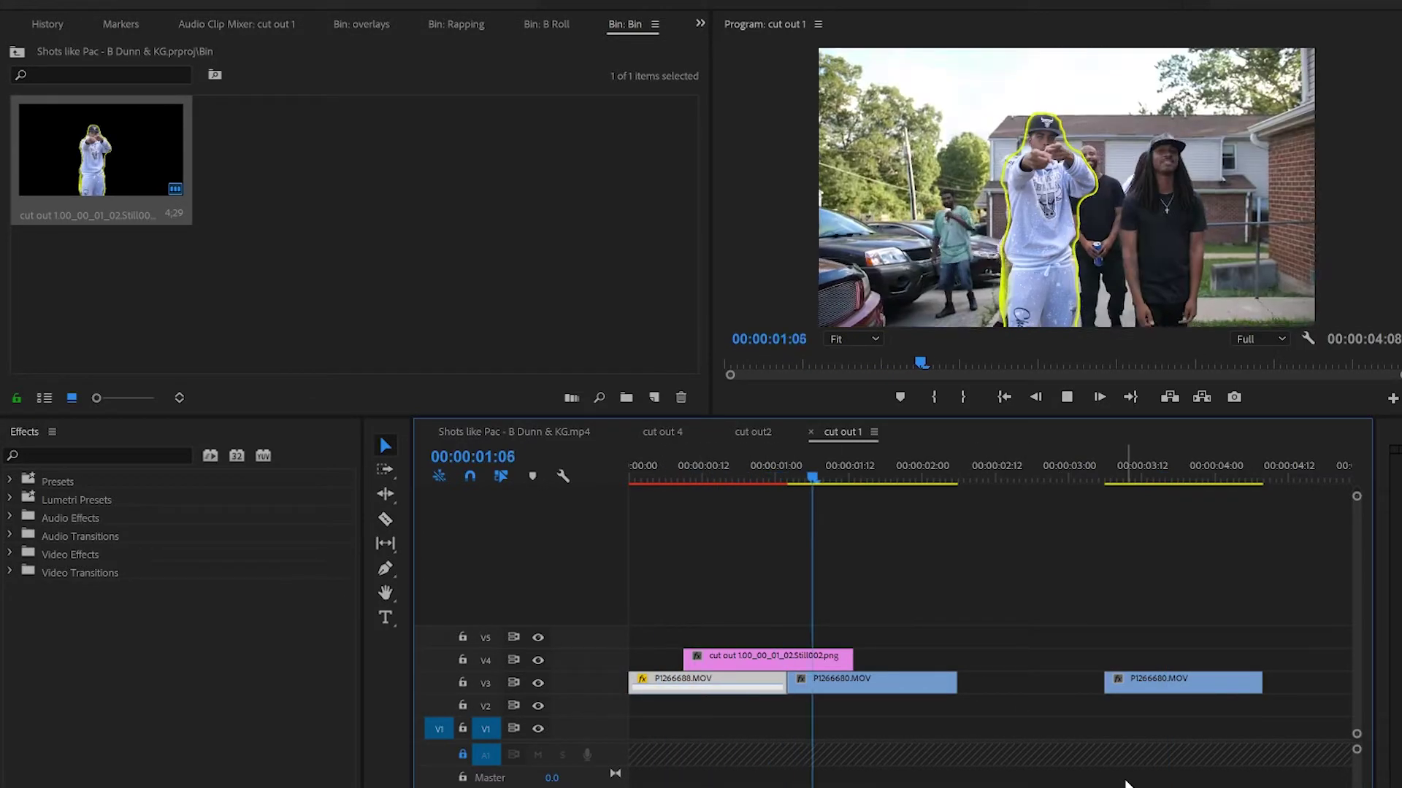
{"action": "left_click", "coordinate": [672, 461]}
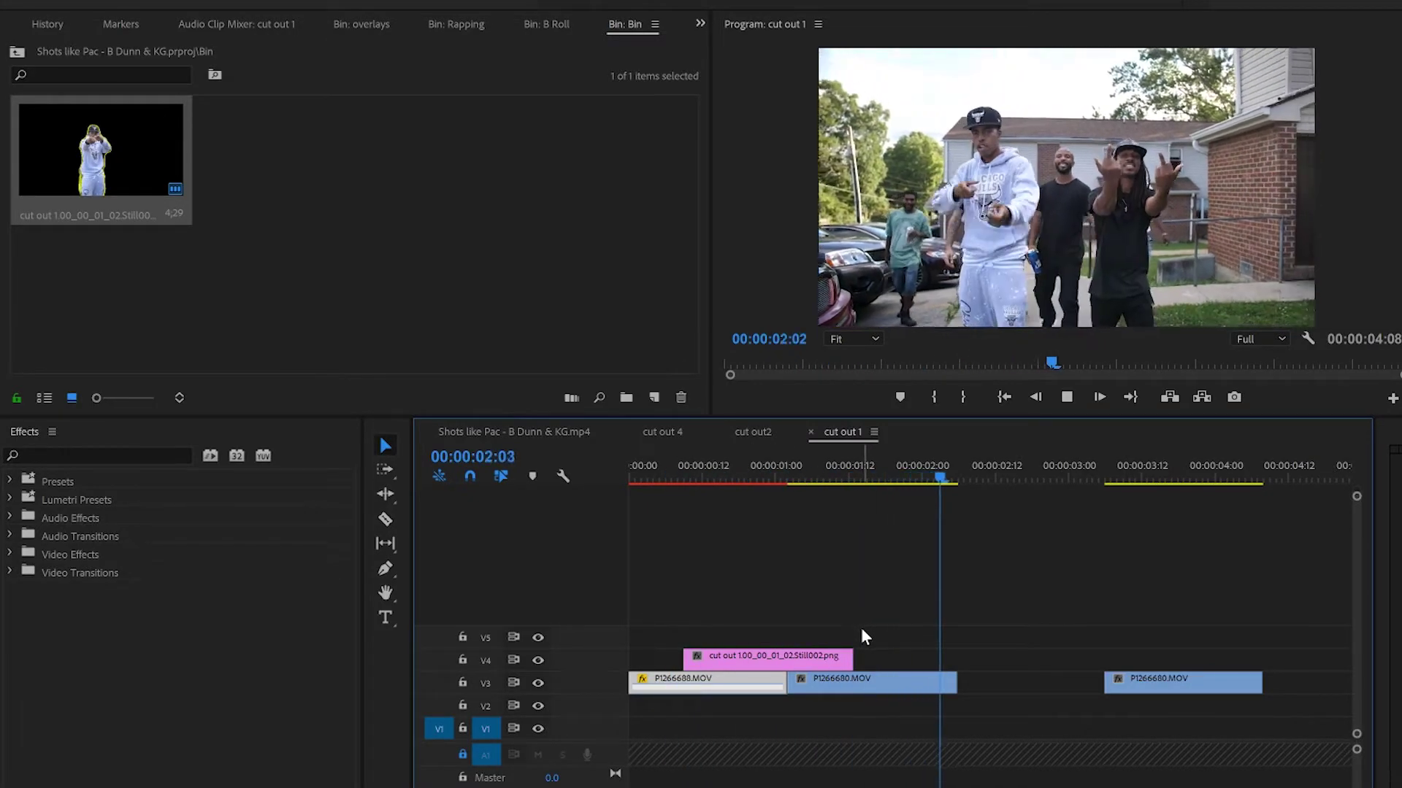
{"action": "key", "text": "space"}
{"action": "left_click", "coordinate": [732, 469]}
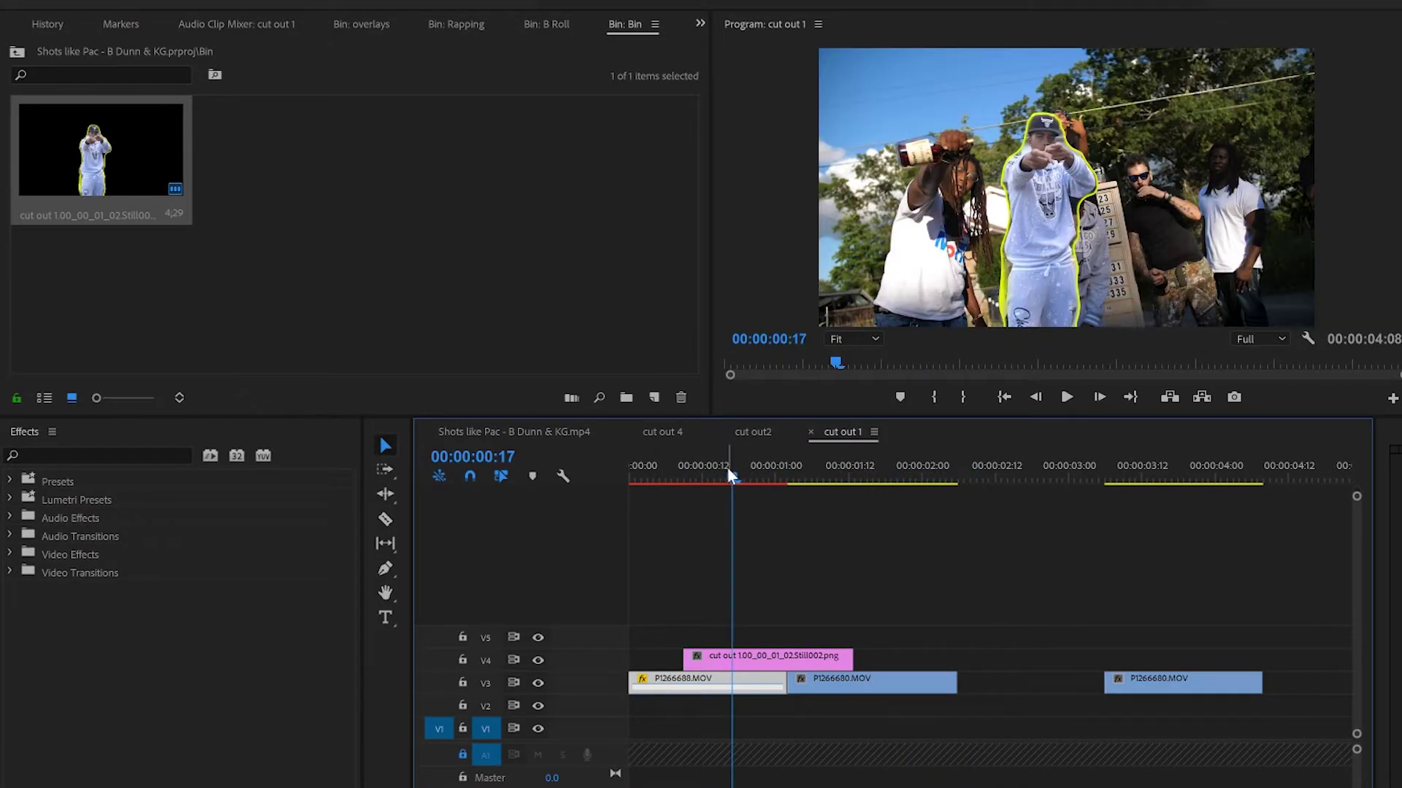
{"action": "key", "text": "Home"}
{"action": "key", "text": "space"}
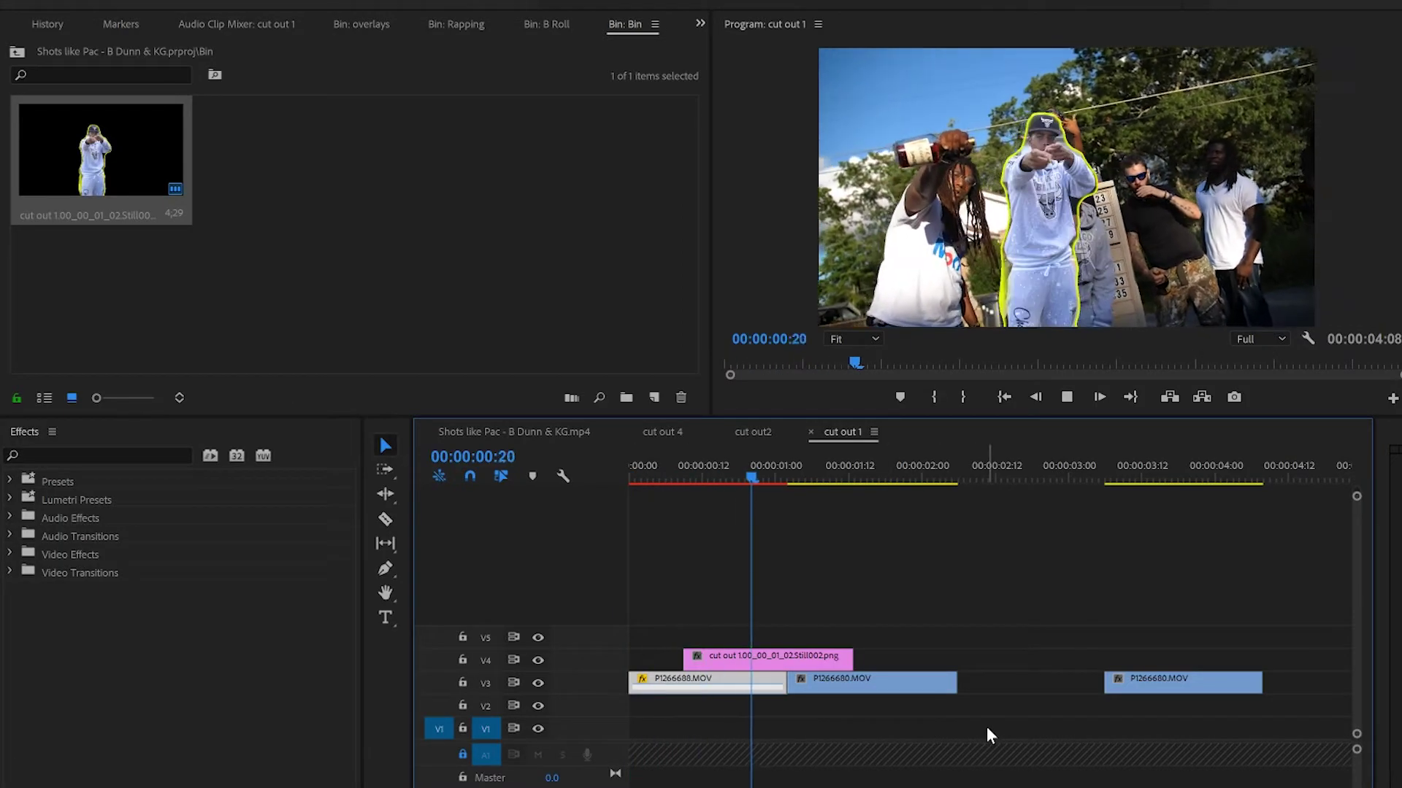
{"action": "key", "text": "space"}
- Cut the start of the V4 still into six one-frame pieces separated by one-frame gaps from 00:00:00:09, and play the flicker
{"action": "left_click_drag", "start_coordinate": [892, 478], "coordinate": [715, 659]}
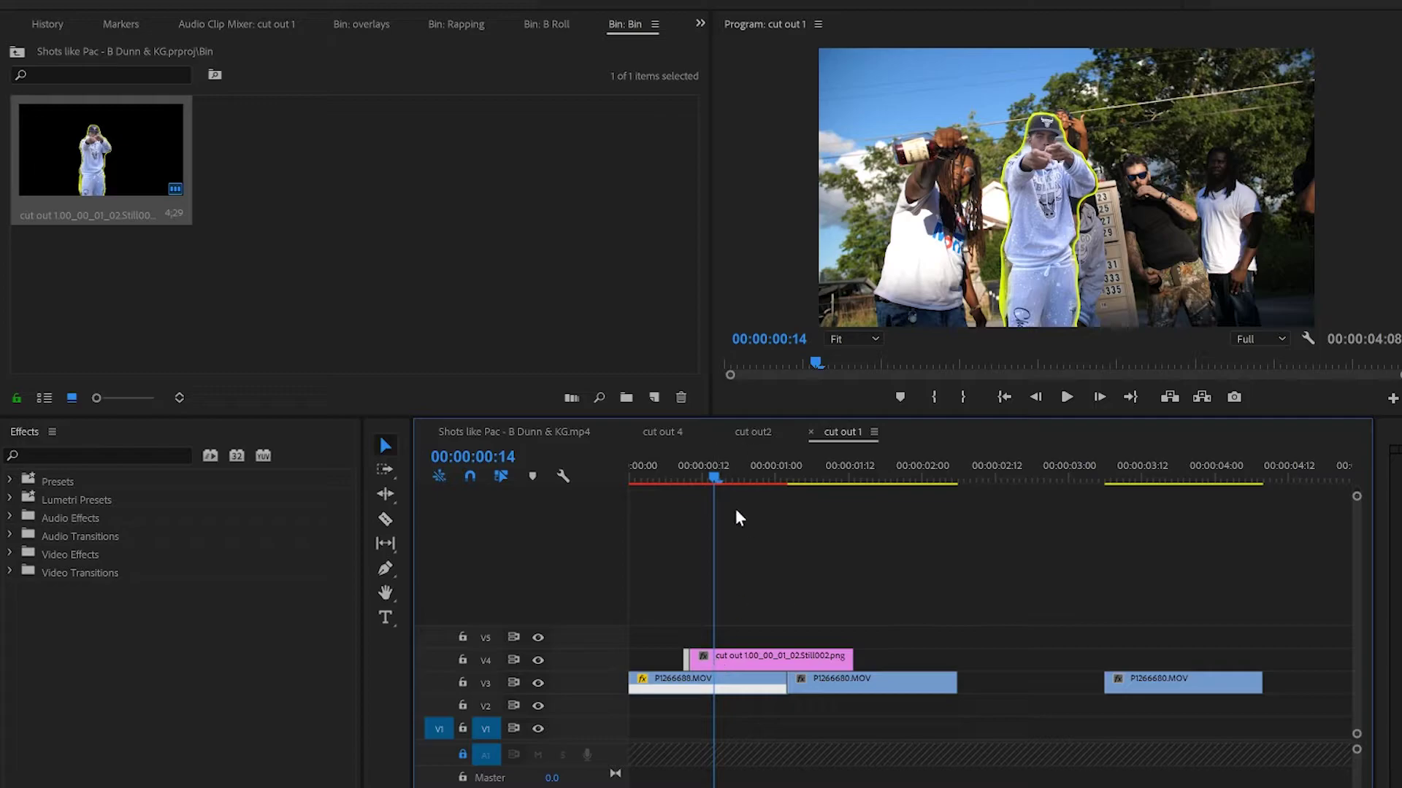
{"action": "left_click_drag", "start_coordinate": [669, 473], "coordinate": [689, 499]}
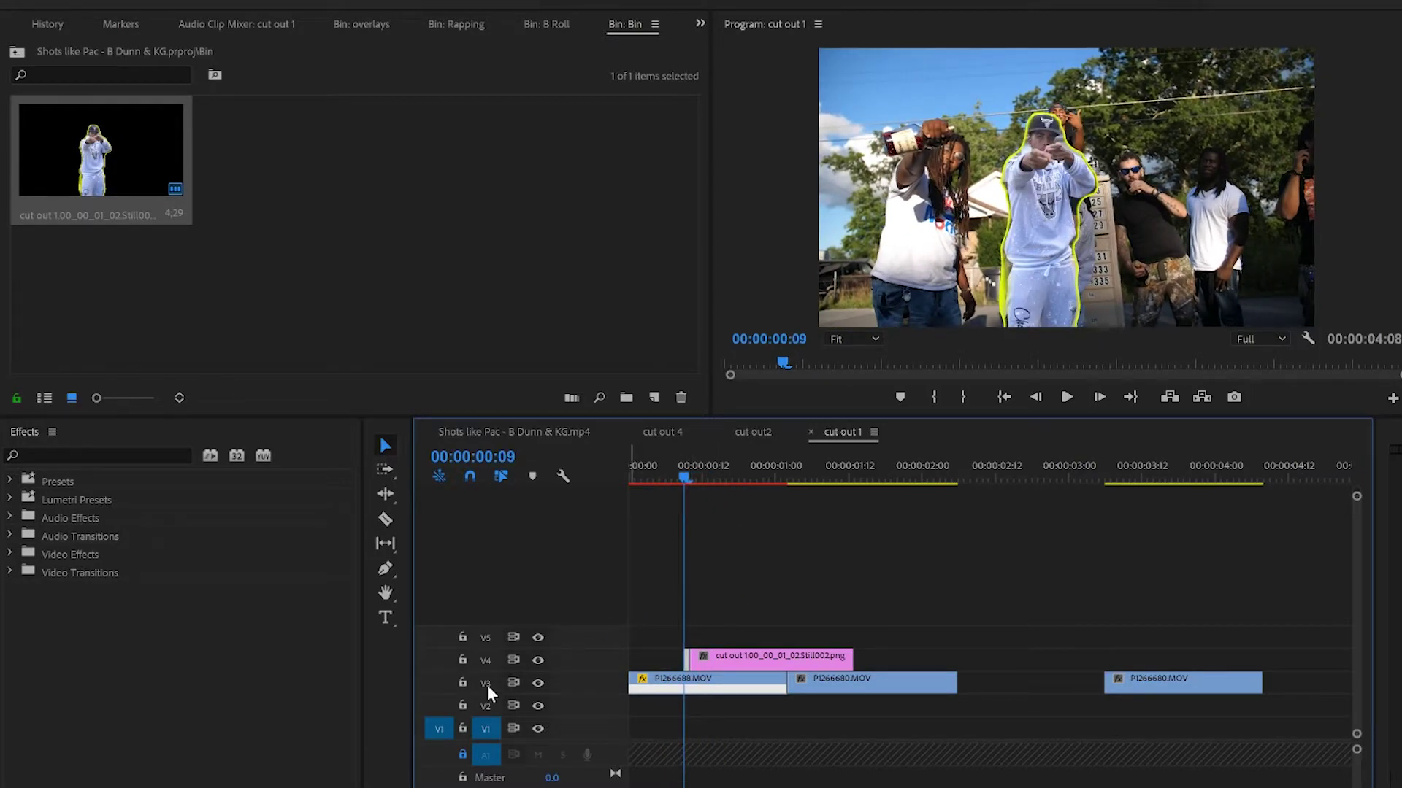
{"action": "left_click", "coordinate": [486, 661]}
{"action": "left_click", "coordinate": [739, 655]}
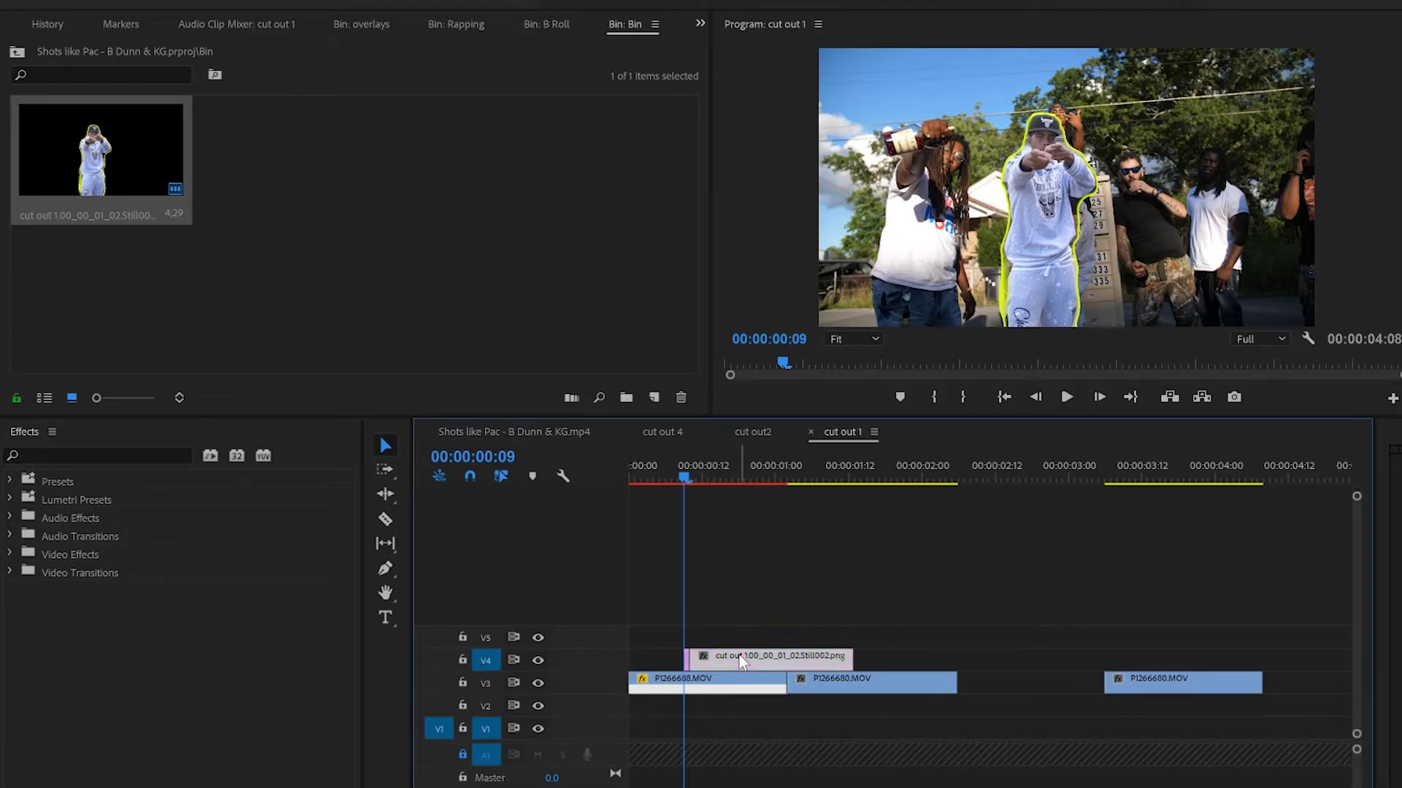
{"action": "key", "text": "Right"}
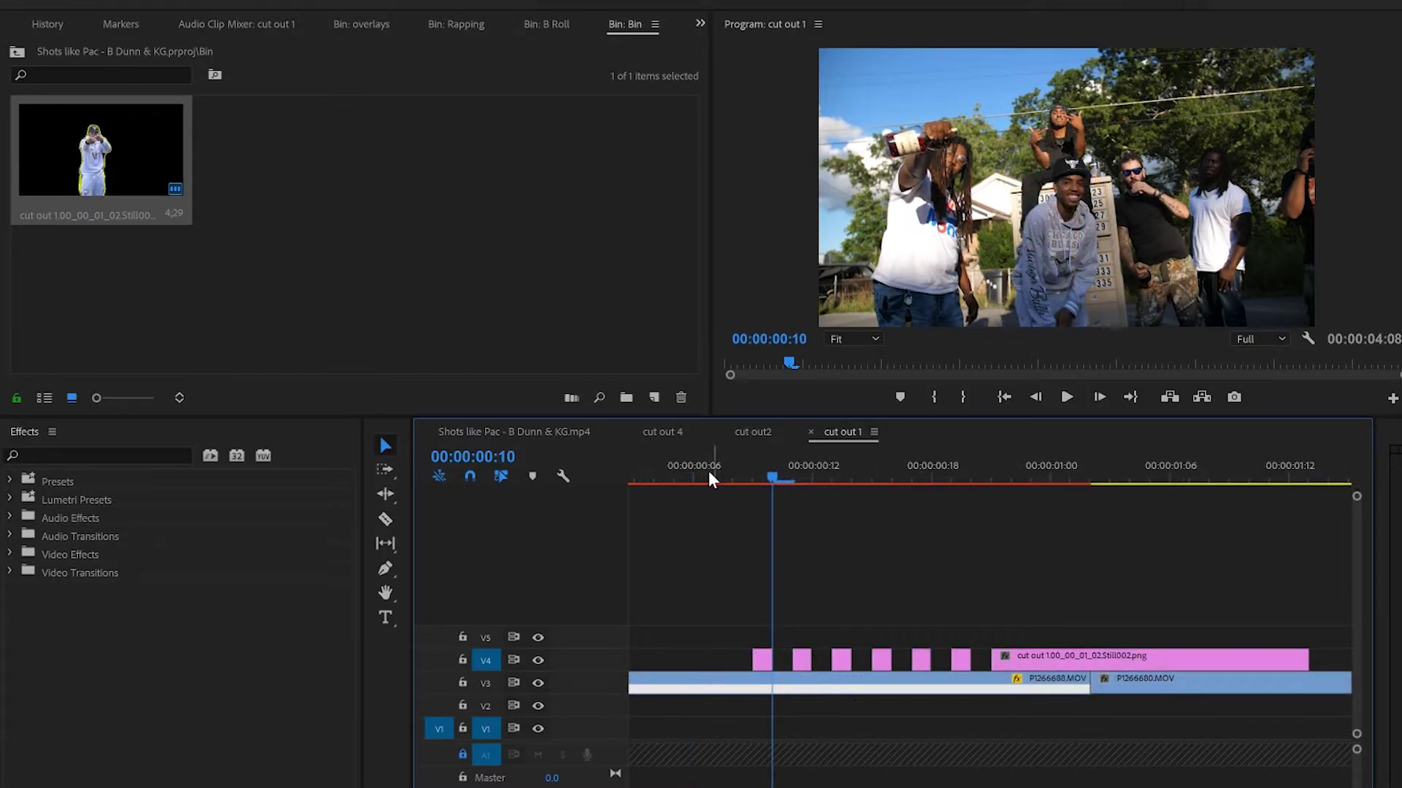
{"action": "left_click", "coordinate": [711, 474]}
{"action": "key", "text": "space"}
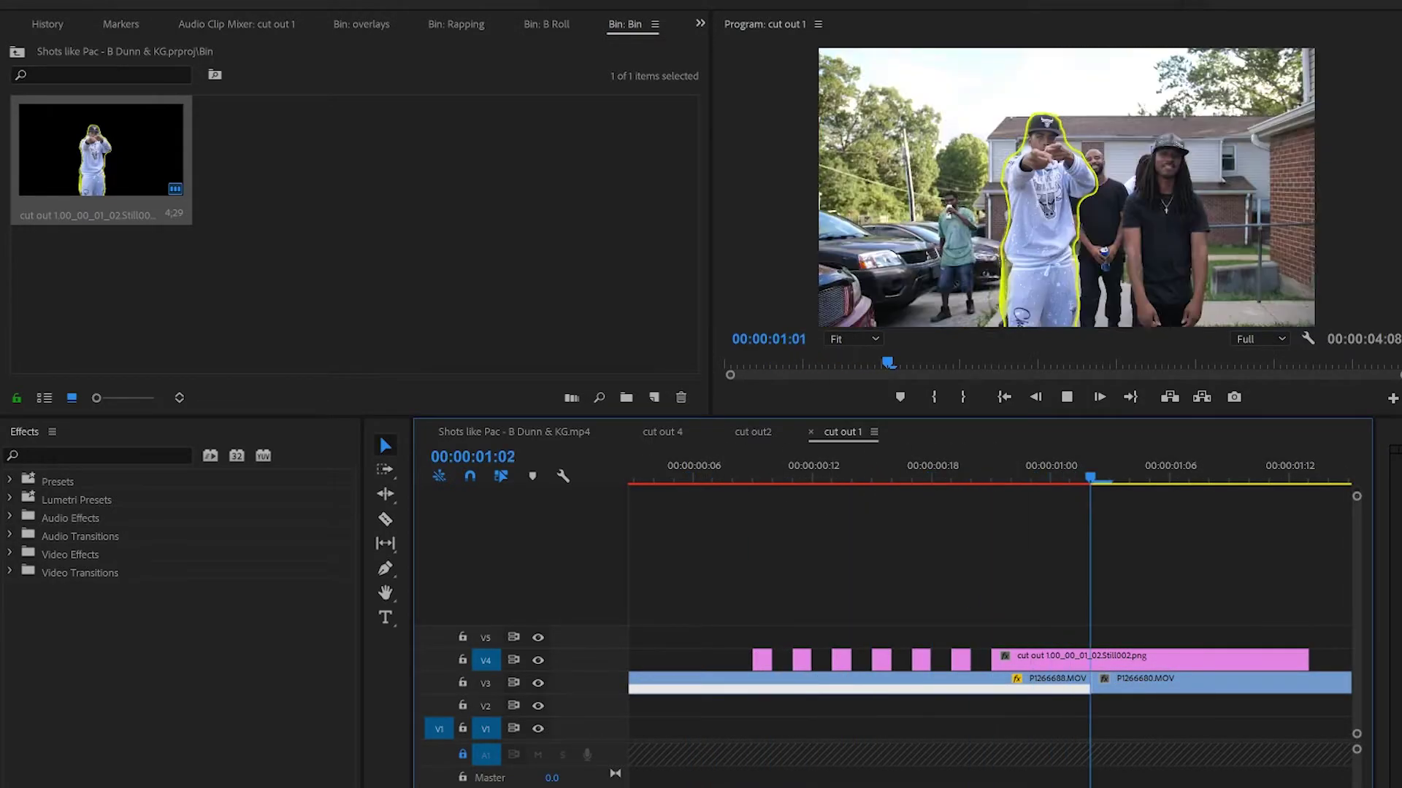
{"action": "key", "text": "minus"}
{"action": "key", "text": "minus"}
{"action": "key", "text": "minus"}
{"action": "key", "text": "space"}
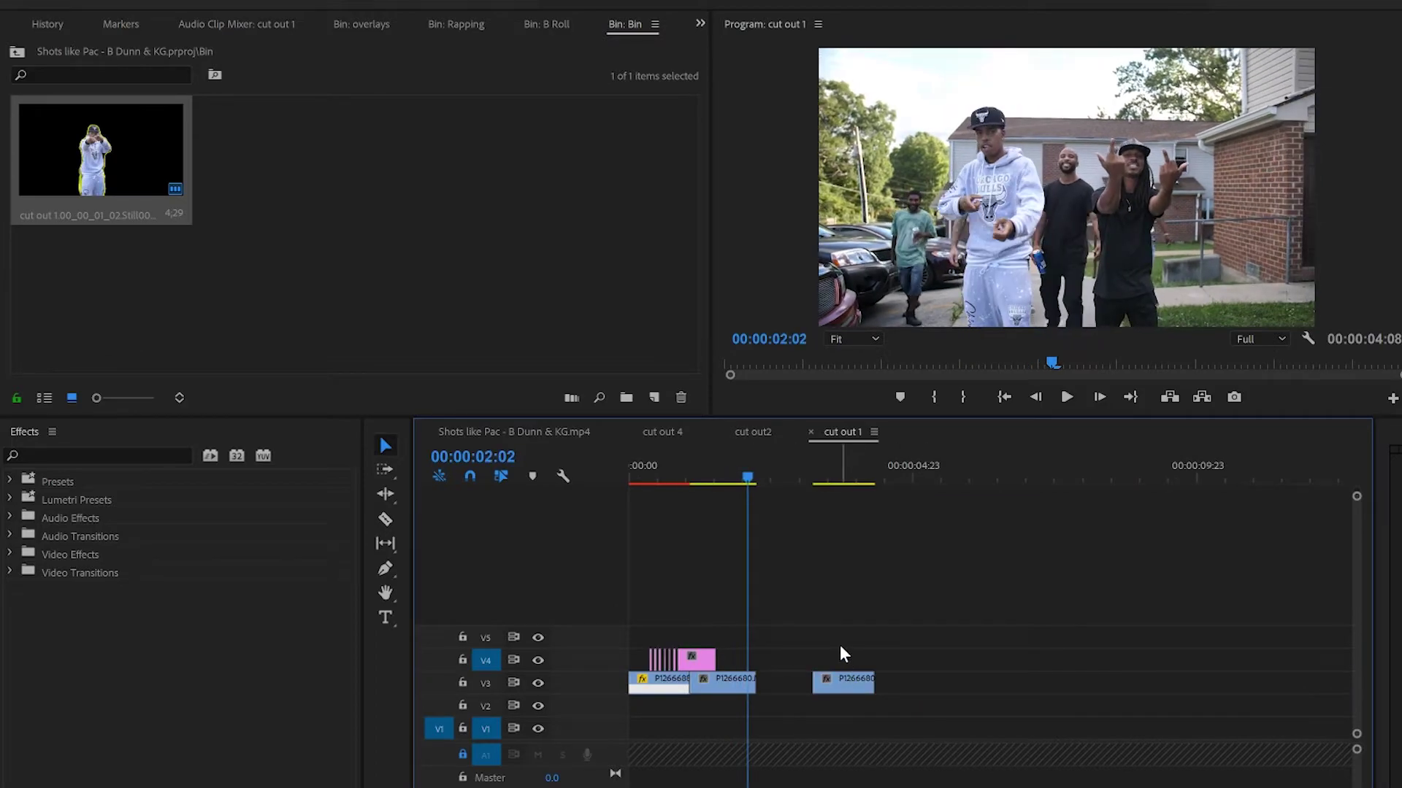
- Trim the end of the long cutout still segment on V4 back to the cut between the two V3 clips
{"action": "left_click", "coordinate": [648, 468]}
{"action": "key", "text": "equal"}
{"action": "key", "text": "equal"}
{"action": "key", "text": "equal"}
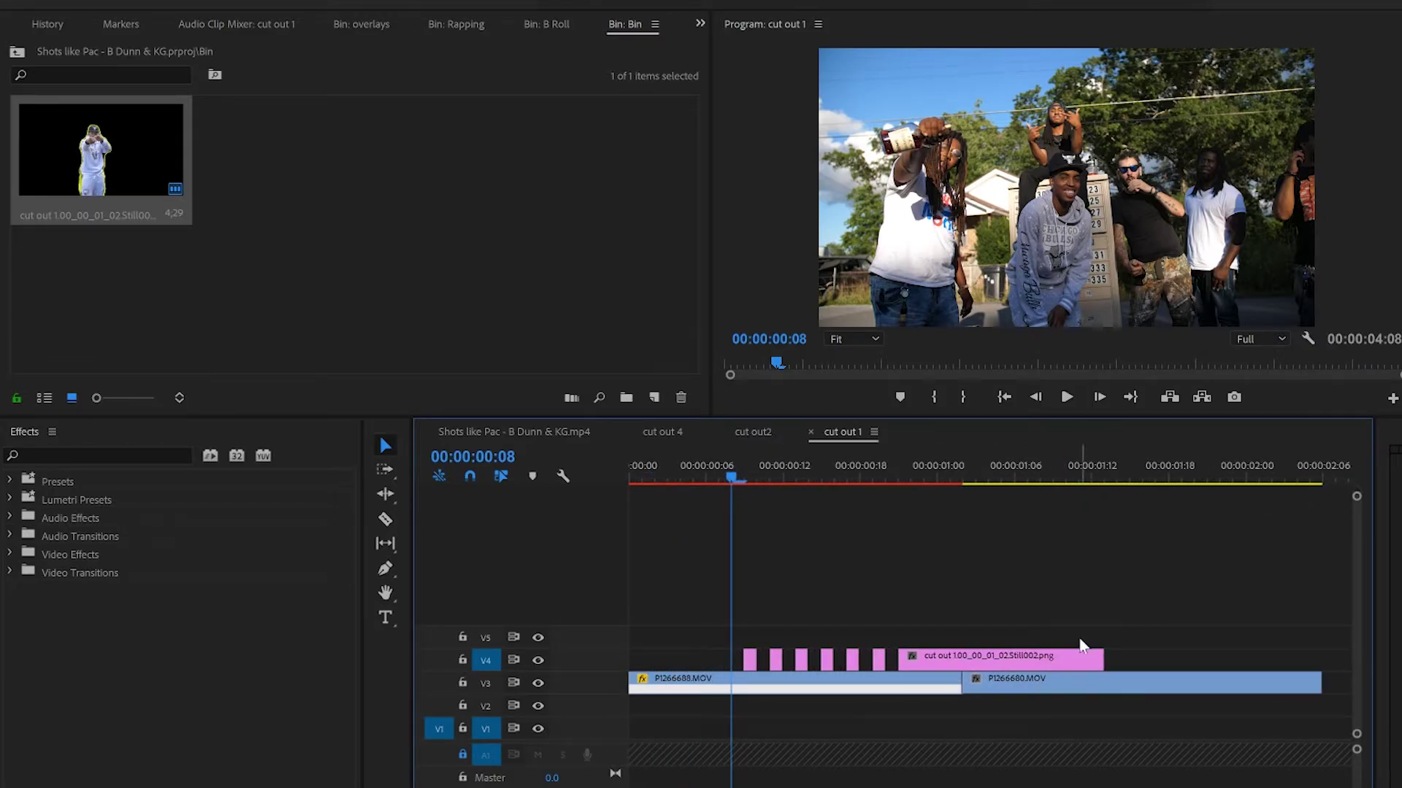
{"action": "left_click_drag", "start_coordinate": [1100, 665], "coordinate": [962, 668]}
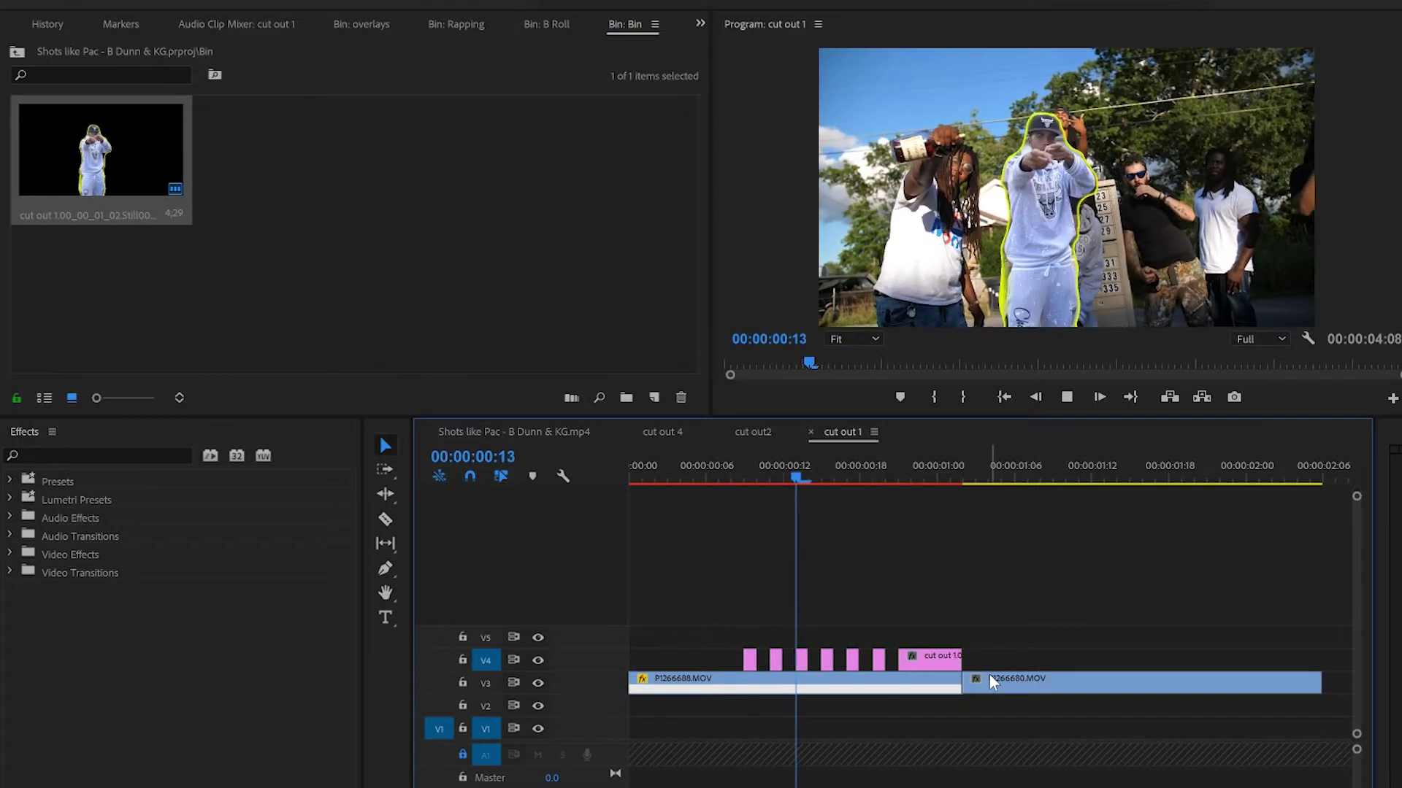
- Play the sequence repeatedly from near the start to check the flickering cutout leading into the second clip
{"action": "key", "text": "space"}
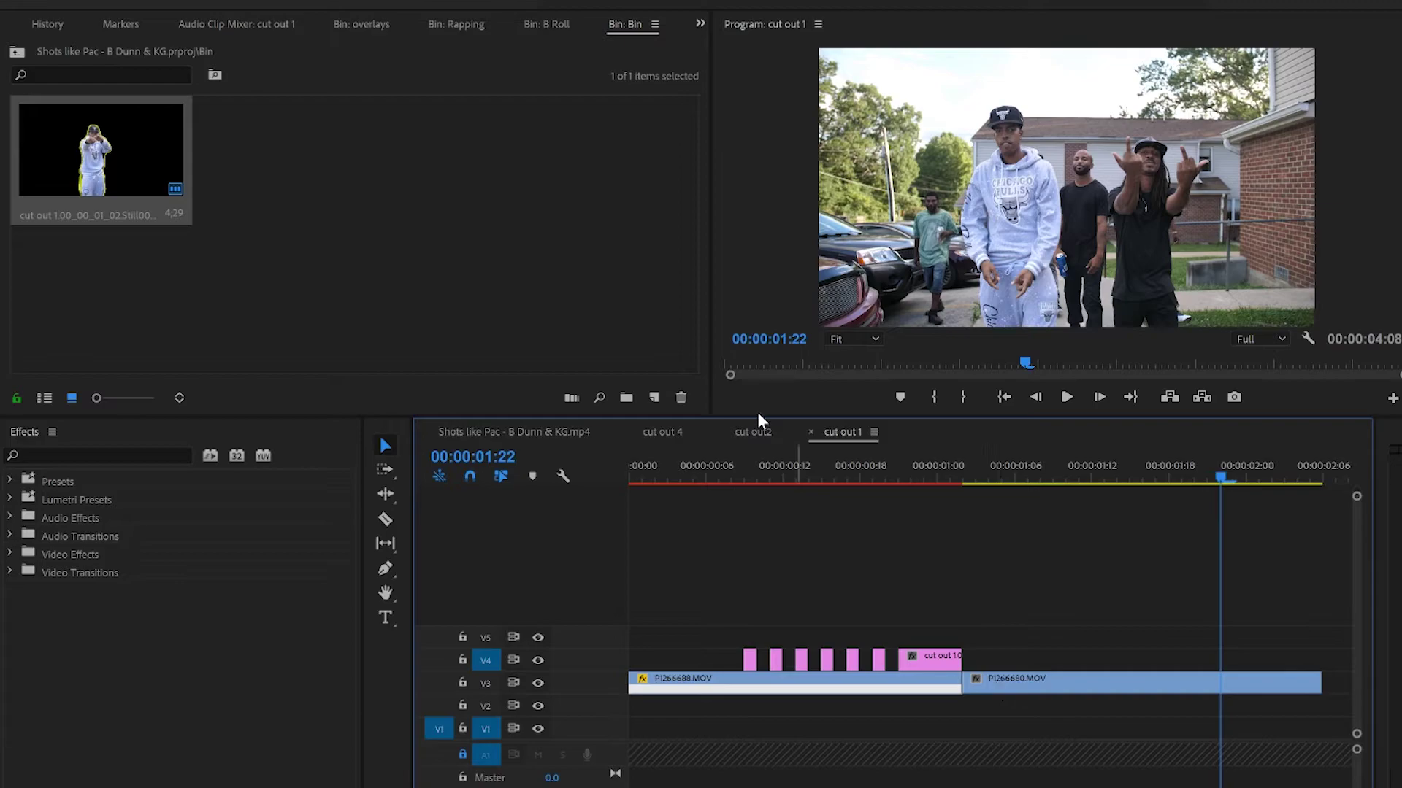
{"action": "left_click", "coordinate": [689, 469]}
{"action": "key", "text": "space"}
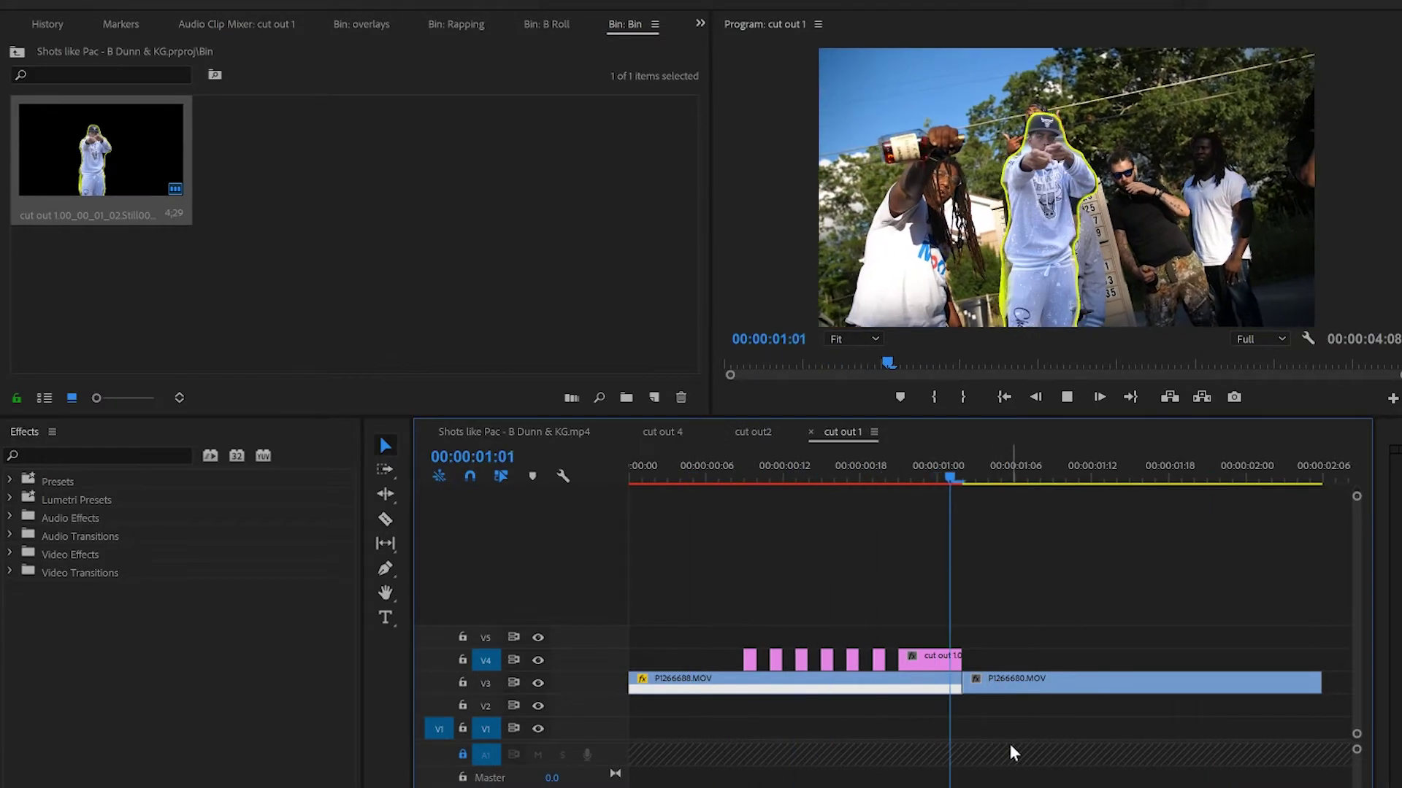
{"action": "key", "text": "space"}
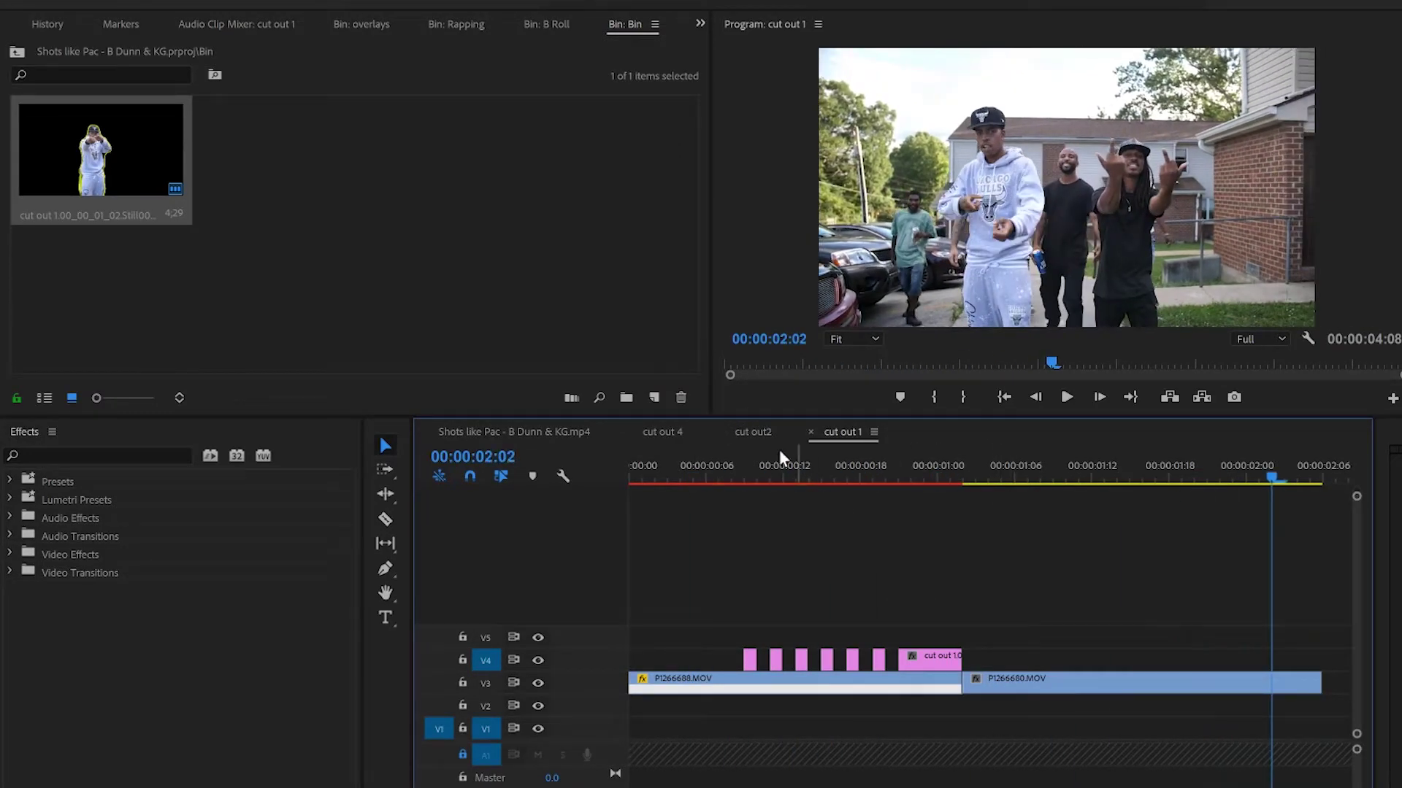
{"action": "left_click", "coordinate": [669, 456]}
{"action": "key", "text": "space"}
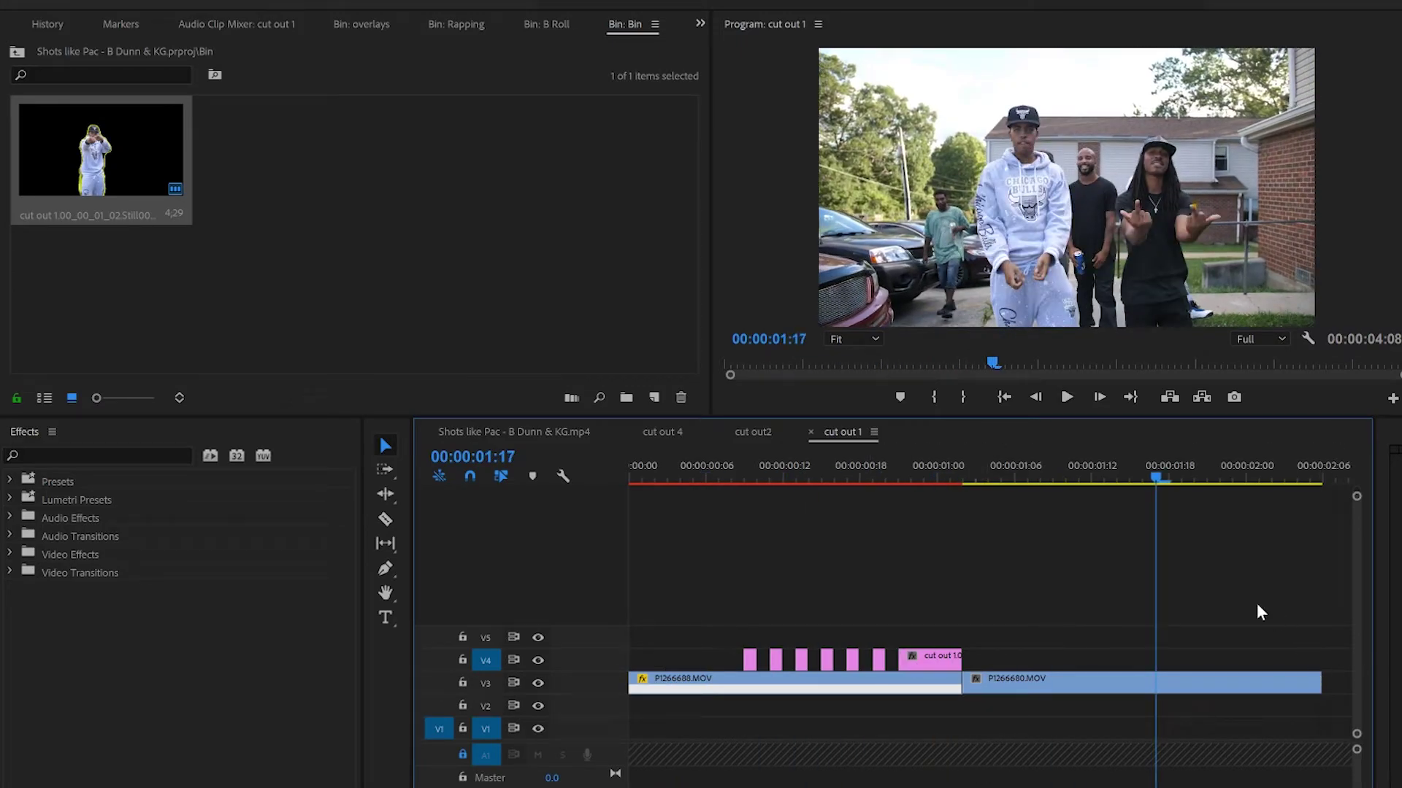
{"action": "left_click_drag", "start_coordinate": [764, 473], "coordinate": [850, 507]}
- Browse the effect presets to the BJK TRIPPY TRANSITIONS PRESET in the BJK Productions Transitions Pack
{"action": "left_click", "coordinate": [863, 684]}
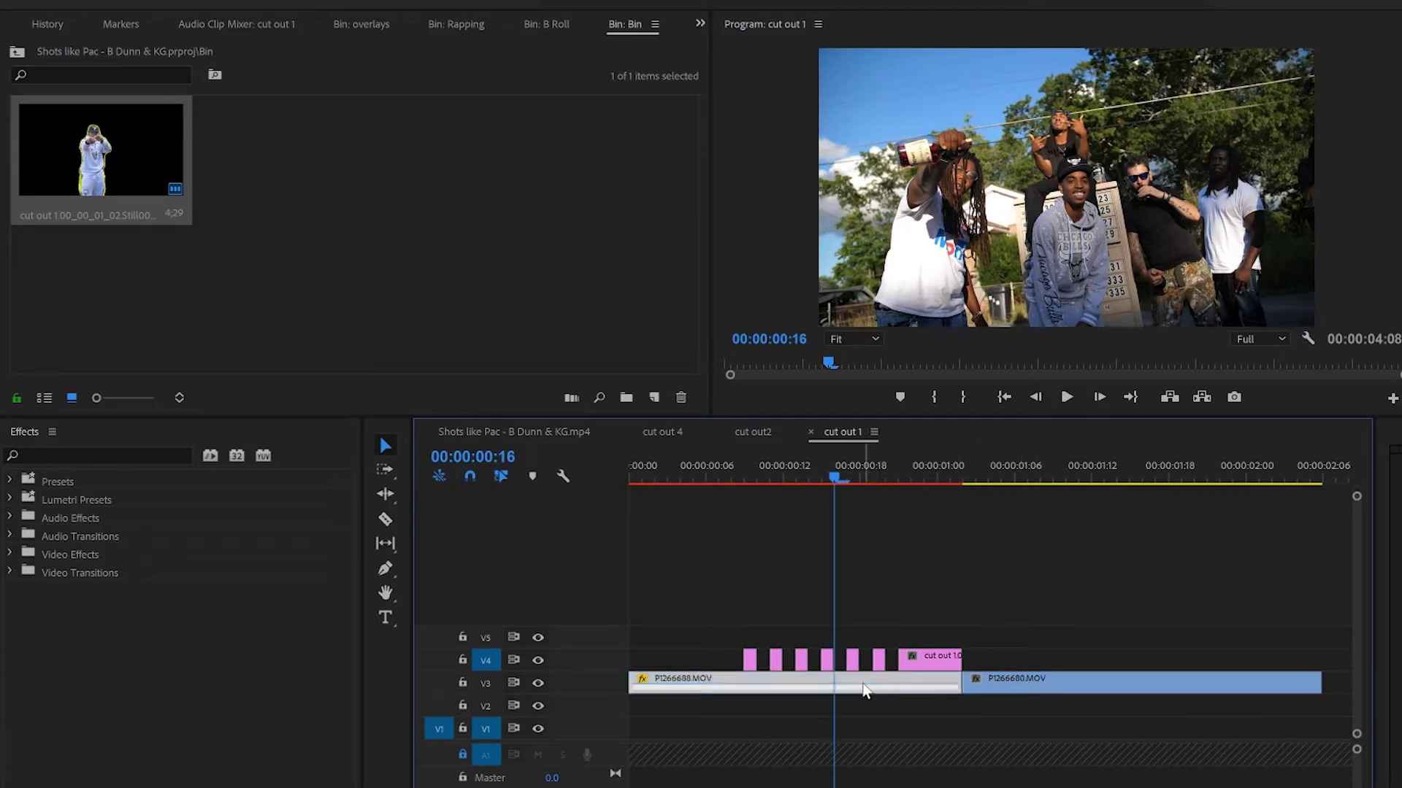
{"action": "left_click_drag", "start_coordinate": [837, 482], "coordinate": [924, 506]}
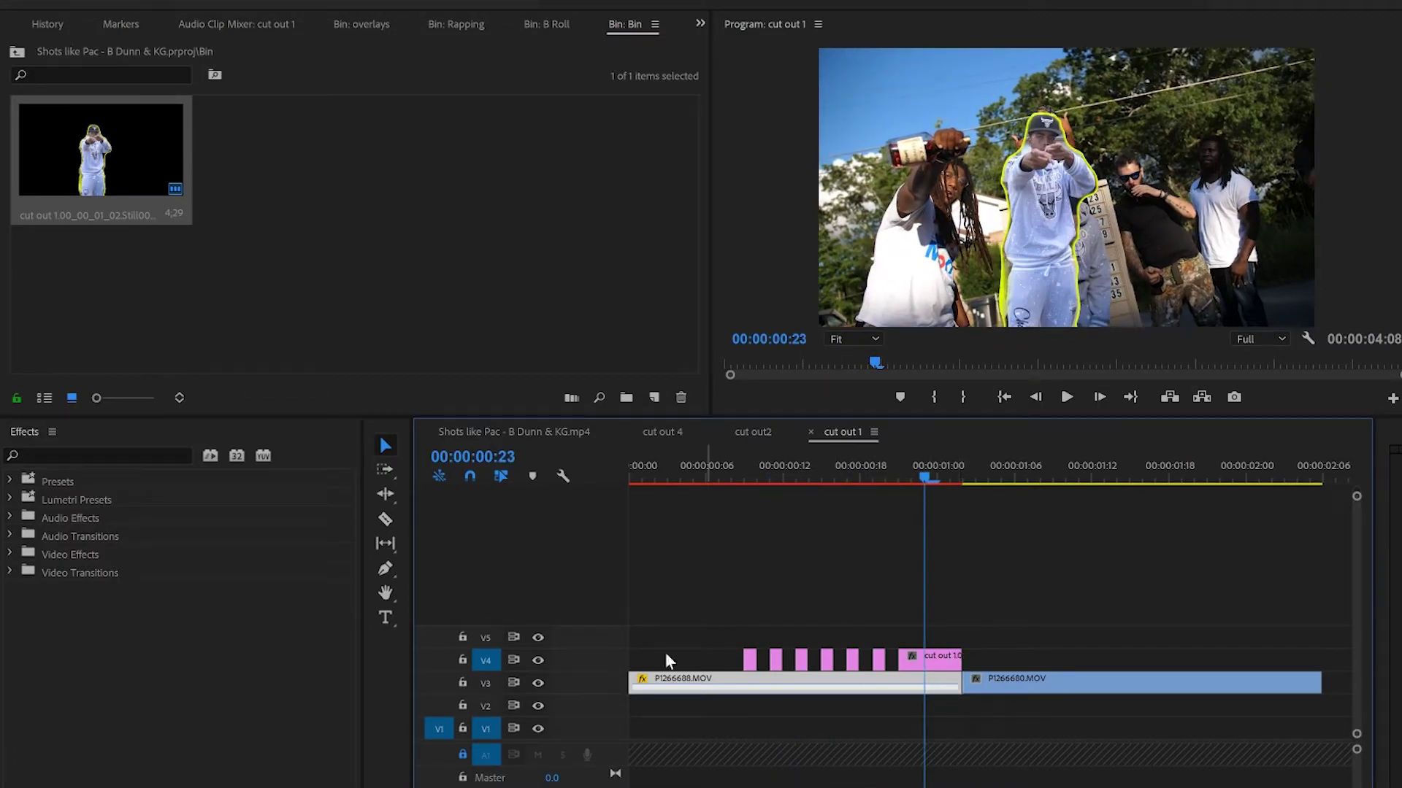
{"action": "left_click", "coordinate": [7, 481]}
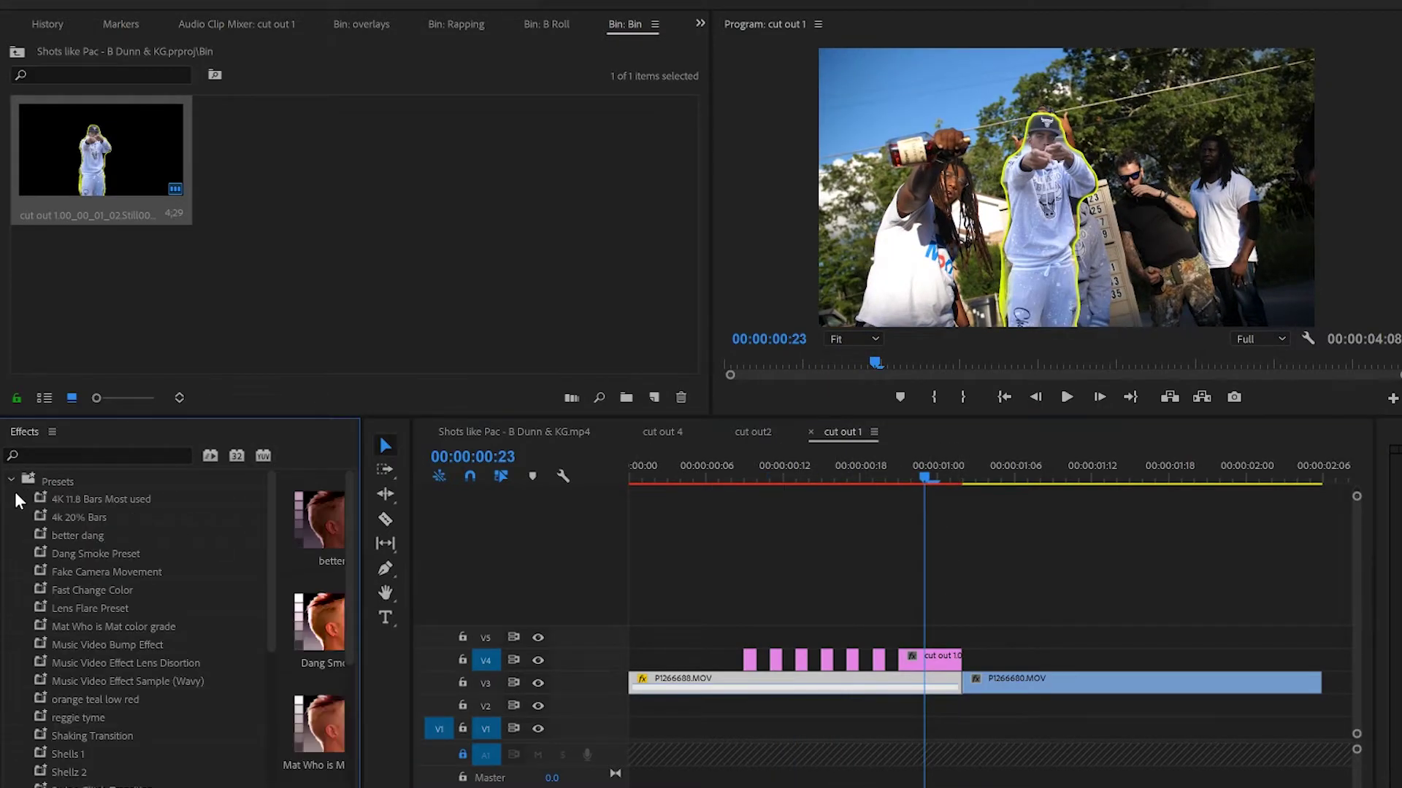
{"action": "scroll", "coordinate": [59, 681], "scroll_direction": "down", "scroll_amount": 3}
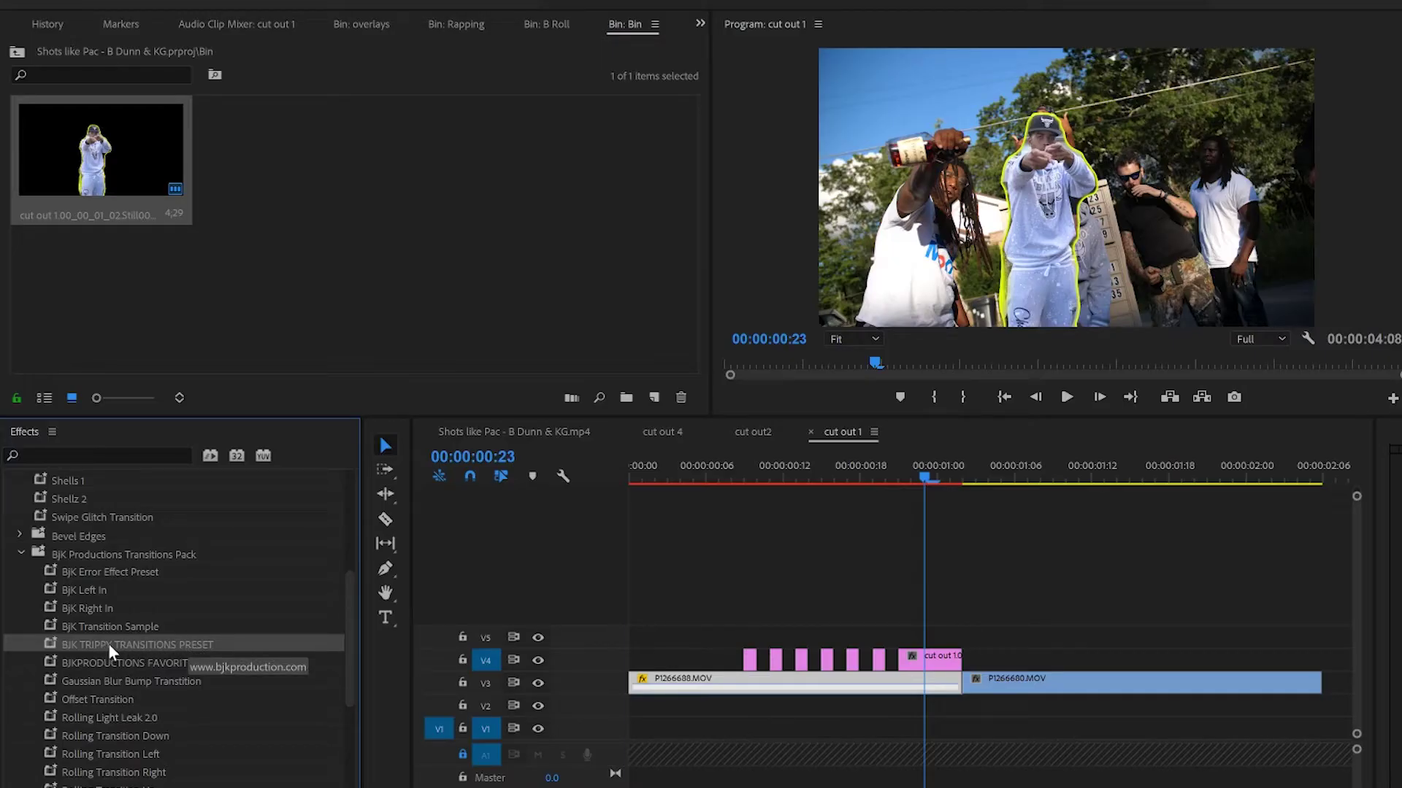
- Cut P1266688.MOV on V3 at 00:00:00:16 and apply the BJK TRIPPY TRANSITIONS PRESET to the piece leading into the second clip
{"action": "left_click_drag", "start_coordinate": [937, 484], "coordinate": [742, 485]}
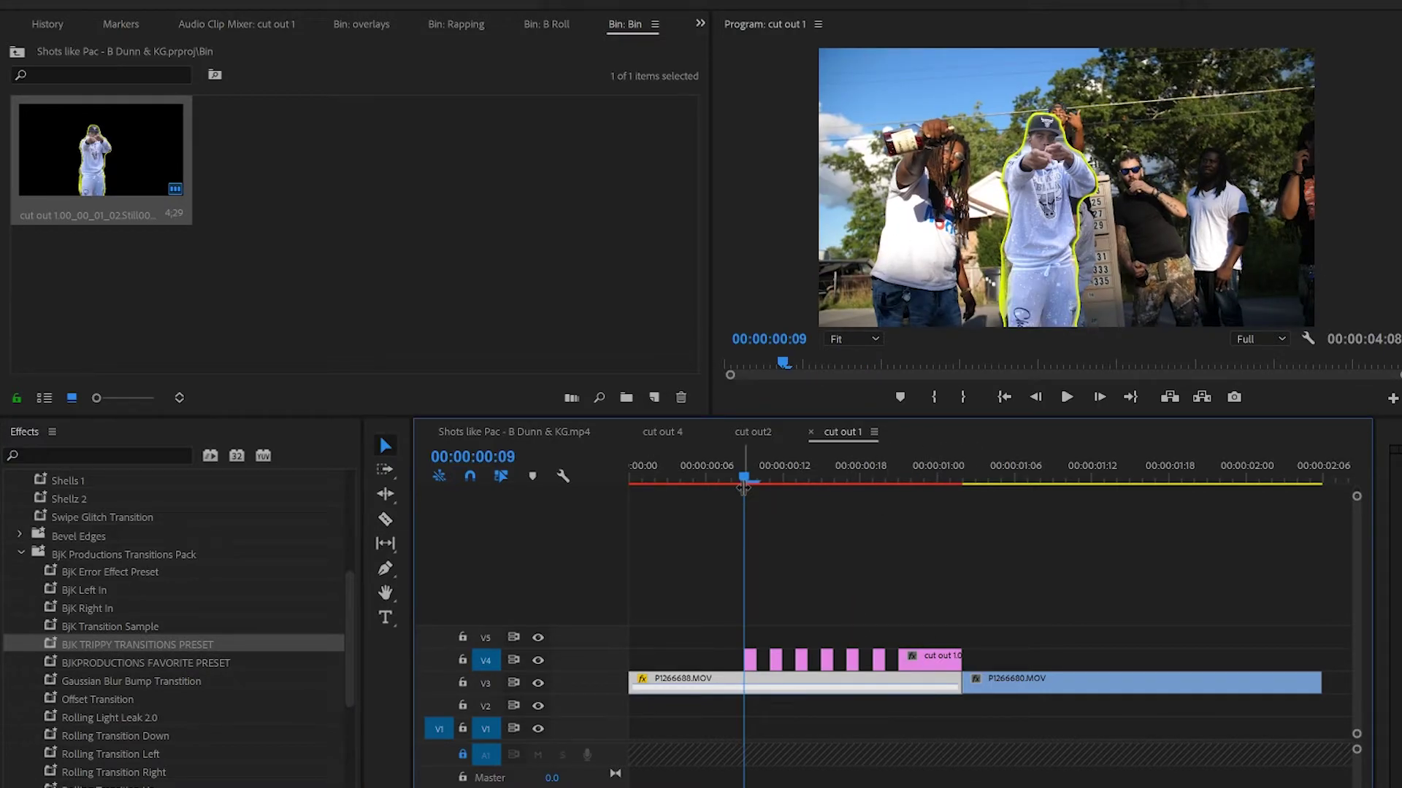
{"action": "left_click", "coordinate": [967, 481]}
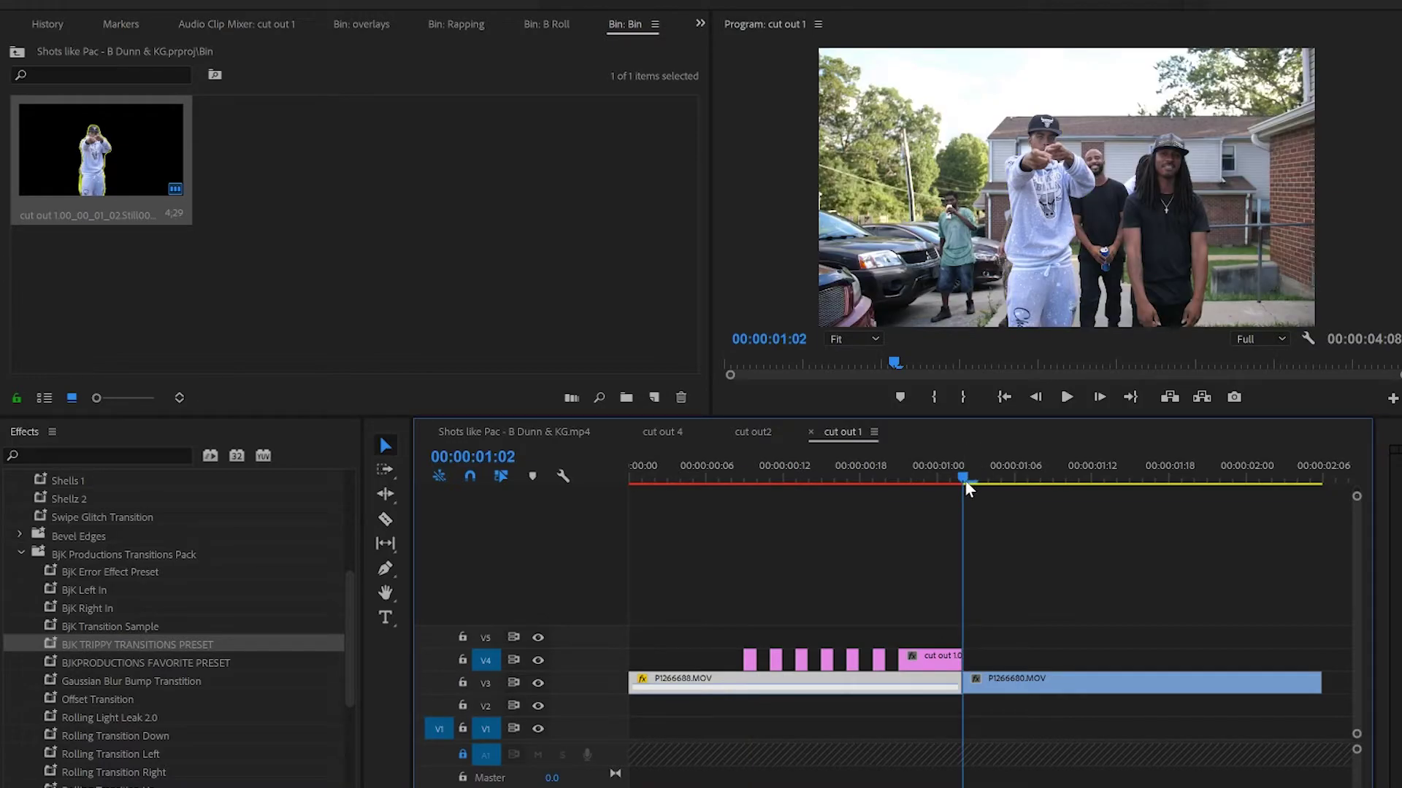
{"action": "key", "text": "shift+Left"}
{"action": "key", "text": "shift+Left"}
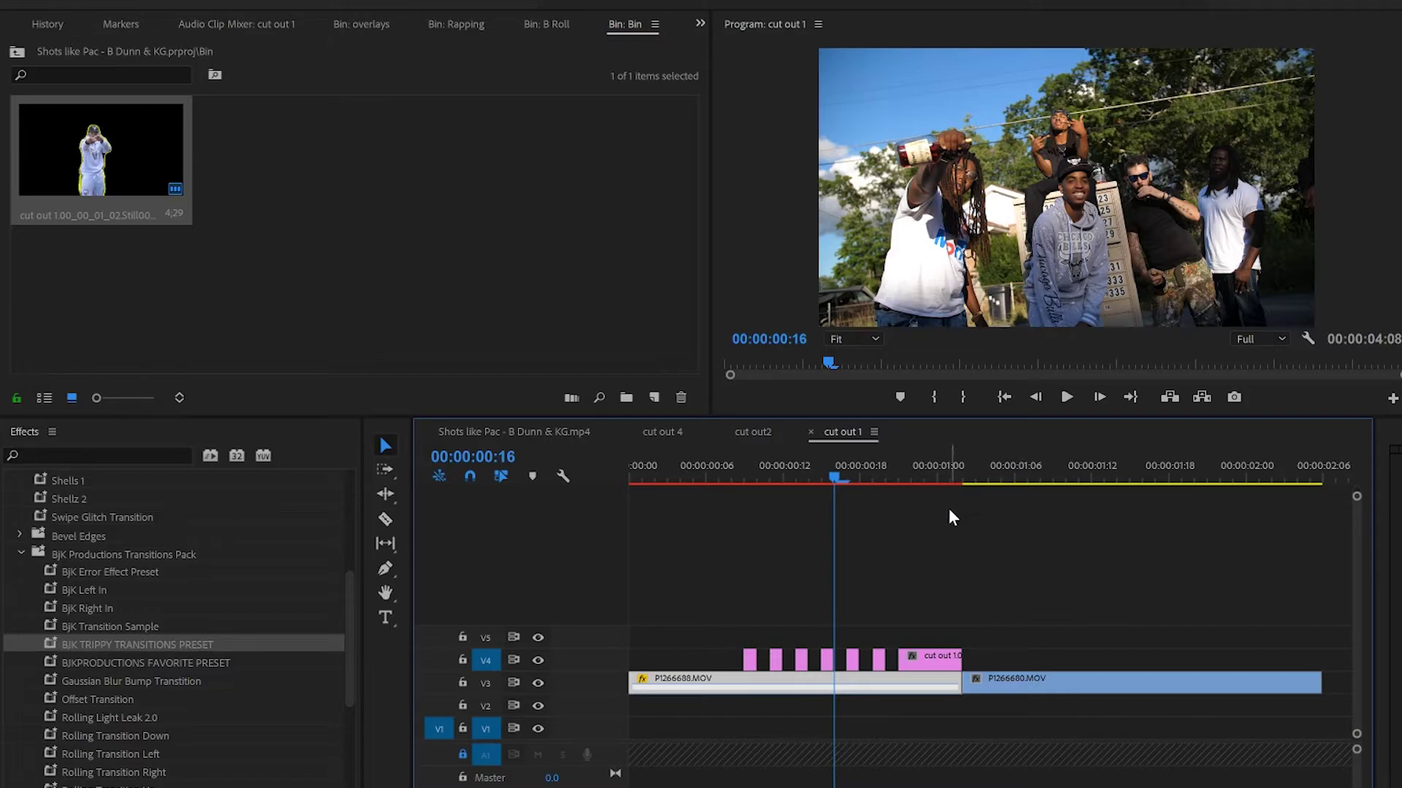
{"action": "key", "text": "c"}
{"action": "left_click", "coordinate": [836, 690]}
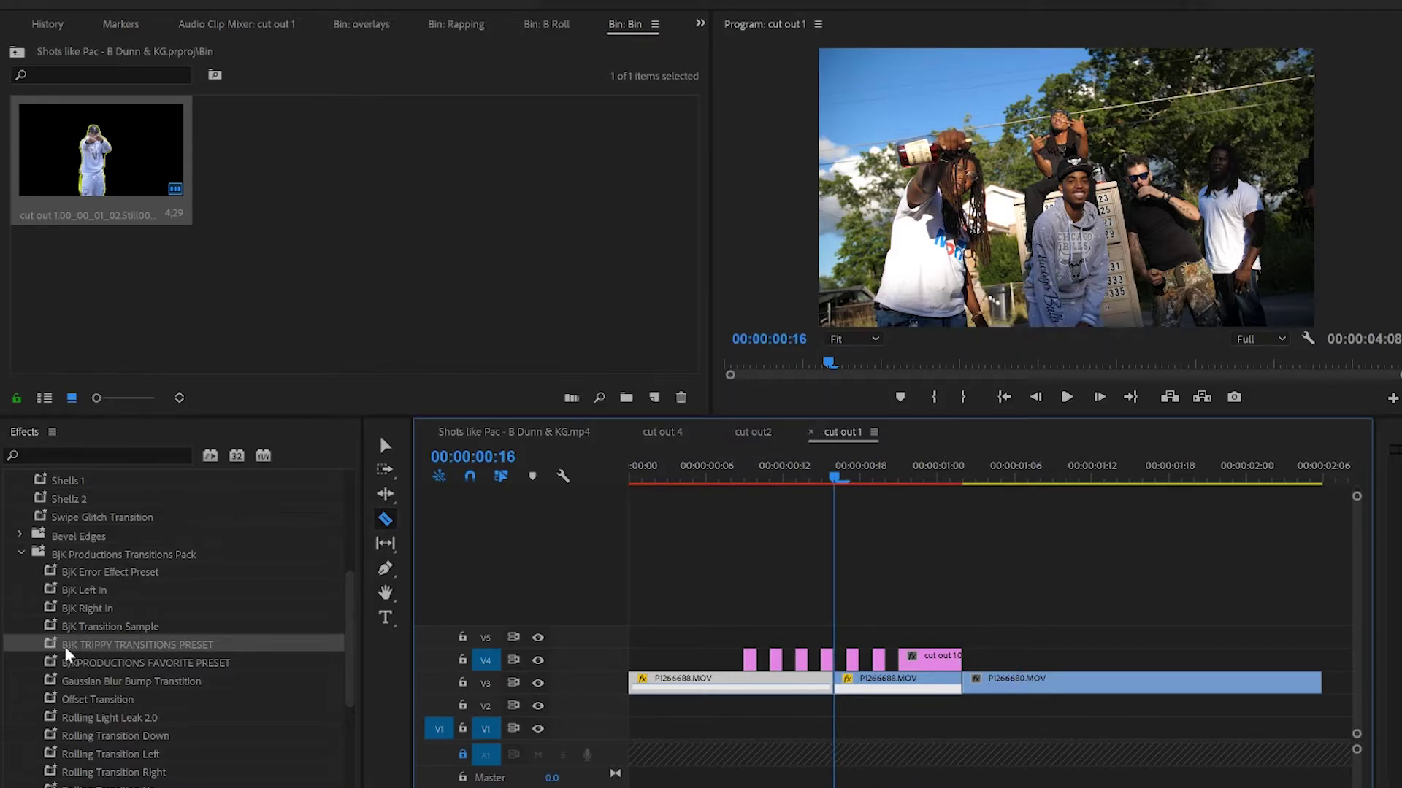
{"action": "left_click_drag", "start_coordinate": [65, 649], "coordinate": [864, 689]}
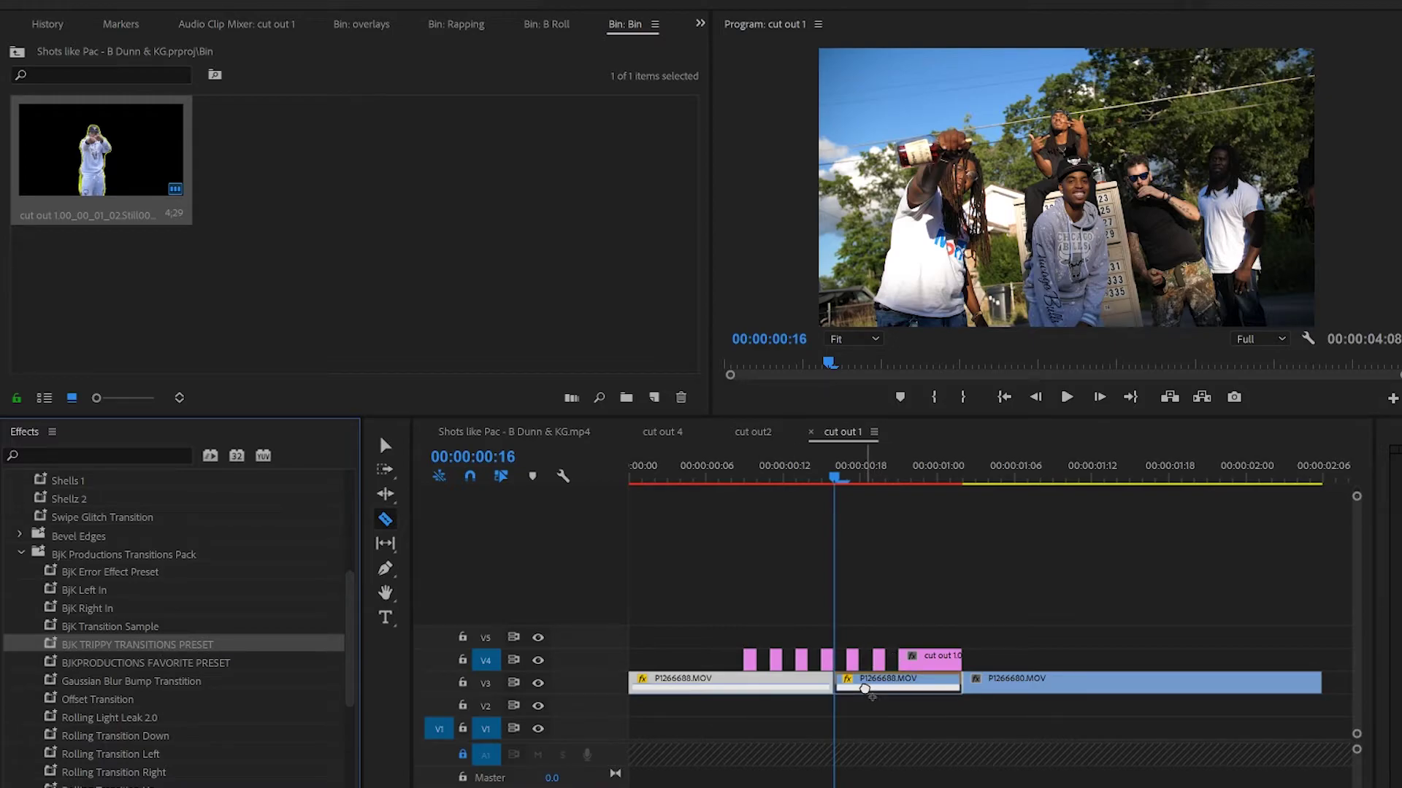
{"action": "left_click_drag", "start_coordinate": [864, 690], "coordinate": [864, 690]}
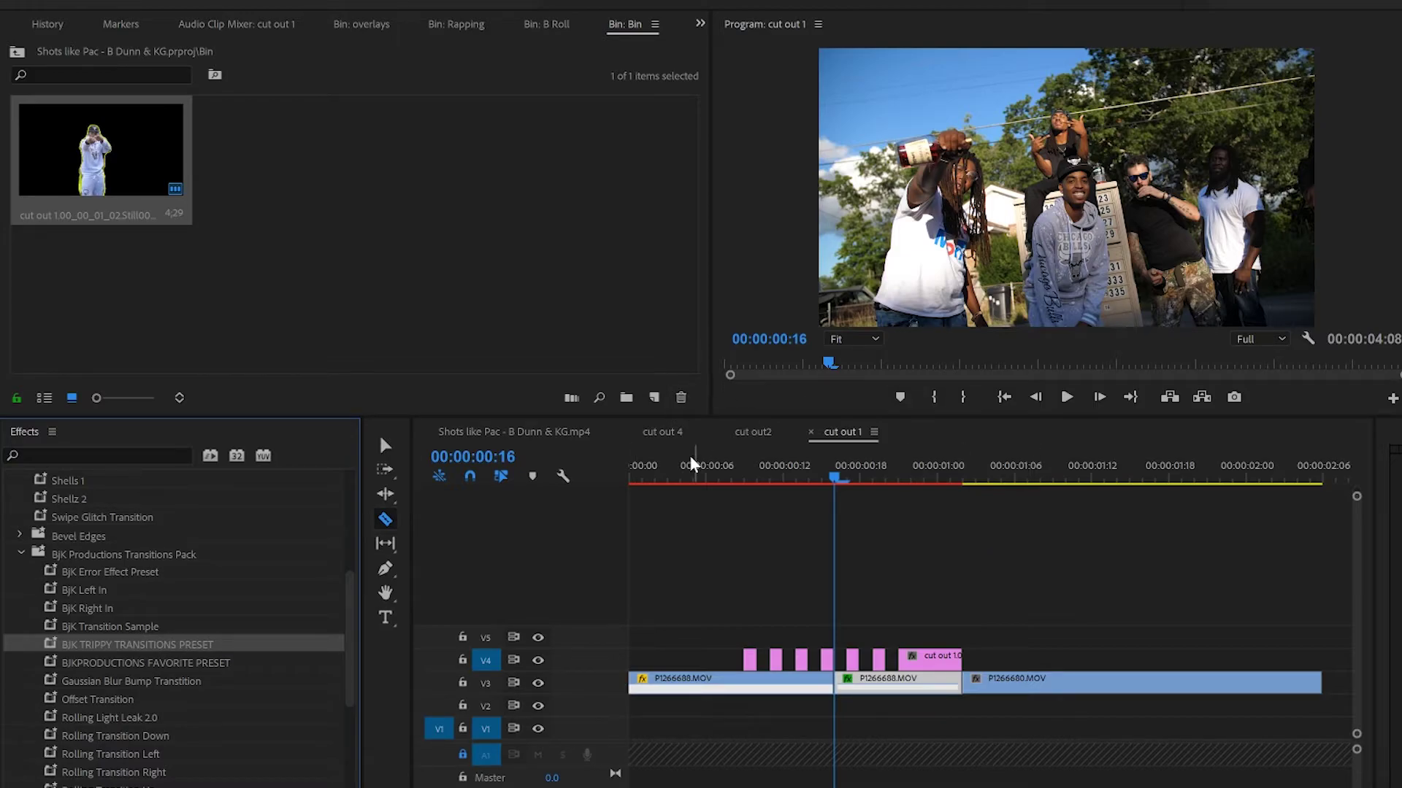
- Play the sequence repeatedly from near the start to check the trippy transition behind the flickering cutout
{"action": "left_click", "coordinate": [705, 479]}
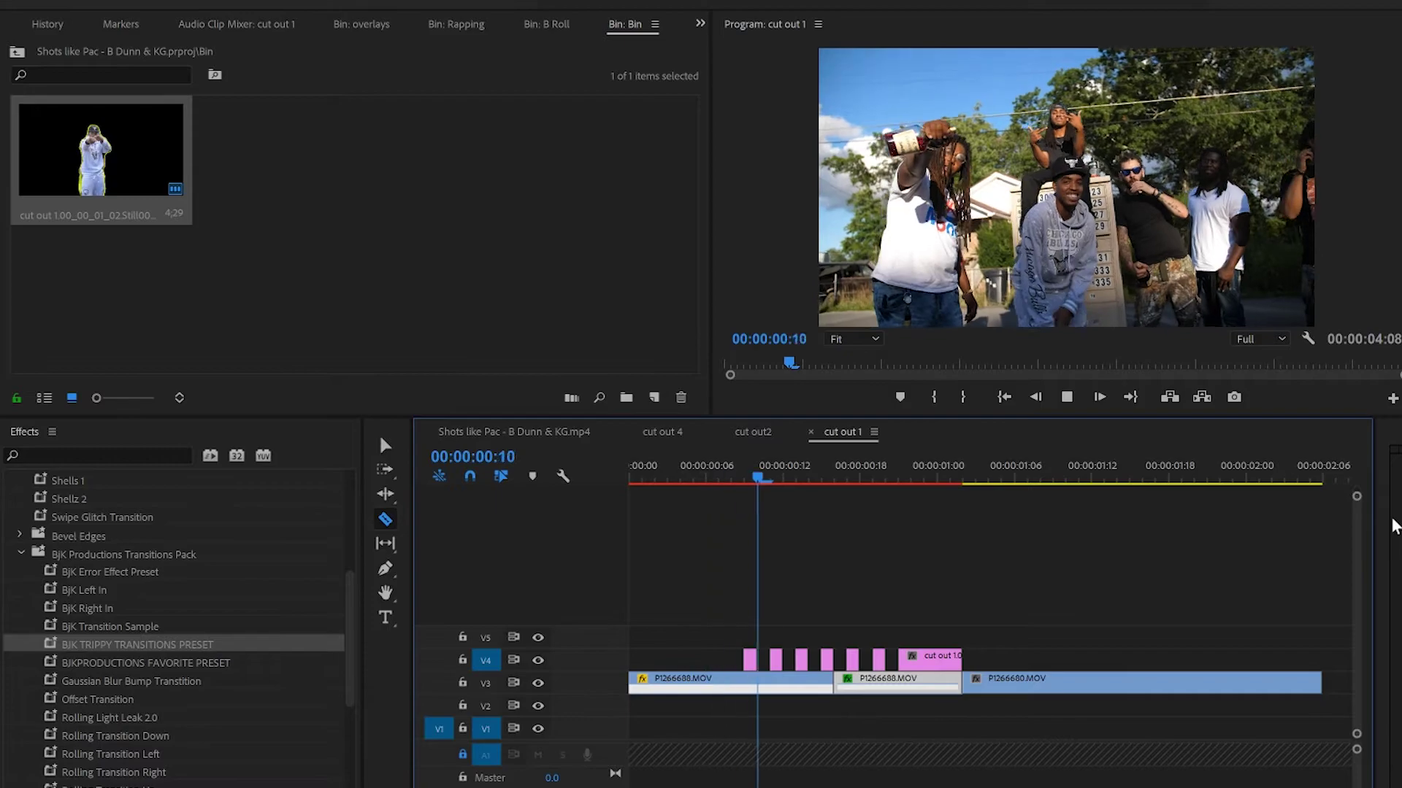
{"action": "key", "text": "space"}
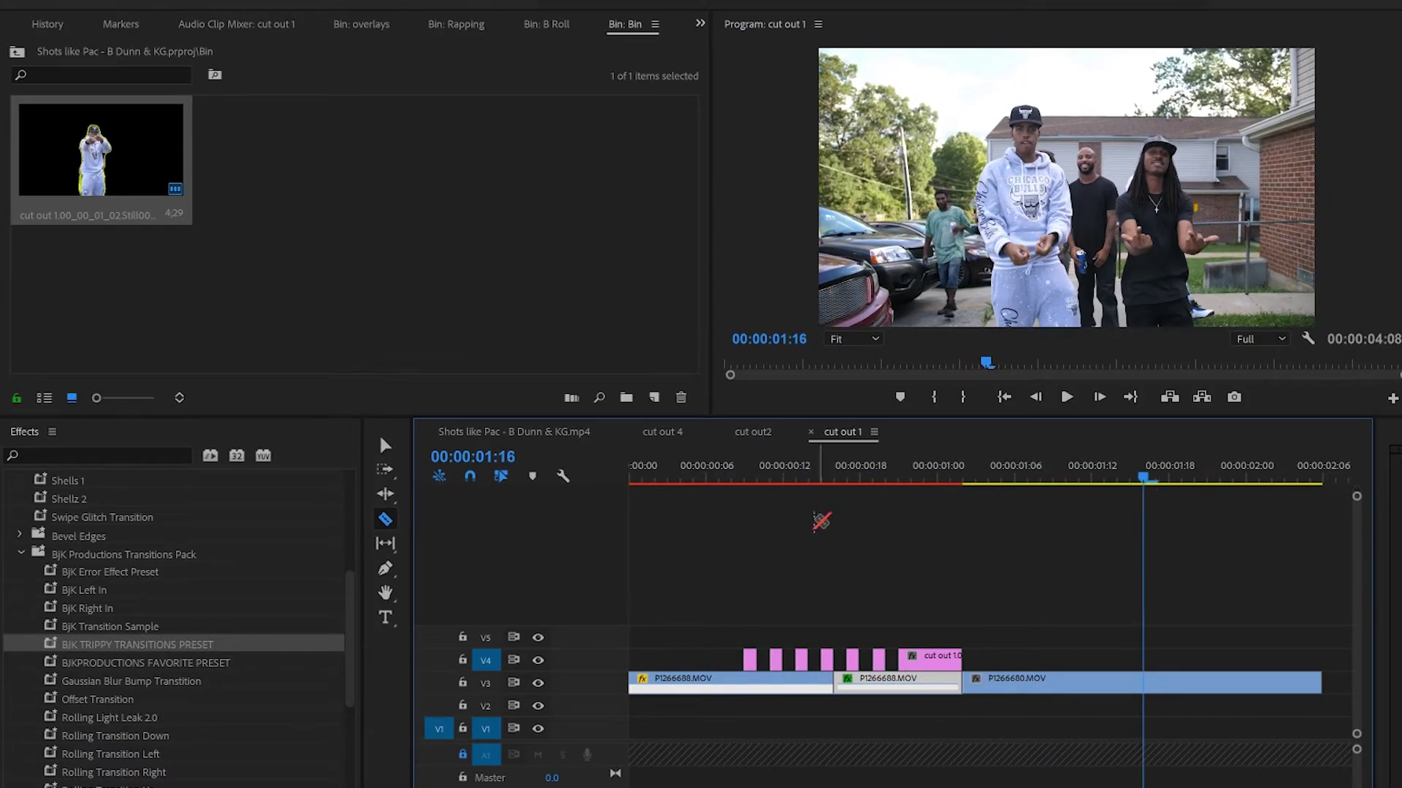
{"action": "left_click", "coordinate": [684, 476]}
{"action": "key", "text": "space"}
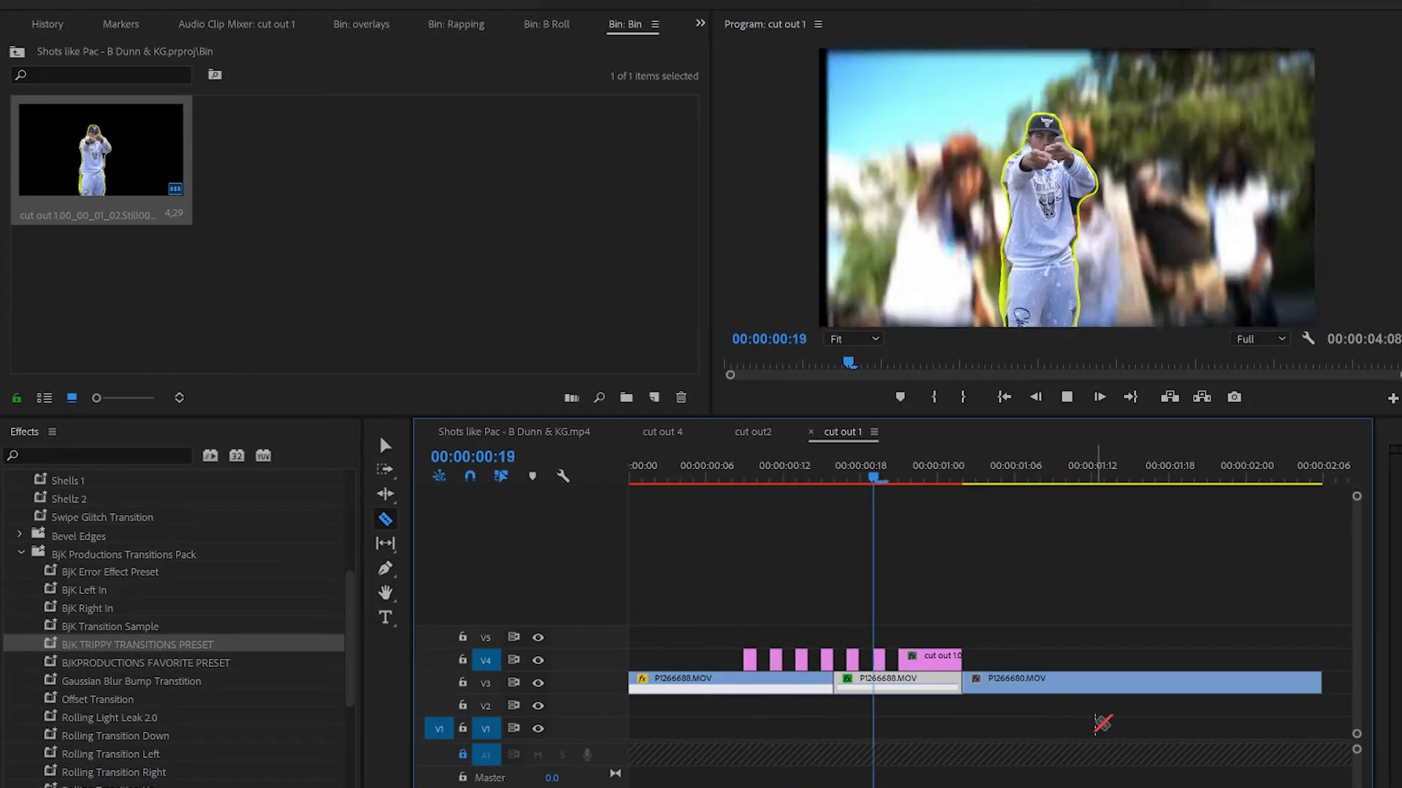
{"action": "key", "text": "space"}
{"action": "left_click", "coordinate": [668, 478]}
{"action": "key", "text": "space"}
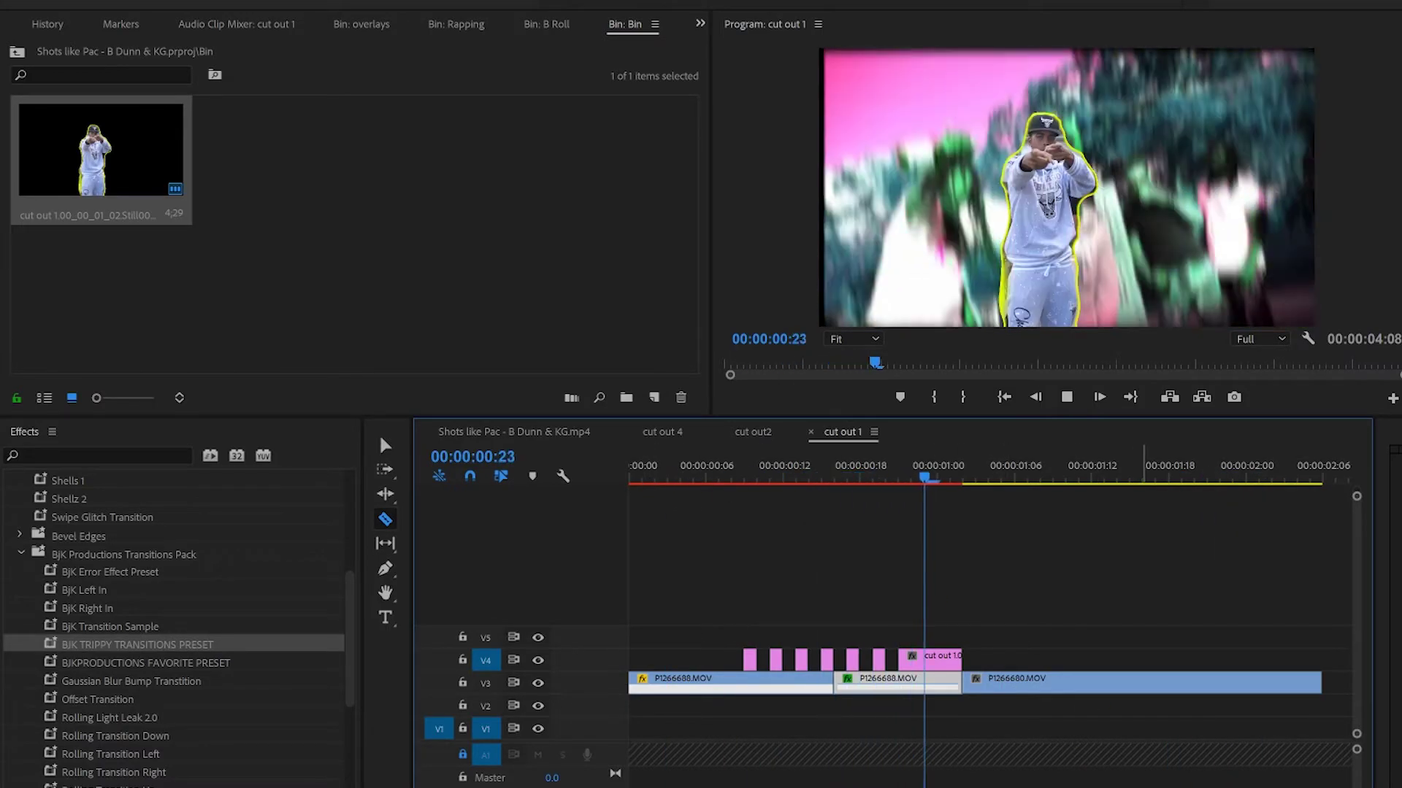
{"action": "key", "text": "space"}
{"action": "left_click", "coordinate": [727, 482]}
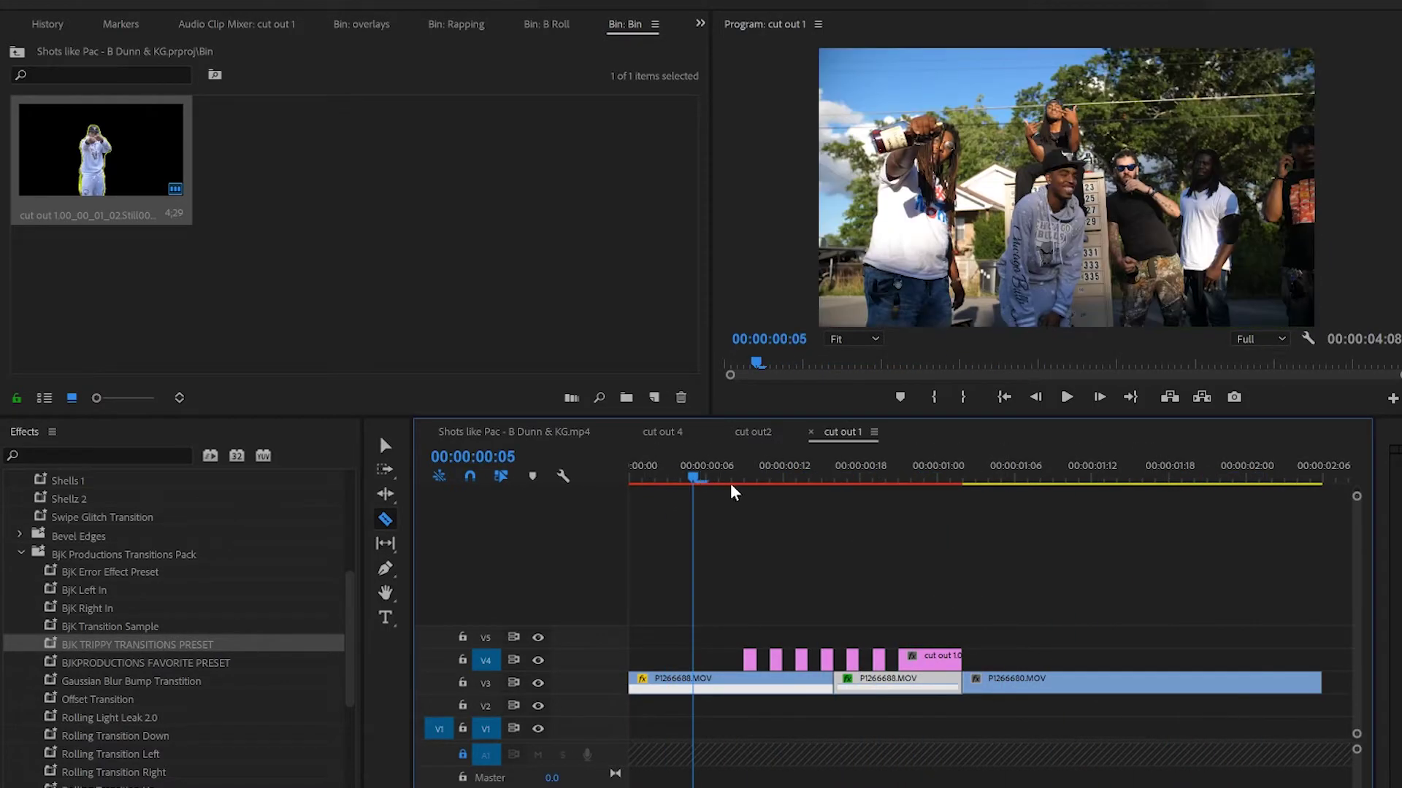
{"action": "key", "text": "space"}
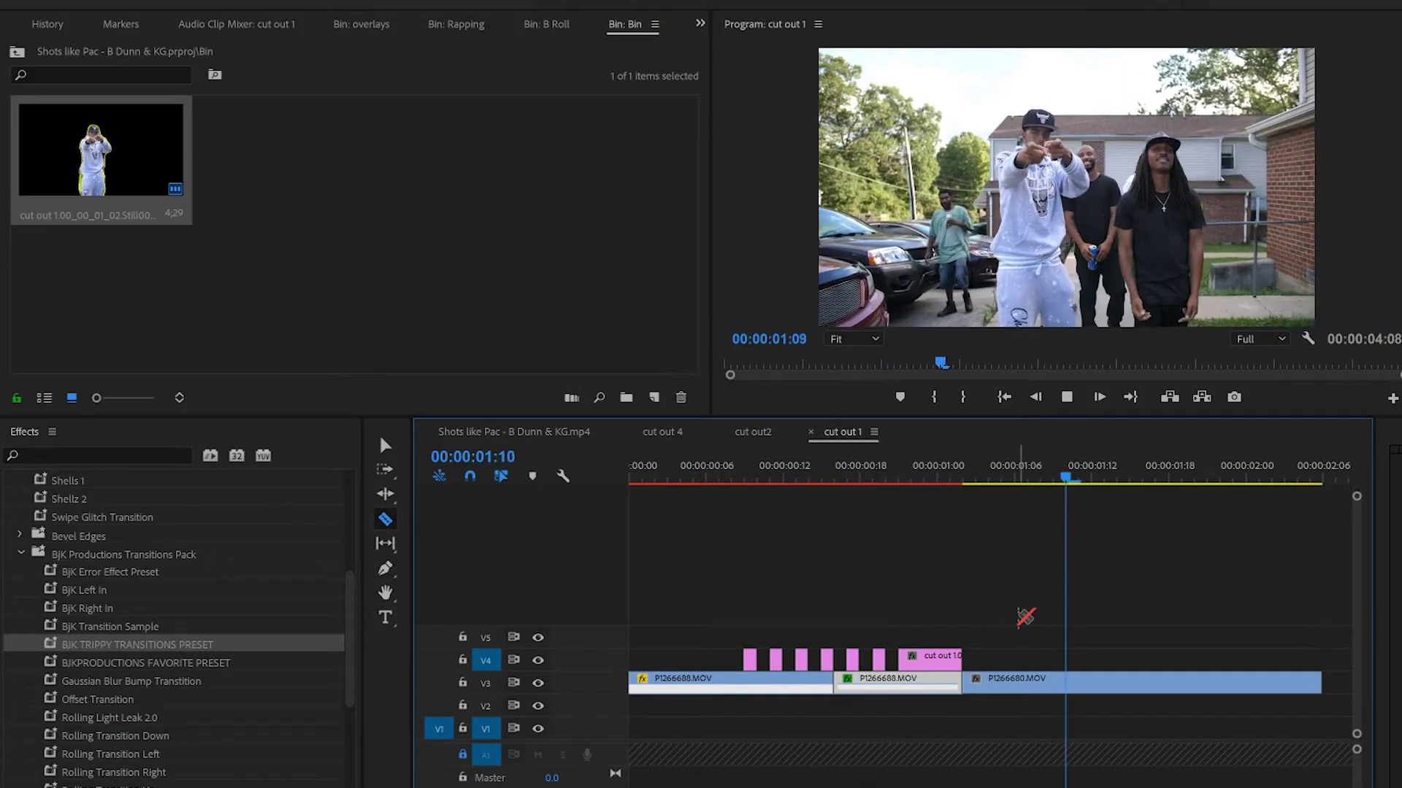
{"action": "key", "text": "space"}
{"action": "left_click", "coordinate": [719, 467]}
{"action": "key", "text": "space"}
{"action": "key", "text": "space"}
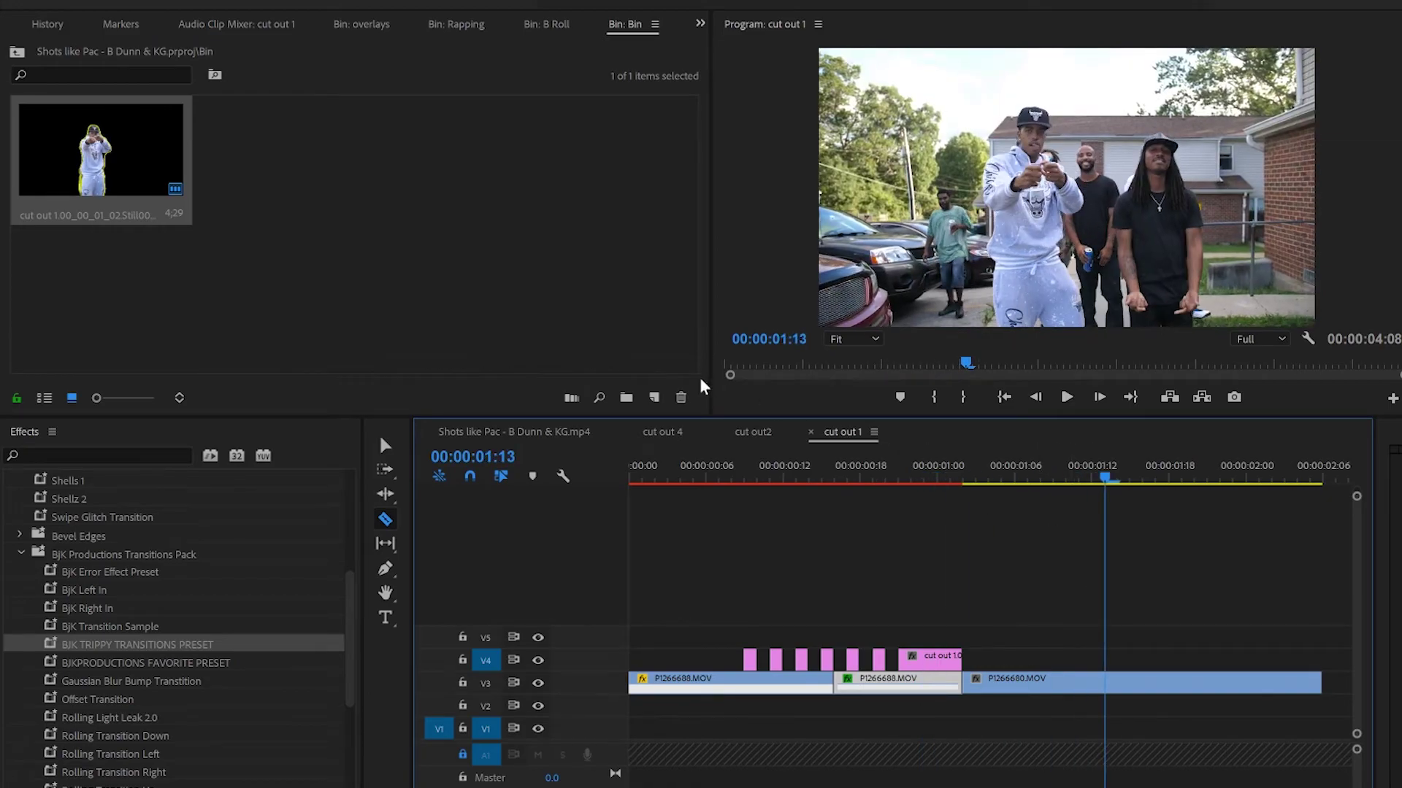
- Open the cut out 4 sequence and view the multiple-cutout example at 00:00:01:08
{"action": "left_click", "coordinate": [754, 442]}
{"action": "left_click", "coordinate": [677, 435]}
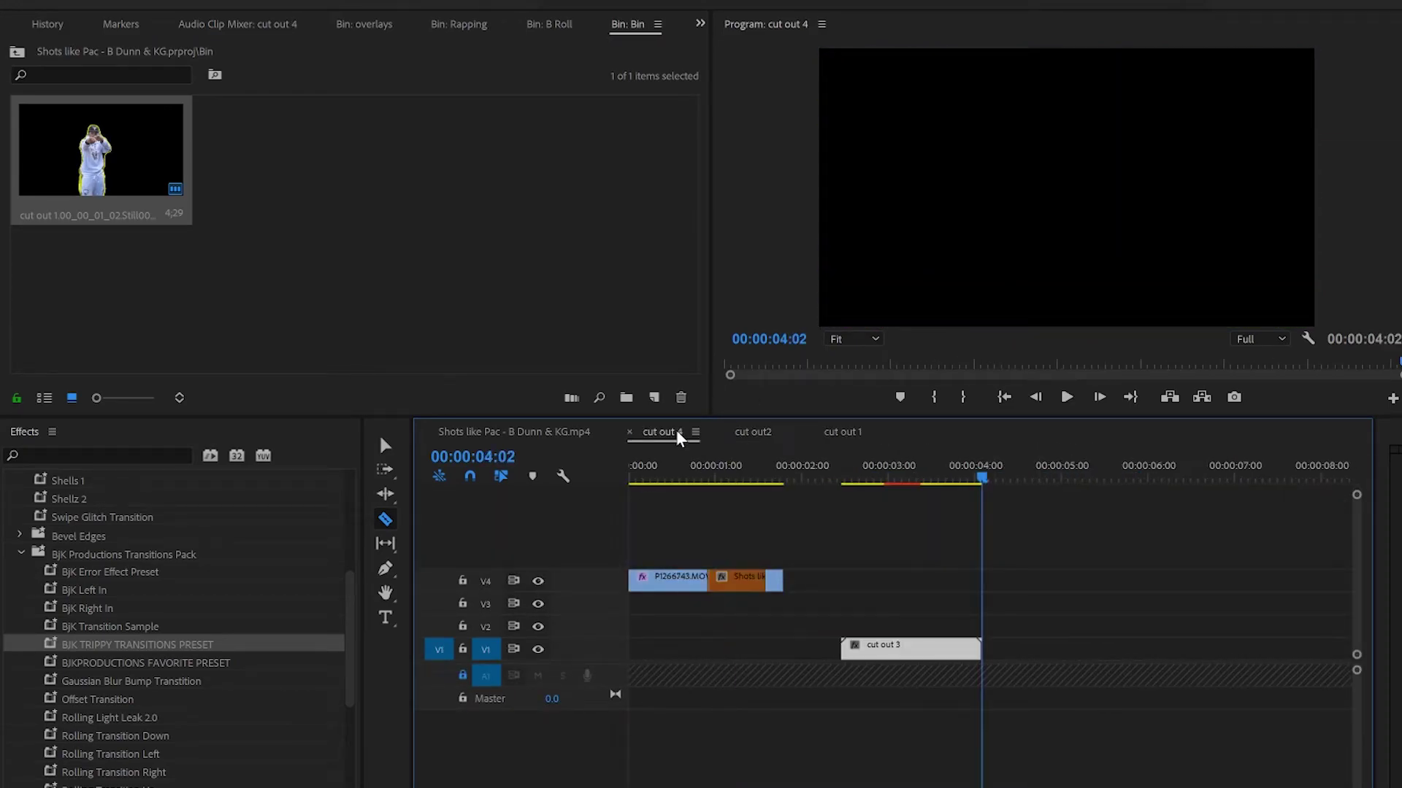
{"action": "key", "text": "space"}
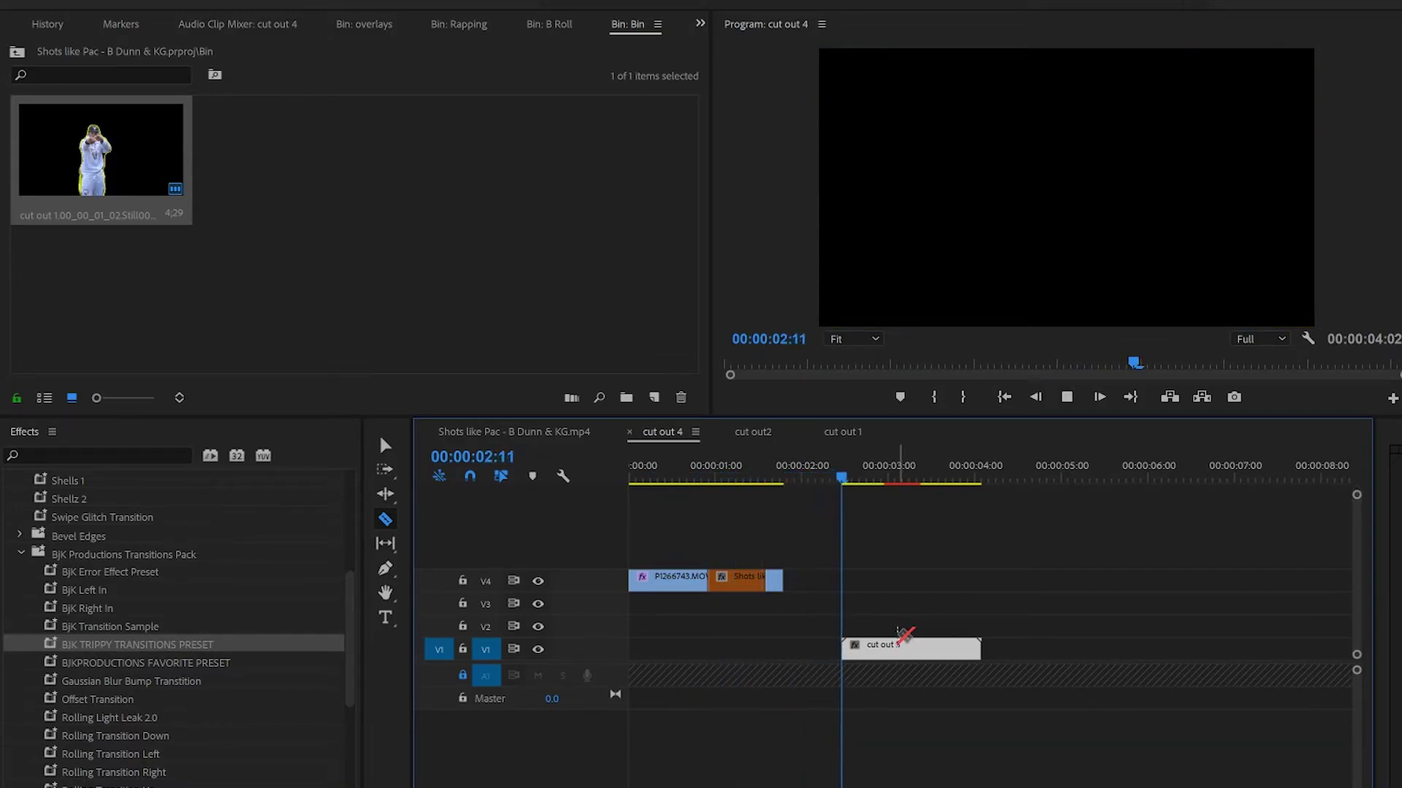
{"action": "key", "text": "space"}
{"action": "left_click_drag", "start_coordinate": [673, 481], "coordinate": [745, 519]}
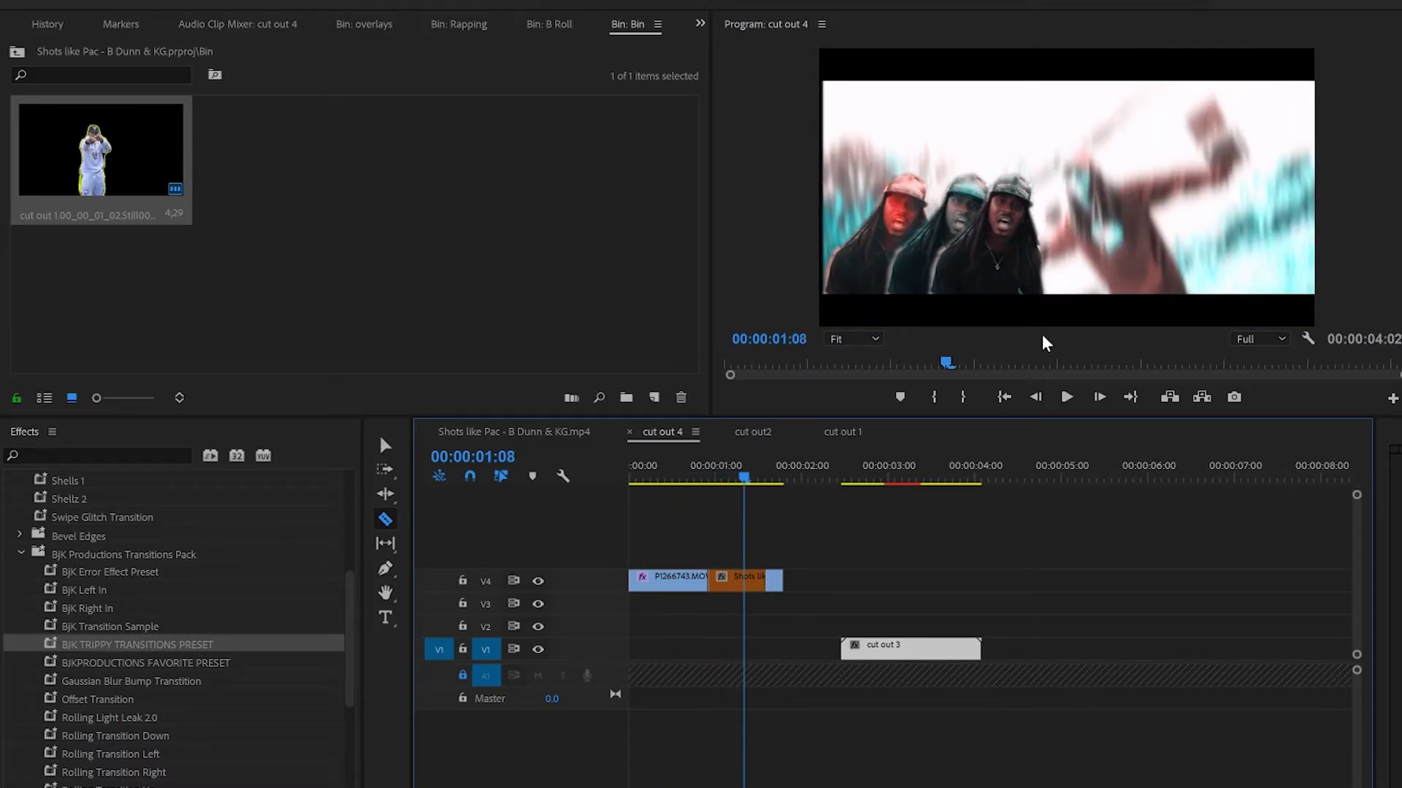
- In the cut out 1 sequence, replace all flicker pieces on V4 with the full cutout still starting at 00:00:00:09
{"action": "left_click", "coordinate": [849, 432]}
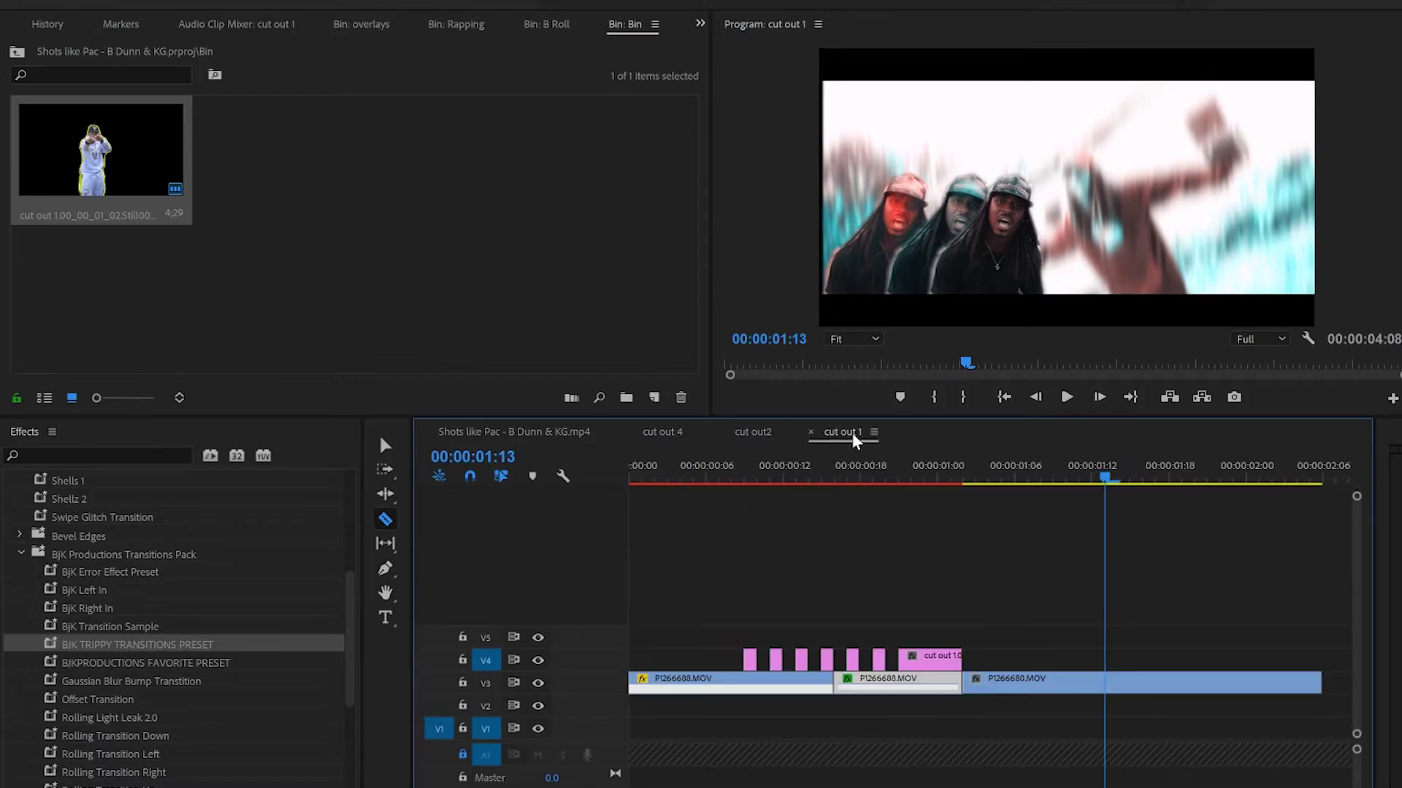
{"action": "left_click_drag", "start_coordinate": [1092, 476], "coordinate": [775, 527]}
{"action": "left_click_drag", "start_coordinate": [1010, 661], "coordinate": [746, 645]}
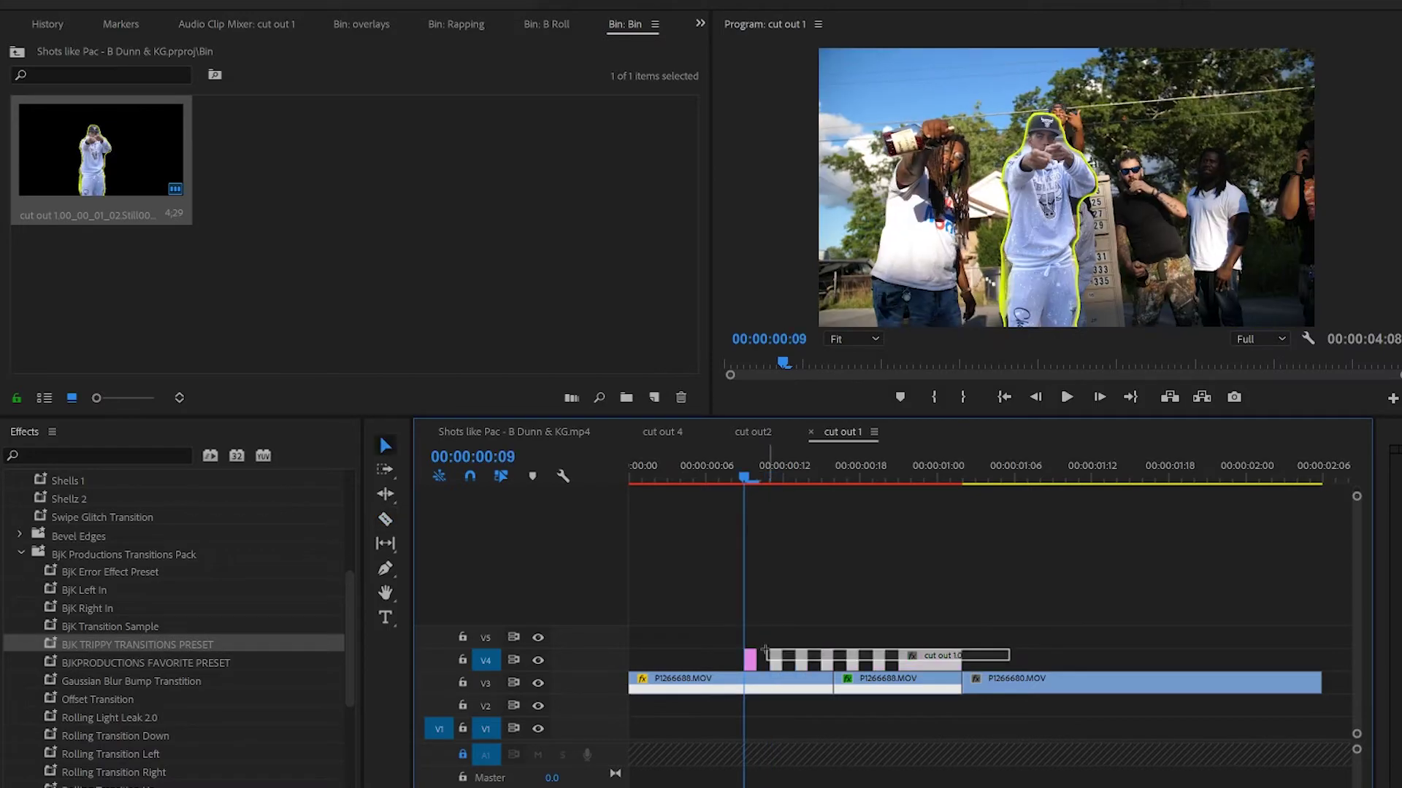
{"action": "key", "text": "Delete"}
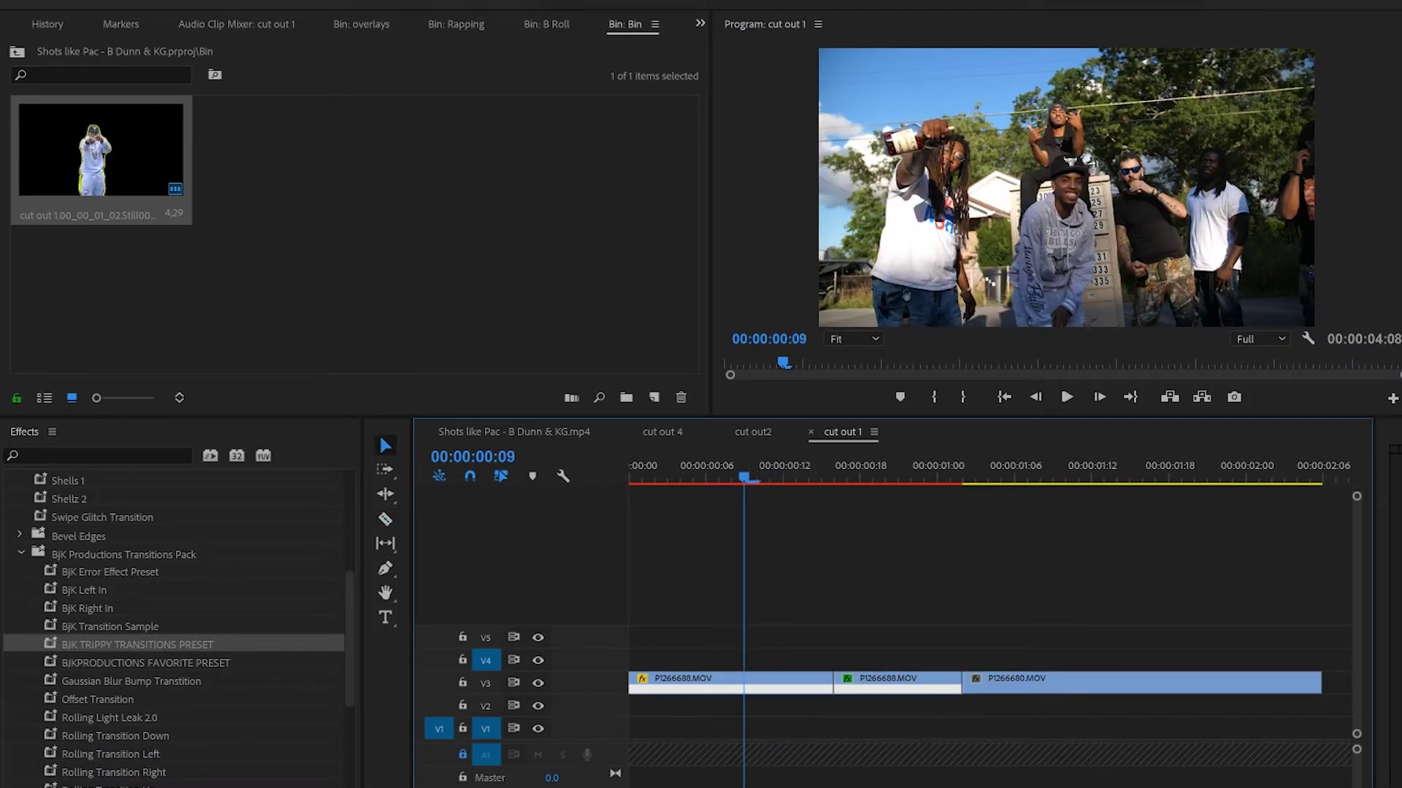
{"action": "left_click_drag", "start_coordinate": [130, 168], "coordinate": [745, 657]}
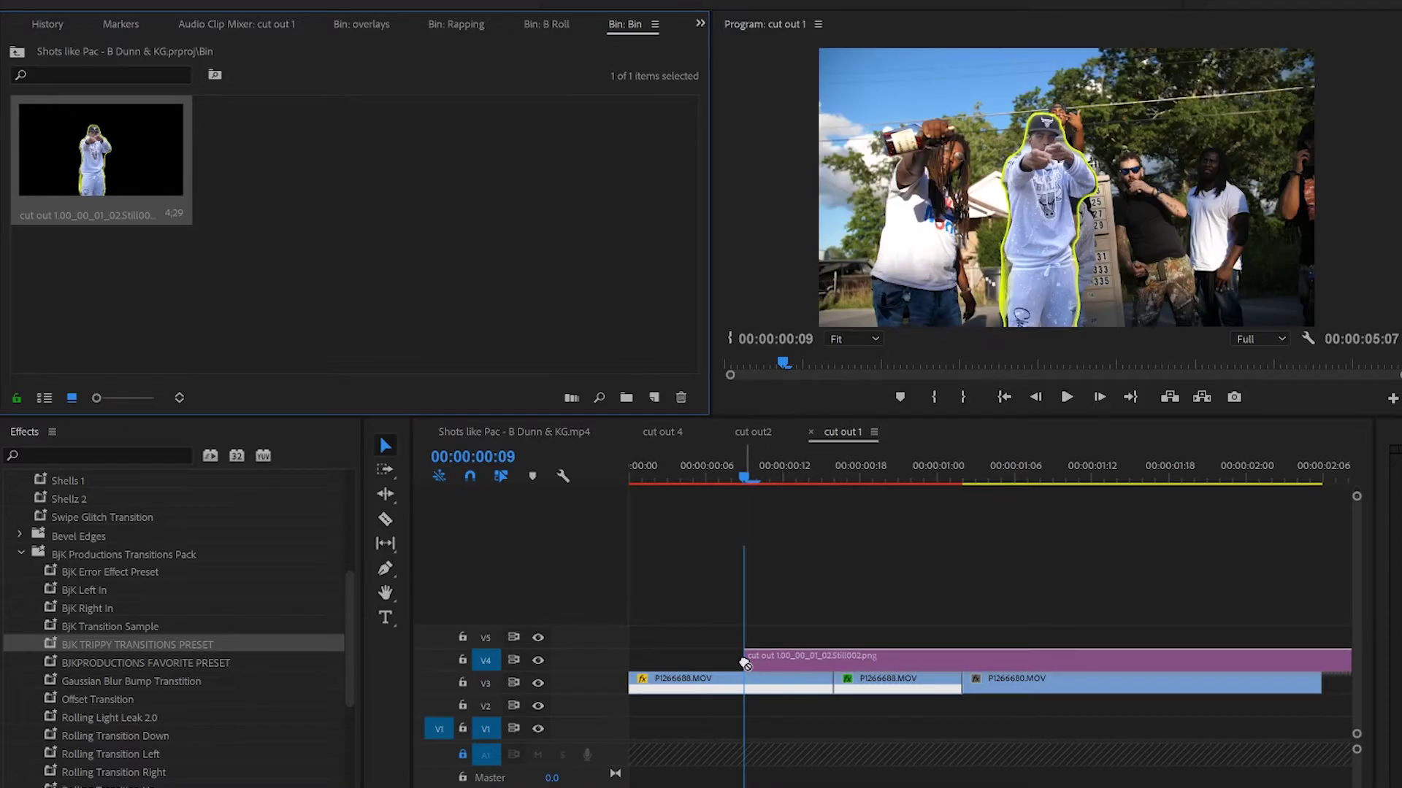
- Duplicate the V4 cutout still onto V5, V6 and V7, staggering the copies' starts at 00:00:00:11, 00:00:00:14 and 00:00:00:17
{"action": "scroll", "coordinate": [904, 702], "scroll_direction": "down", "scroll_amount": 3}
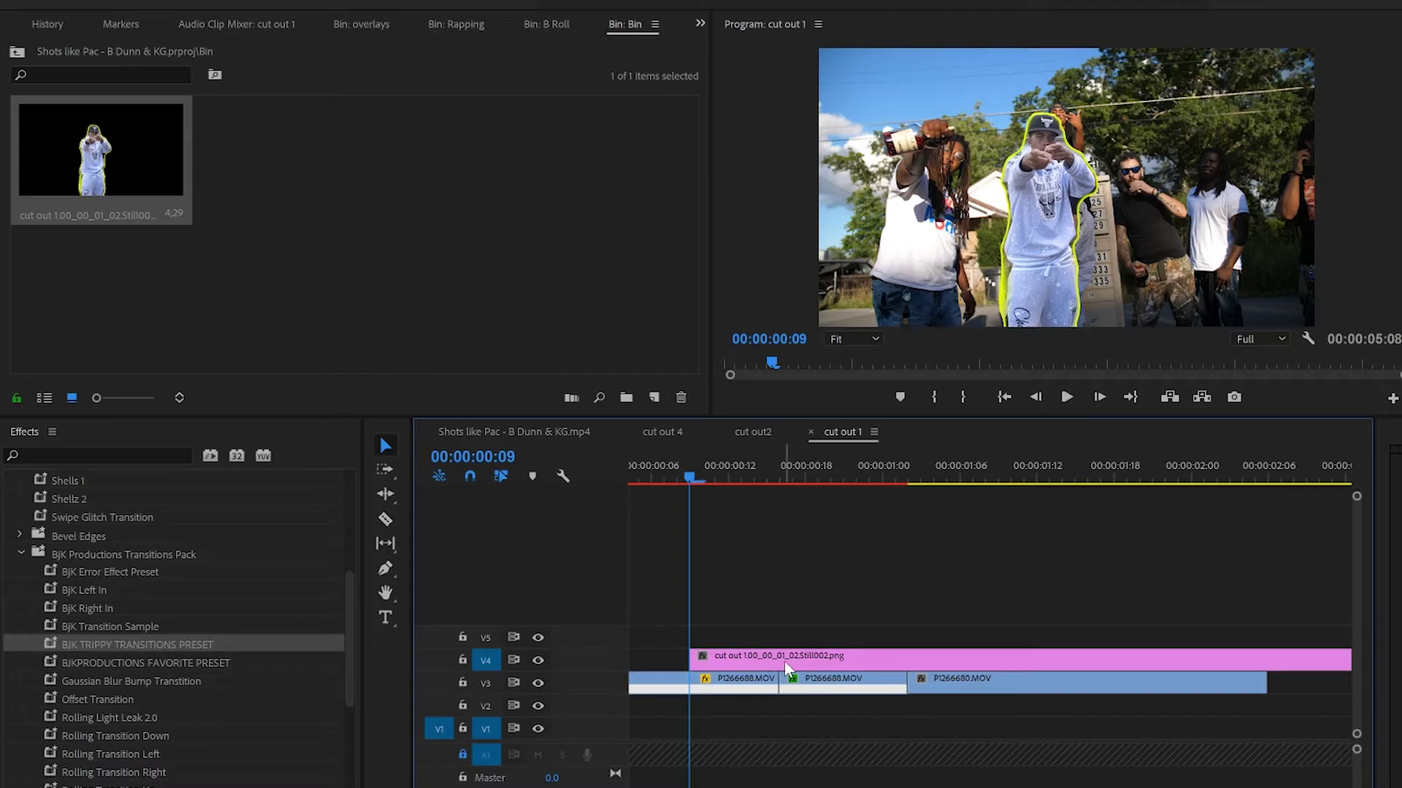
{"action": "left_click_drag", "start_coordinate": [785, 659], "coordinate": [809, 644]}
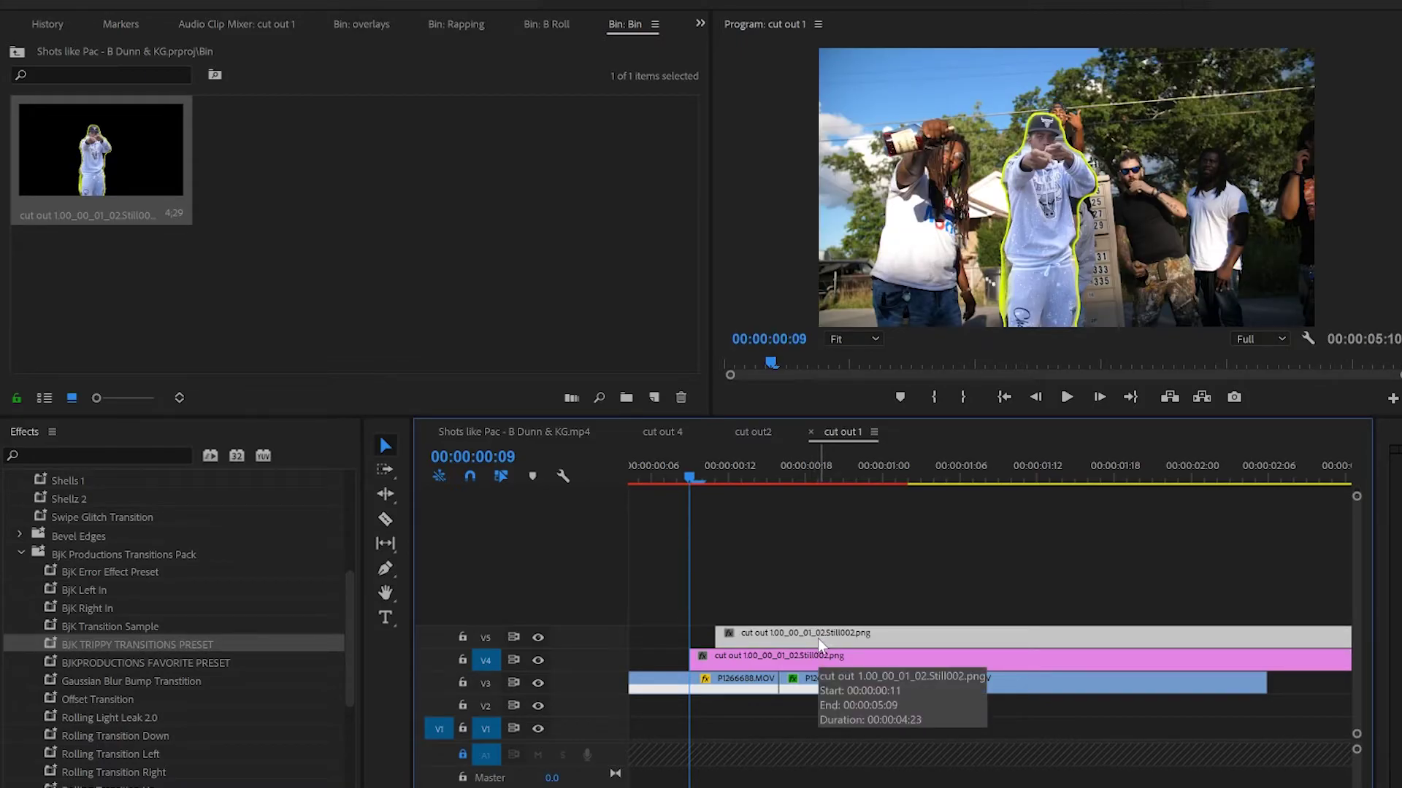
{"action": "left_click_drag", "start_coordinate": [829, 639], "coordinate": [868, 614]}
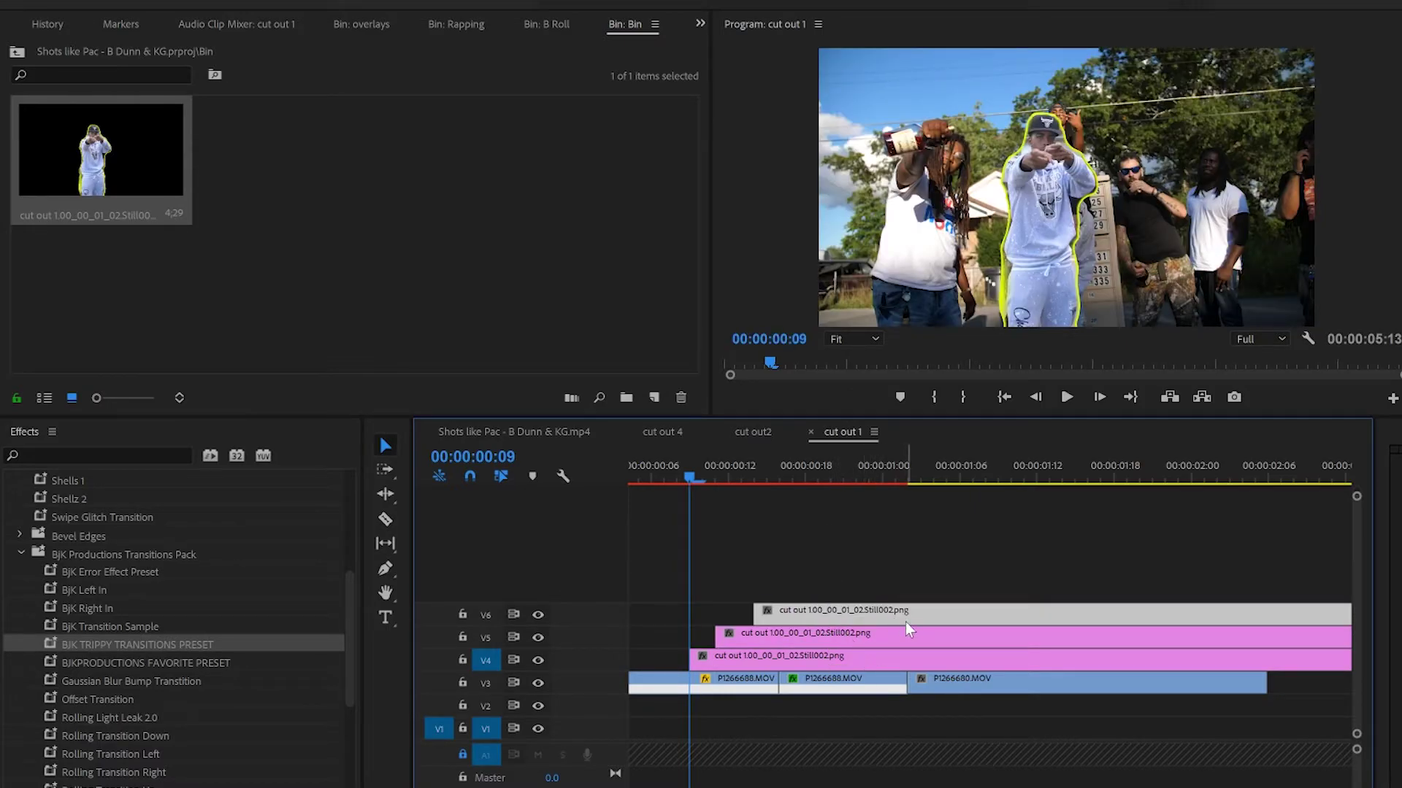
{"action": "left_click_drag", "start_coordinate": [905, 622], "coordinate": [949, 596]}
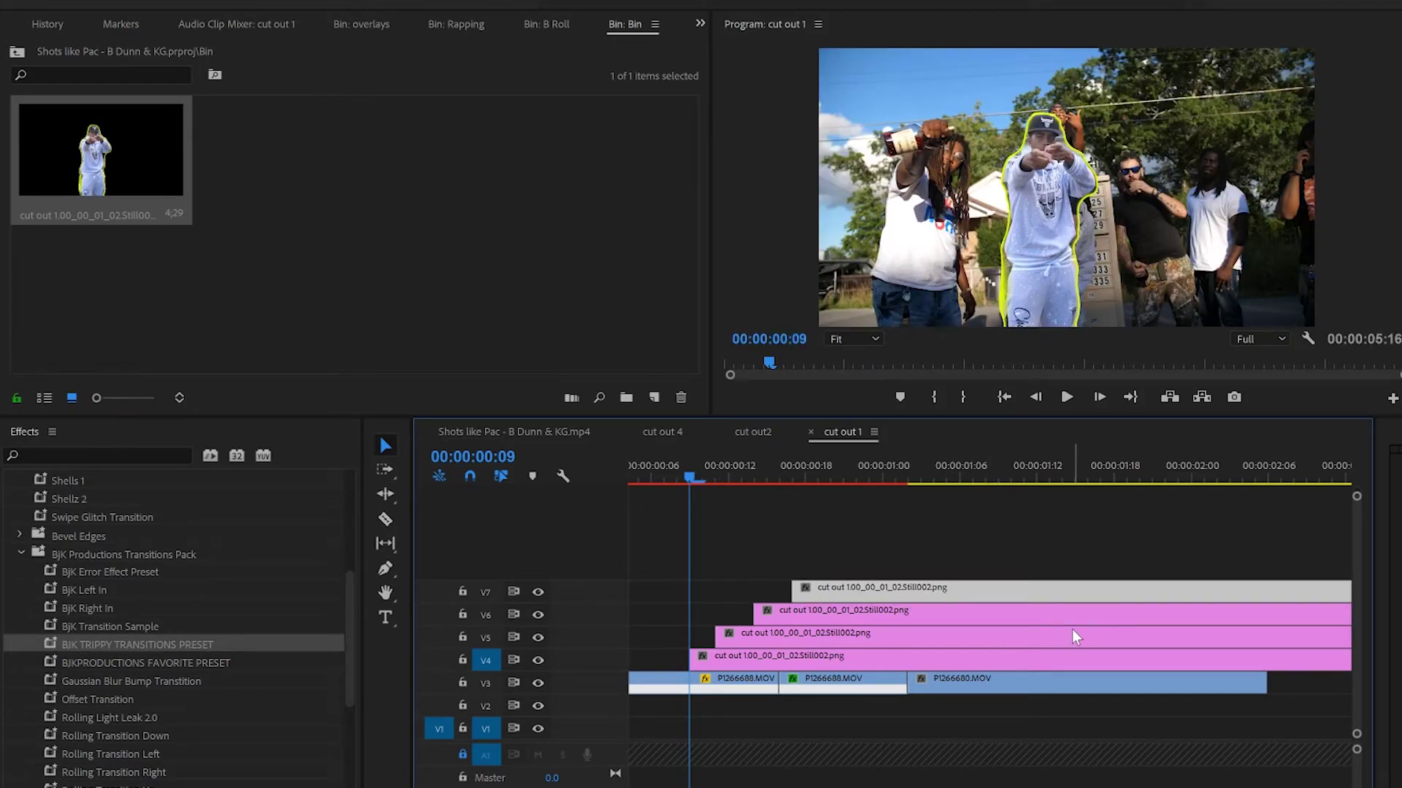
- Trim the ends of the four stacked cutout stills on V4 to V7 back to the cut between P1266688.MOV and P1266680.MOV
{"action": "key", "text": "shift+Right"}
{"action": "key", "text": "minus"}
{"action": "key", "text": "minus"}
{"action": "key", "text": "minus"}
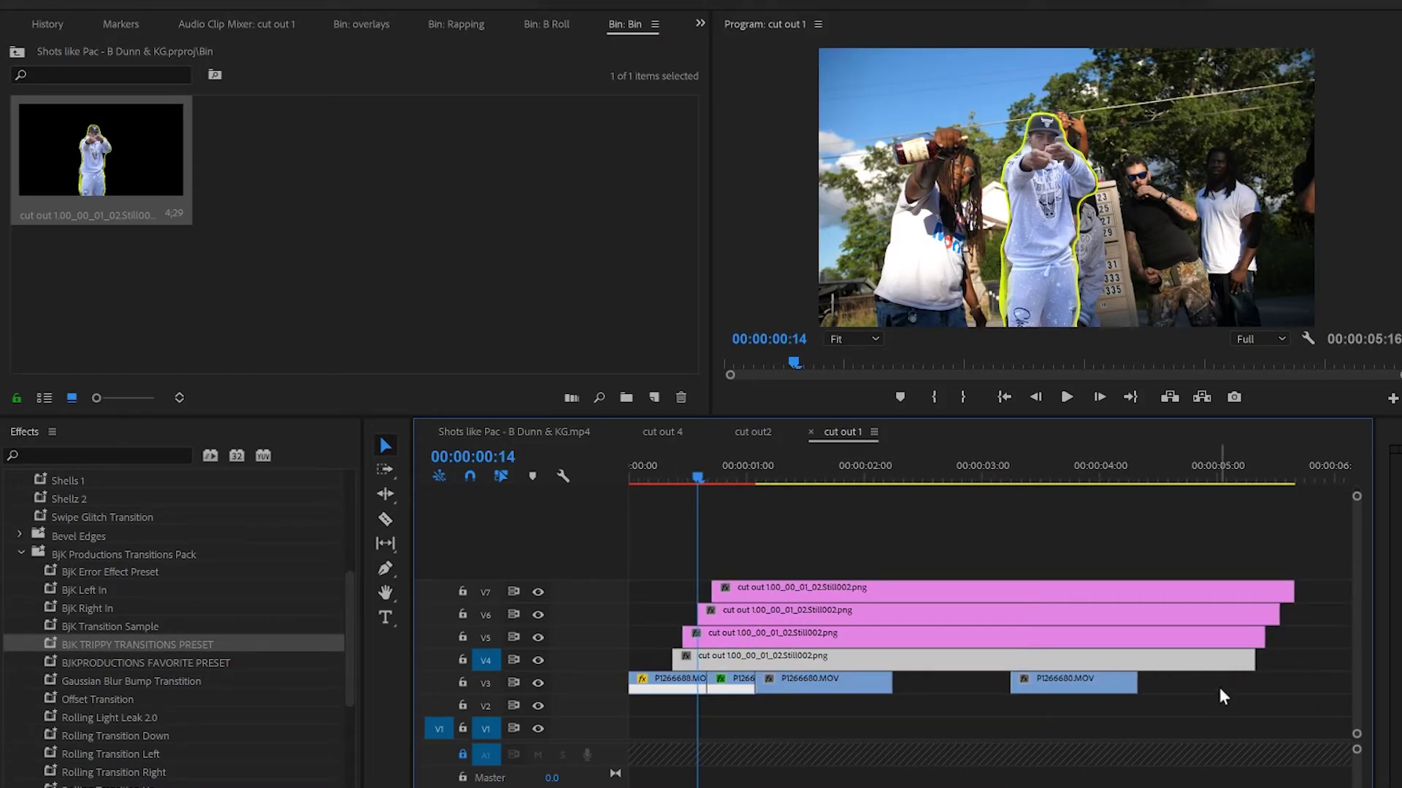
{"action": "left_click_drag", "start_coordinate": [1245, 657], "coordinate": [754, 658]}
{"action": "left_click_drag", "start_coordinate": [1255, 638], "coordinate": [754, 637]}
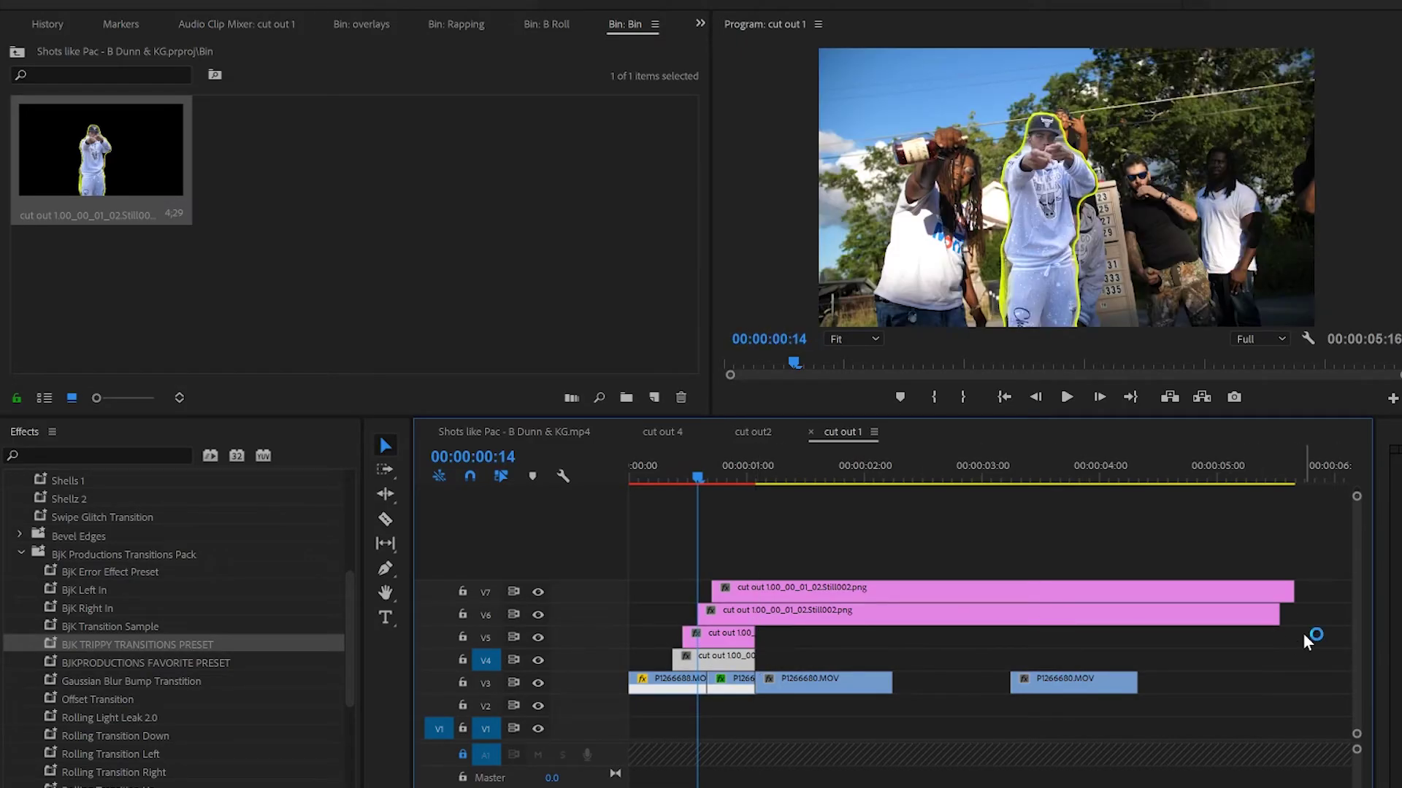
{"action": "left_click_drag", "start_coordinate": [1284, 614], "coordinate": [755, 619]}
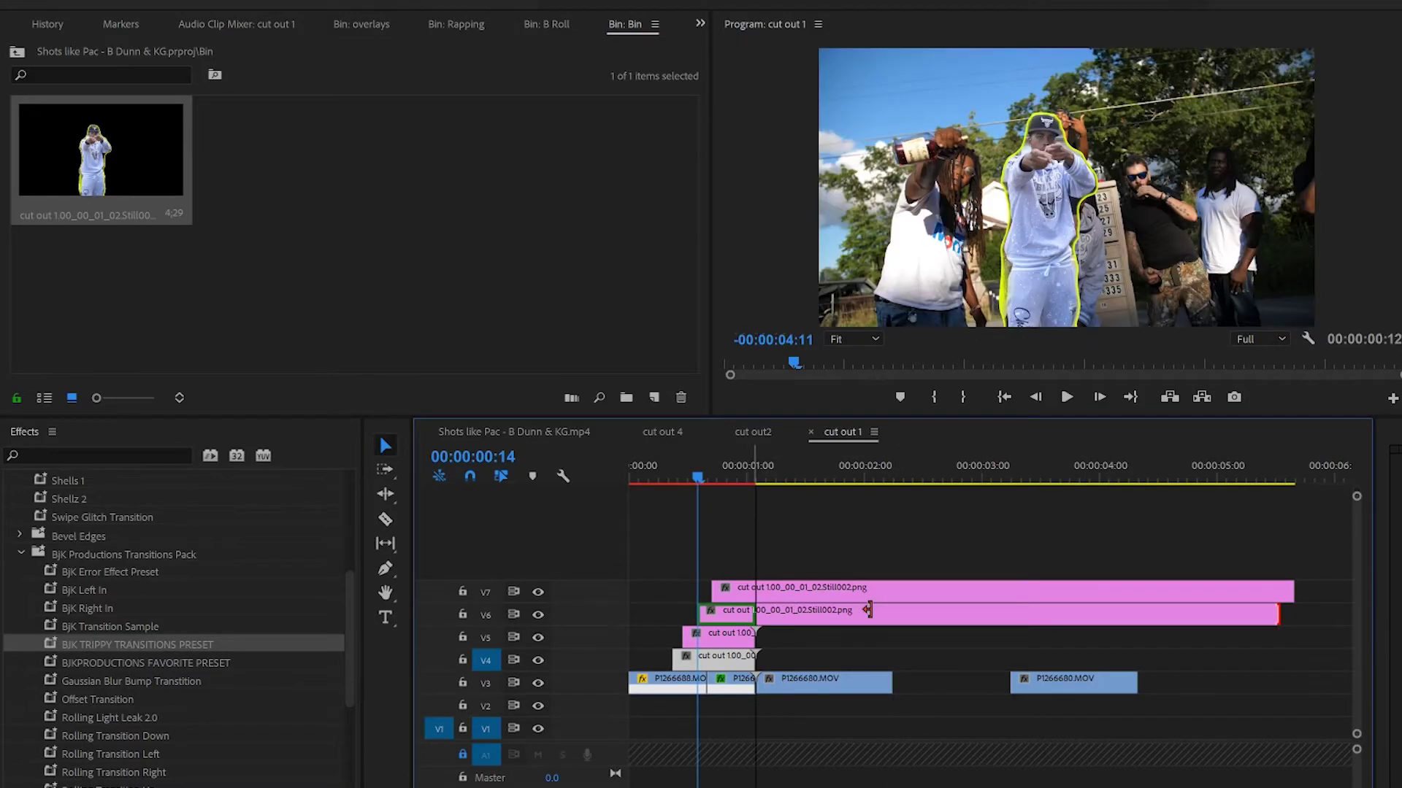
{"action": "left_click_drag", "start_coordinate": [1291, 595], "coordinate": [755, 595]}
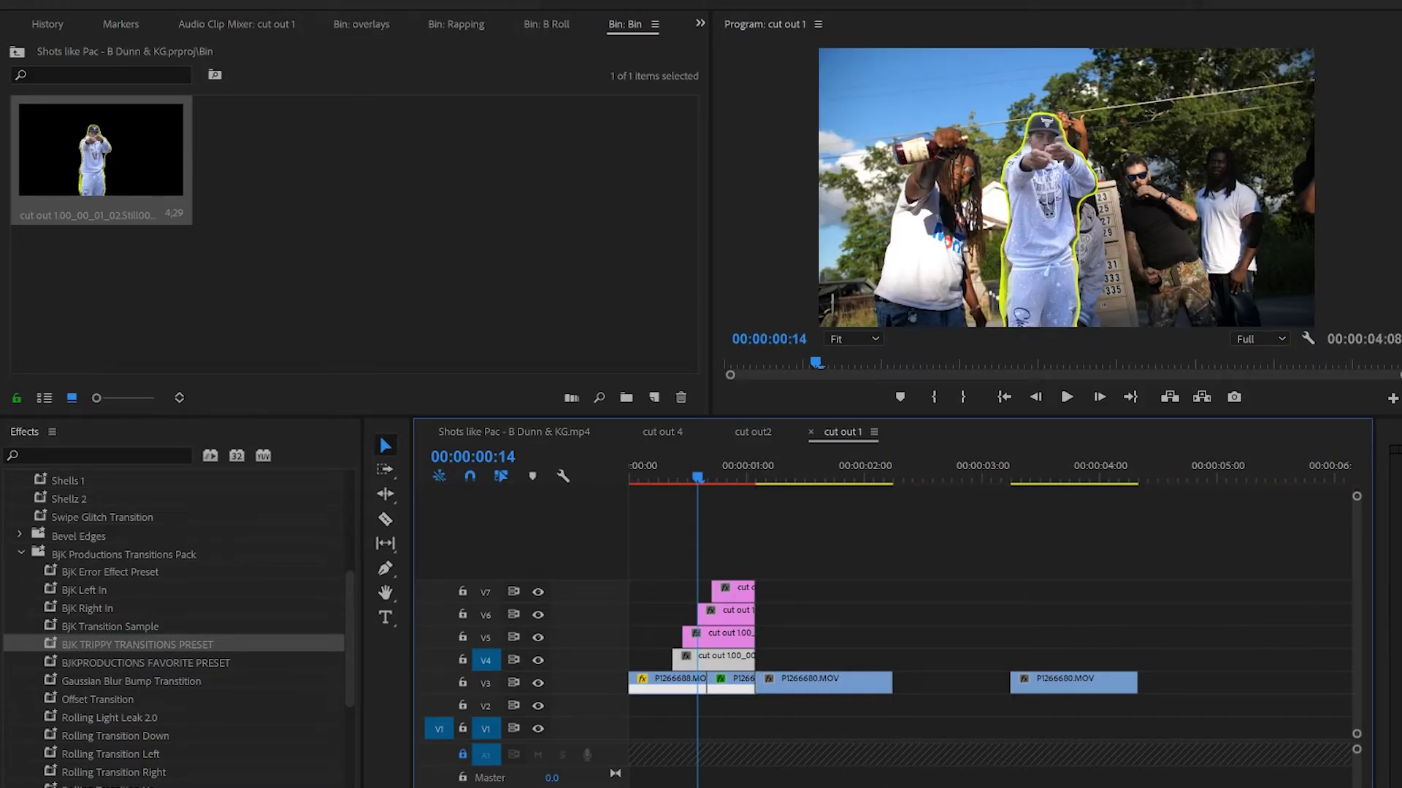
- Move to 00:00:00:10 and set the horizontal position of the V4 cutout still to 1000
{"action": "key", "text": "="}
{"action": "key", "text": "="}
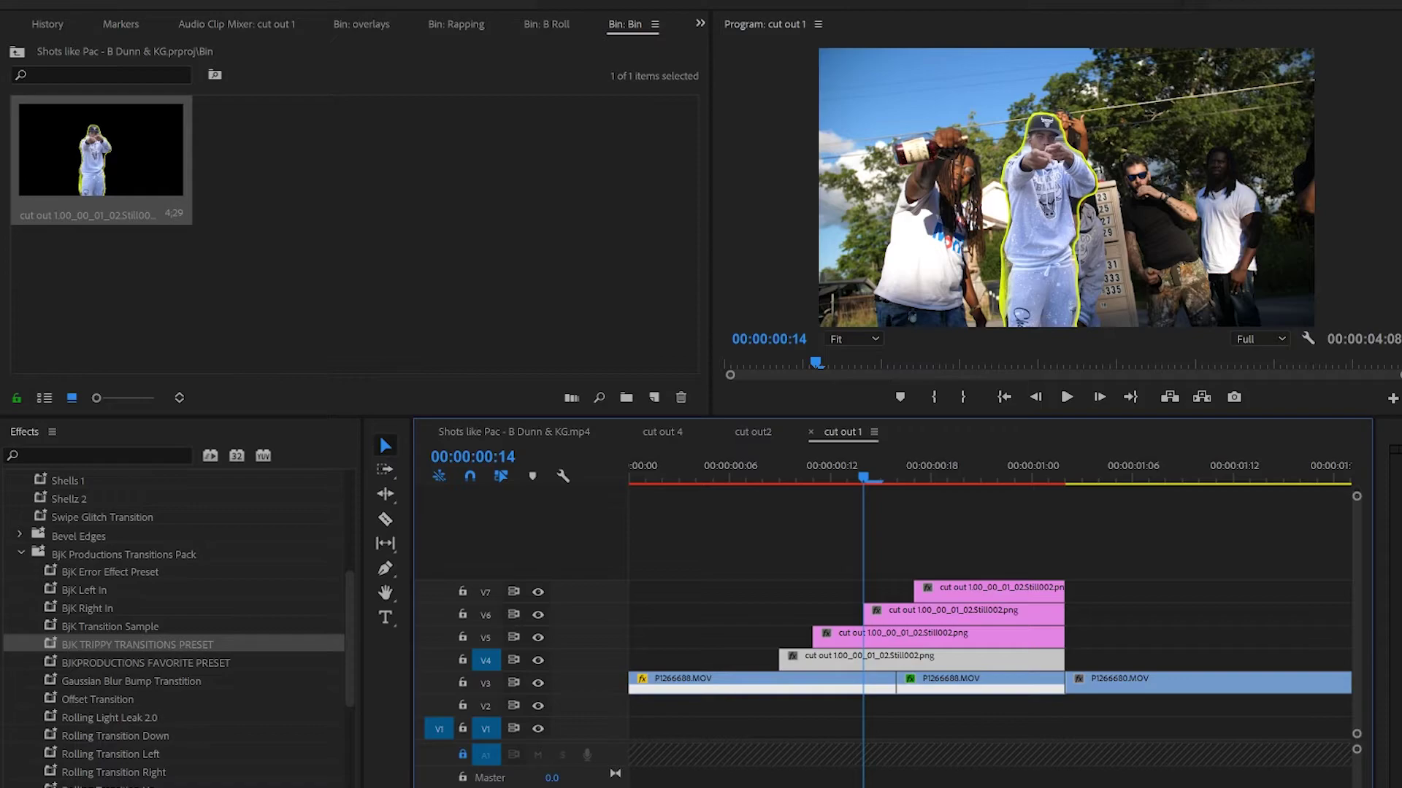
{"action": "key", "text": "="}
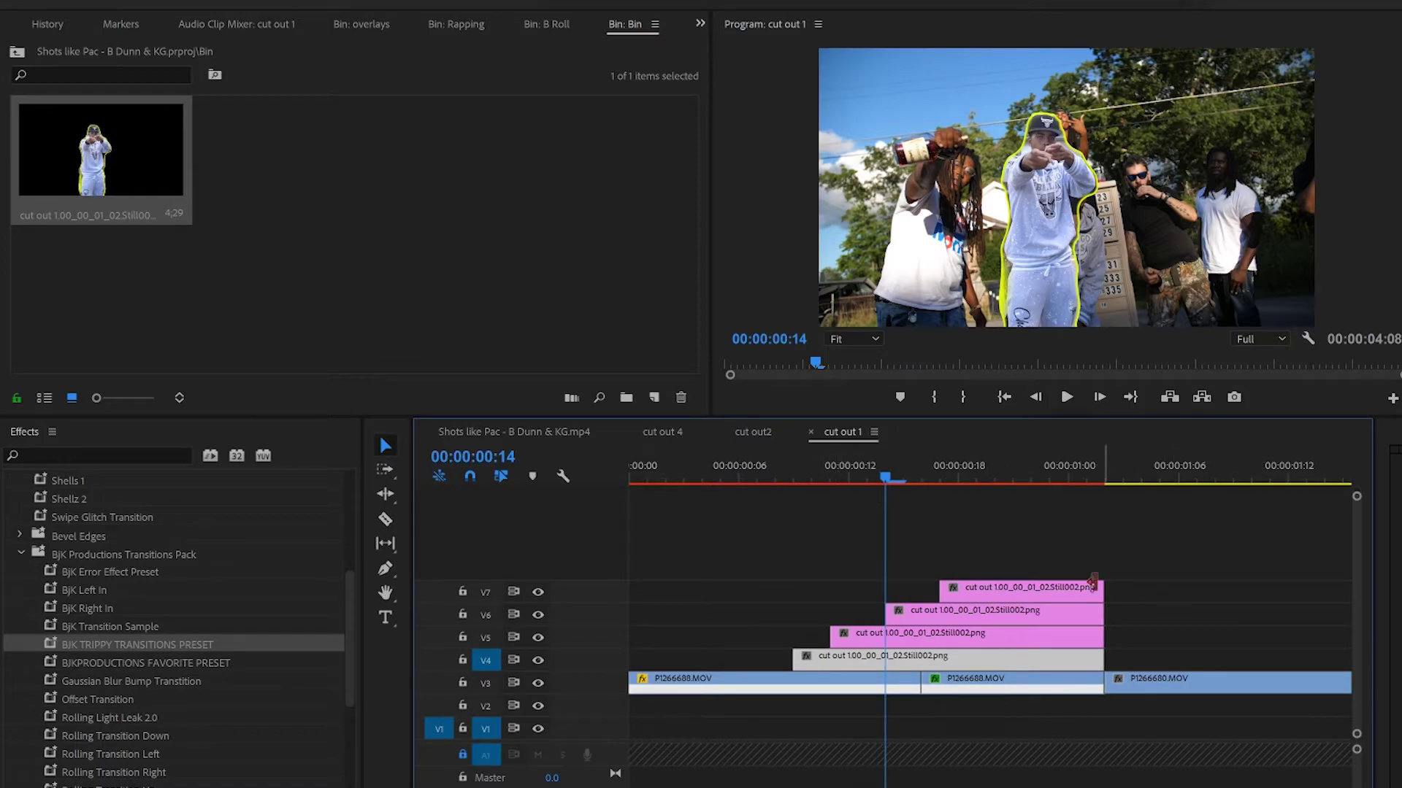
{"action": "left_click", "coordinate": [819, 469]}
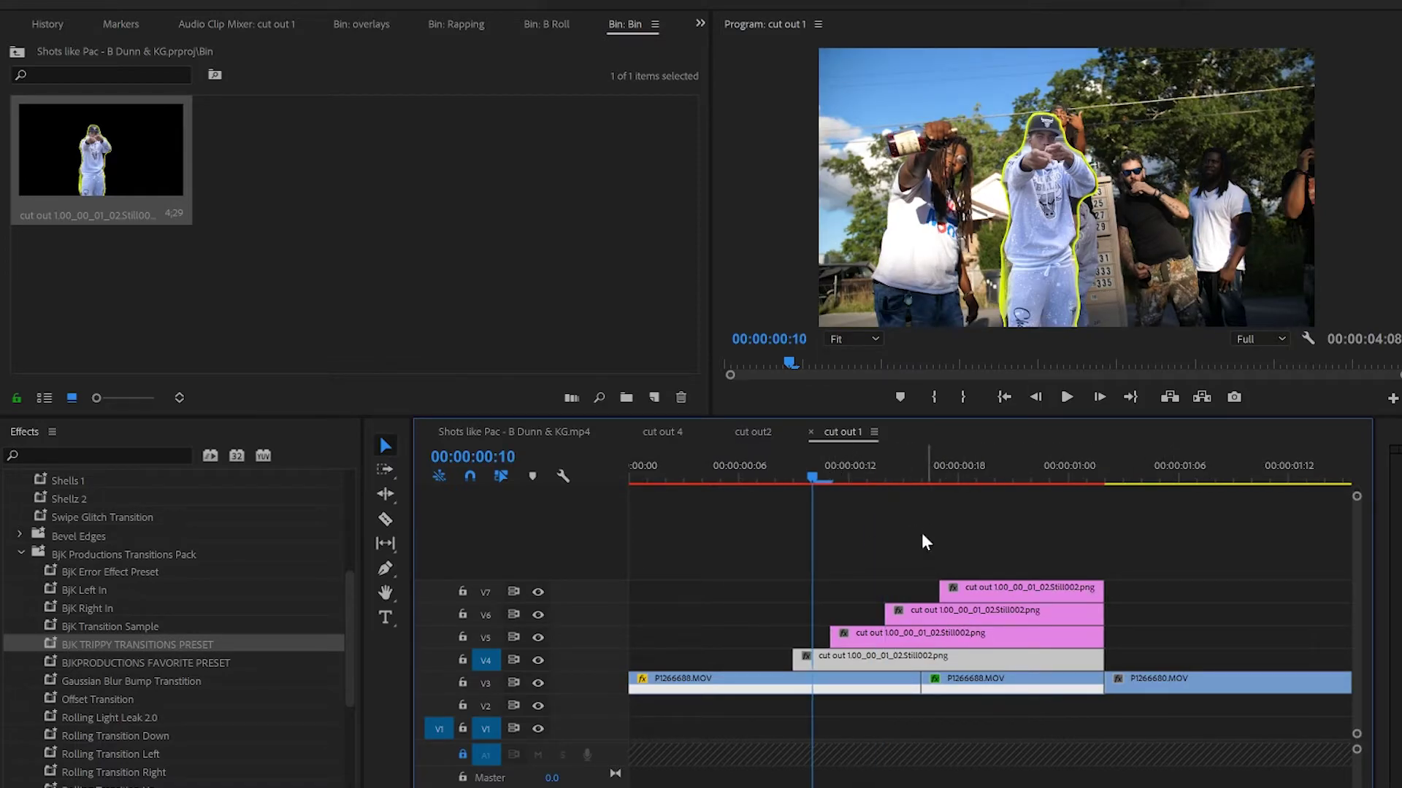
{"action": "left_click", "coordinate": [903, 639]}
{"action": "key", "text": "Right"}
{"action": "key", "text": "Right"}
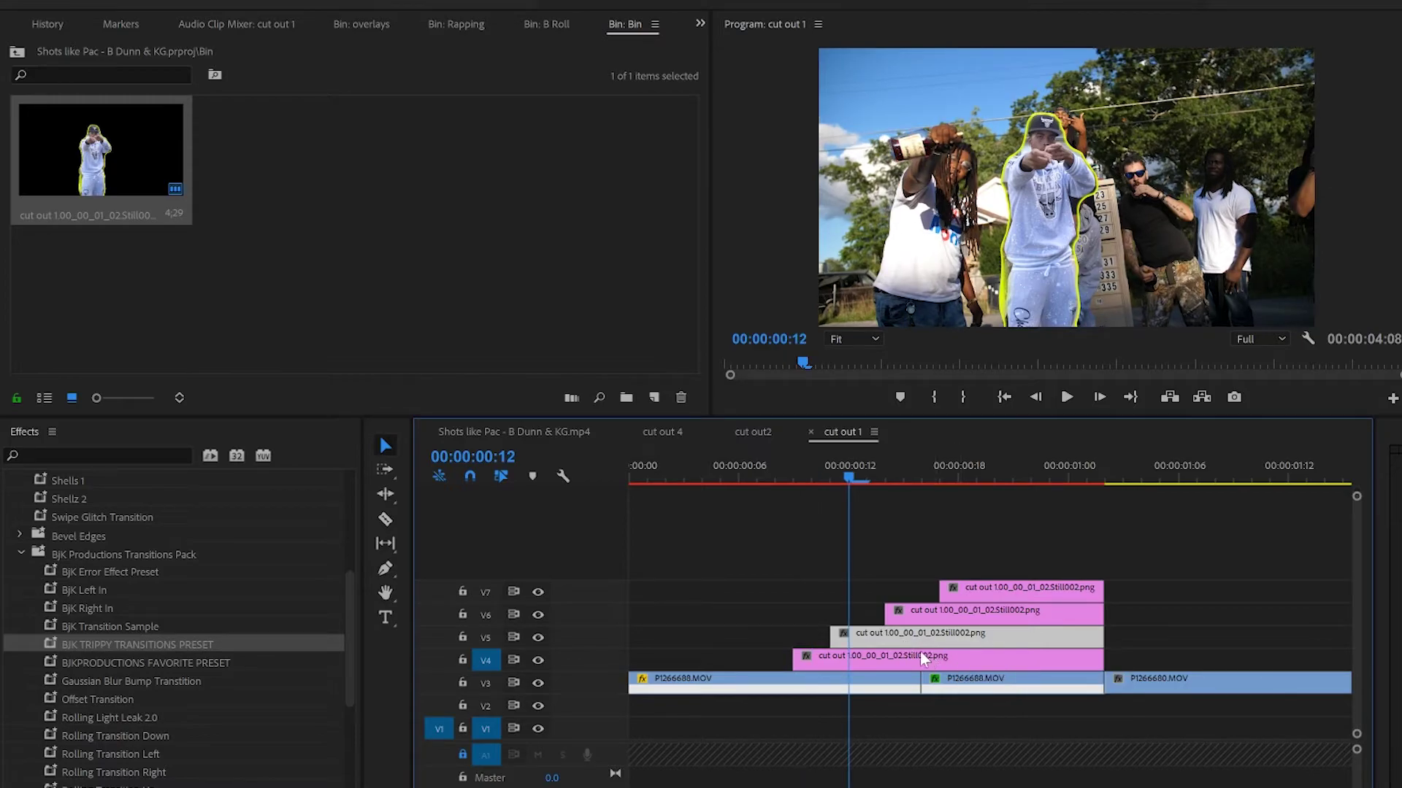
{"action": "left_click", "coordinate": [818, 476]}
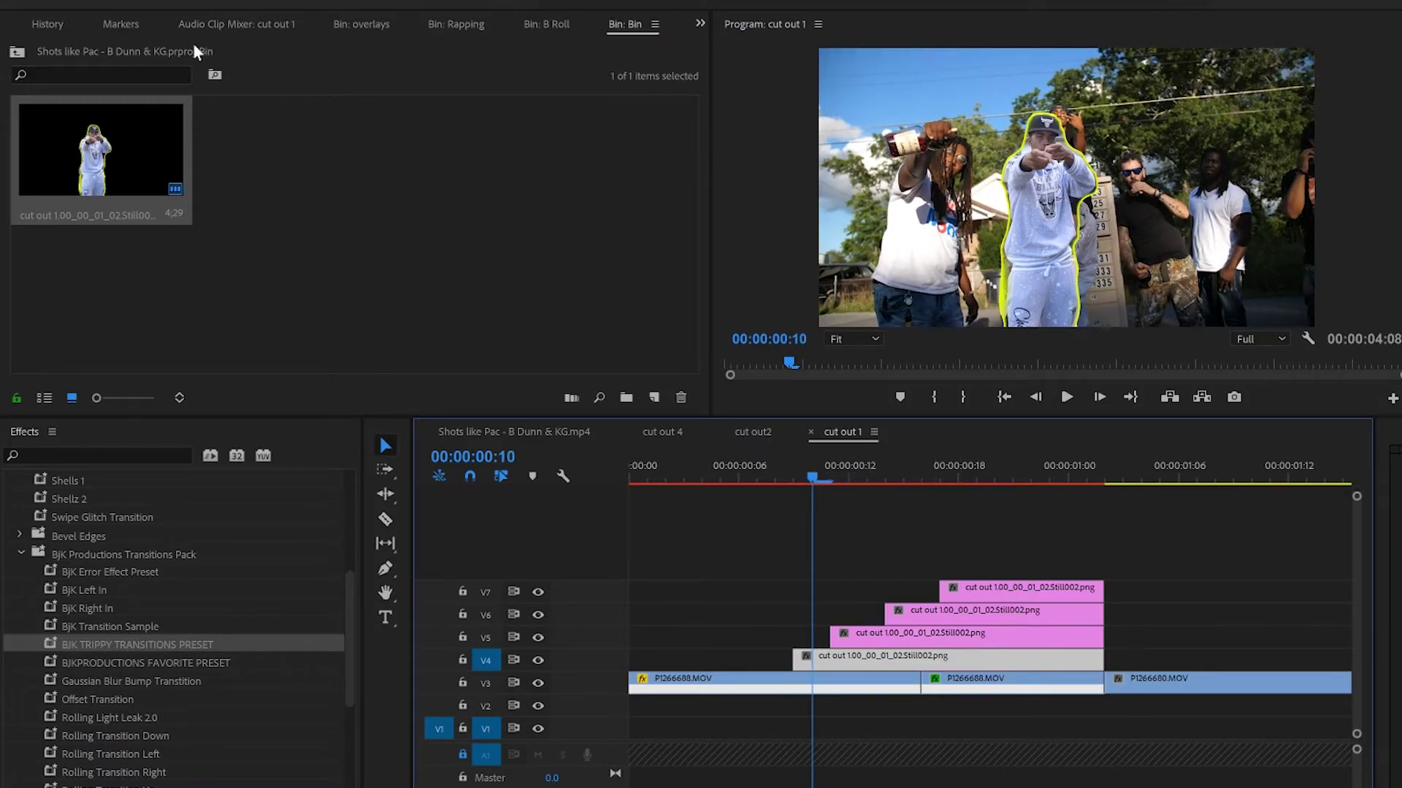
{"action": "left_click", "coordinate": [697, 23]}
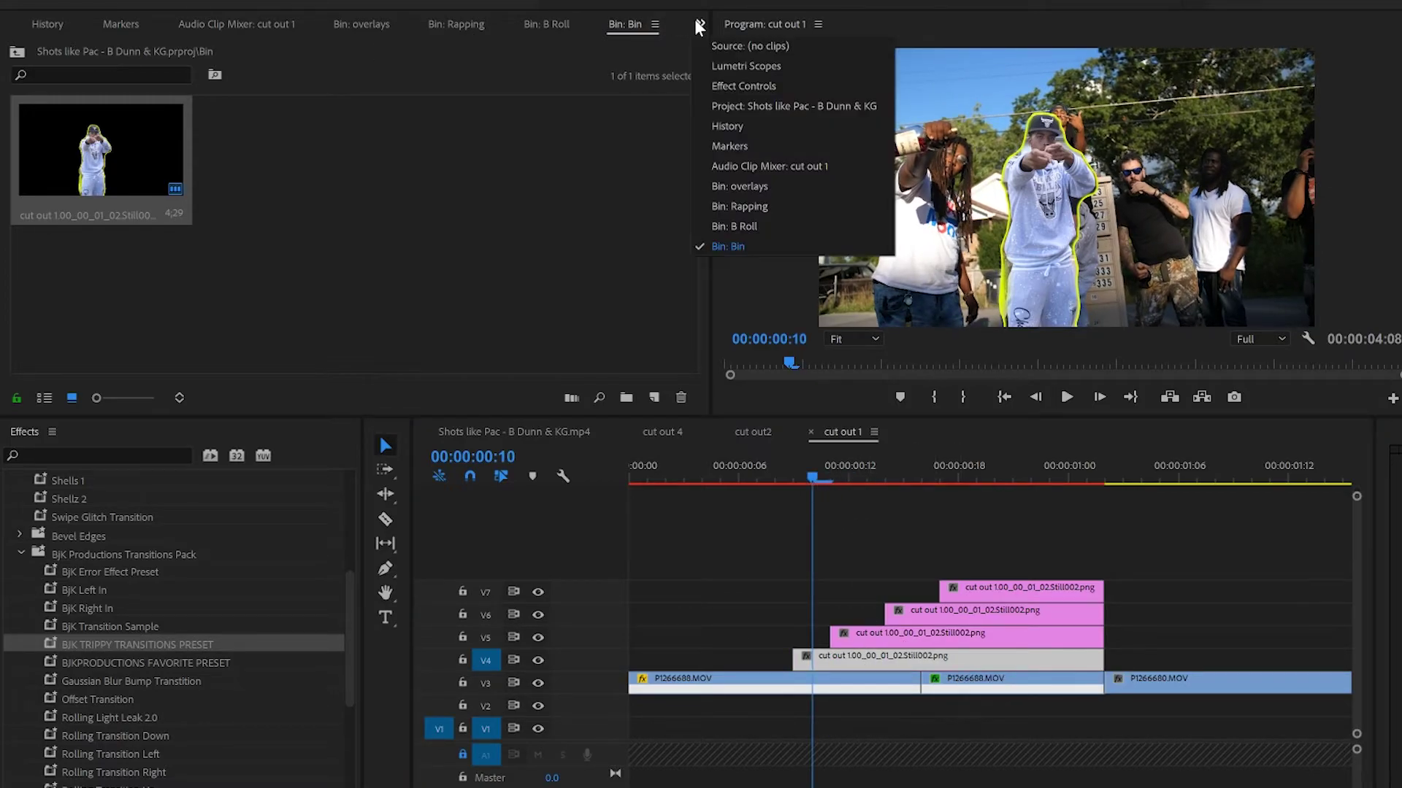
{"action": "left_click", "coordinate": [734, 87]}
{"action": "left_click_drag", "start_coordinate": [224, 117], "coordinate": [225, 125]}
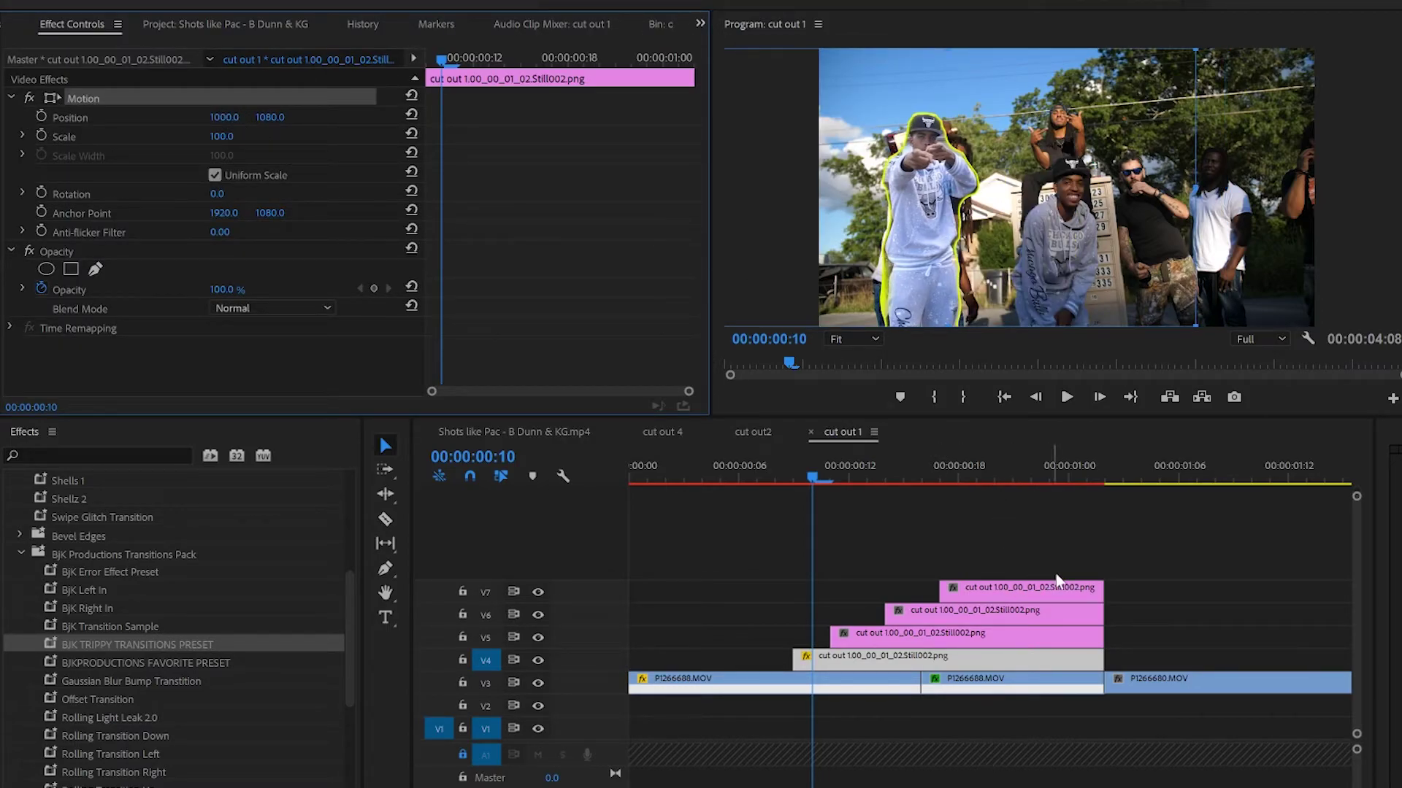
- At 00:00:00:13, set the horizontal position of the V5 cutout still to 1334 so it stands beside the V4 copy
{"action": "key", "text": "space"}
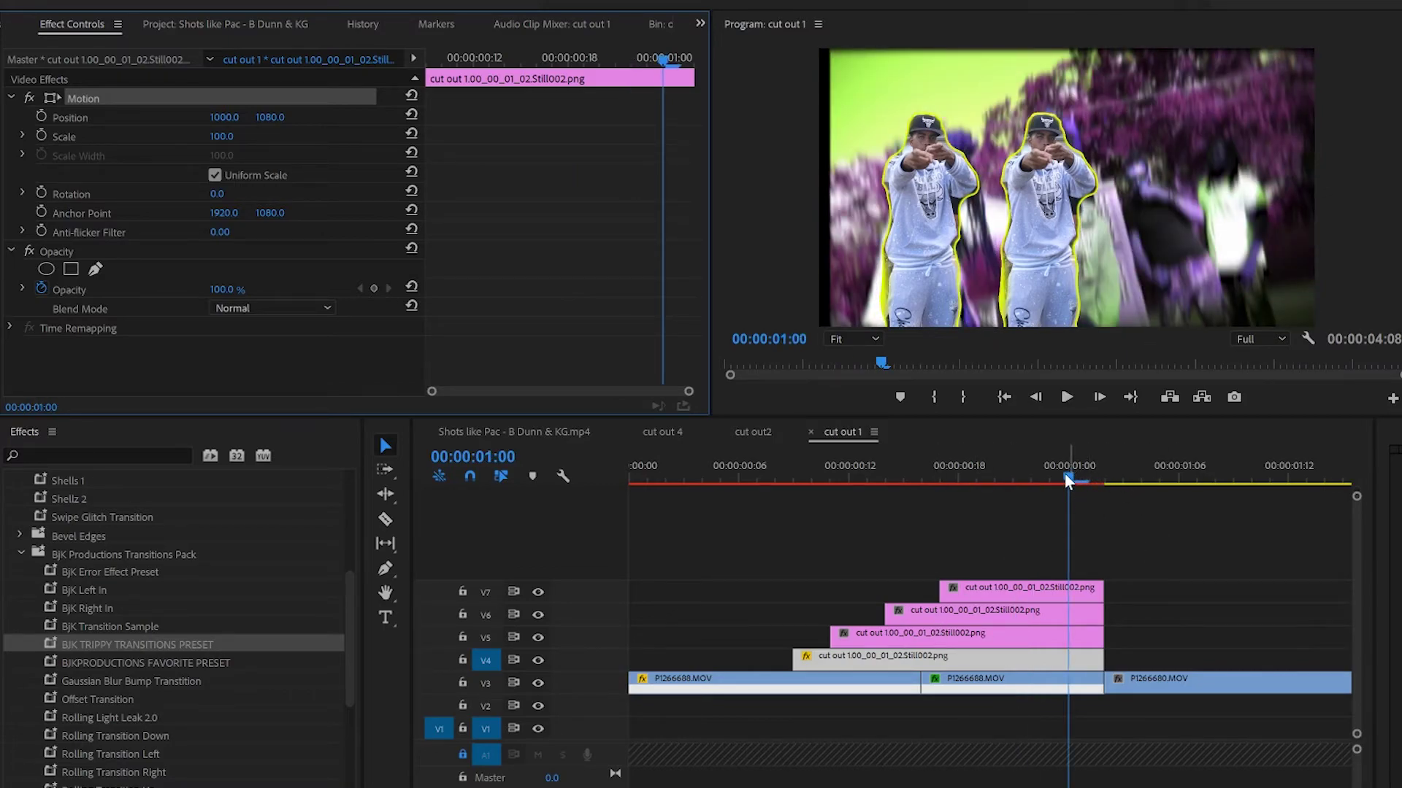
{"action": "left_click_drag", "start_coordinate": [1066, 482], "coordinate": [869, 497]}
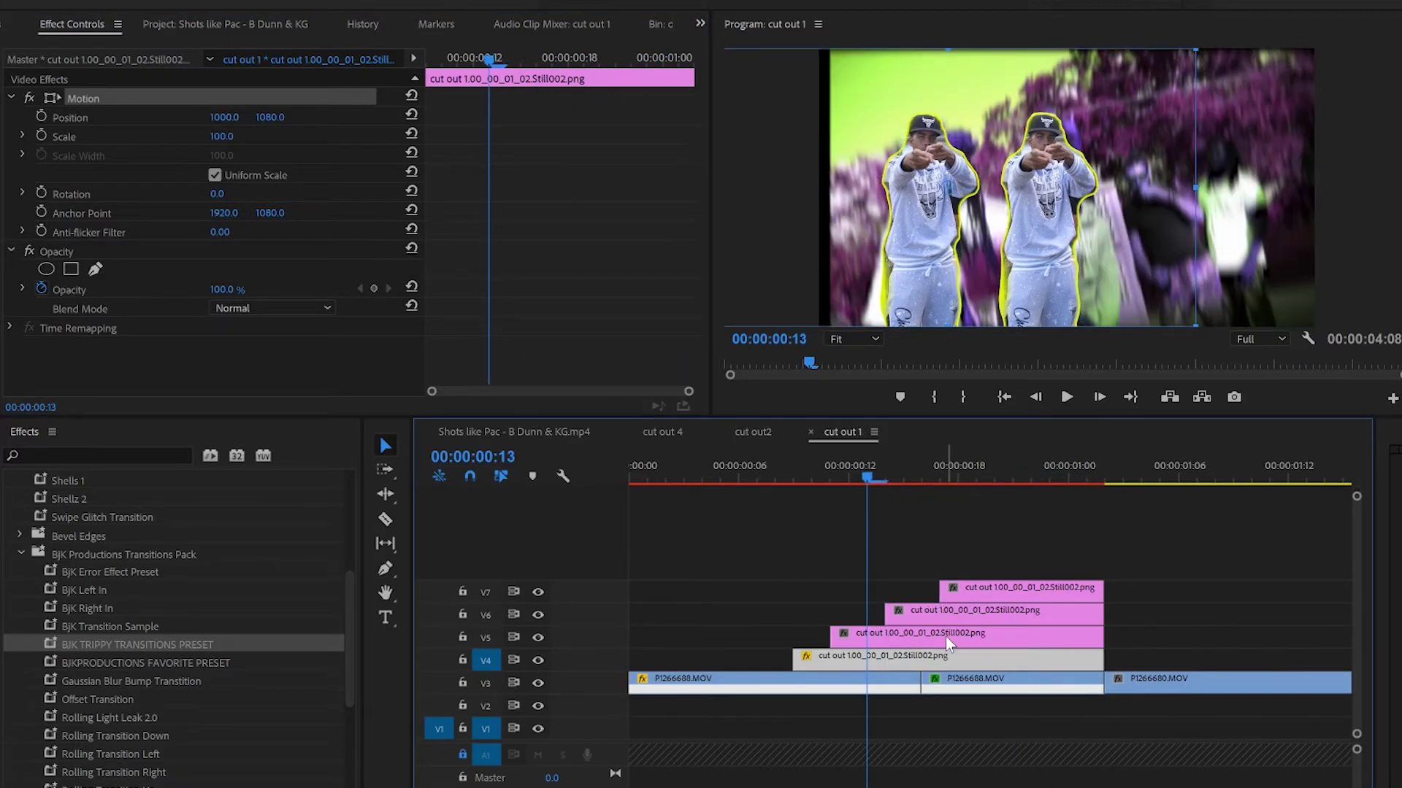
{"action": "left_click", "coordinate": [945, 637]}
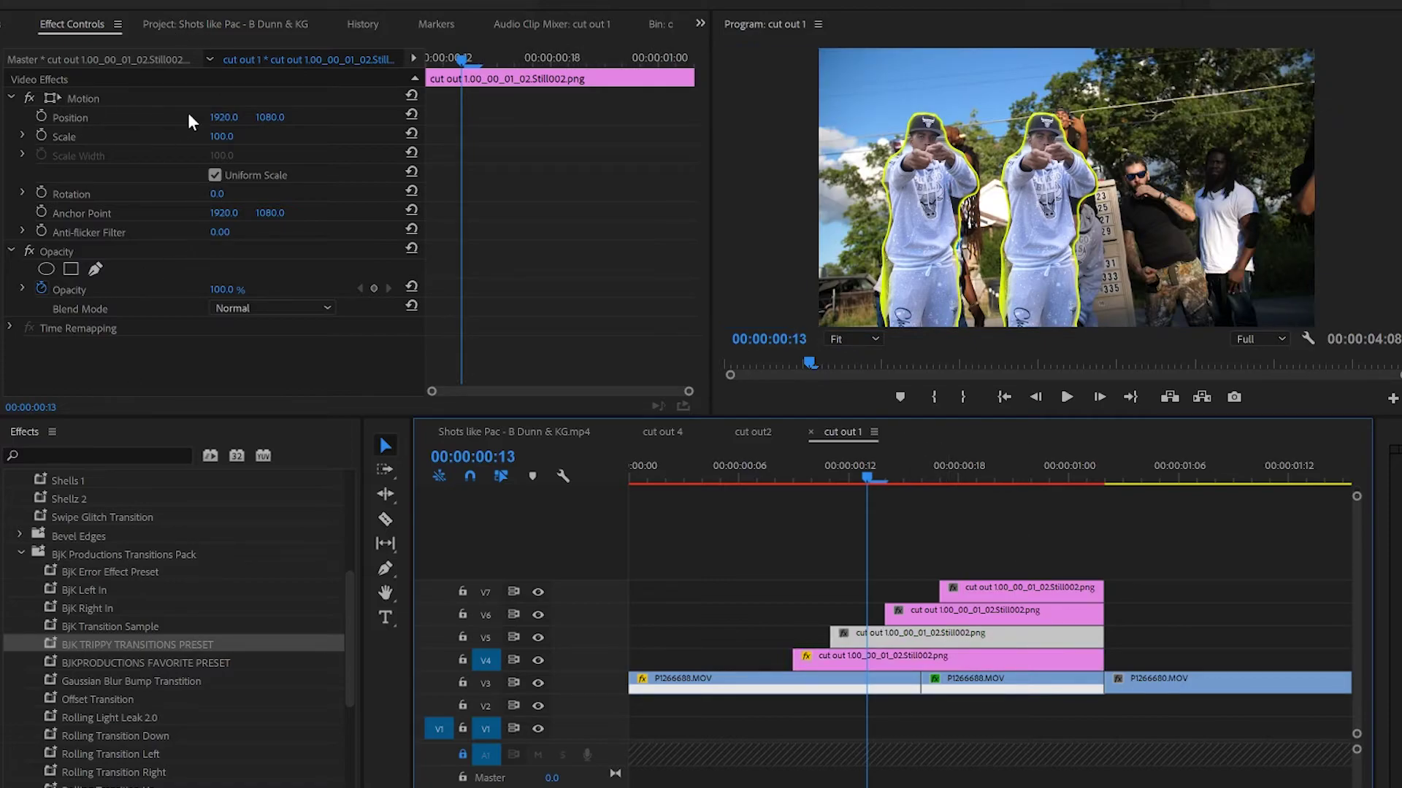
{"action": "left_click_drag", "start_coordinate": [224, 117], "coordinate": [334, 115]}
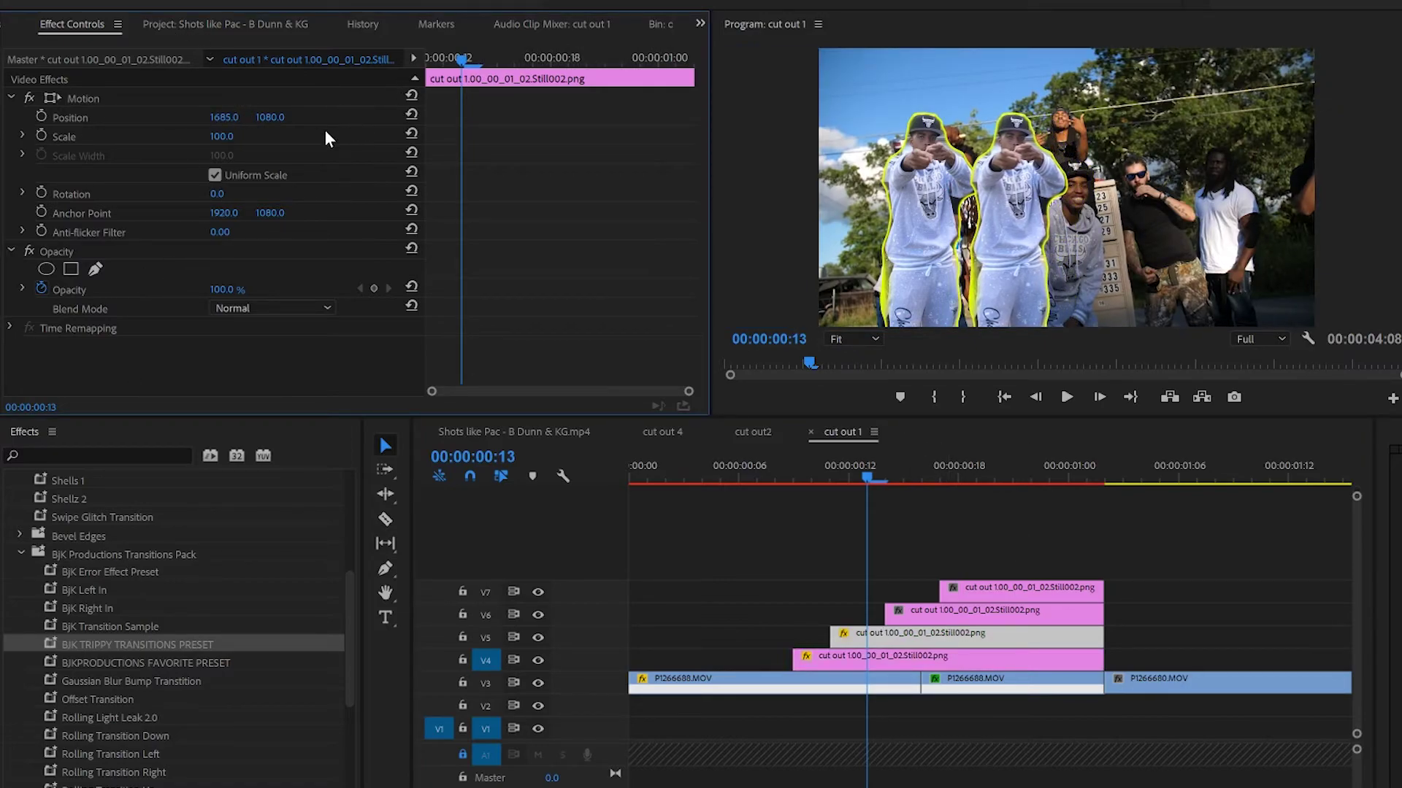
{"action": "left_click_drag", "start_coordinate": [226, 122], "coordinate": [80, 123]}
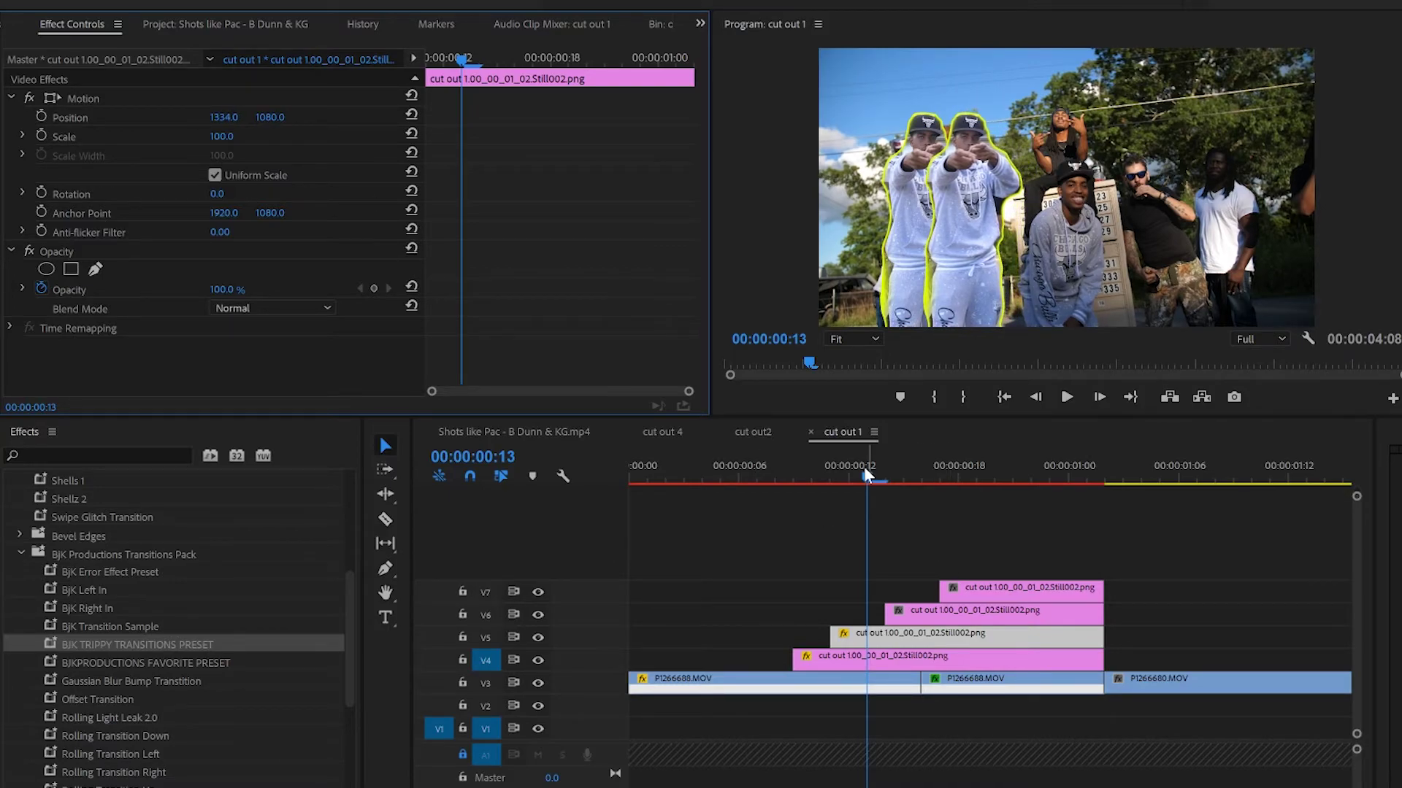
- Place the V6 cutout still beside the V5 copy and set the V7 still's horizontal position to 1900
{"action": "left_click_drag", "start_coordinate": [867, 478], "coordinate": [904, 478]}
{"action": "left_click", "coordinate": [959, 480]}
{"action": "left_click", "coordinate": [992, 593]}
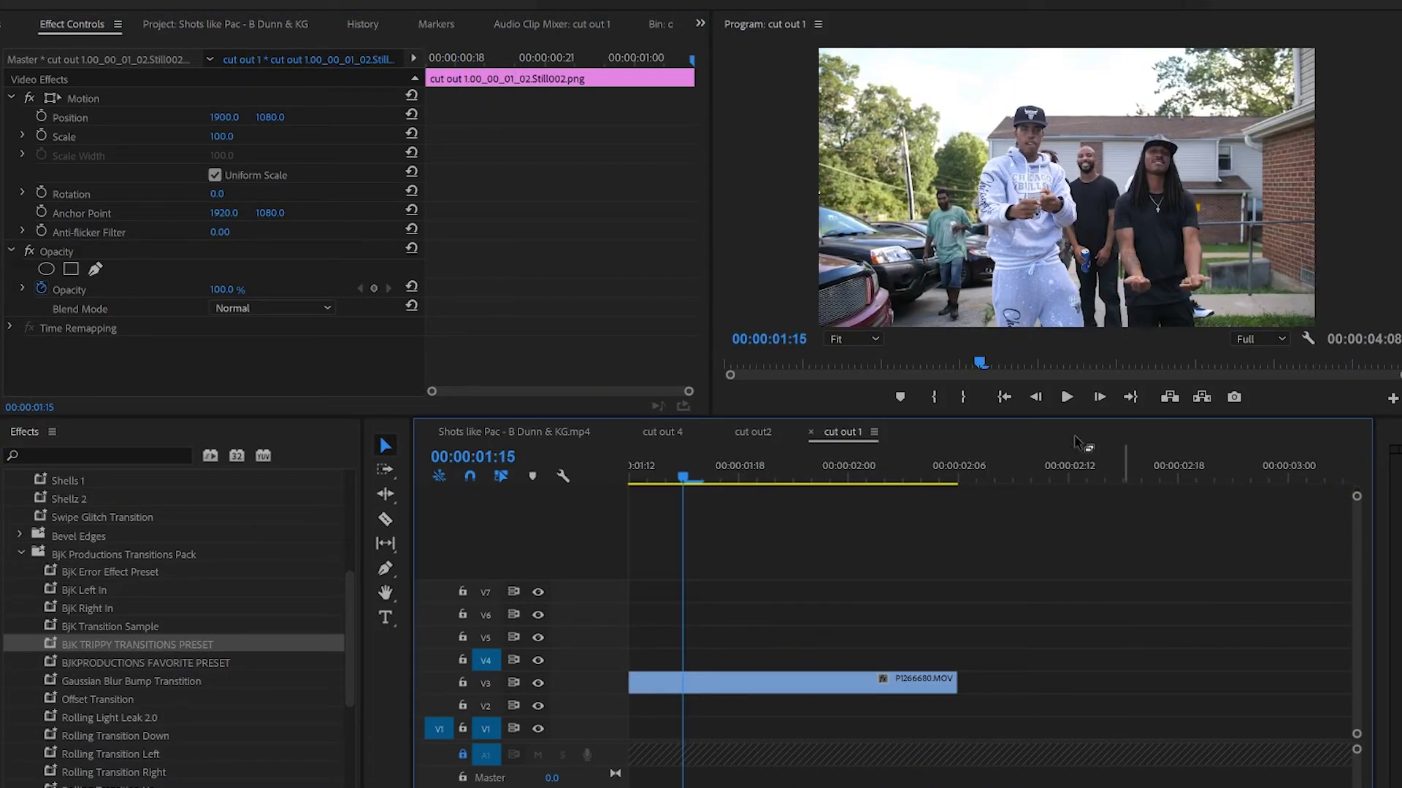
- Play the stacked cutout transition from near the sequence start several times to check the spacing and timing of the copies
{"action": "scroll", "coordinate": [876, 547], "scroll_direction": "up", "scroll_amount": 5}
{"action": "left_click", "coordinate": [719, 478]}
{"action": "key", "text": "space"}
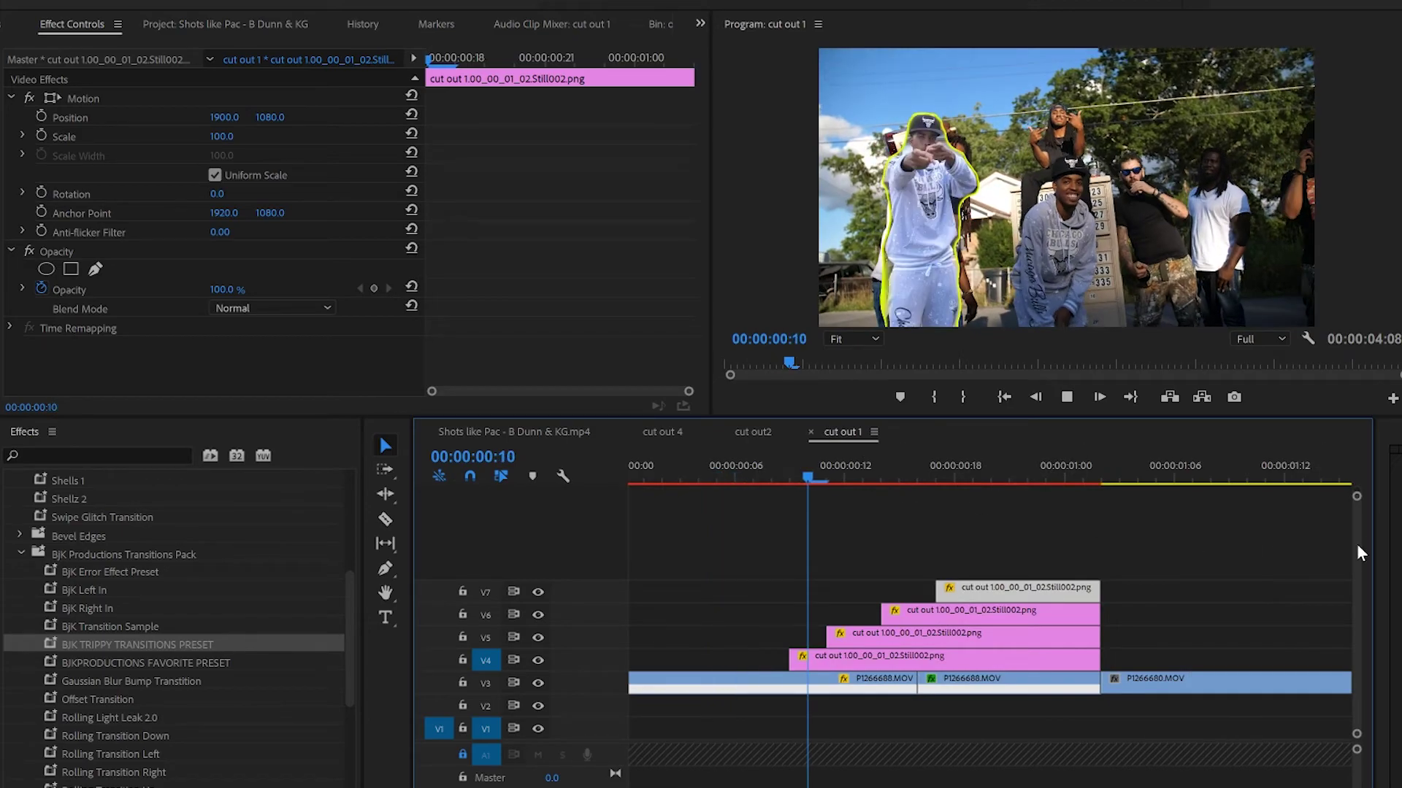
{"action": "key", "text": "space"}
{"action": "scroll", "coordinate": [972, 549], "scroll_direction": "up", "scroll_amount": 8}
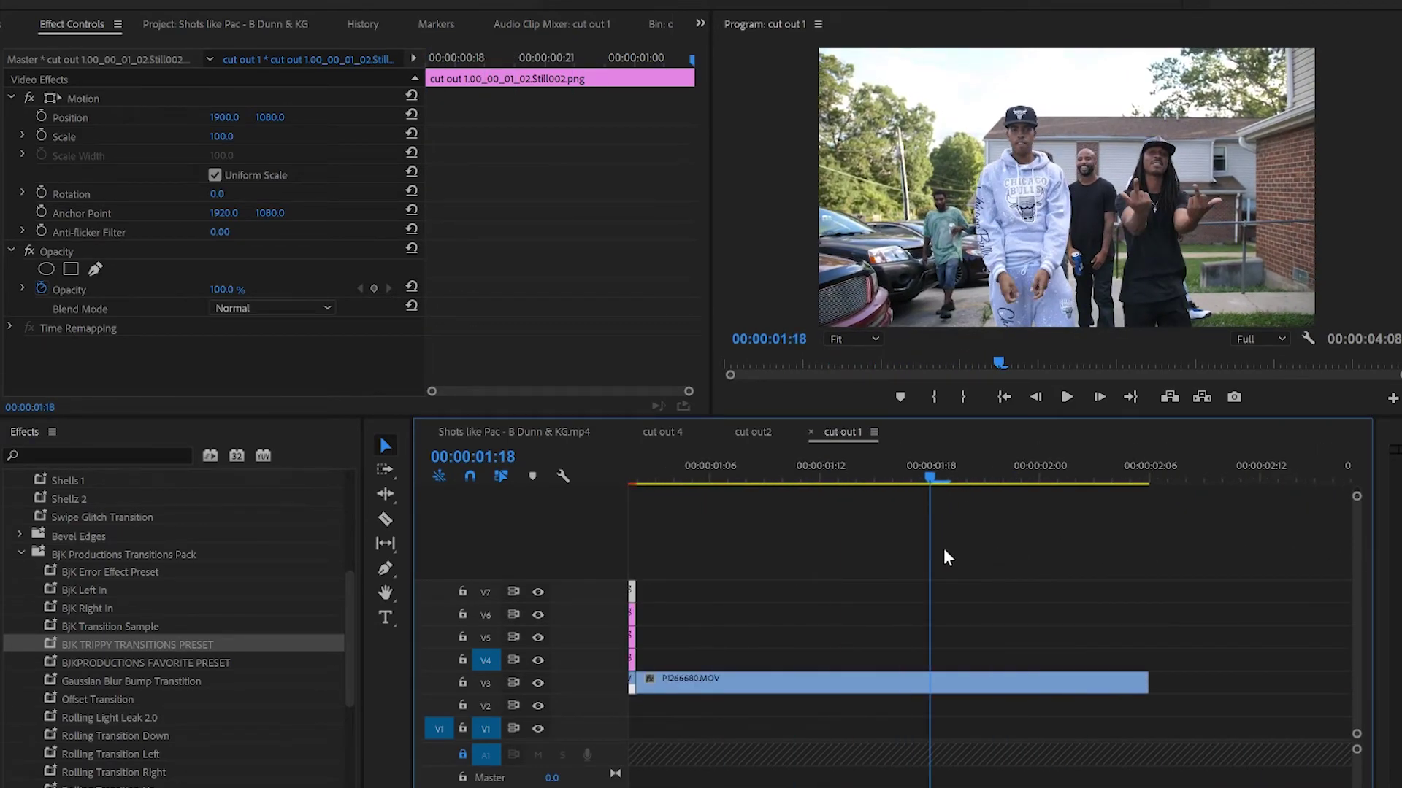
{"action": "scroll", "coordinate": [851, 536], "scroll_direction": "up", "scroll_amount": 3}
{"action": "left_click", "coordinate": [702, 478]}
{"action": "key", "text": "space"}
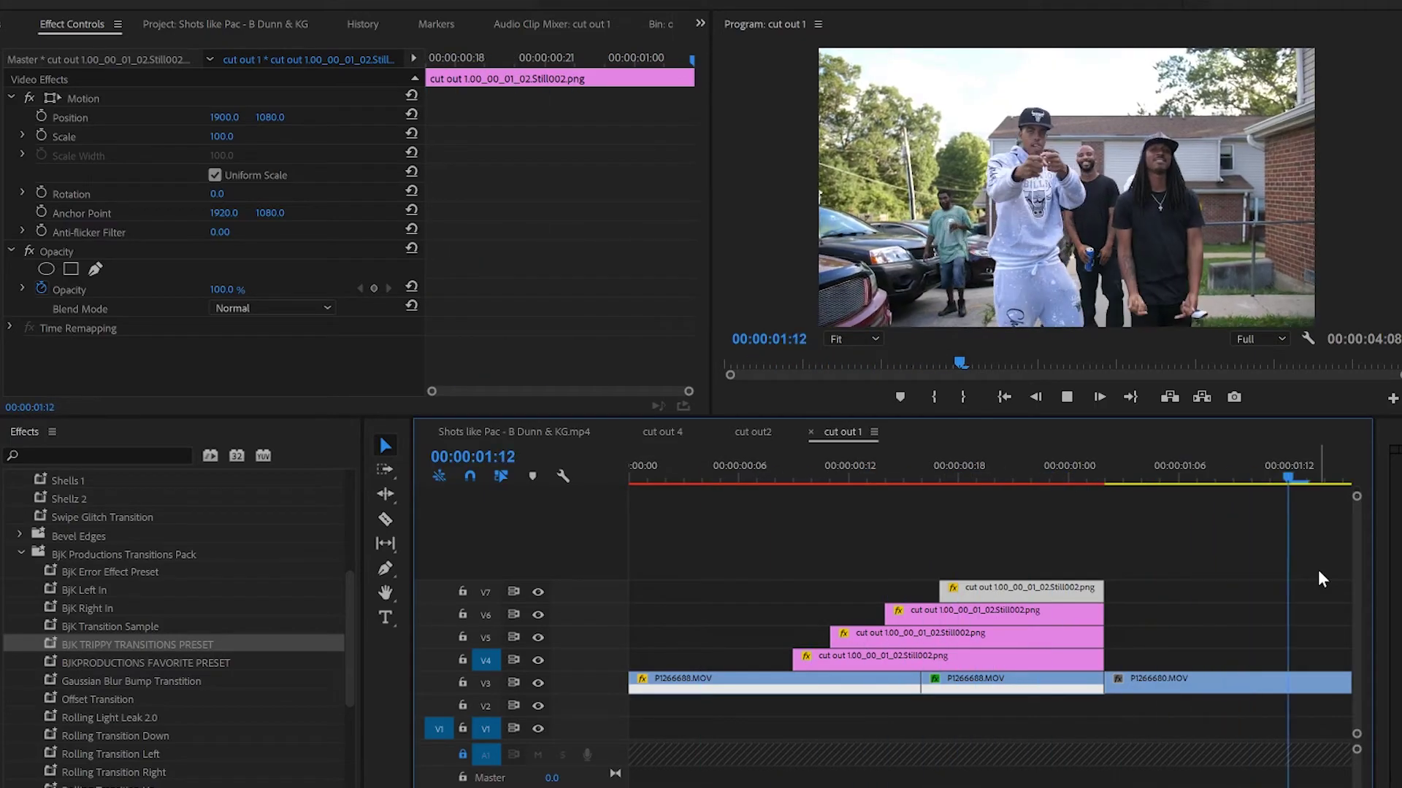
{"action": "key", "text": "space"}
{"action": "scroll", "coordinate": [804, 544], "scroll_direction": "up", "scroll_amount": 5}
{"action": "left_click", "coordinate": [690, 463]}
{"action": "key", "text": "space"}
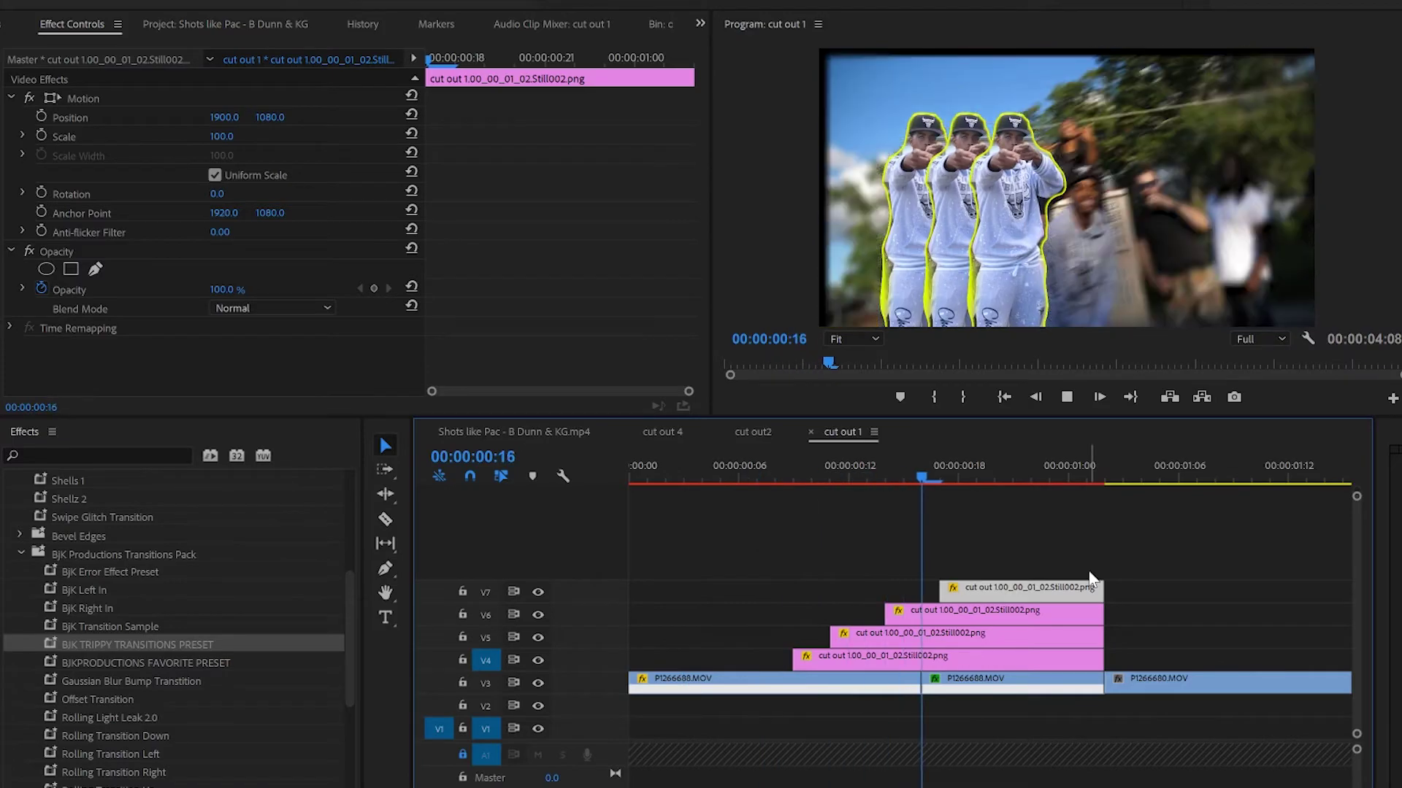
{"action": "key", "text": "space"}
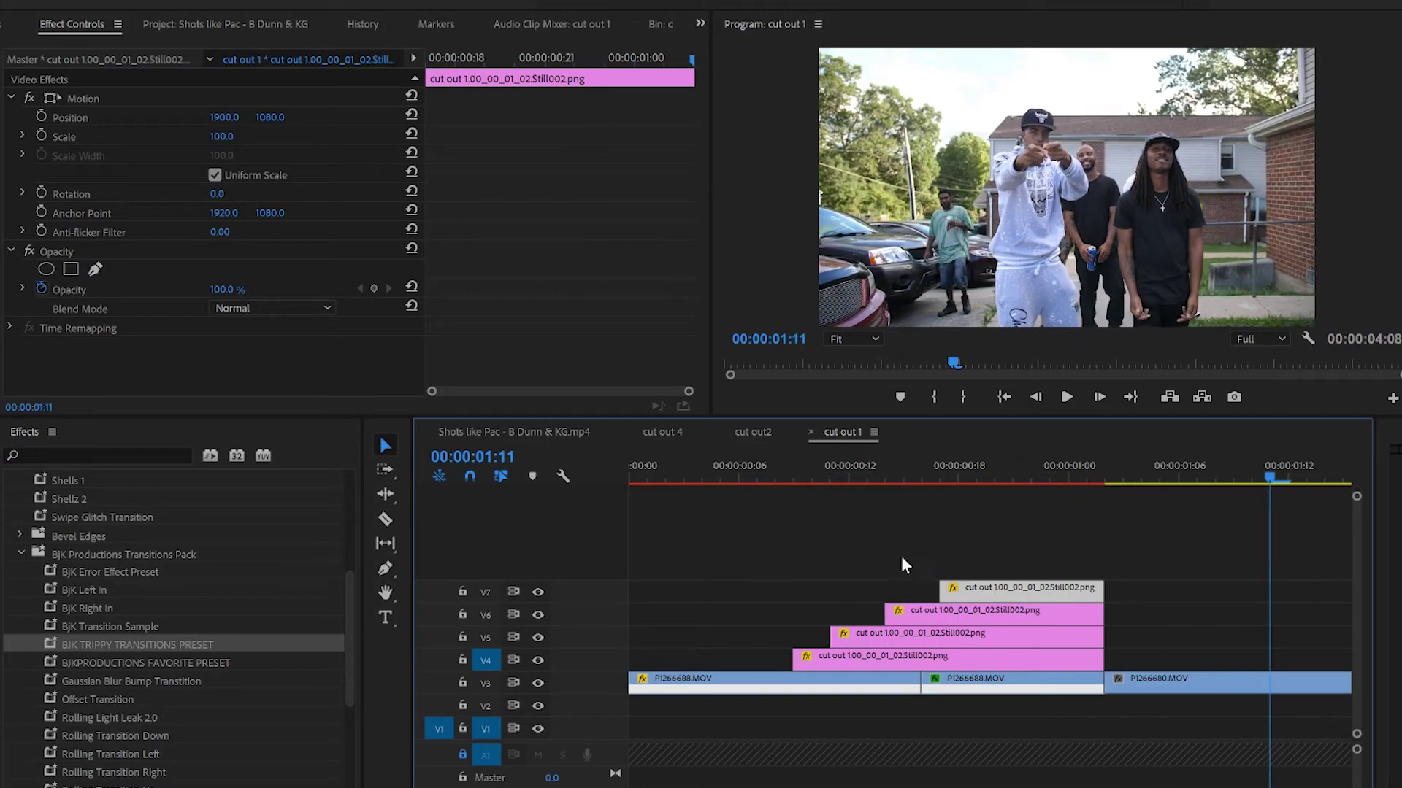
{"action": "left_click", "coordinate": [715, 480]}
{"action": "key", "text": "space"}
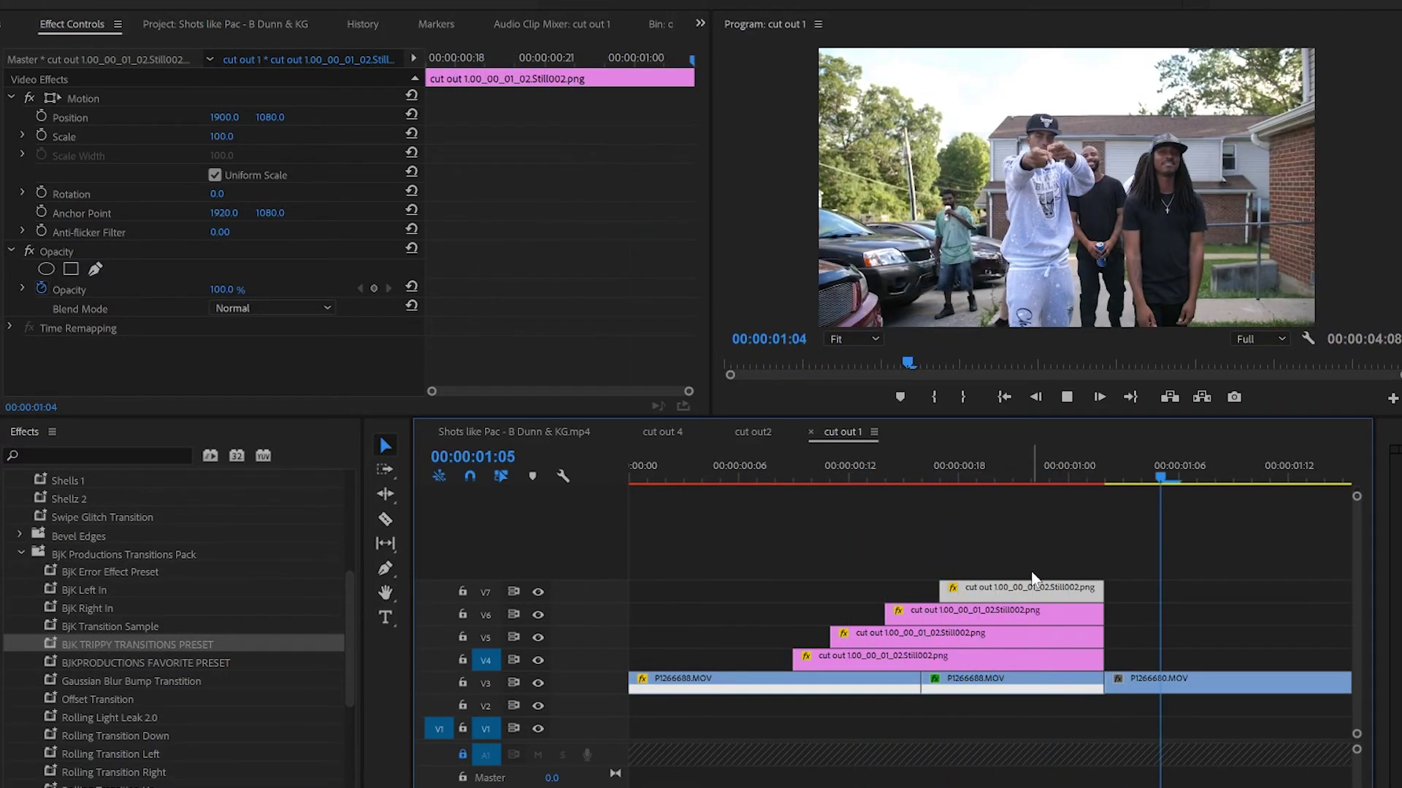
{"action": "key", "text": "space"}
- Add a frame hold to P1266680.MOV on V3 at 00:00:01:02 and play it back
{"action": "left_click", "coordinate": [673, 464]}
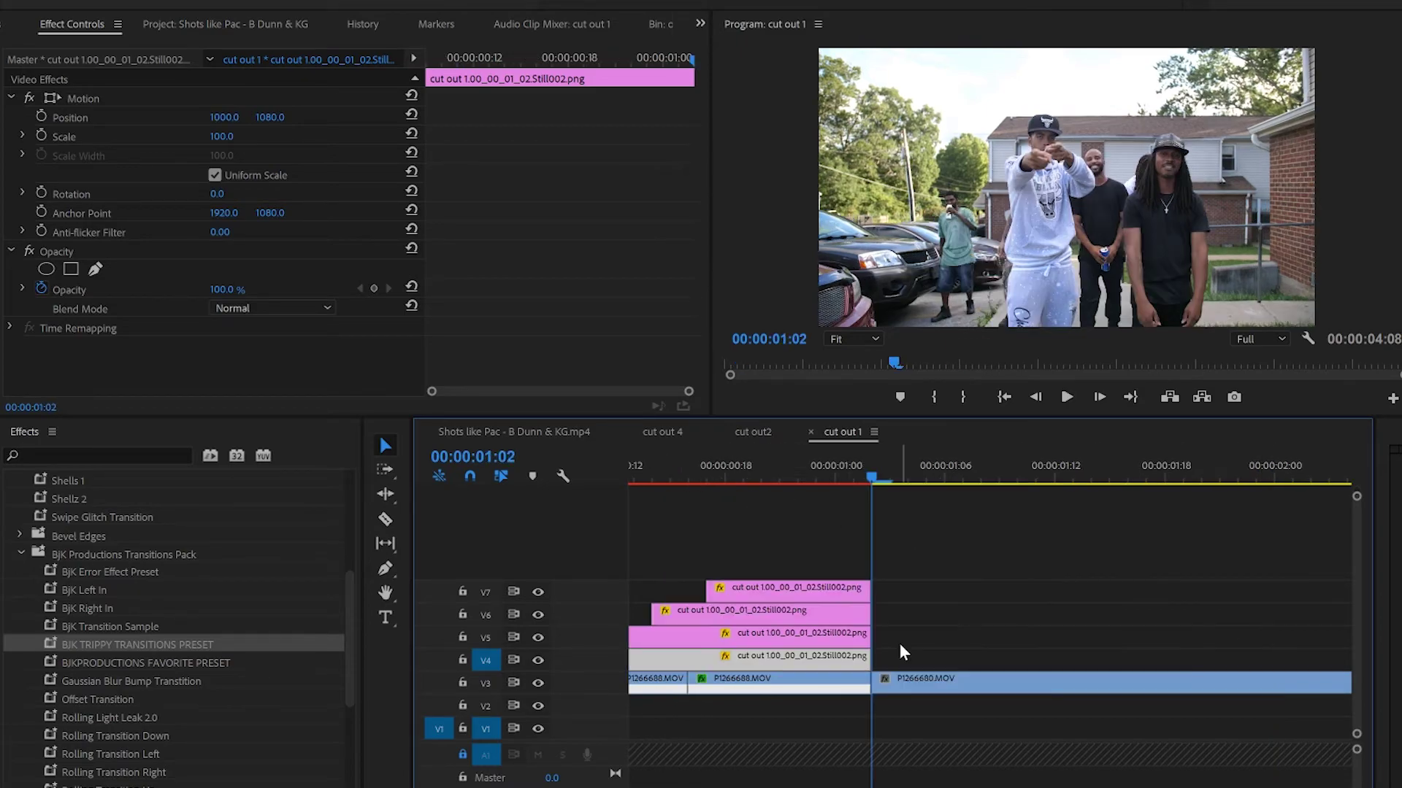
{"action": "scroll", "coordinate": [899, 642], "scroll_direction": "right", "scroll_amount": 2}
{"action": "right_click", "coordinate": [825, 685]}
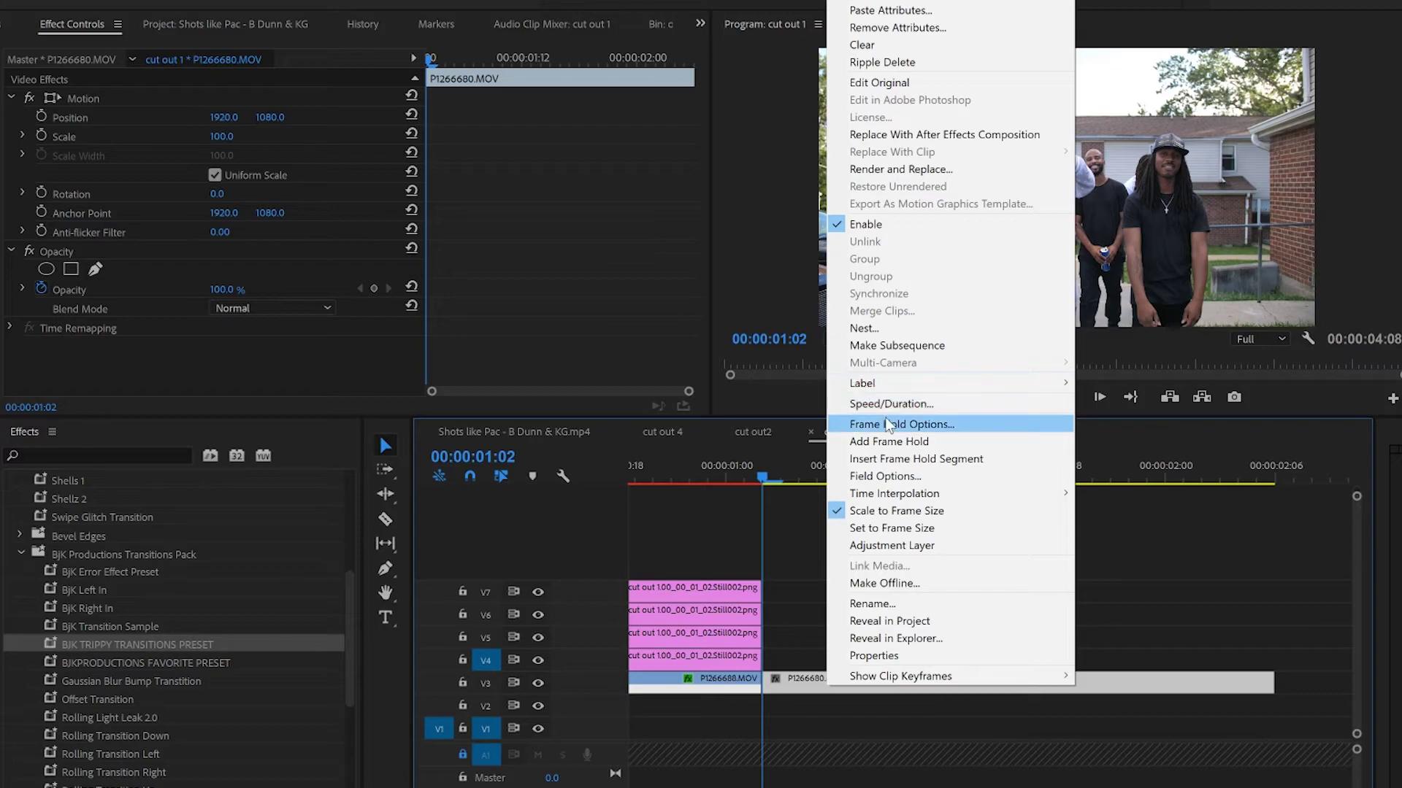
{"action": "left_click", "coordinate": [885, 443]}
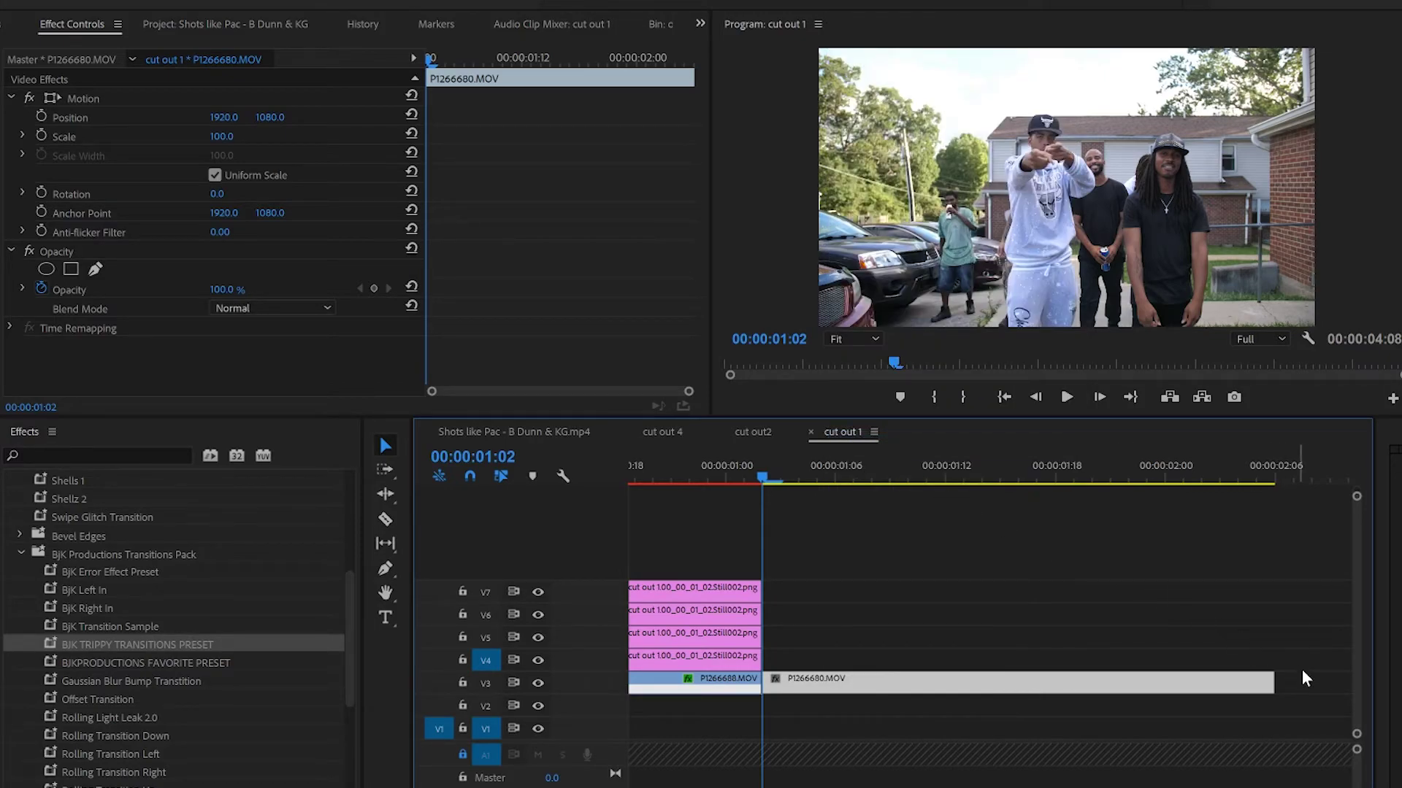
{"action": "key", "text": "space"}
{"action": "scroll", "coordinate": [1000, 589], "scroll_direction": "up", "scroll_amount": 3}
{"action": "scroll", "coordinate": [1223, 574], "scroll_direction": "down", "scroll_amount": 3}
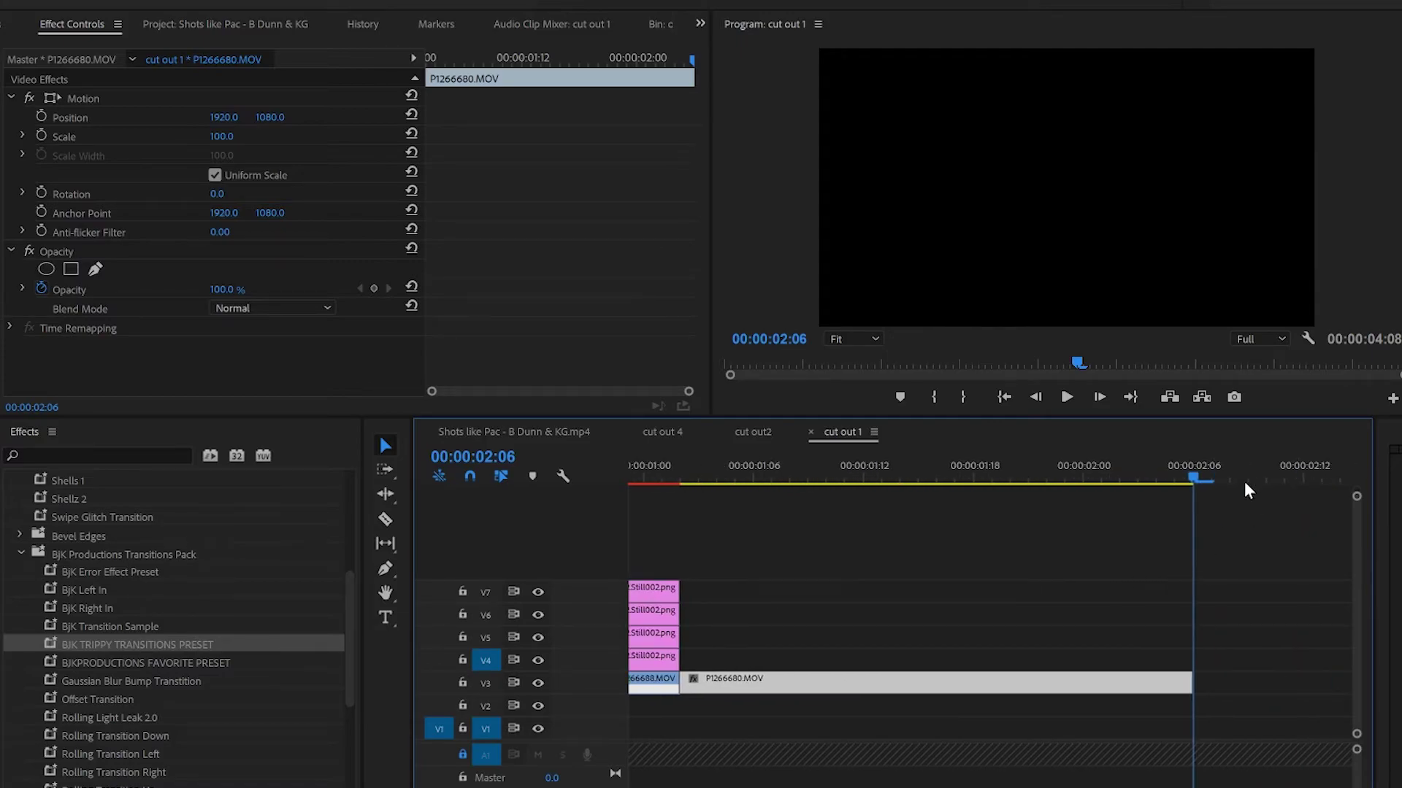
- Extend the end of the V7 cutout still over the frozen P1266680.MOV clip to about 00:00:02:05
{"action": "left_click_drag", "start_coordinate": [1187, 491], "coordinate": [707, 517]}
{"action": "scroll", "coordinate": [745, 554], "scroll_direction": "up", "scroll_amount": 4}
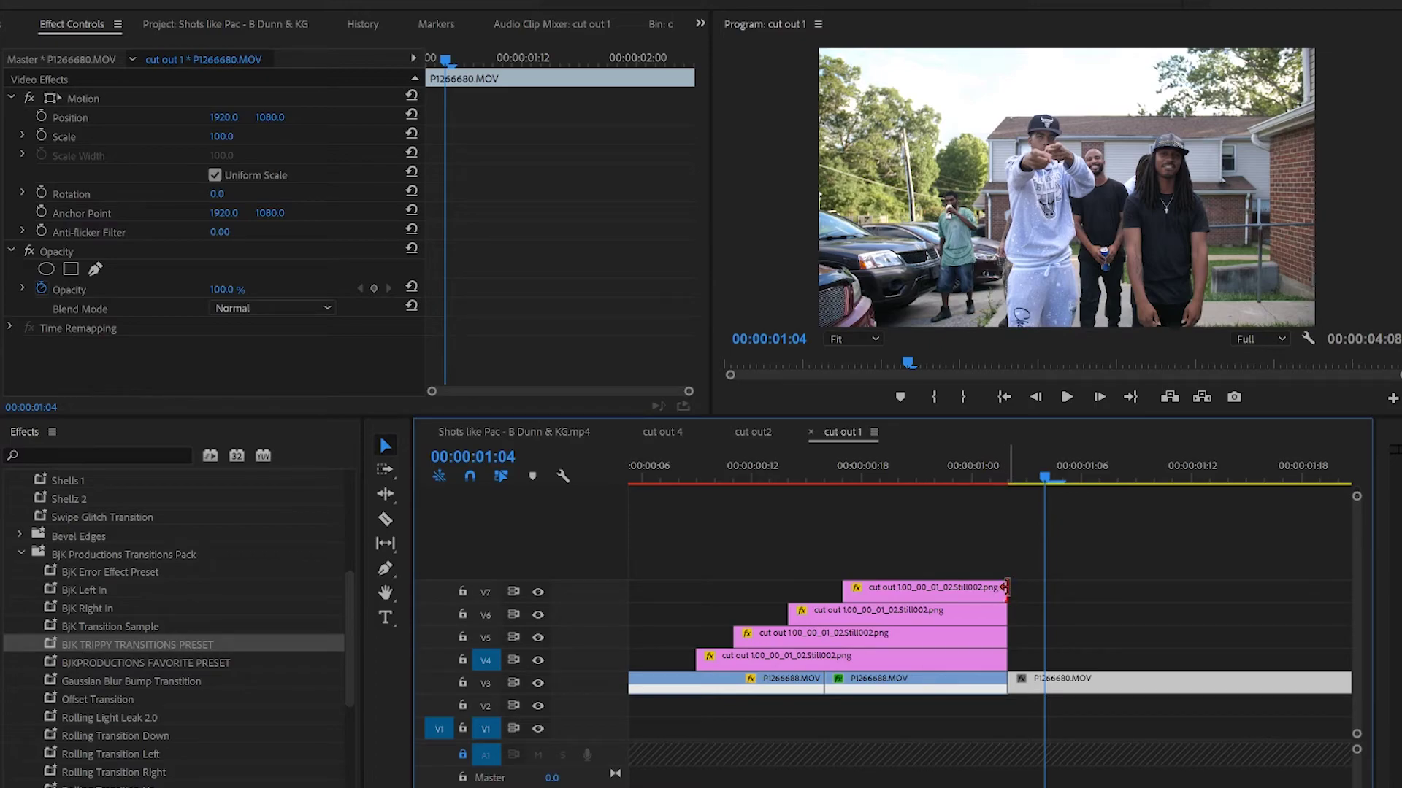
{"action": "left_click_drag", "start_coordinate": [1005, 587], "coordinate": [1262, 613]}
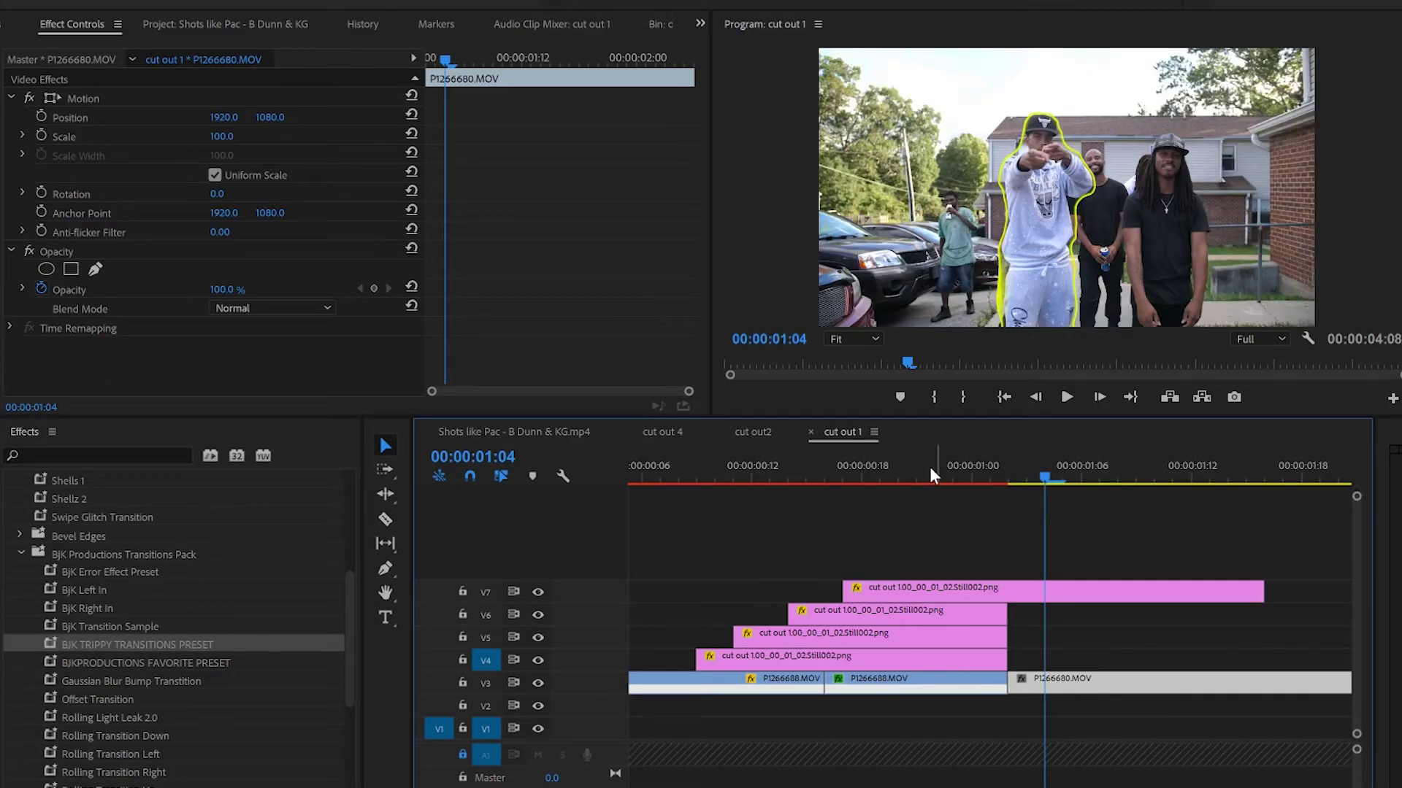
{"action": "left_click", "coordinate": [930, 476]}
{"action": "key", "text": "space"}
{"action": "key", "text": "space"}
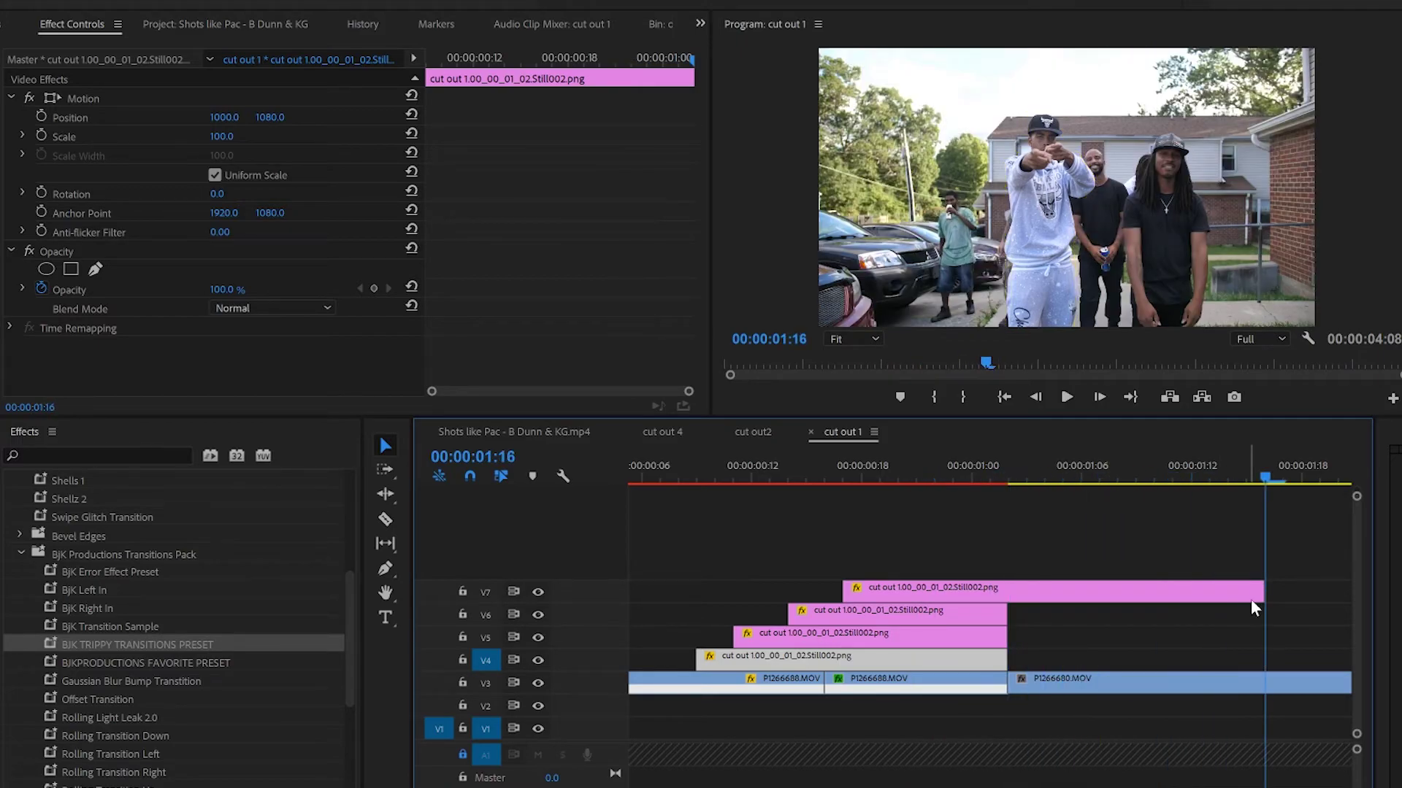
{"action": "scroll", "coordinate": [1260, 562], "scroll_direction": "down", "scroll_amount": 3}
{"action": "left_click_drag", "start_coordinate": [1111, 593], "coordinate": [1343, 599]}
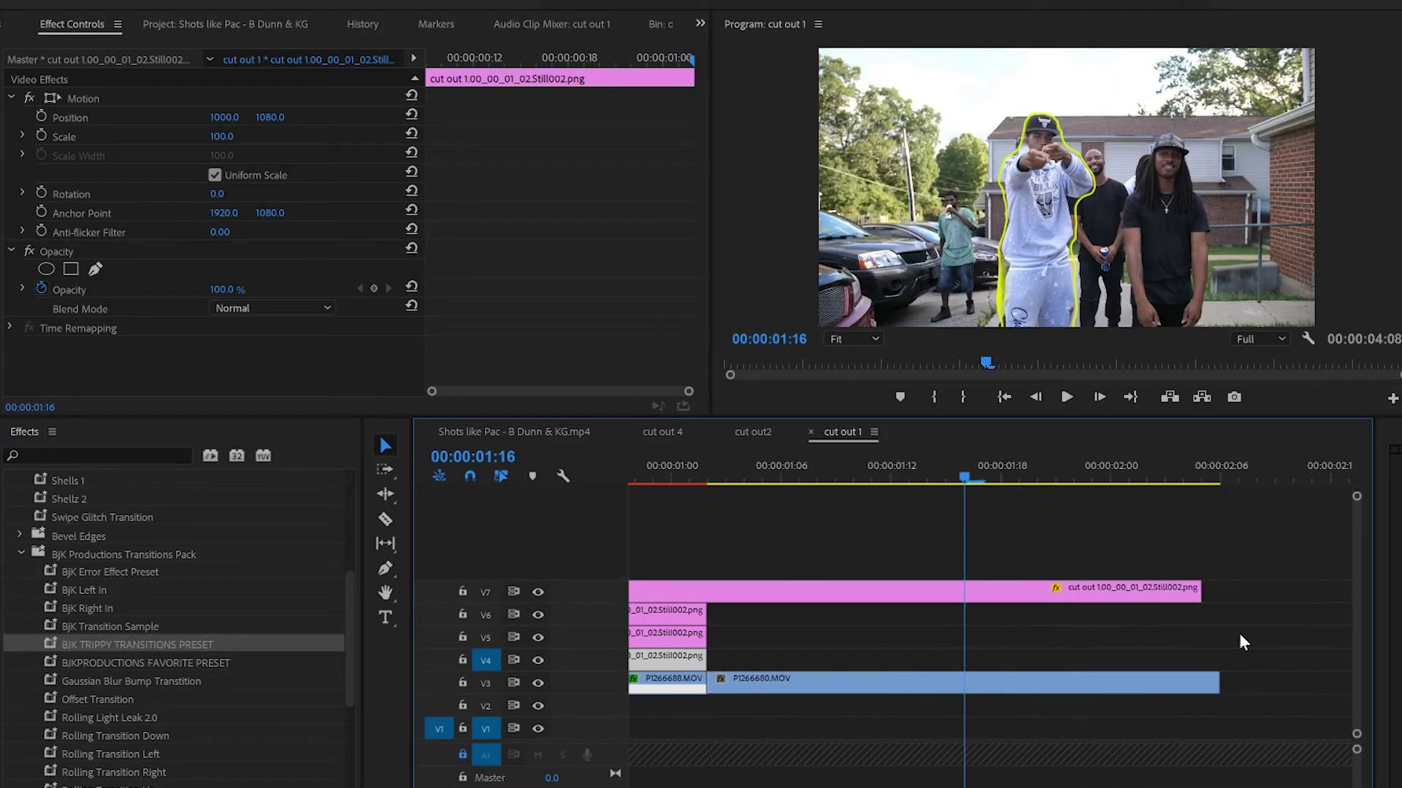
- Split the V7 cutout still at 00:00:01:02, where P1266680.MOV begins
{"action": "left_click", "coordinate": [974, 603]}
{"action": "mouse_move", "coordinate": [920, 471]}
{"action": "left_mouse_down"}
{"action": "mouse_move", "coordinate": [892, 478]}
{"action": "mouse_move", "coordinate": [908, 489]}
{"action": "left_mouse_up"}
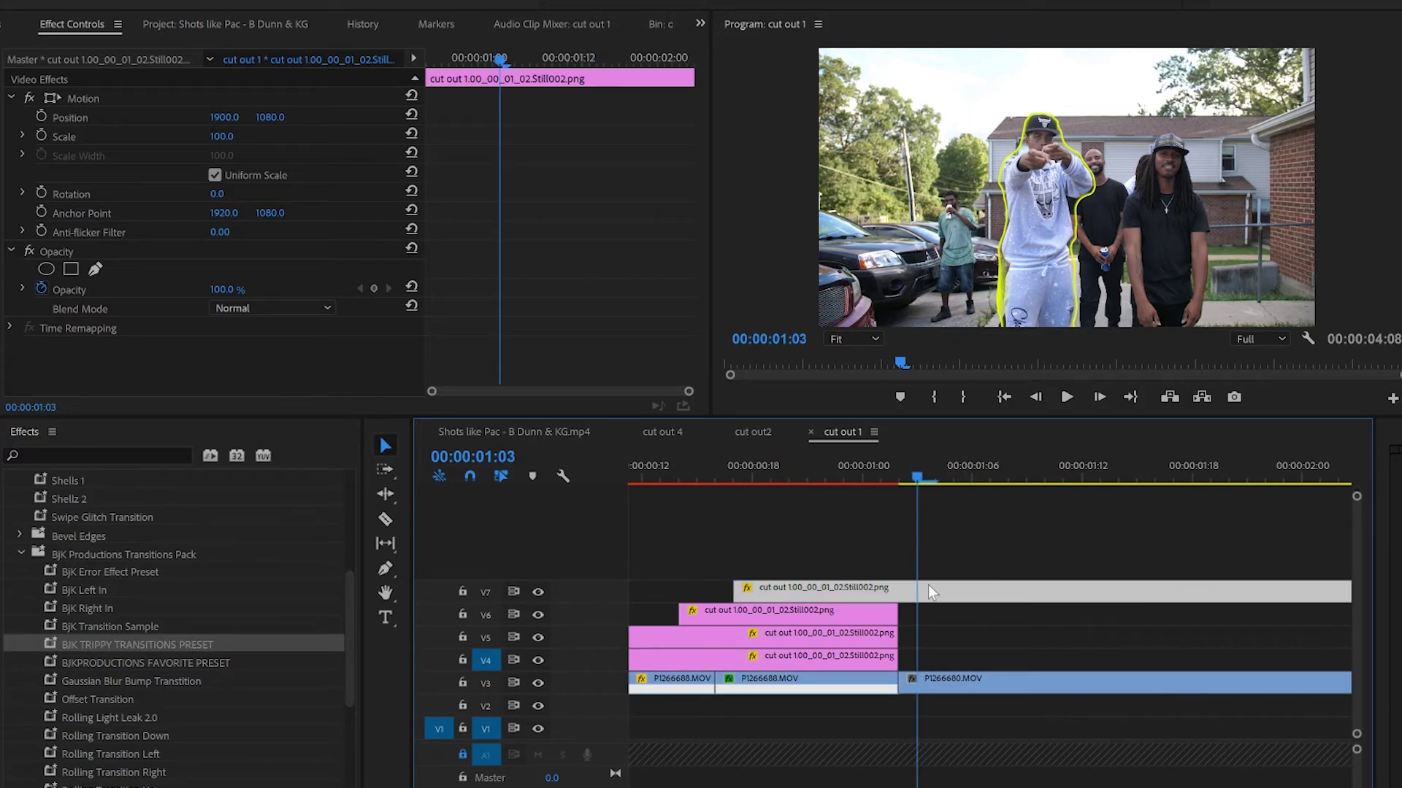
{"action": "left_click_drag", "start_coordinate": [917, 484], "coordinate": [899, 477]}
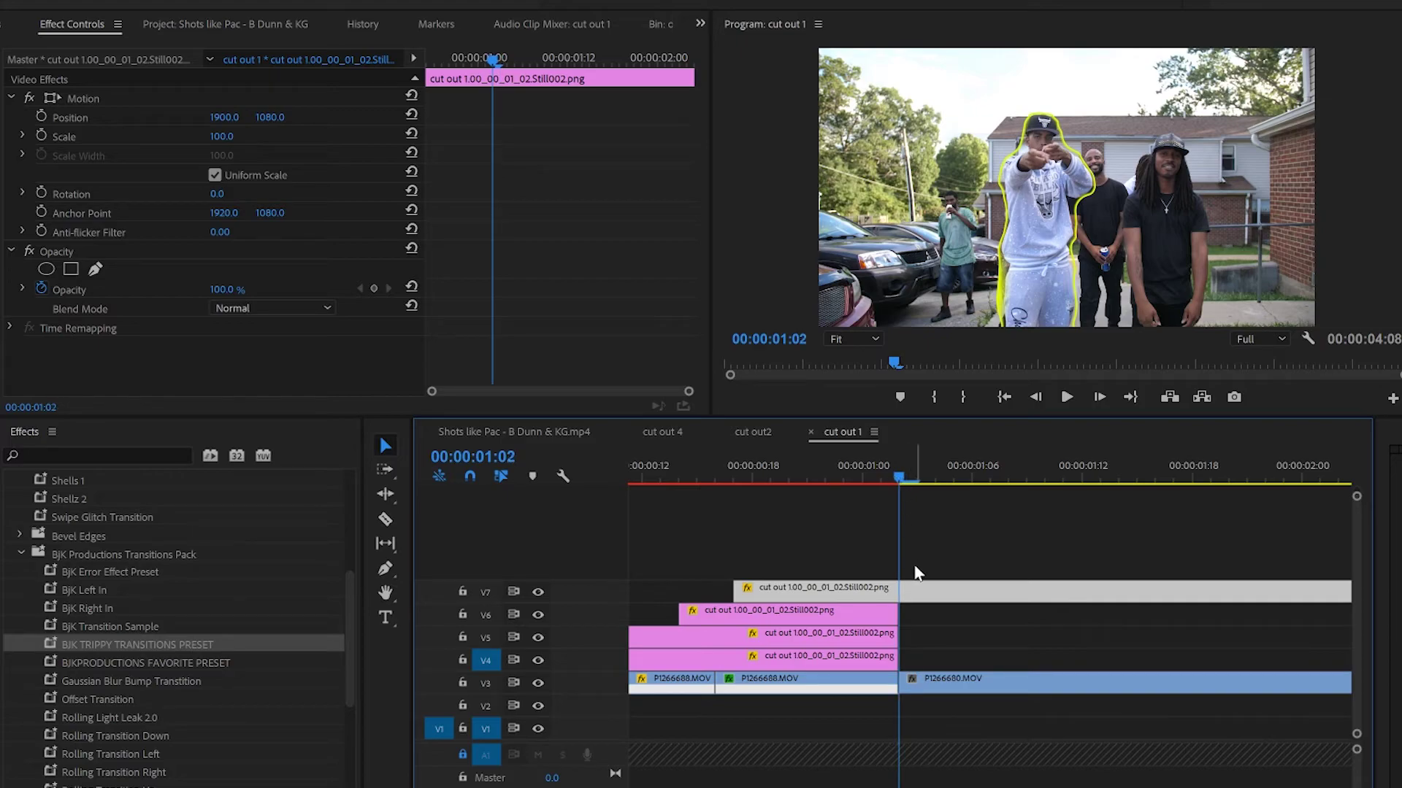
{"action": "key", "text": "c"}
{"action": "left_click", "coordinate": [898, 591]}
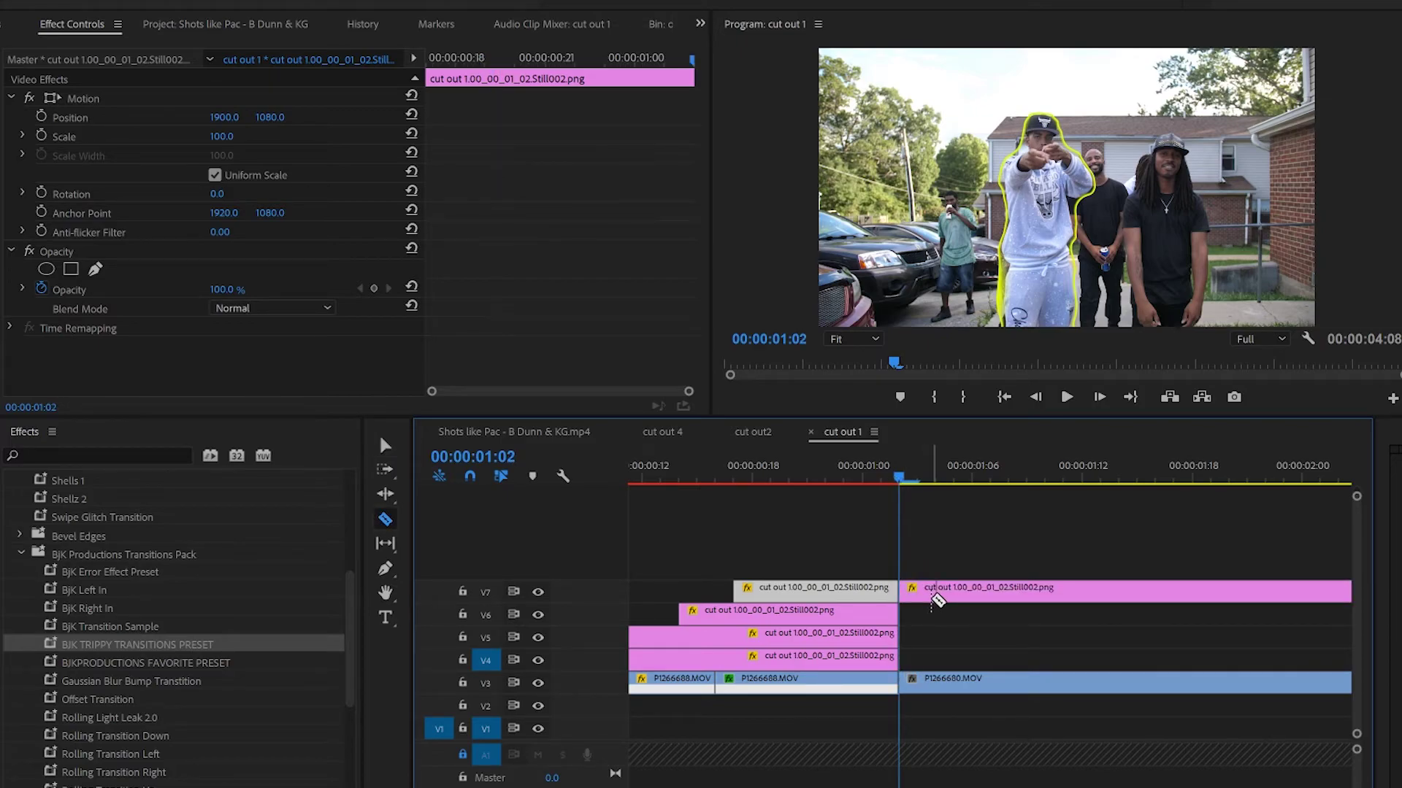
{"action": "key", "text": "v"}
- Turn on Scale keyframing for the second V7 cutout segment with a 100.0 keyframe at 00:00:01:02
{"action": "left_click", "coordinate": [40, 136]}
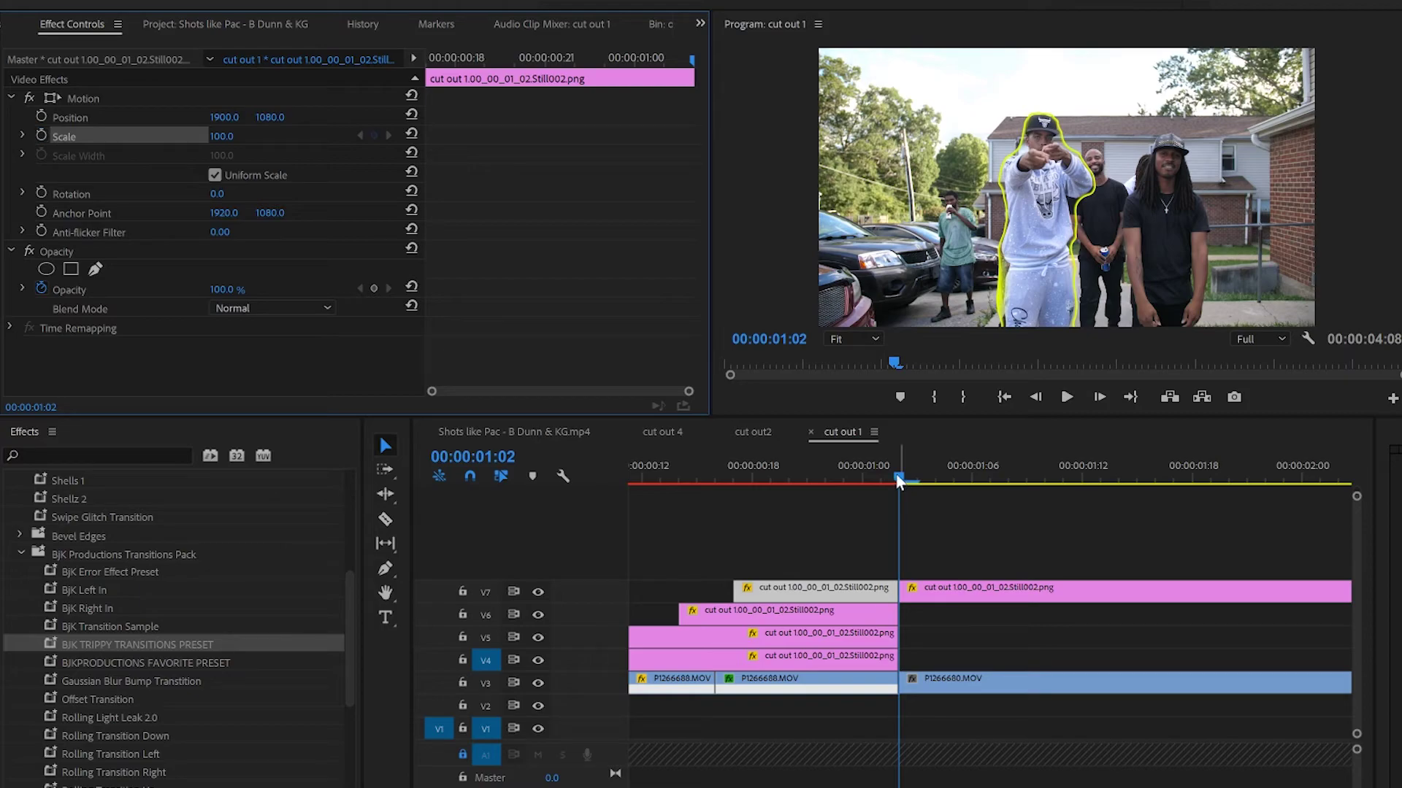
{"action": "mouse_move", "coordinate": [898, 484]}
{"action": "left_mouse_down"}
{"action": "mouse_move", "coordinate": [931, 509]}
{"action": "mouse_move", "coordinate": [900, 480]}
{"action": "left_mouse_up"}
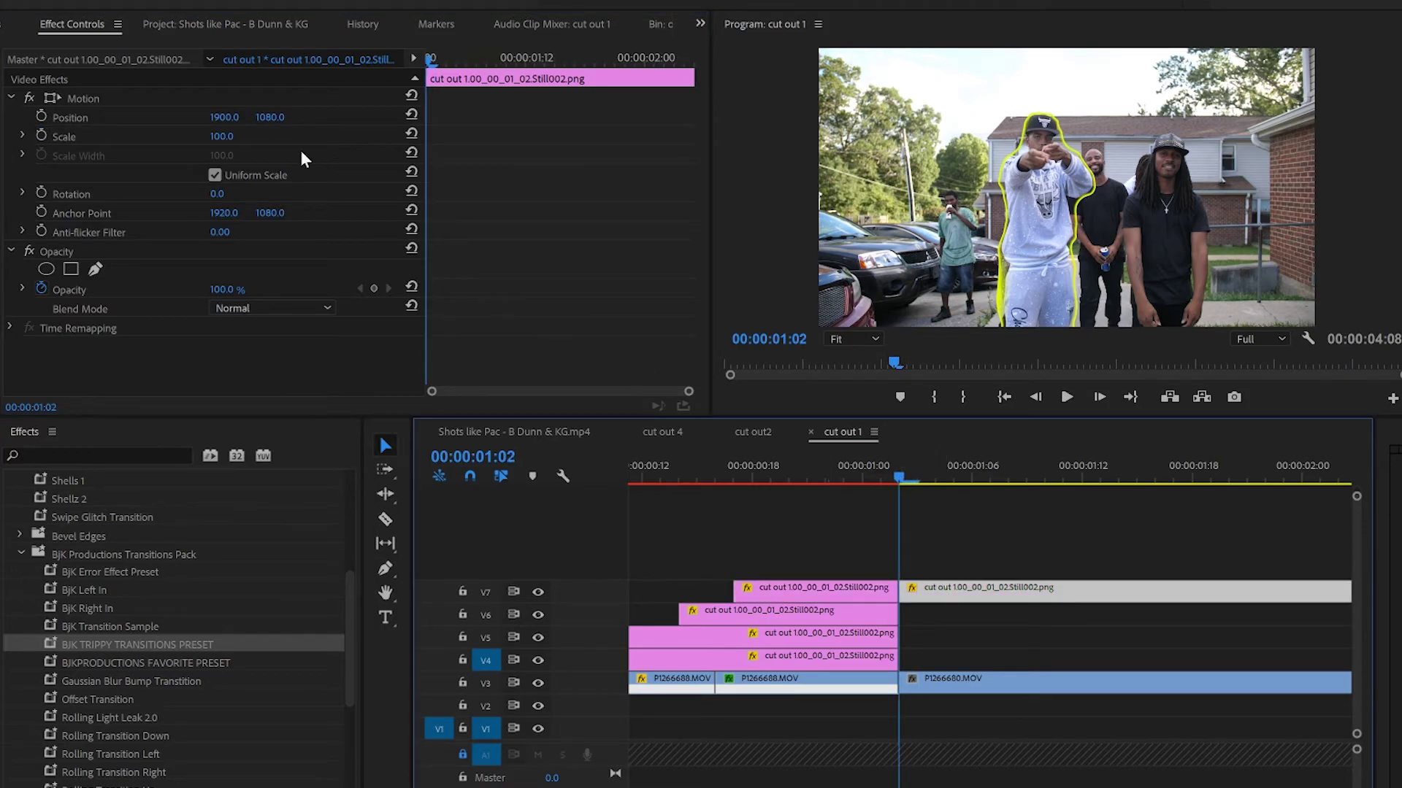
{"action": "left_click", "coordinate": [40, 134]}
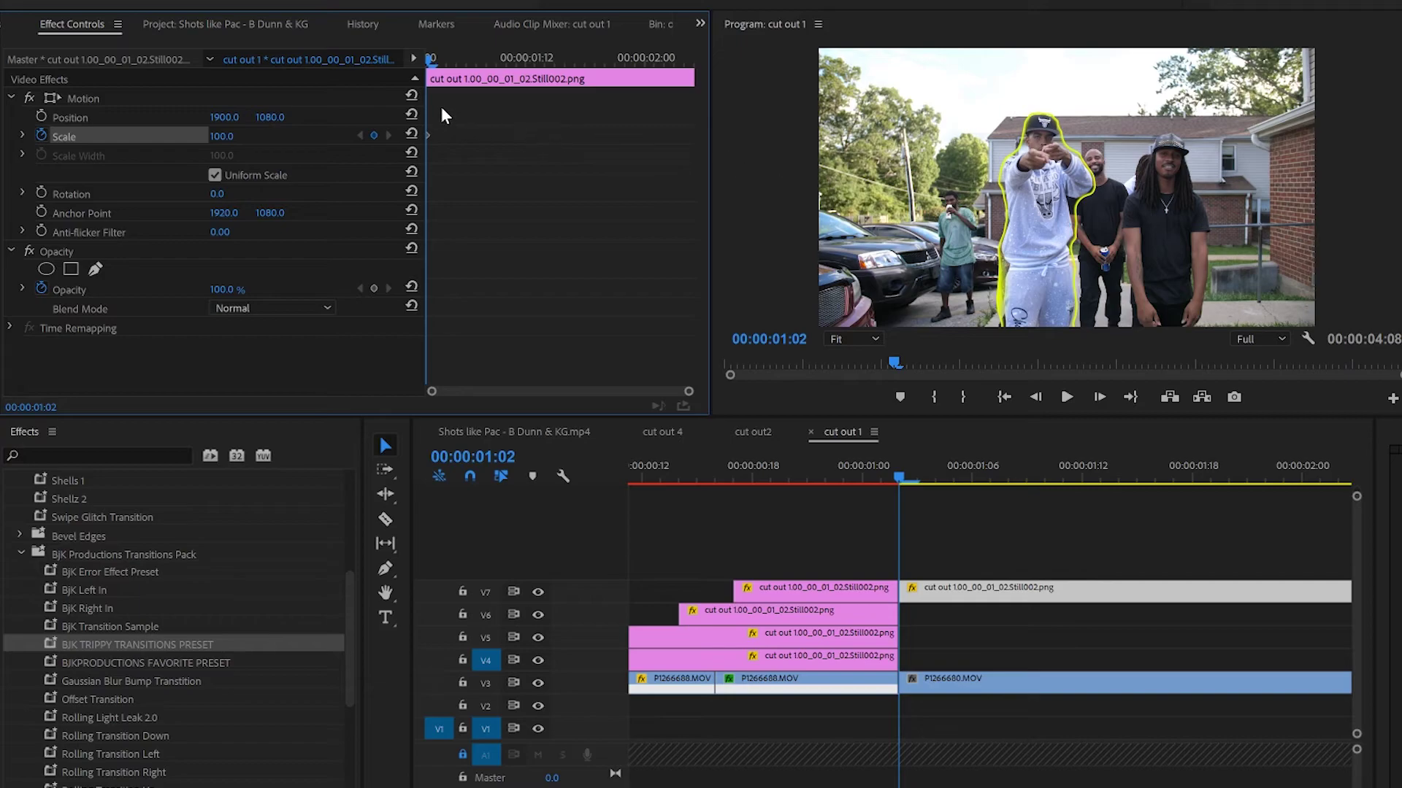
- Move the playhead near the end of the second V7 cutout segment and set the Program monitor magnification to 50%
{"action": "left_click_drag", "start_coordinate": [431, 67], "coordinate": [667, 112]}
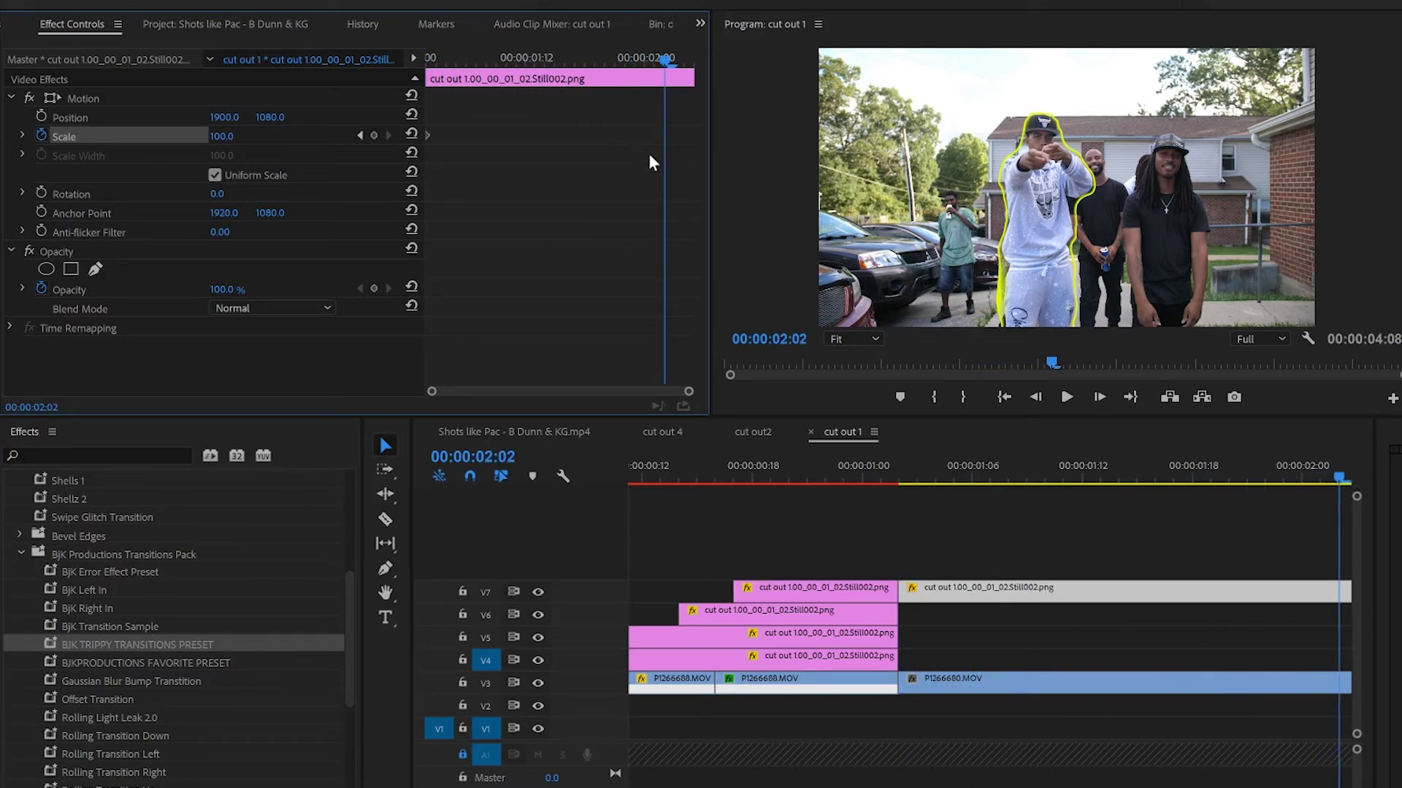
{"action": "key", "text": "shift+Left"}
{"action": "key", "text": "shift+Right"}
{"action": "key", "text": "Right"}
{"action": "left_click", "coordinate": [841, 336]}
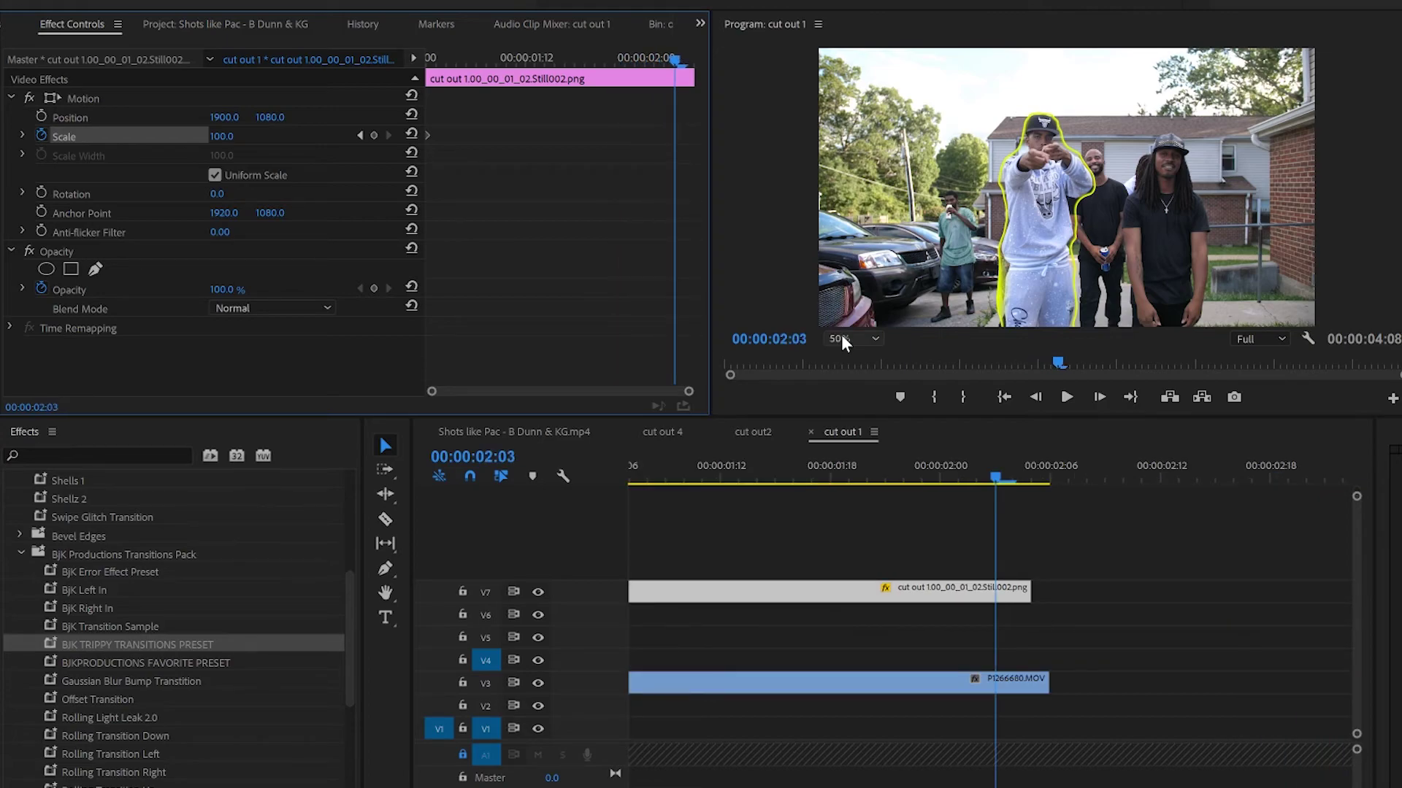
{"action": "left_click", "coordinate": [845, 403]}
- Add a Scale keyframe of 200.0 at 00:00:02:05, at the end of the second V7 cutout segment
{"action": "left_click_drag", "start_coordinate": [1002, 482], "coordinate": [1029, 493]}
{"action": "scroll", "coordinate": [1027, 493], "scroll_direction": "up", "scroll_amount": 3}
{"action": "key", "text": "Left"}
{"action": "key", "text": "Left"}
{"action": "key", "text": "Left"}
{"action": "key", "text": "Left"}
{"action": "key", "text": "Left"}
{"action": "key", "text": "Left"}
{"action": "key", "text": "Right"}
{"action": "key", "text": "Right"}
{"action": "key", "text": "Right"}
{"action": "key", "text": "Right"}
{"action": "key", "text": "Right"}
{"action": "key", "text": "Right"}
{"action": "key", "text": "Right"}
{"action": "key", "text": "Right"}
{"action": "key", "text": "Left"}
{"action": "key", "text": "Left"}
{"action": "key", "text": "Left"}
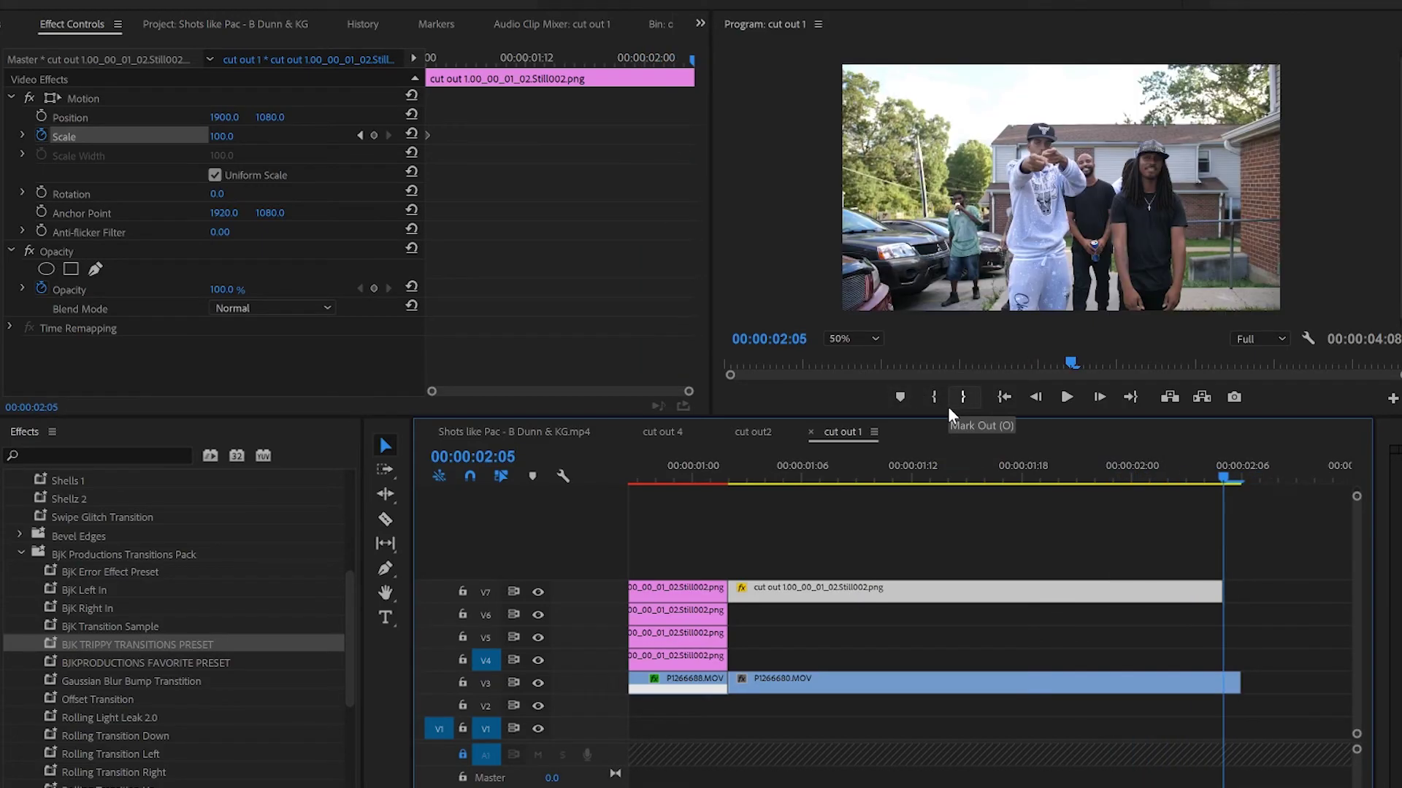
{"action": "mouse_move", "coordinate": [1207, 484]}
{"action": "left_mouse_down"}
{"action": "mouse_move", "coordinate": [1188, 475]}
{"action": "mouse_move", "coordinate": [1219, 484]}
{"action": "left_mouse_up"}
{"action": "left_click", "coordinate": [21, 138]}
{"action": "left_click", "coordinate": [22, 136]}
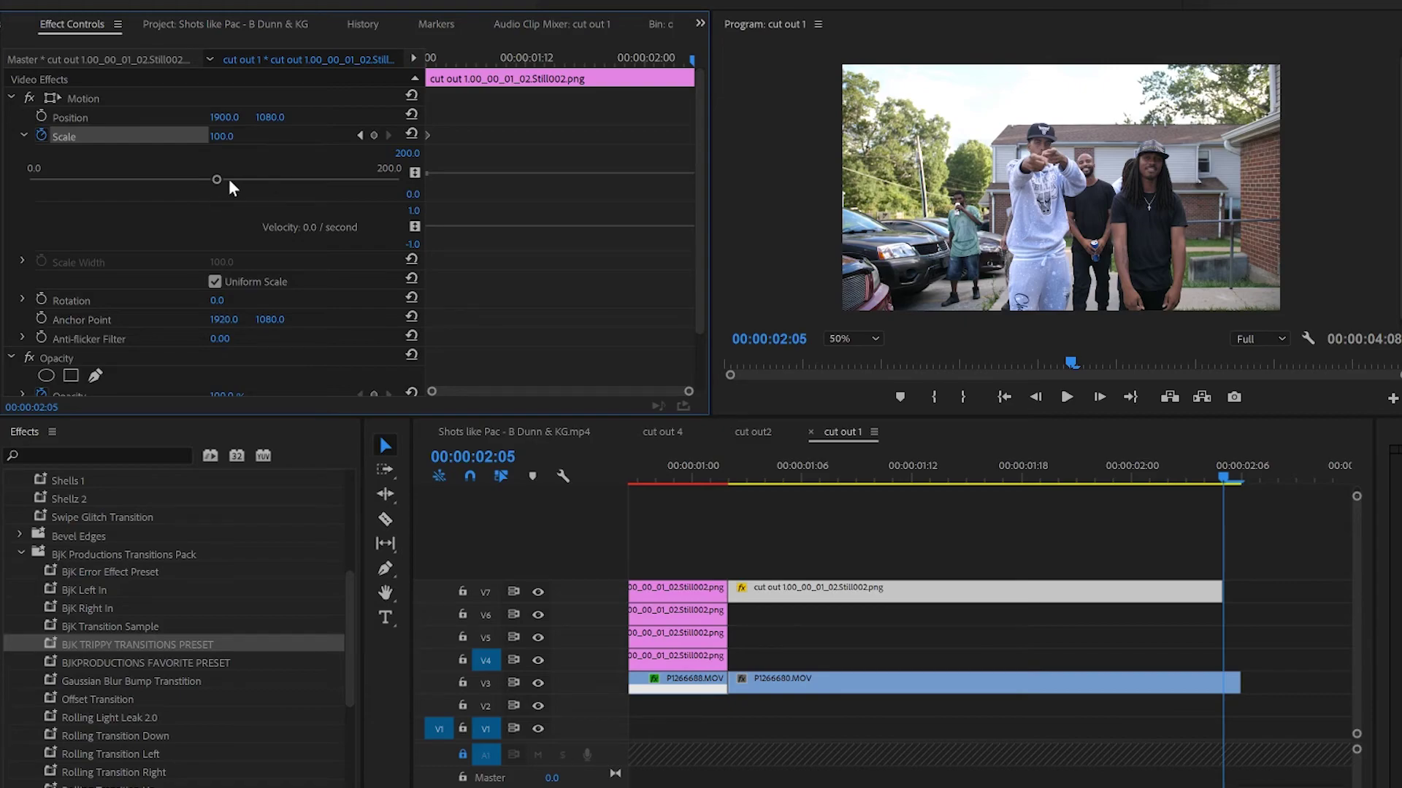
{"action": "left_click_drag", "start_coordinate": [216, 179], "coordinate": [410, 203]}
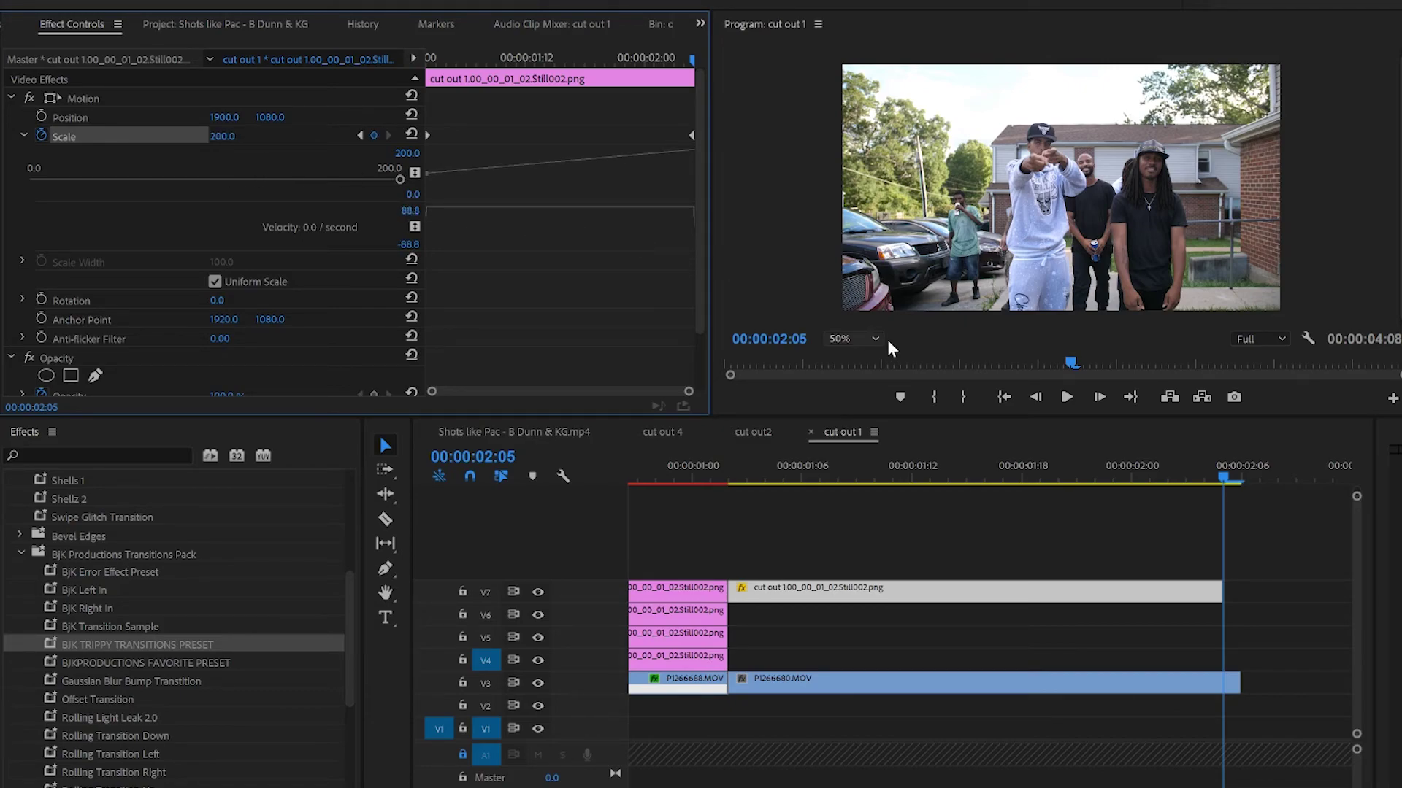
- Move the ending Scale keyframe of the V7 cutout to 00:00:02:04 and raise its value to about 545.1
{"action": "left_click_drag", "start_coordinate": [1231, 477], "coordinate": [1206, 563]}
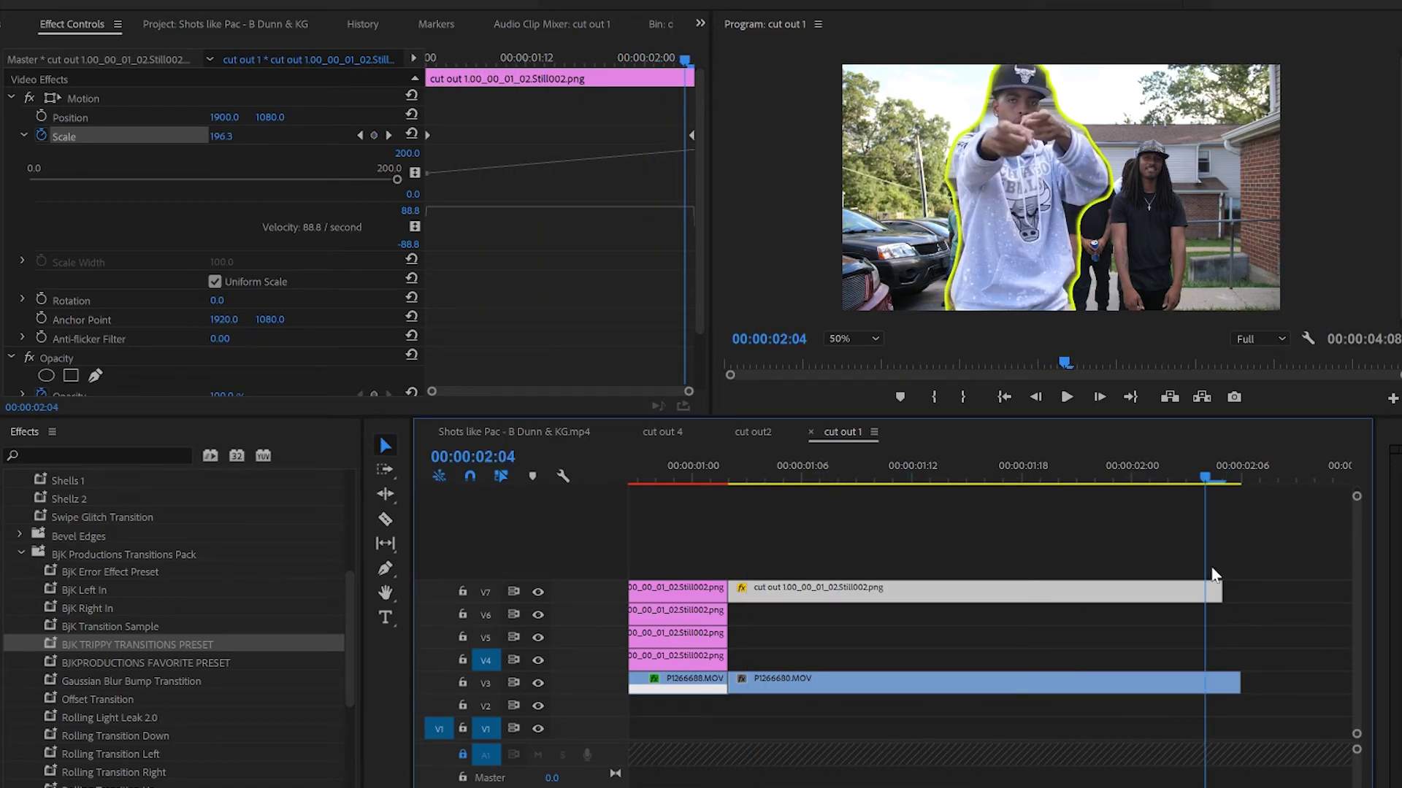
{"action": "left_click", "coordinate": [695, 134]}
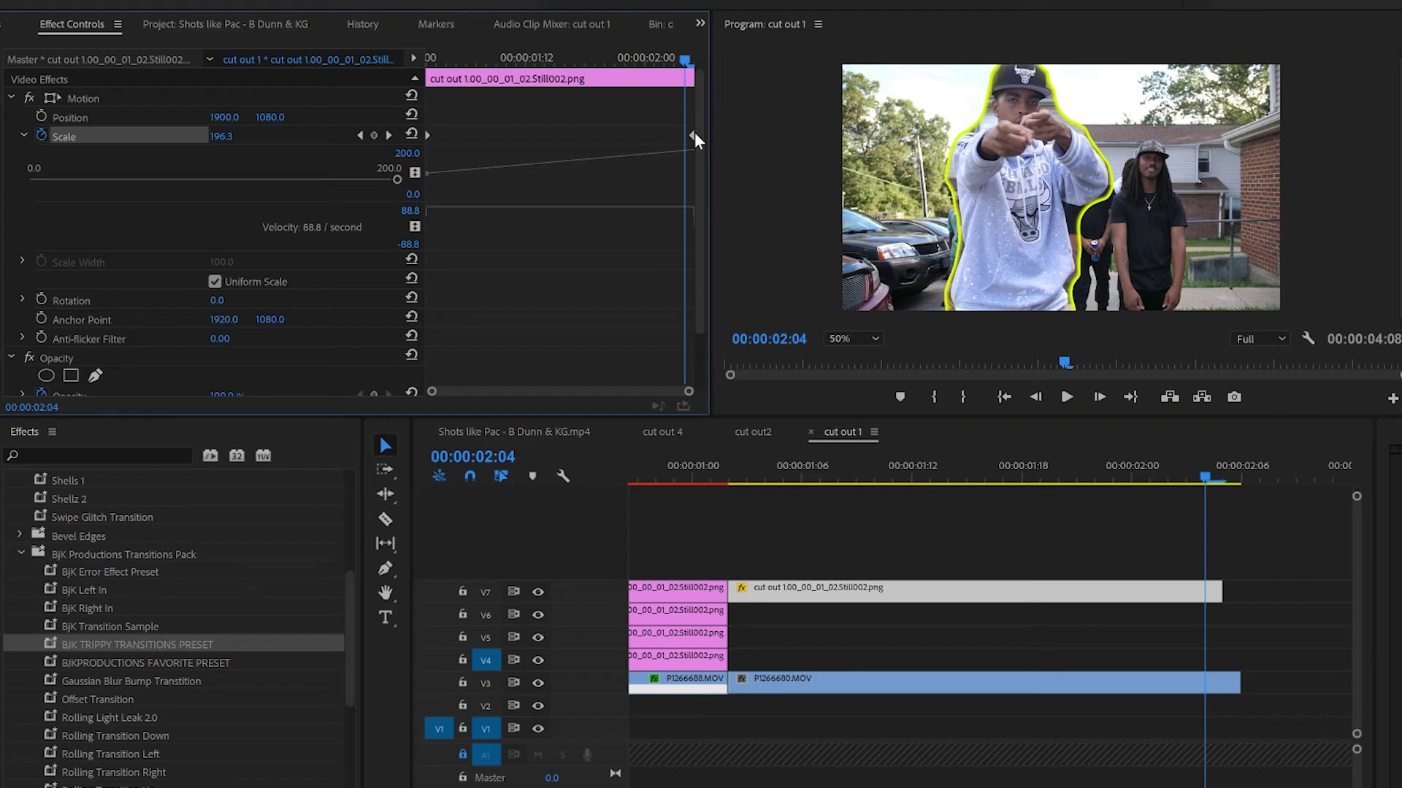
{"action": "left_click_drag", "start_coordinate": [693, 138], "coordinate": [680, 138]}
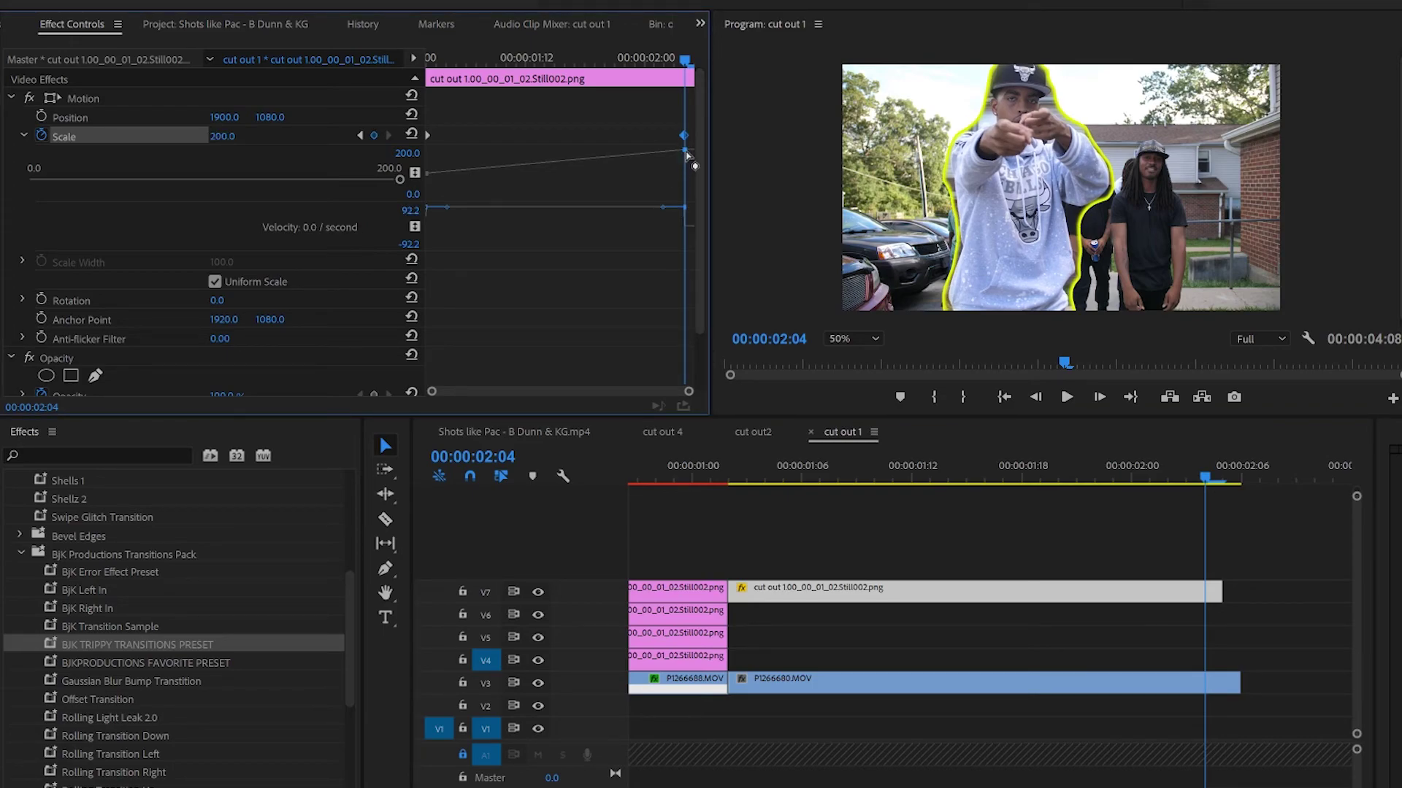
{"action": "left_click_drag", "start_coordinate": [686, 155], "coordinate": [685, 97]}
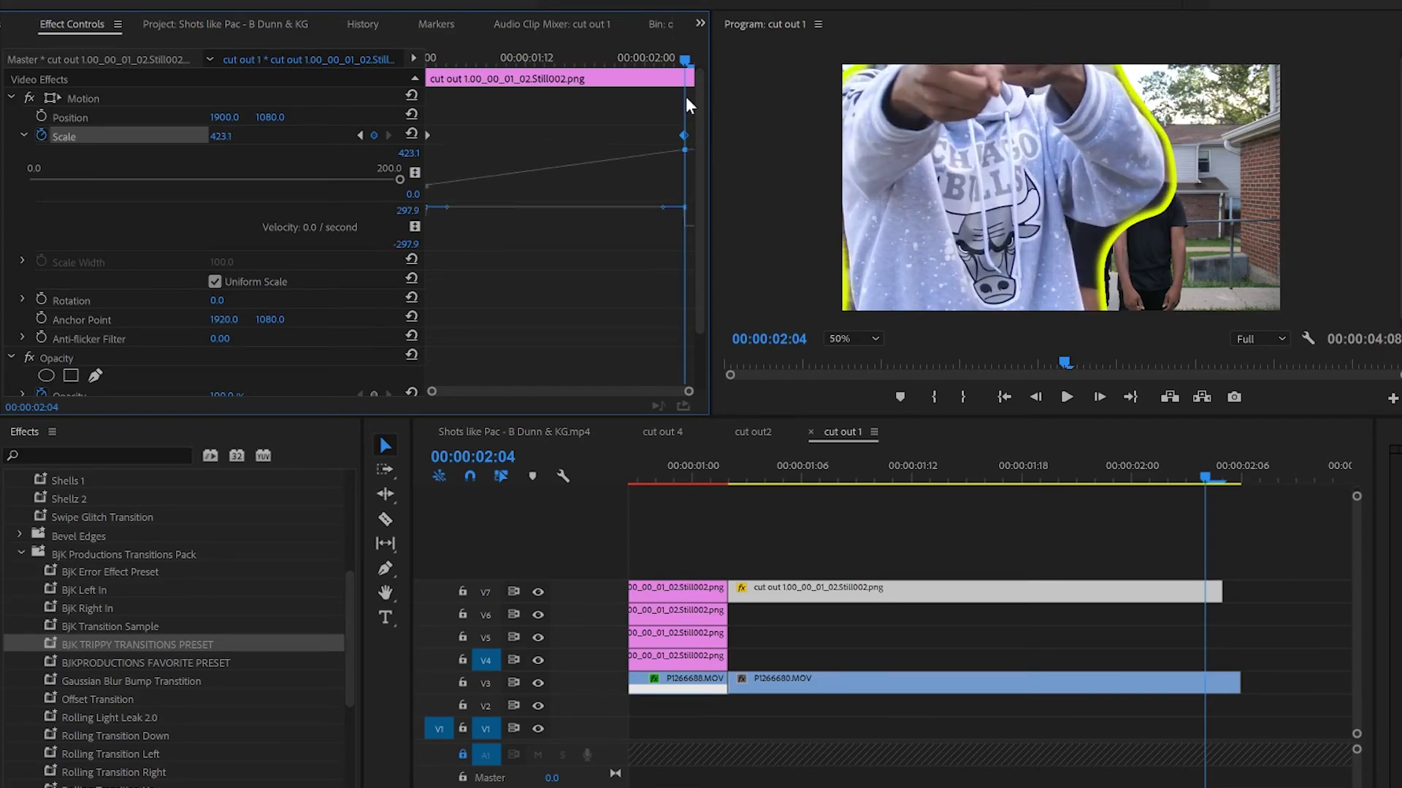
{"action": "mouse_move", "coordinate": [685, 150]}
{"action": "left_mouse_down"}
{"action": "mouse_move", "coordinate": [686, 94]}
{"action": "mouse_move", "coordinate": [687, 149]}
{"action": "left_mouse_up"}
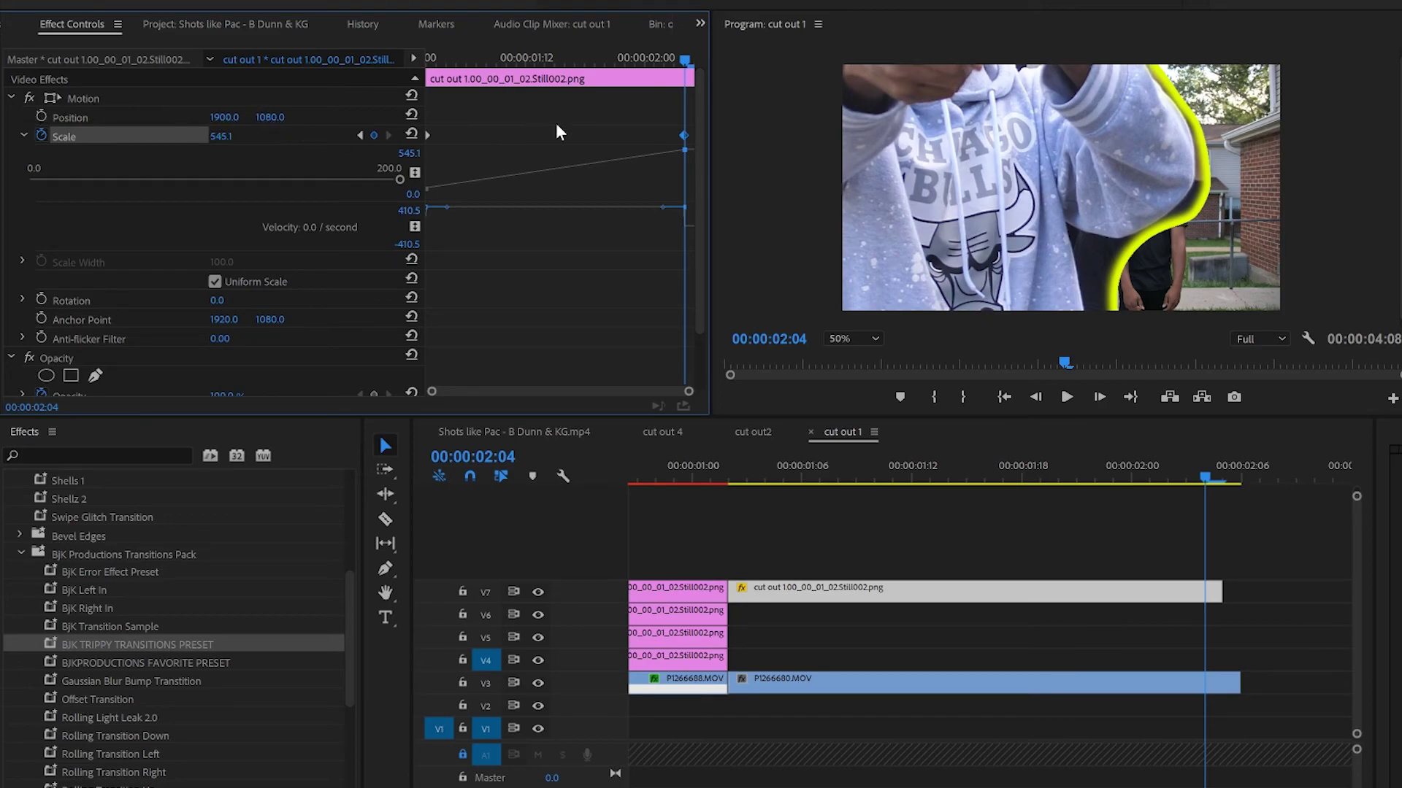
- Keyframe the V7 cutout's Position from 1900.0, 1080.0 at 00:00:01:02 to 2750.0, 2388.0 at 00:00:02:04
{"action": "left_click_drag", "start_coordinate": [685, 59], "coordinate": [348, 57]}
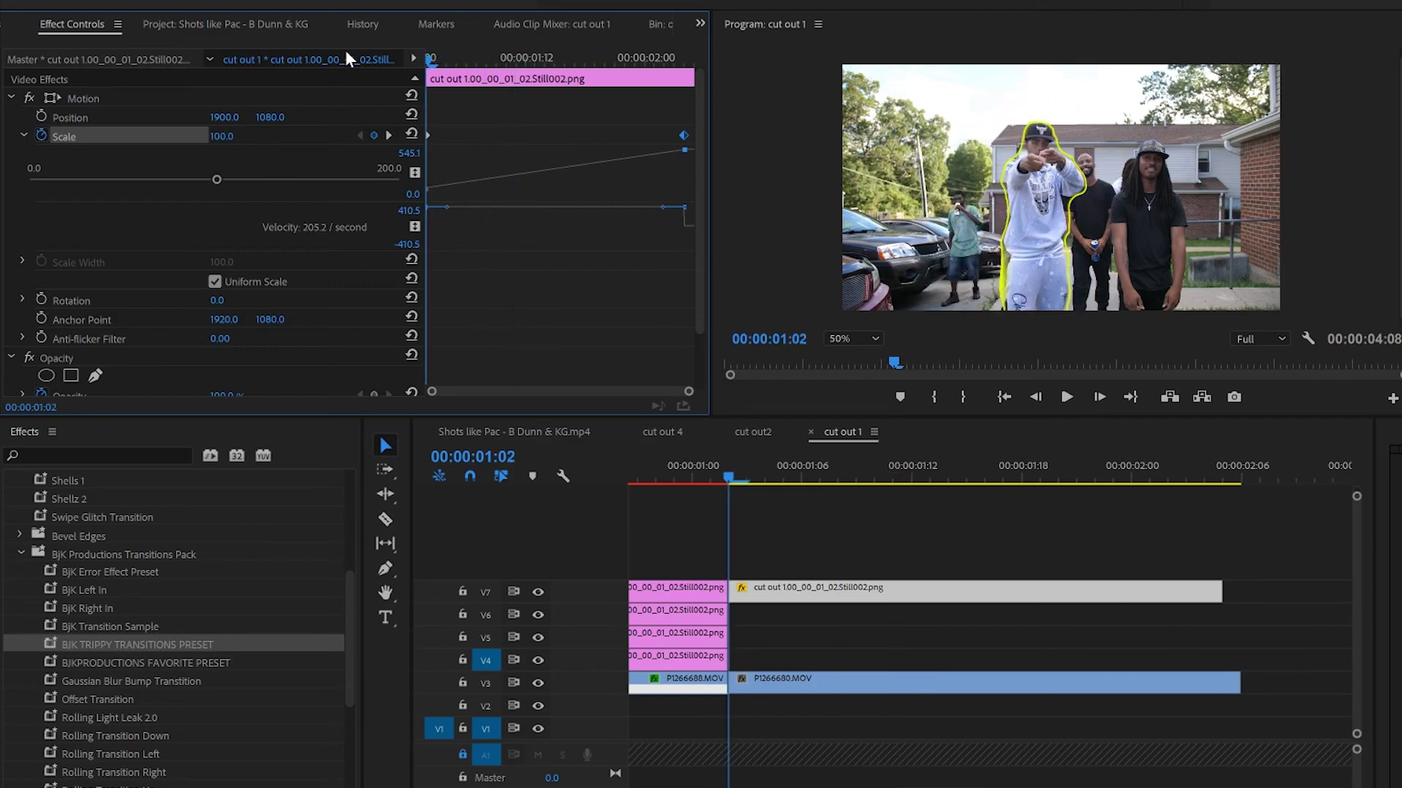
{"action": "left_click", "coordinate": [41, 116]}
{"action": "left_click_drag", "start_coordinate": [423, 55], "coordinate": [683, 102]}
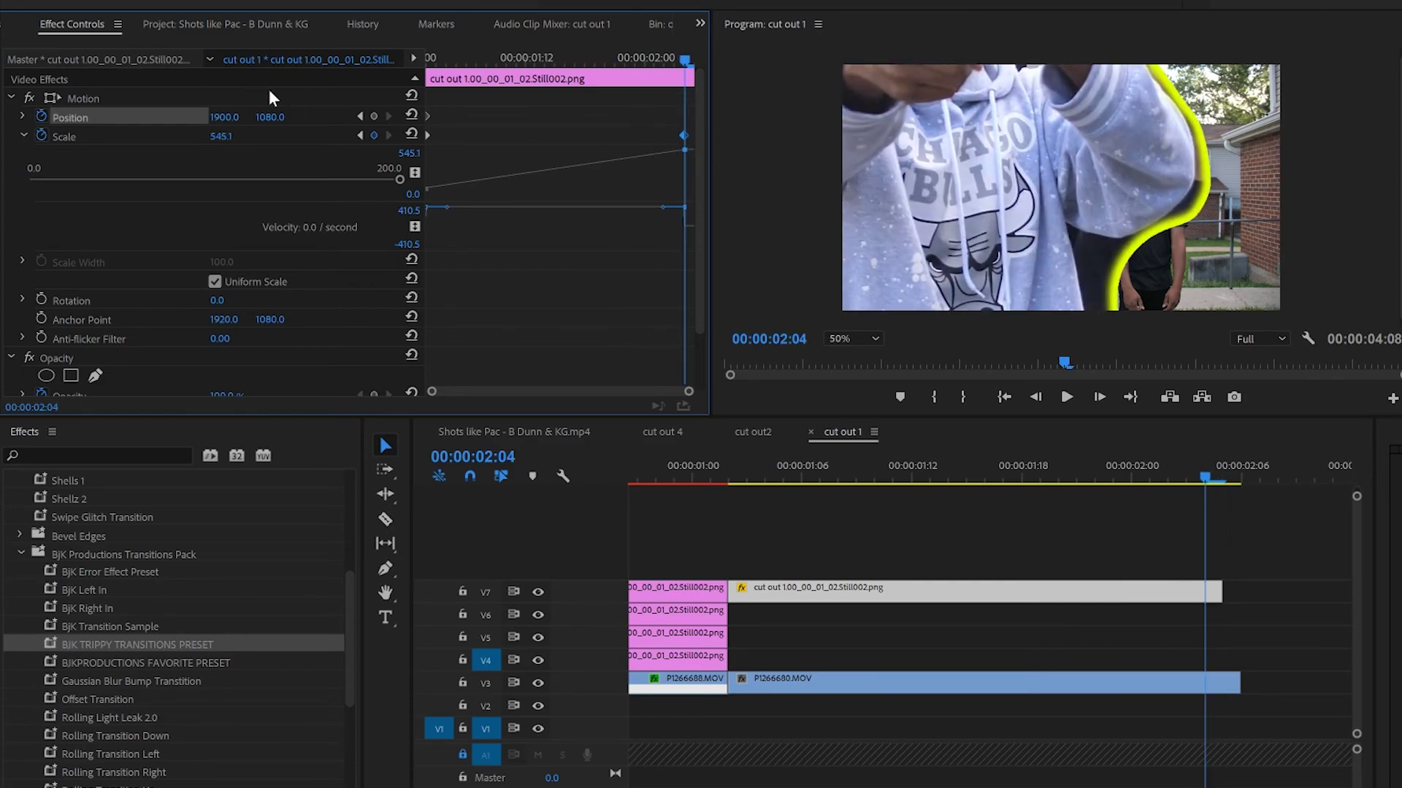
{"action": "left_click_drag", "start_coordinate": [269, 117], "coordinate": [344, 117]}
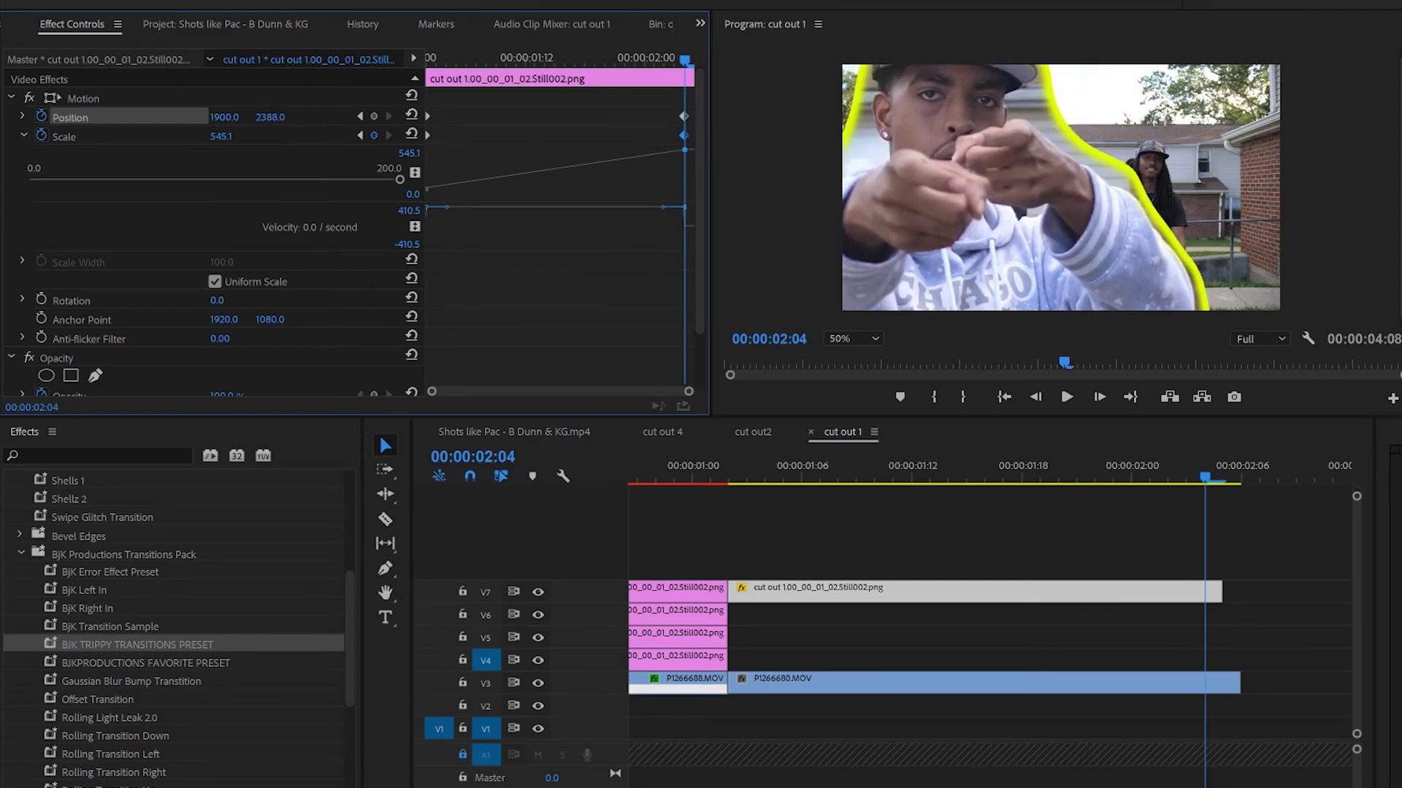
{"action": "mouse_move", "coordinate": [226, 117]}
{"action": "left_mouse_down"}
{"action": "mouse_move", "coordinate": [299, 117]}
{"action": "mouse_move", "coordinate": [230, 119]}
{"action": "left_mouse_up"}
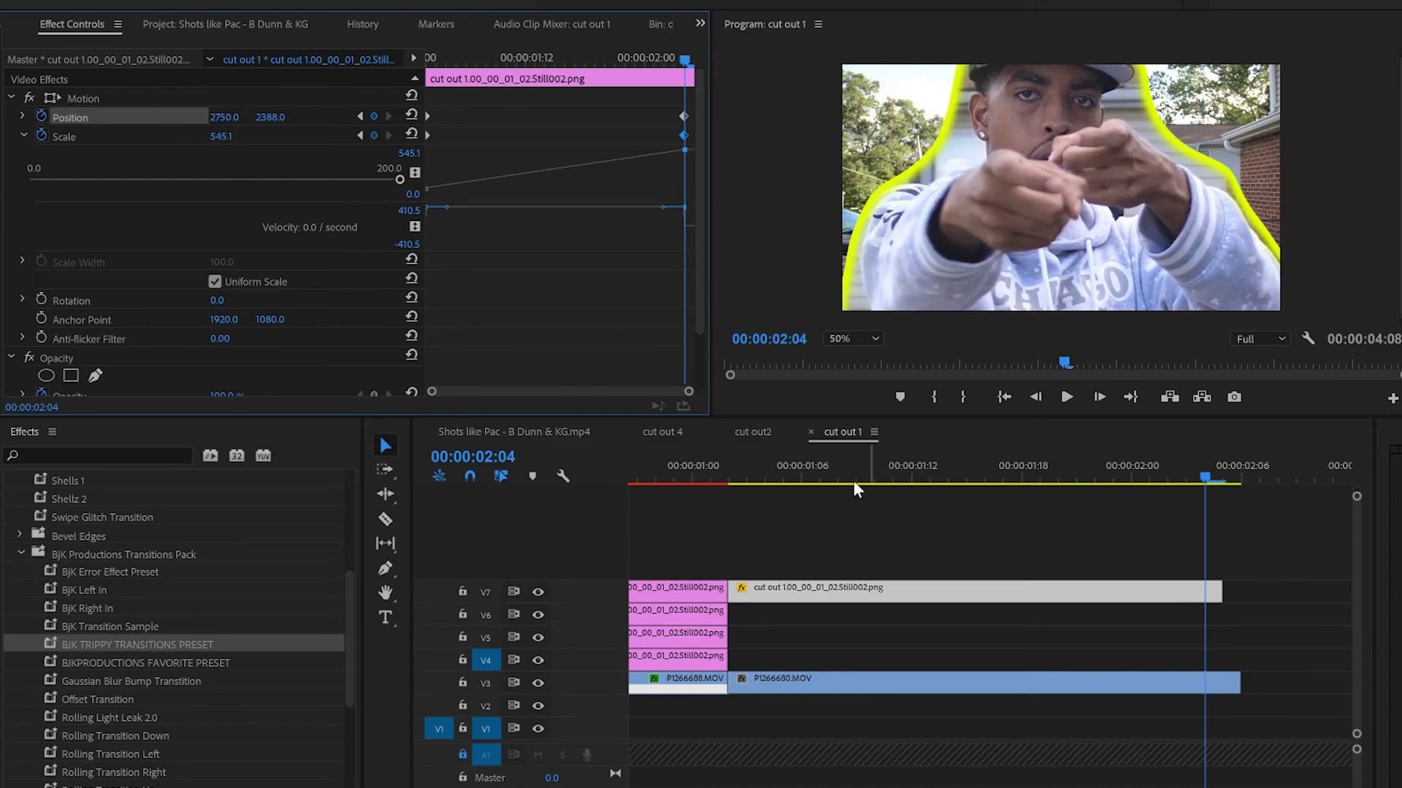
- Play back the staggered cutout transition and the scaling cutout over the frozen P1266680.MOV clip several times to review the effect
{"action": "left_click", "coordinate": [685, 473]}
{"action": "key", "text": "space"}
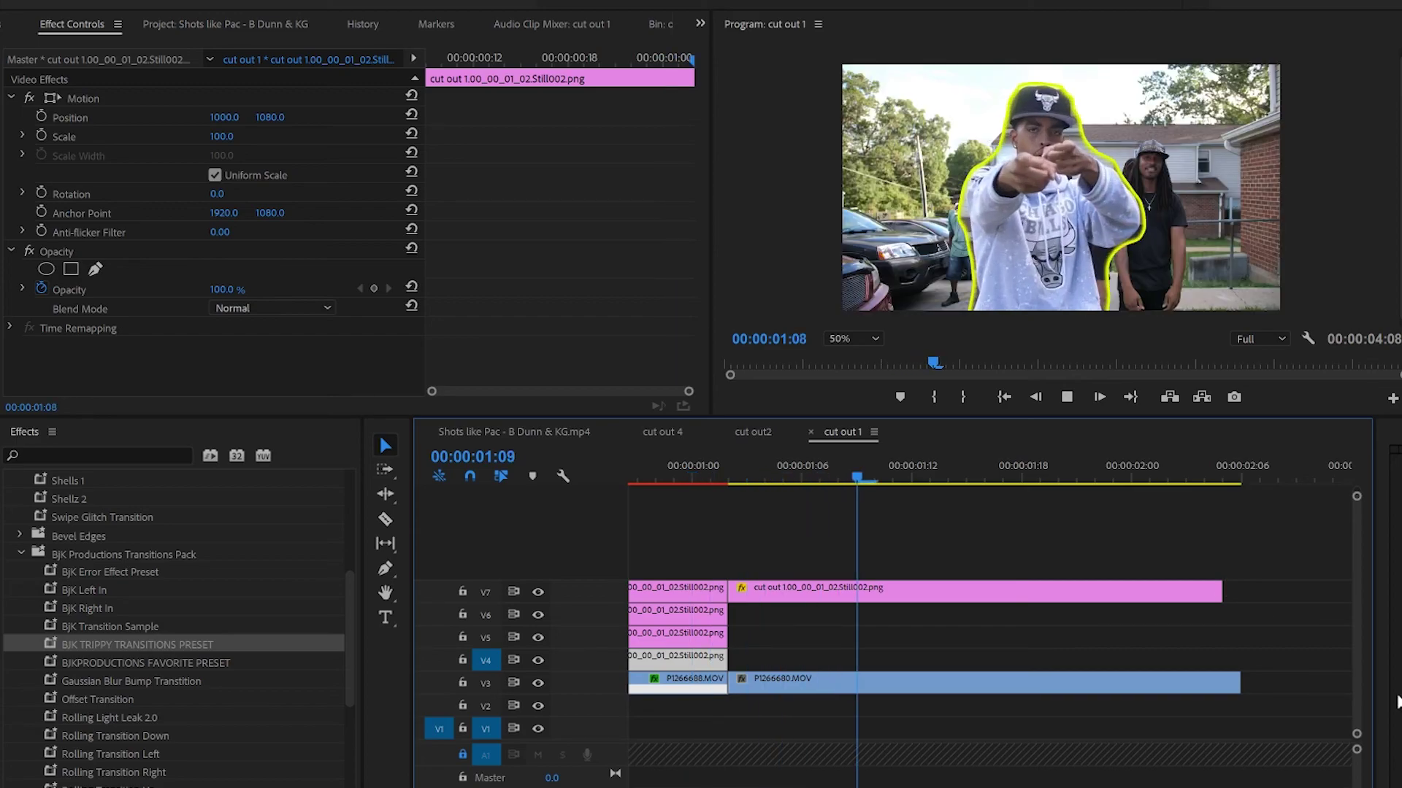
{"action": "key", "text": "space"}
{"action": "scroll", "coordinate": [854, 607], "scroll_direction": "left", "scroll_amount": 10}
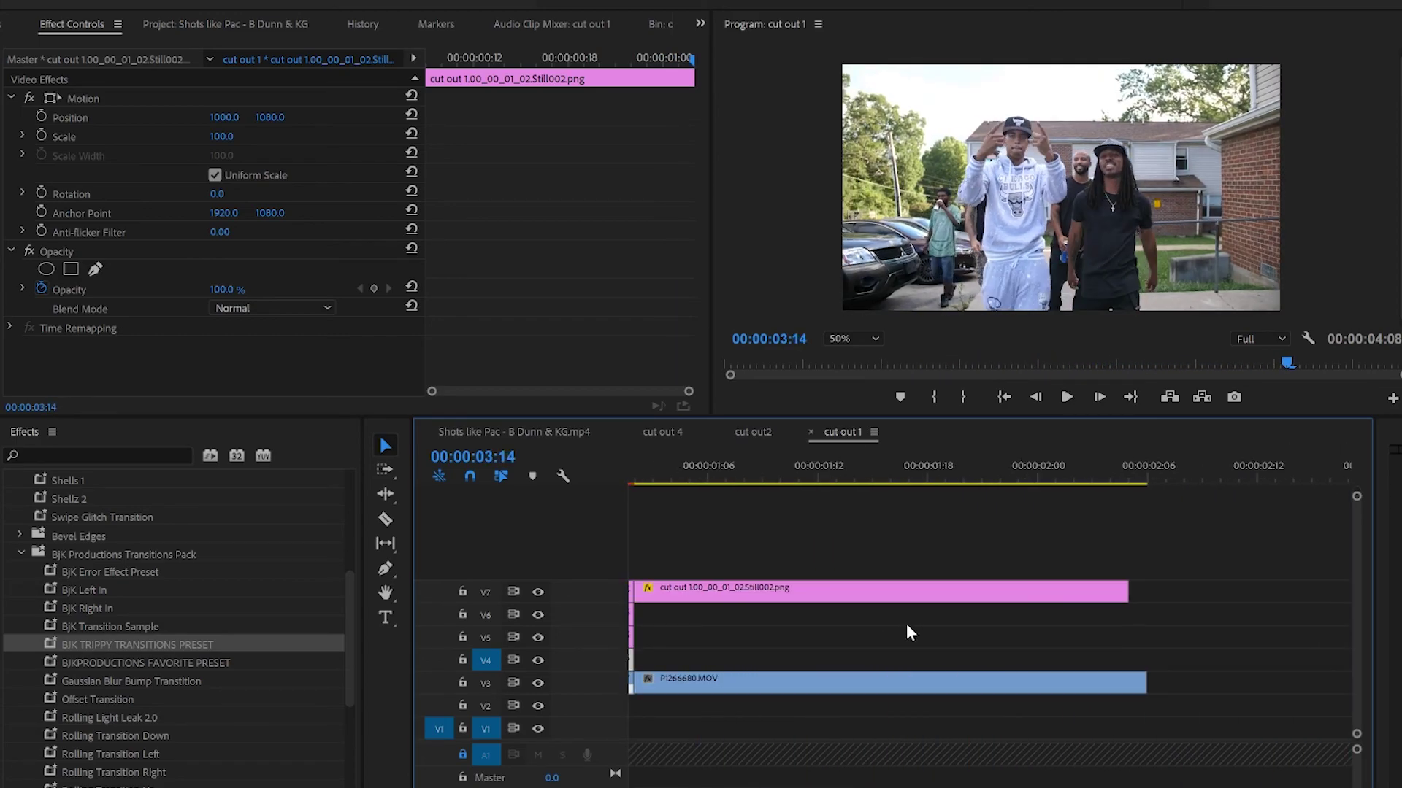
{"action": "scroll", "coordinate": [907, 625], "scroll_direction": "left", "scroll_amount": 5}
{"action": "left_click", "coordinate": [792, 471]}
{"action": "key", "text": "space"}
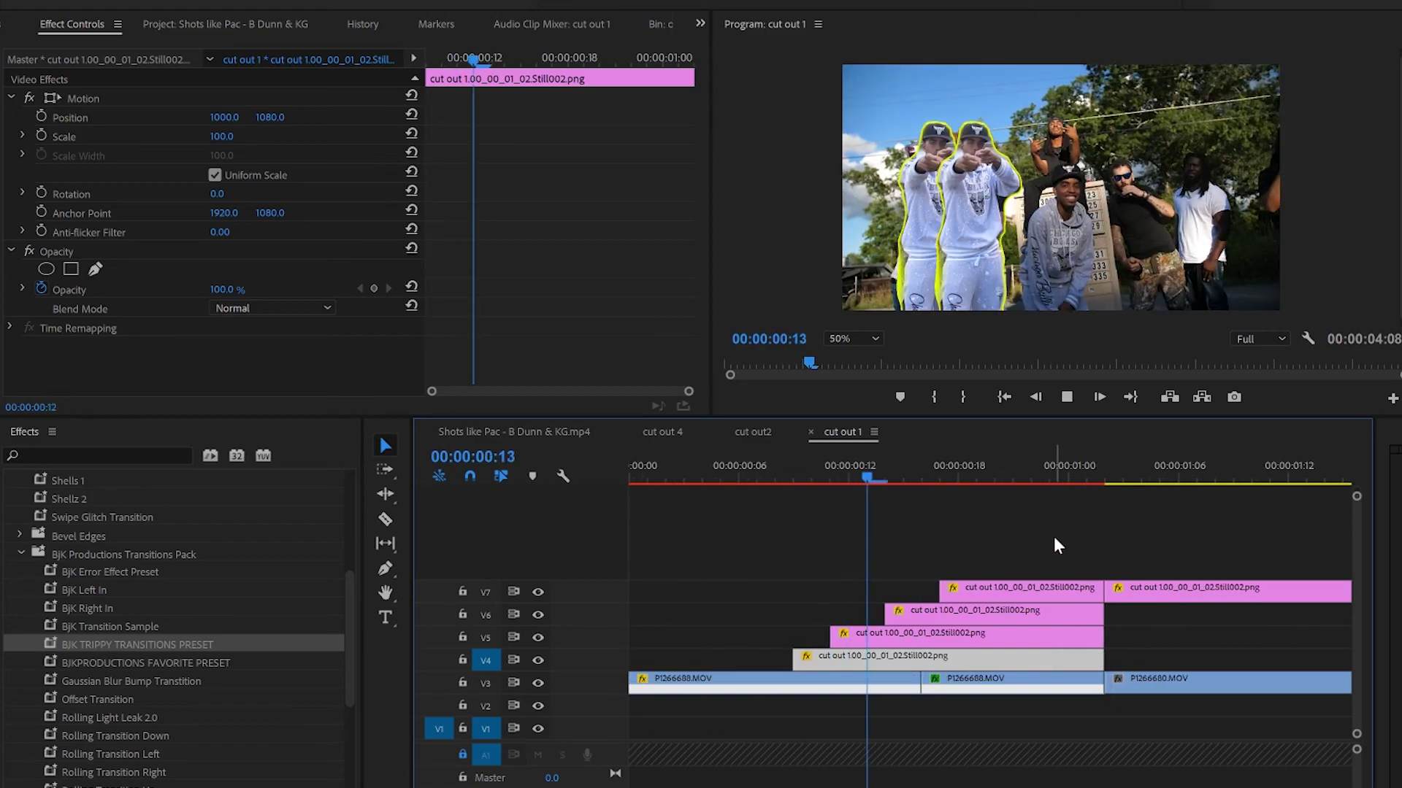
{"action": "key", "text": "space"}
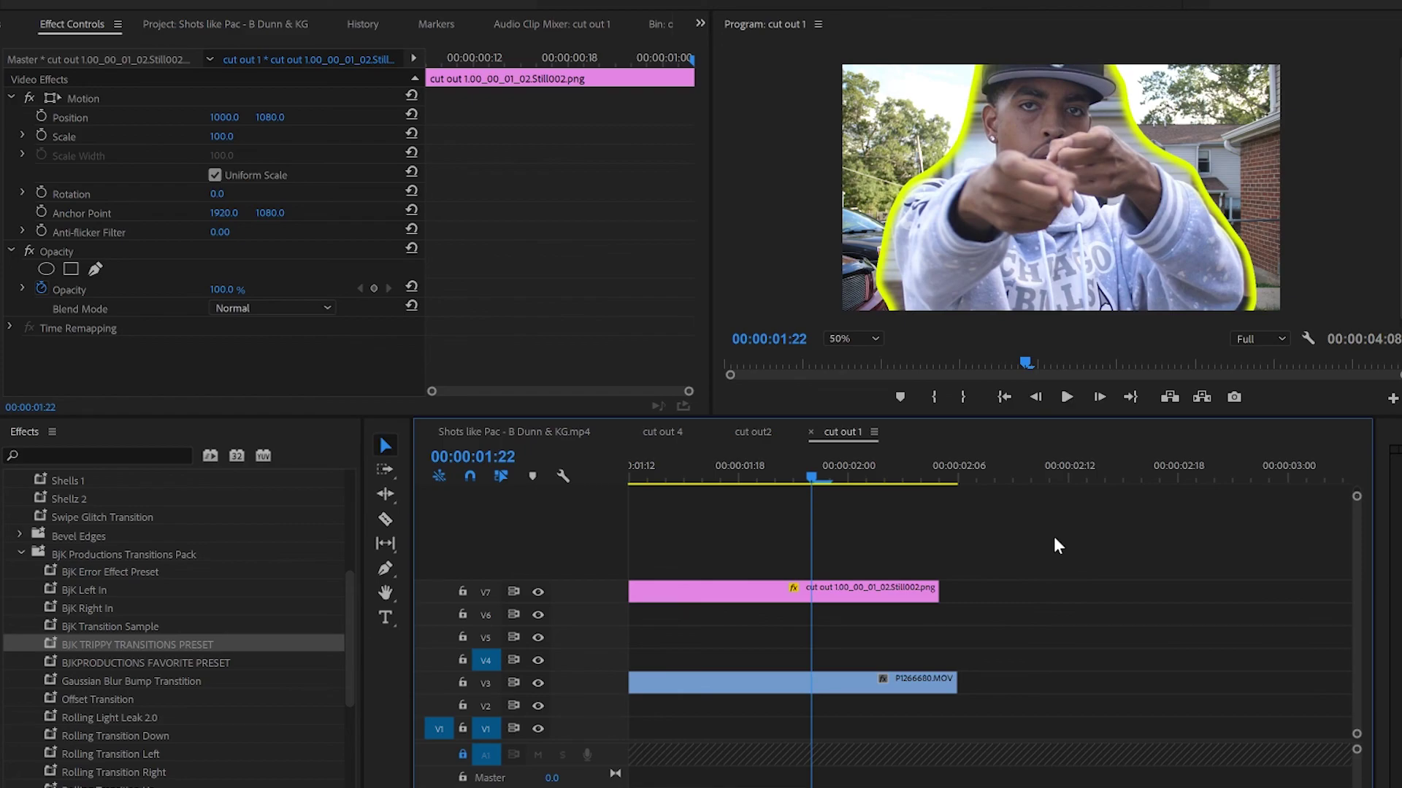
{"action": "scroll", "coordinate": [966, 606], "scroll_direction": "left", "scroll_amount": 6}
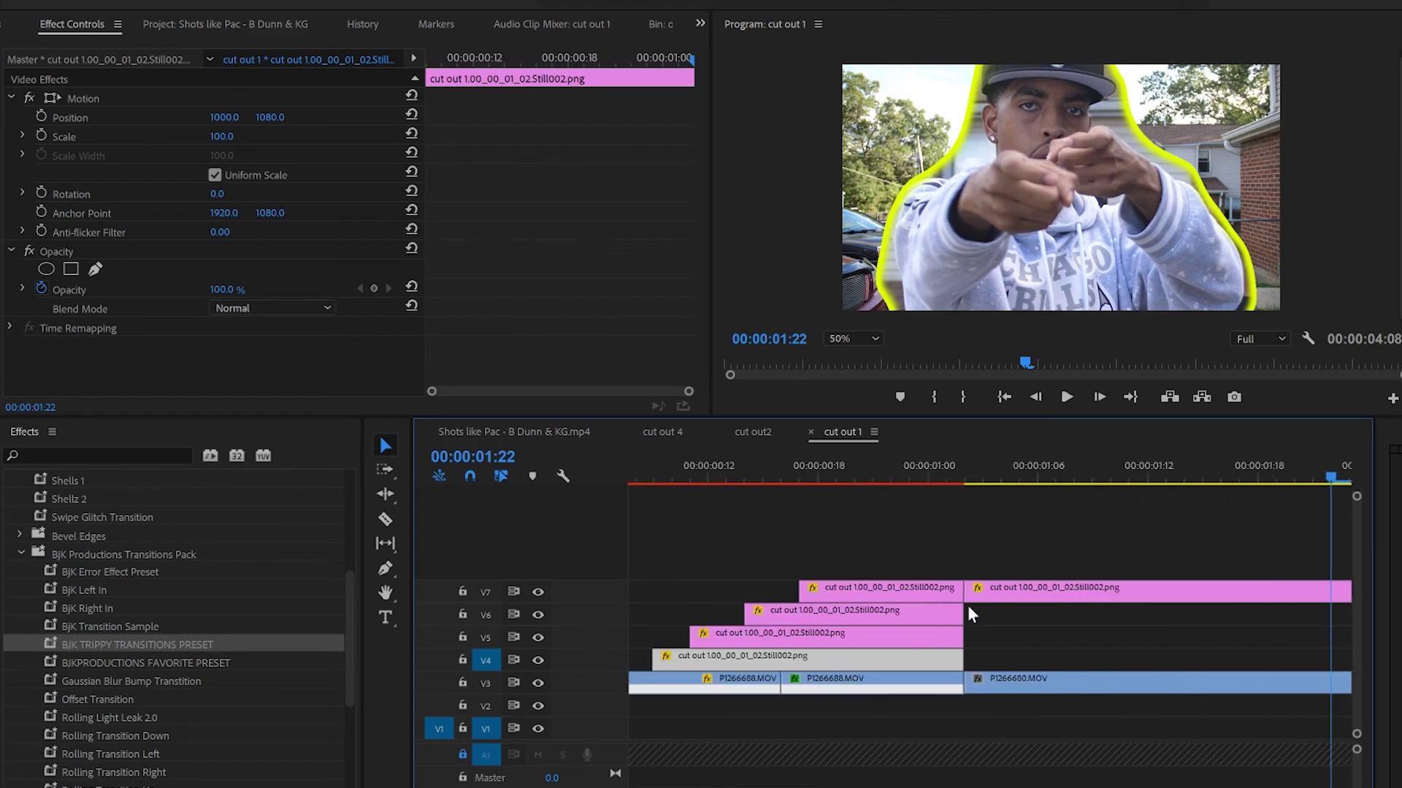
{"action": "left_click", "coordinate": [722, 464]}
{"action": "key", "text": "space"}
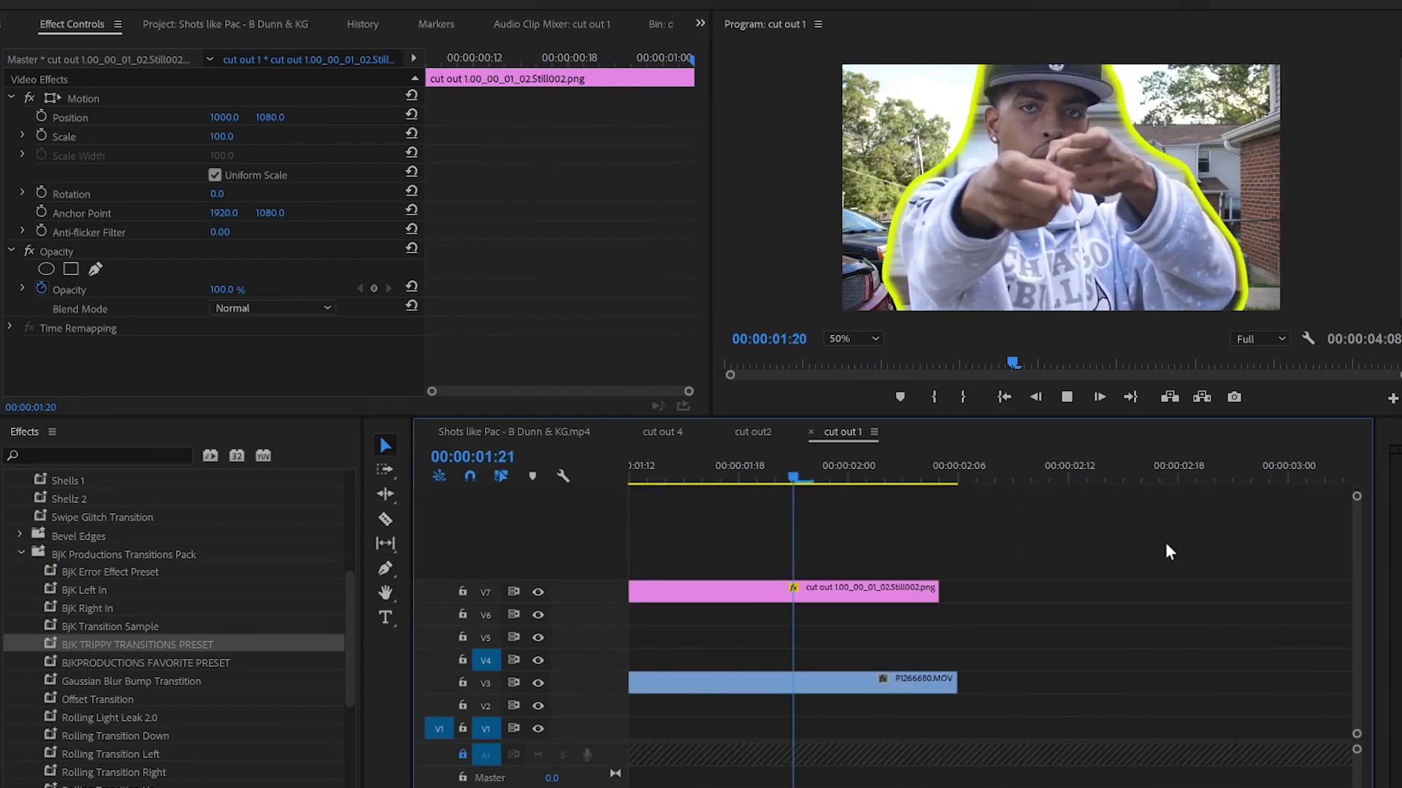
{"action": "key", "text": "space"}
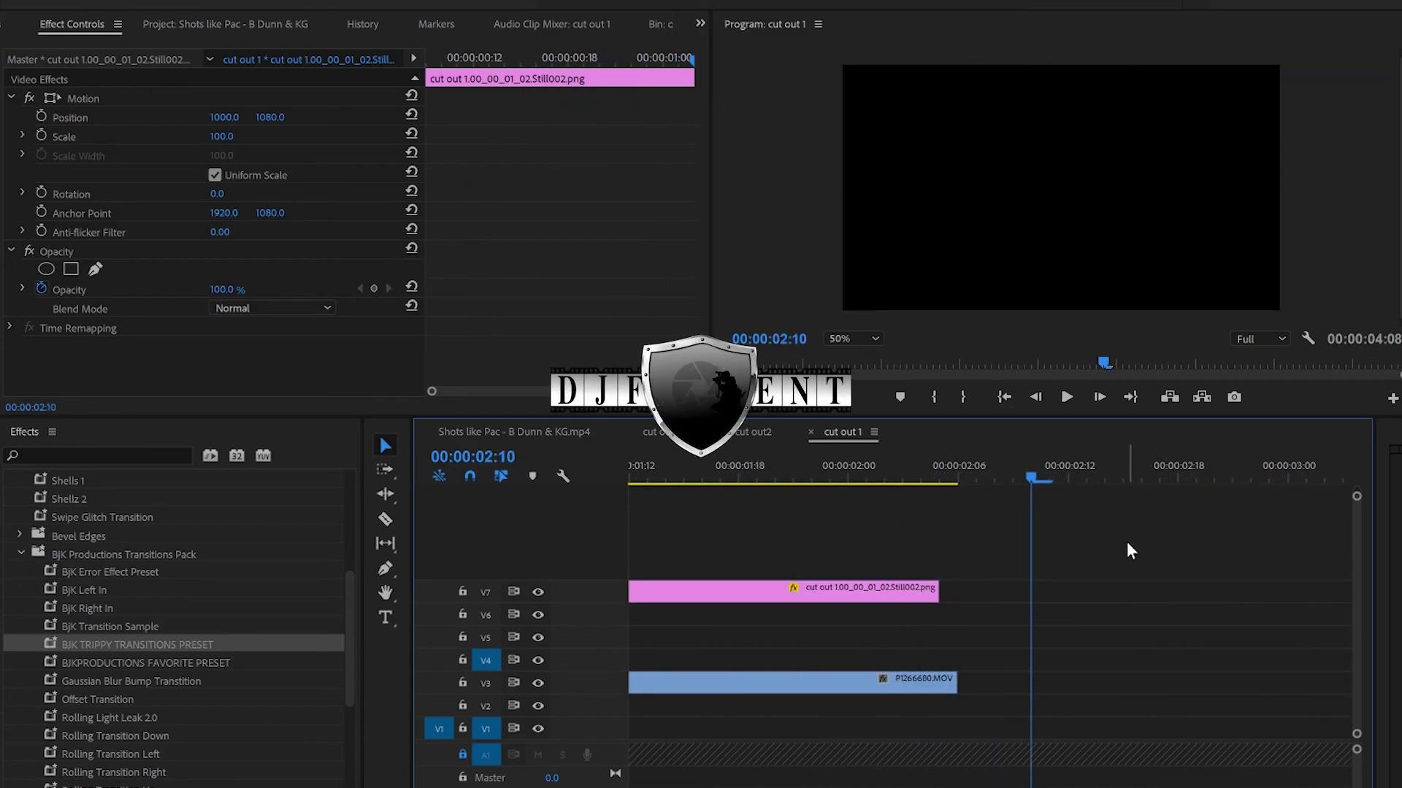